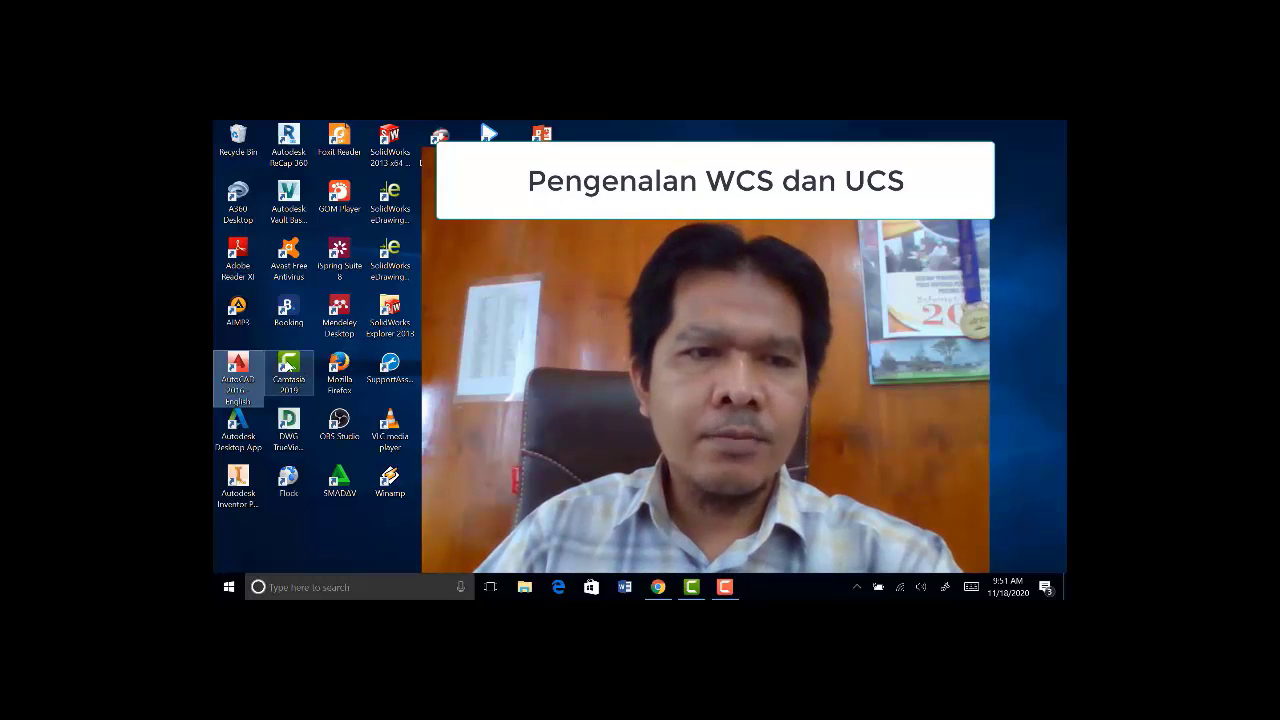
# Launch AutoCAD 2016, start a new drawing and set the view to the home isometric orientation.
pyautogui.doubleClick(255, 374)
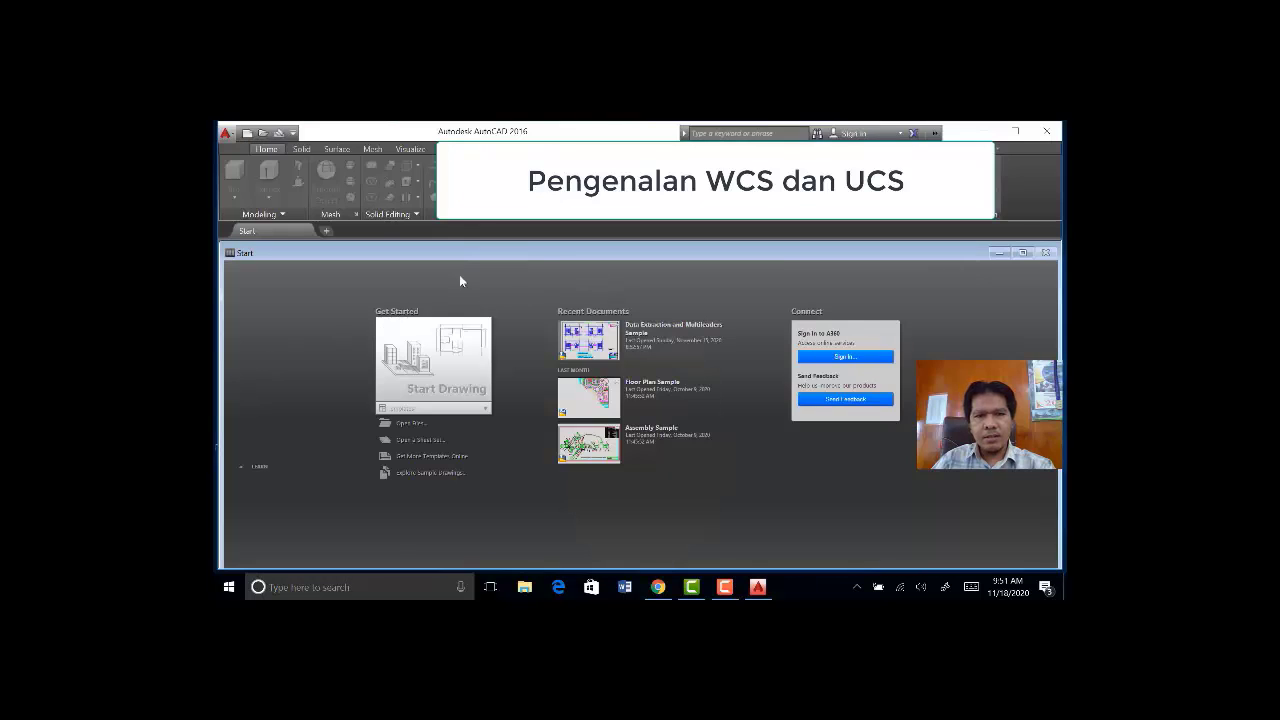
pyautogui.click(437, 378)
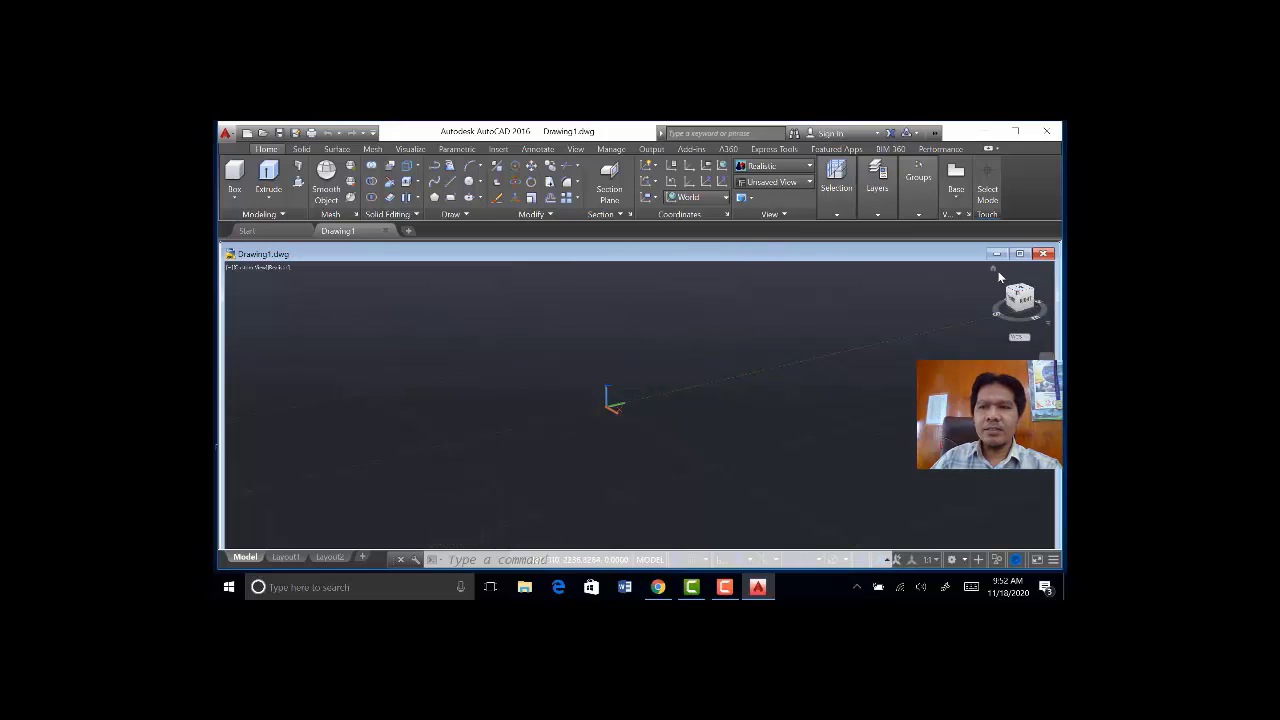
pyautogui.click(995, 268)
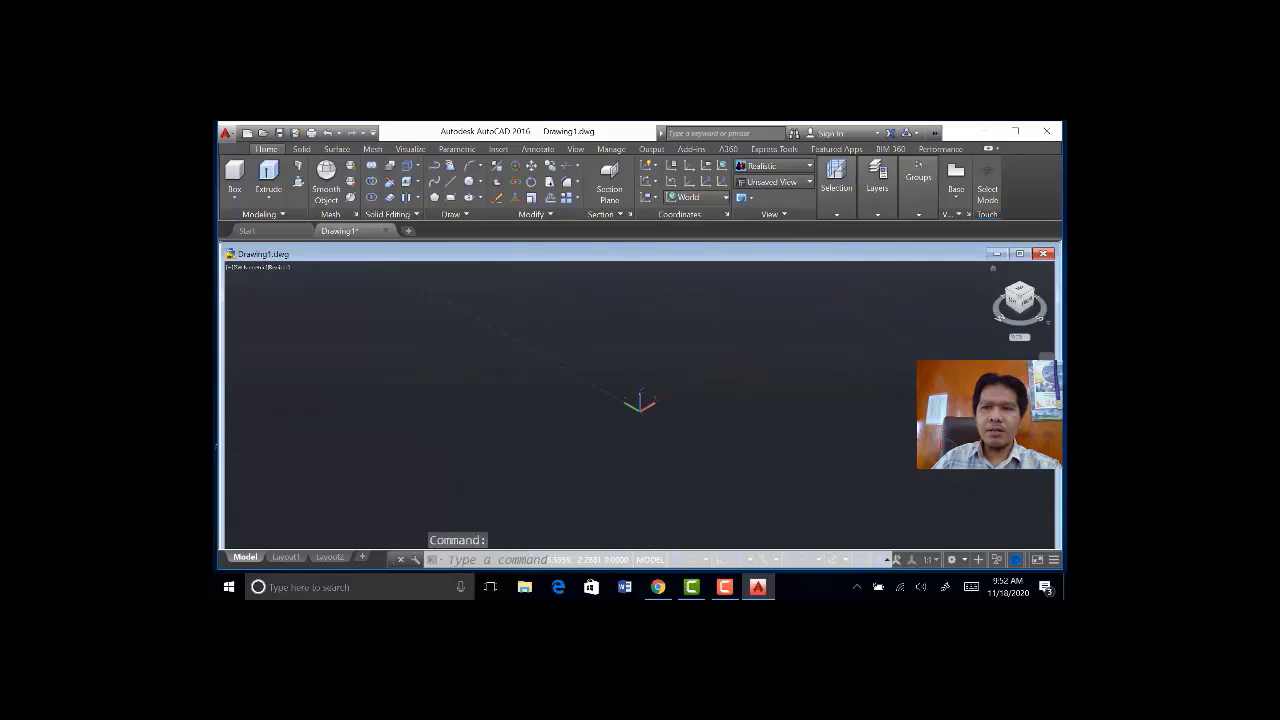
pyautogui.click(1017, 337)
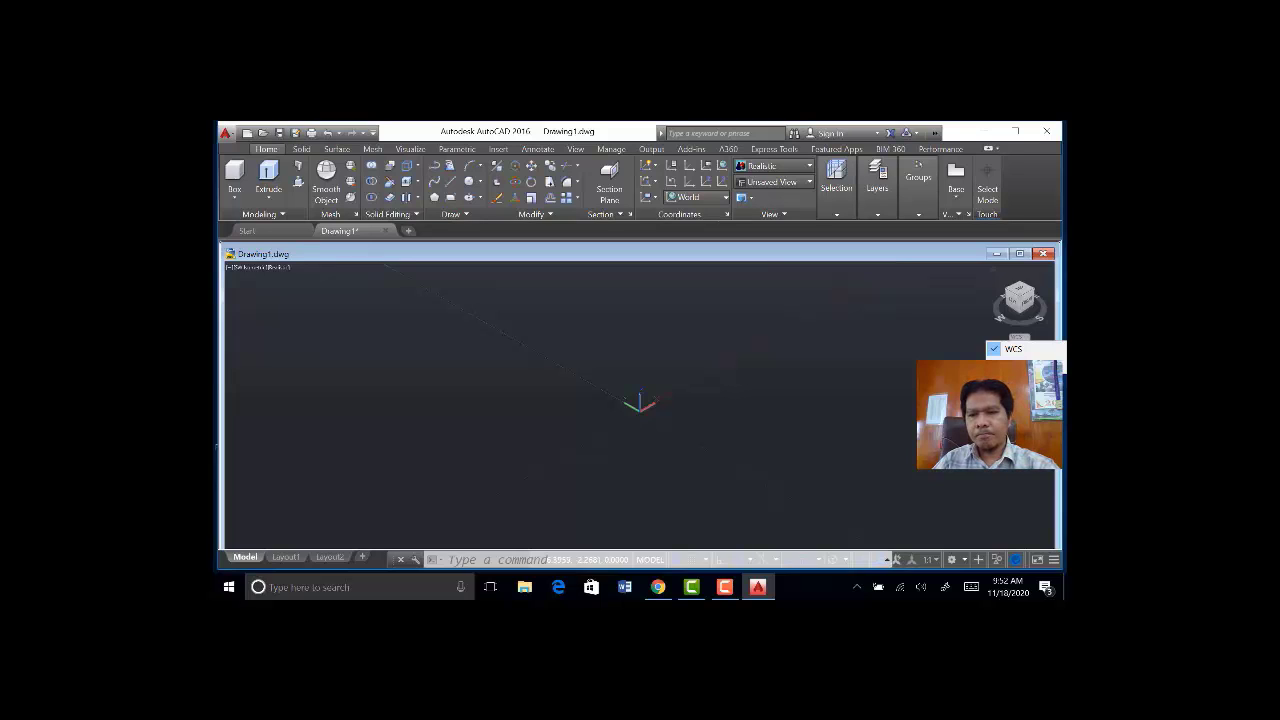
pyautogui.click(728, 590)
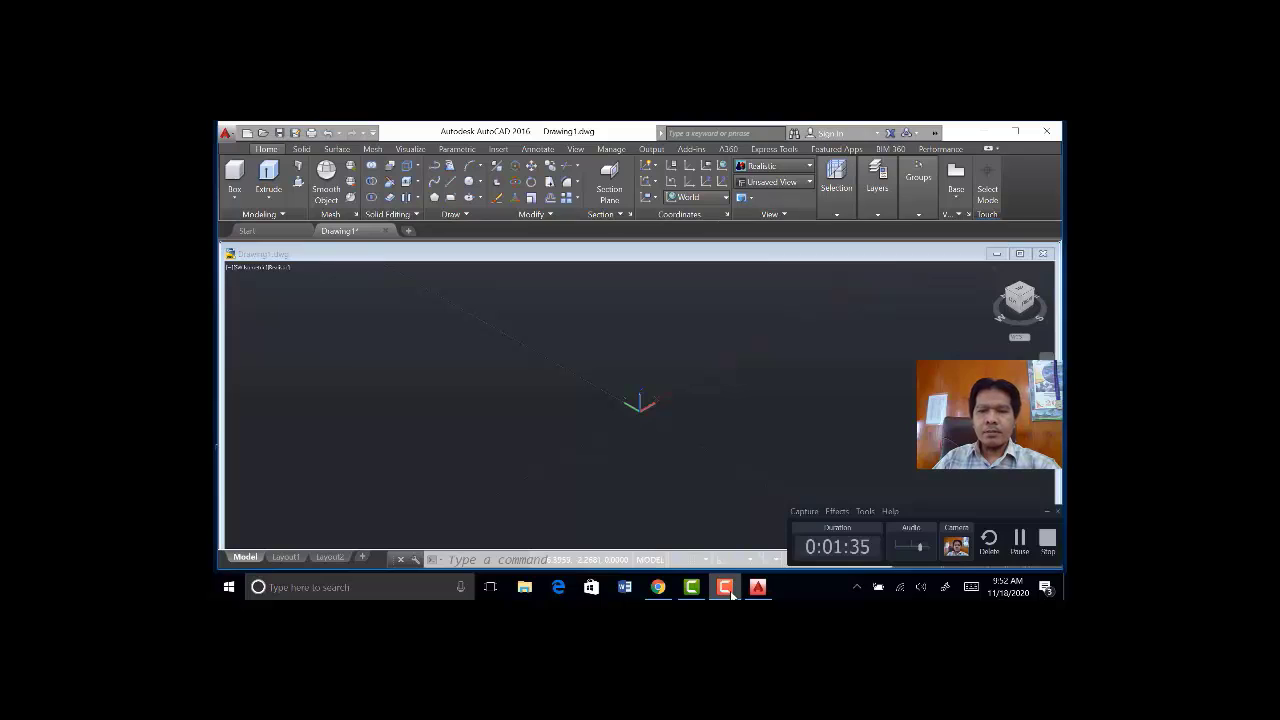
pyautogui.click(855, 406)
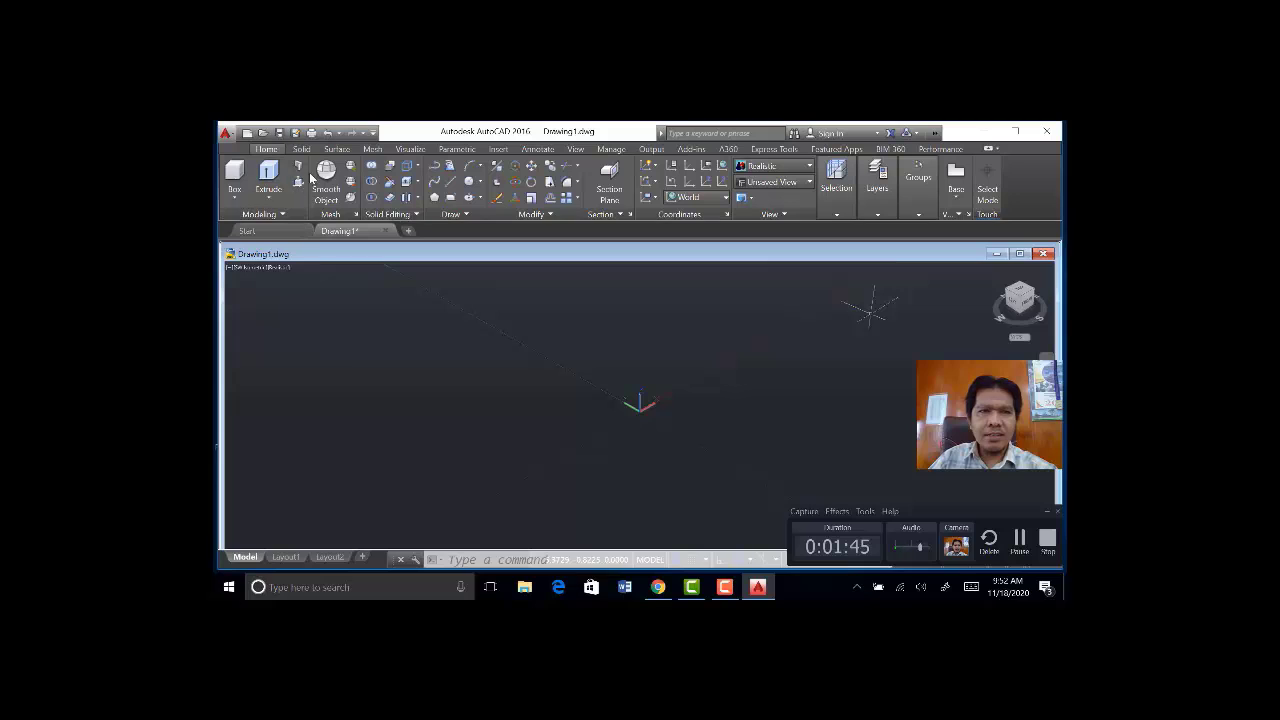
pyautogui.click(918, 213)
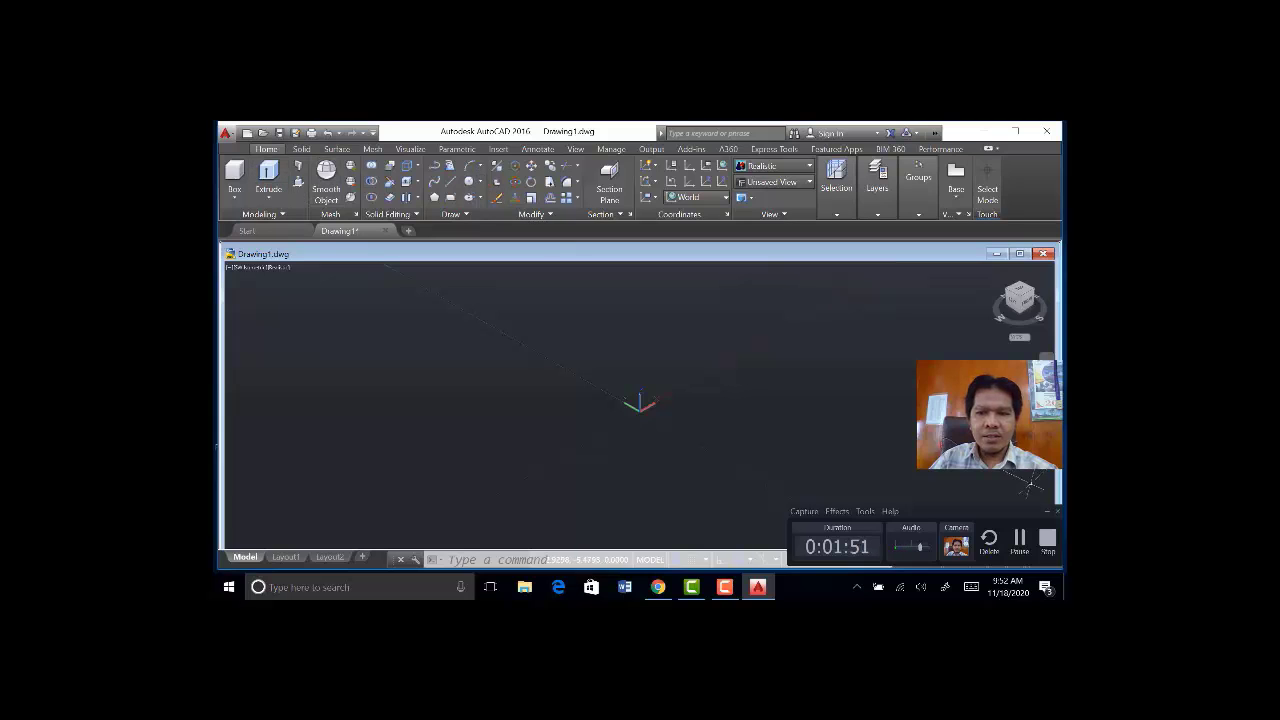
pyautogui.moveTo(914, 511); pyautogui.dragTo(372, 510)
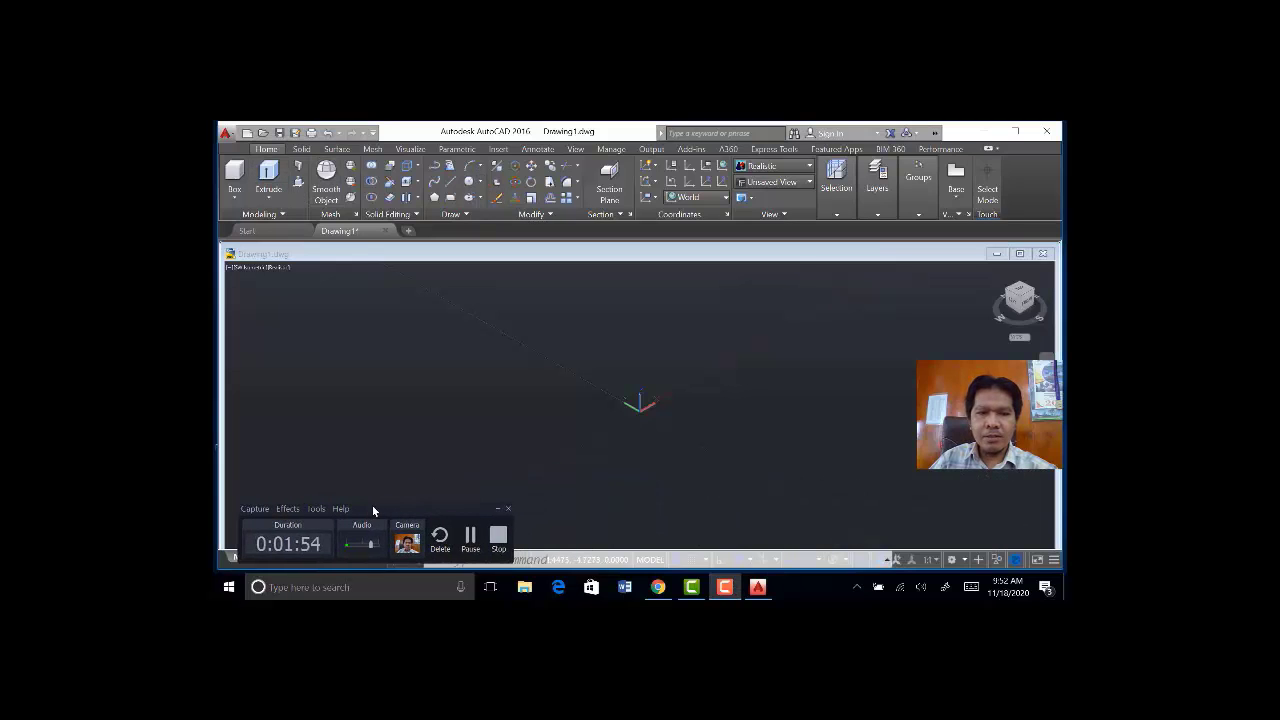
# Examine the available workspaces in the Workspace Settings, leaving the options as they are.
pyautogui.click(965, 562)
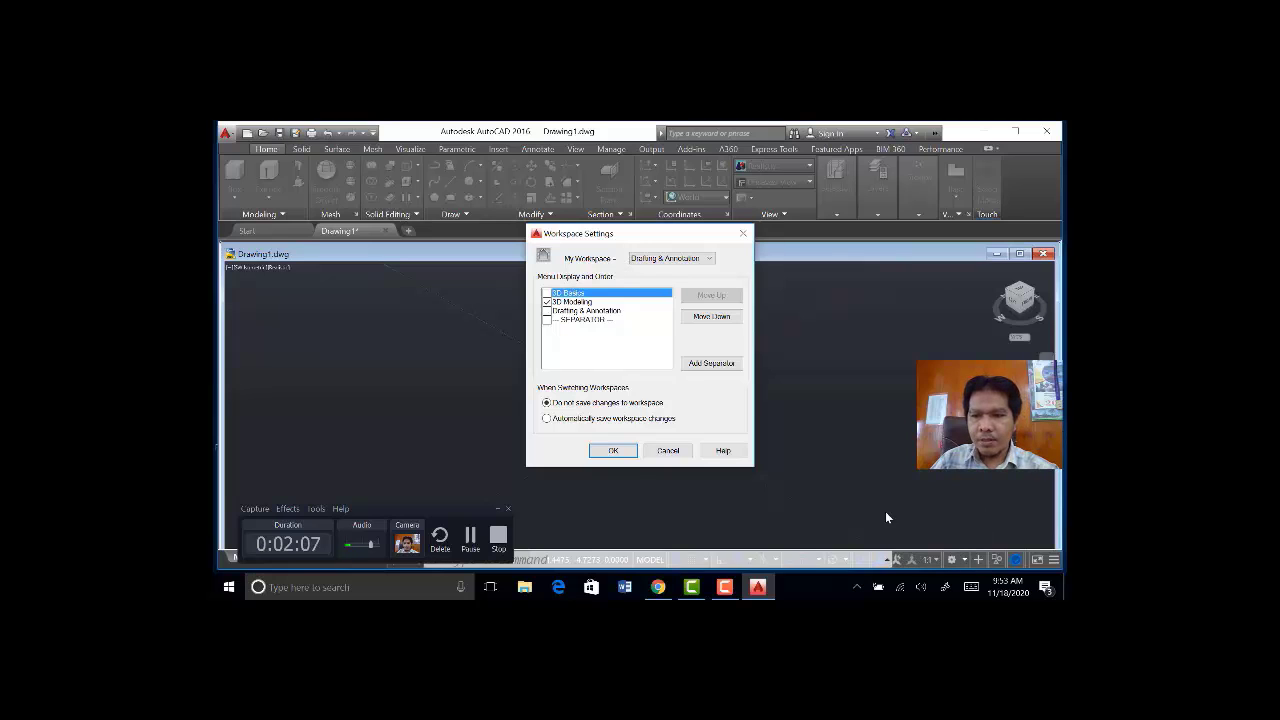
pyautogui.click(613, 450)
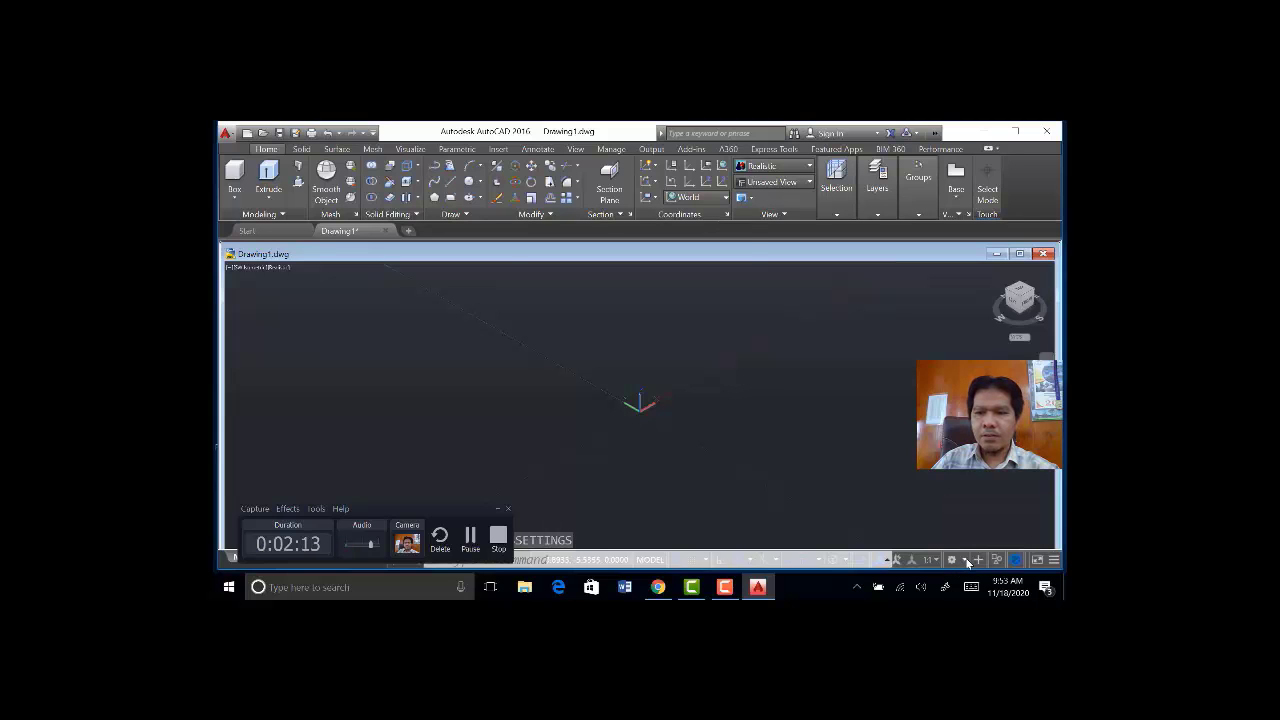
pyautogui.press('Return')
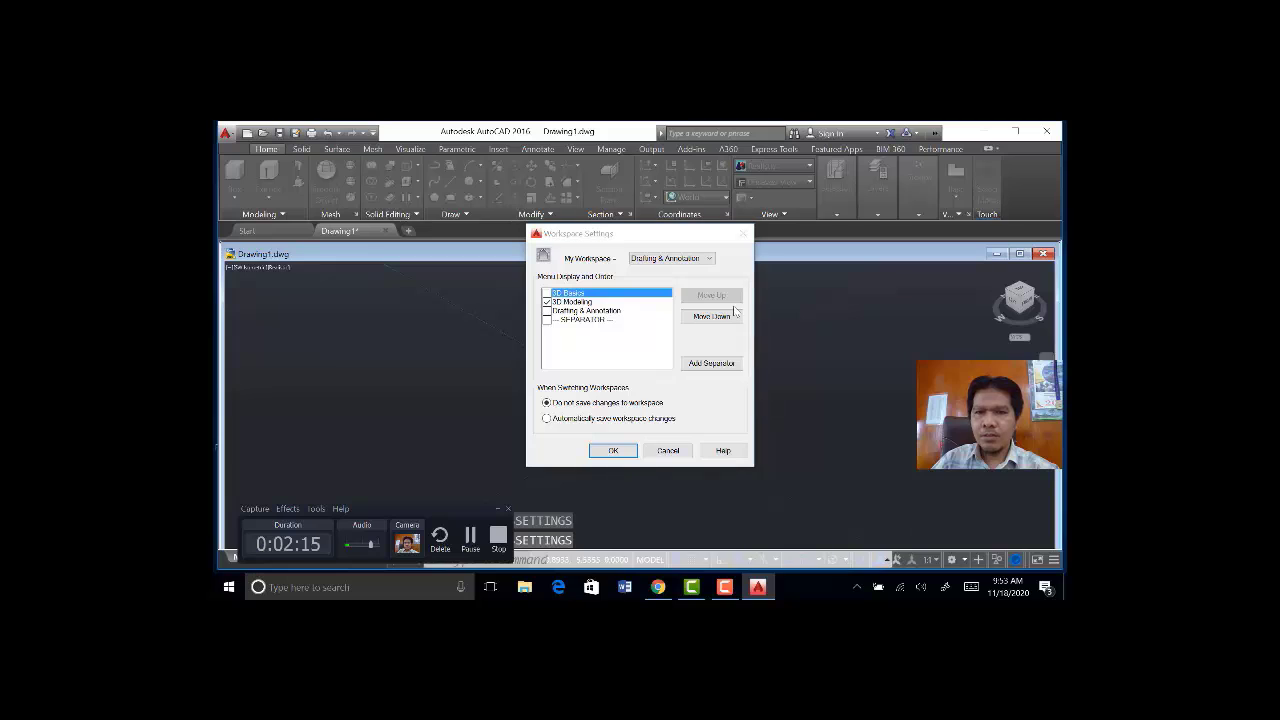
pyautogui.click(742, 235)
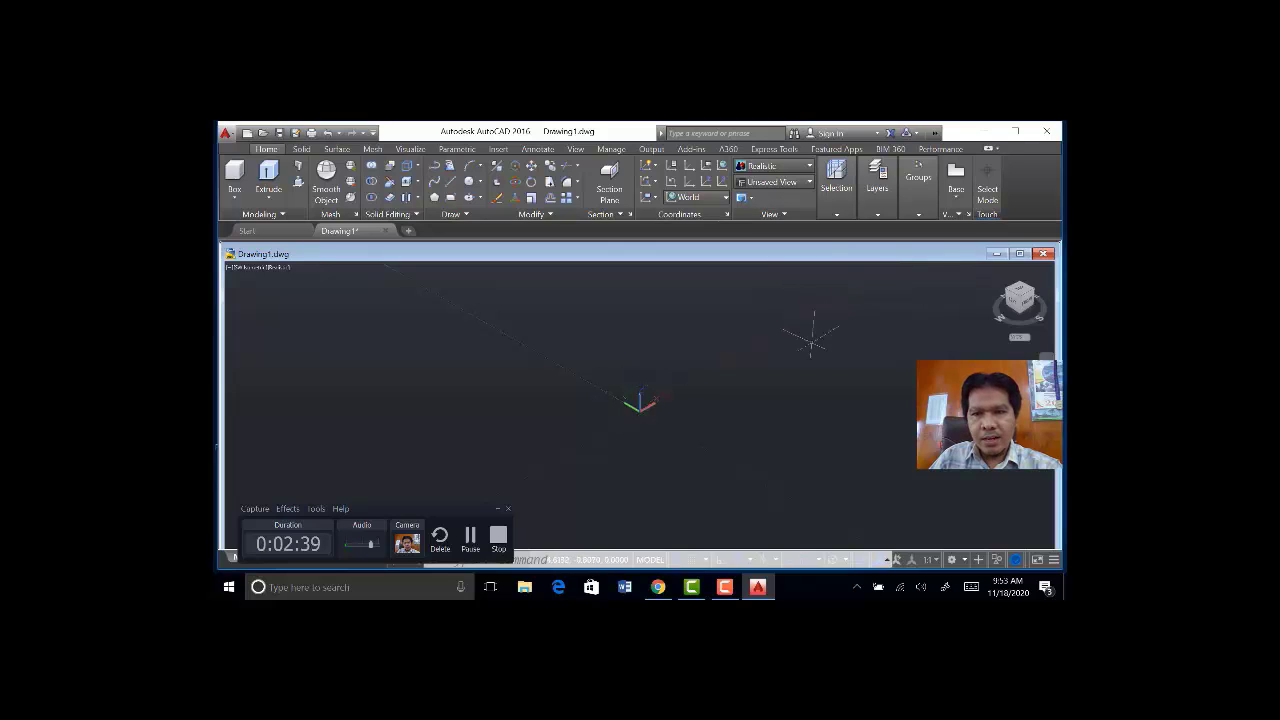
# View the coordinate axes from the top and return to the home isometric view.
pyautogui.click(1020, 292)
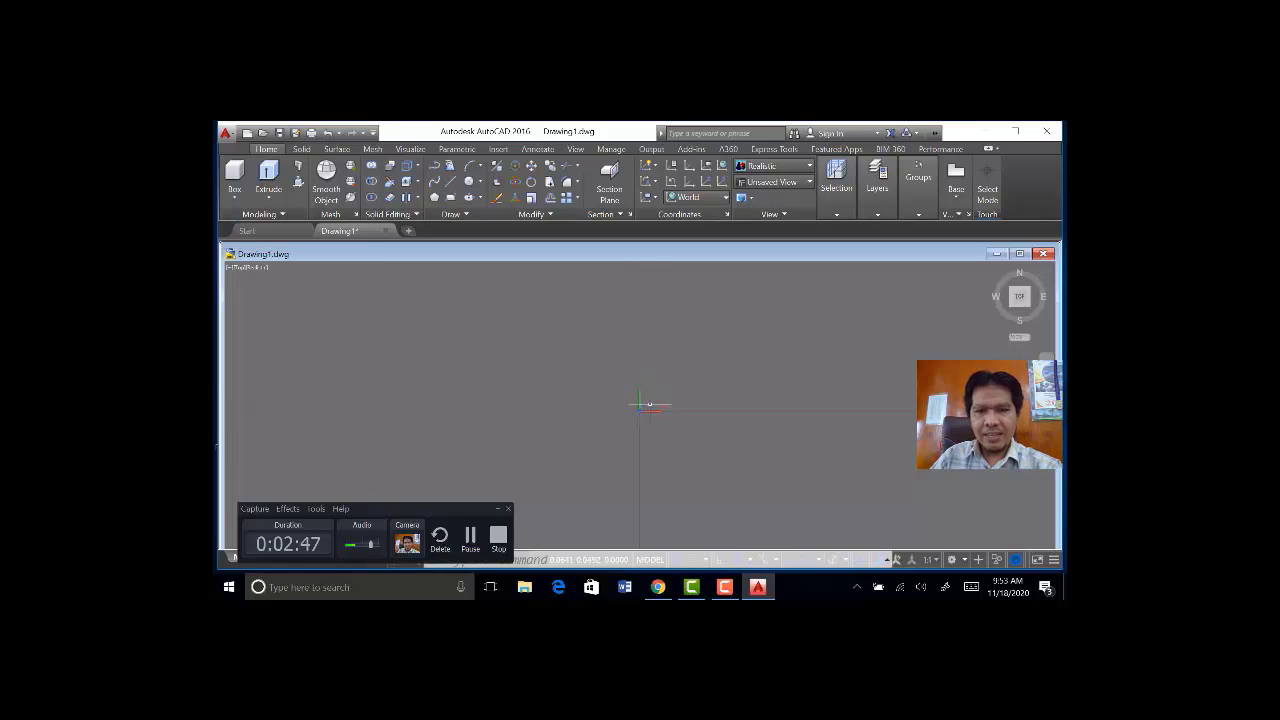
pyautogui.click(993, 269)
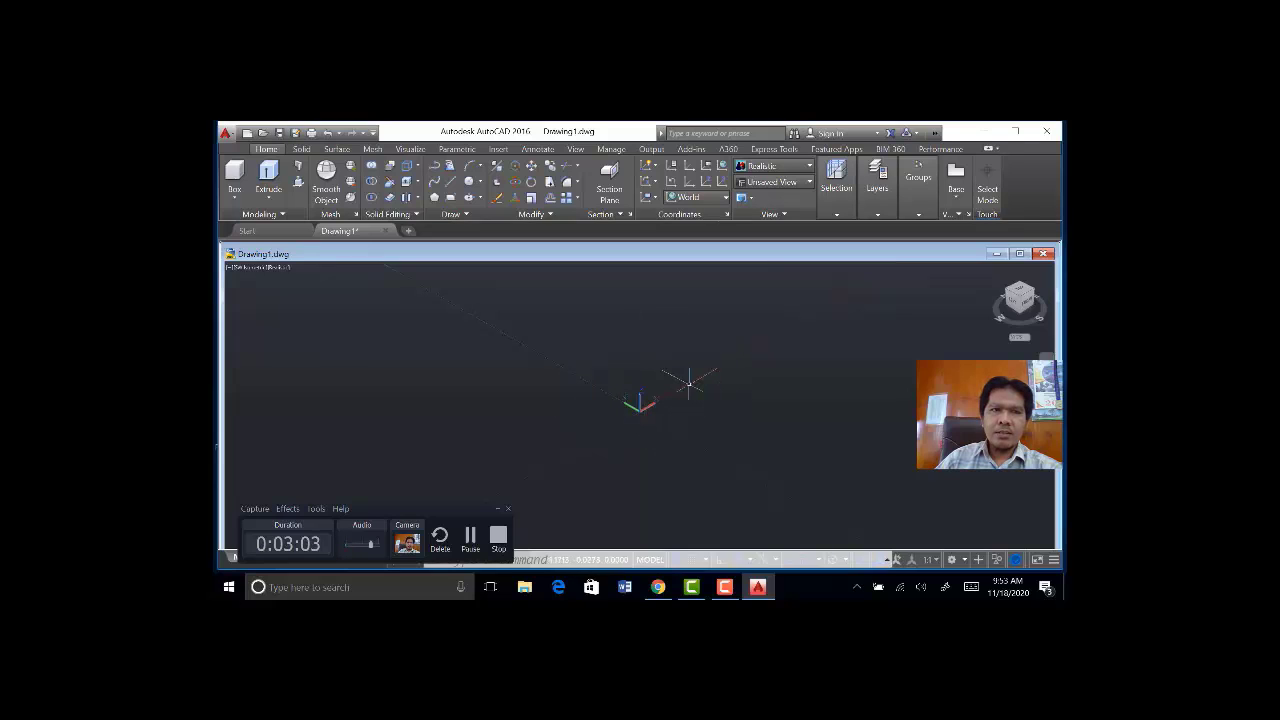
# Create a solid box from corner 0,0 with a base of 5 by 10, extending 5 units downward.
pyautogui.click(235, 175)
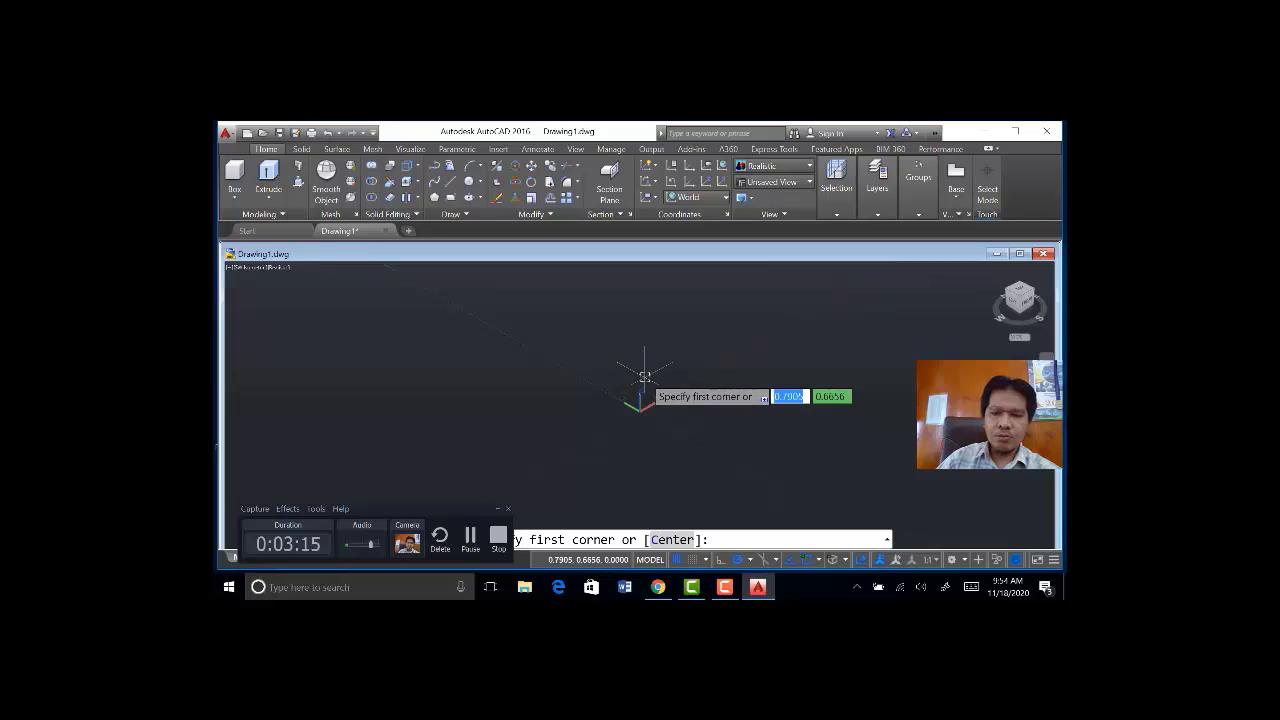
pyautogui.write('0,0')
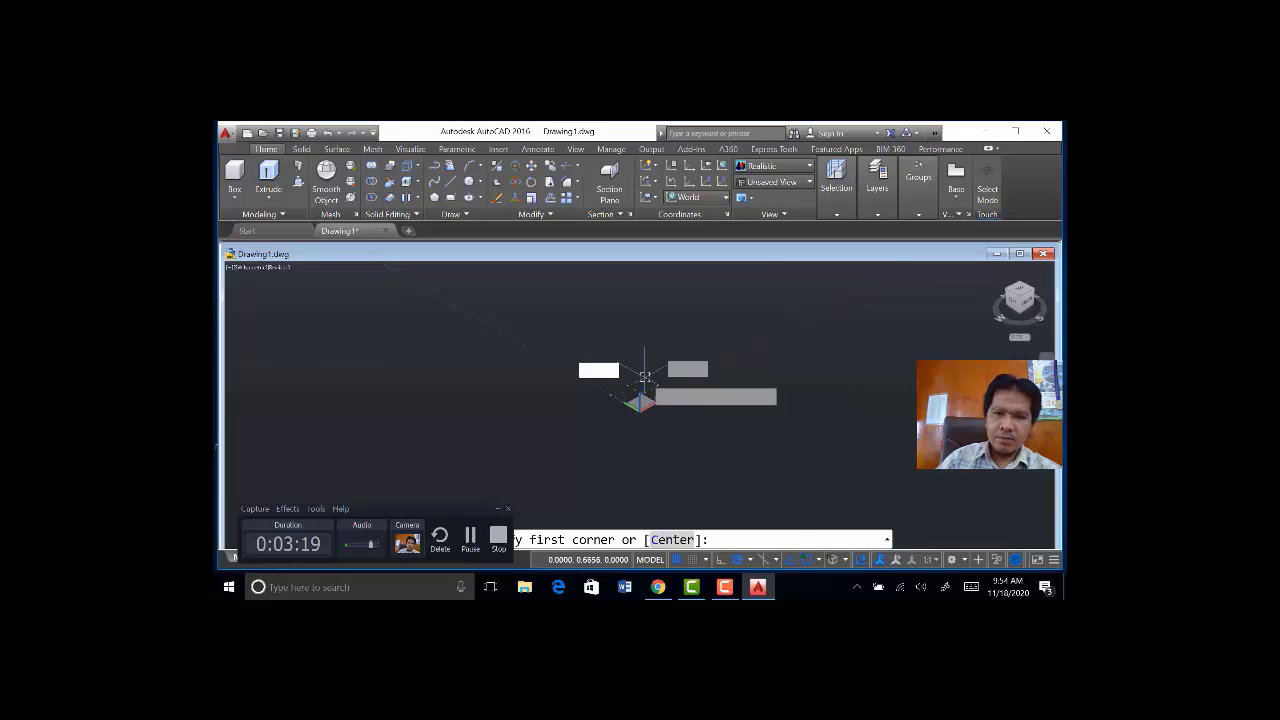
pyautogui.press('Return')
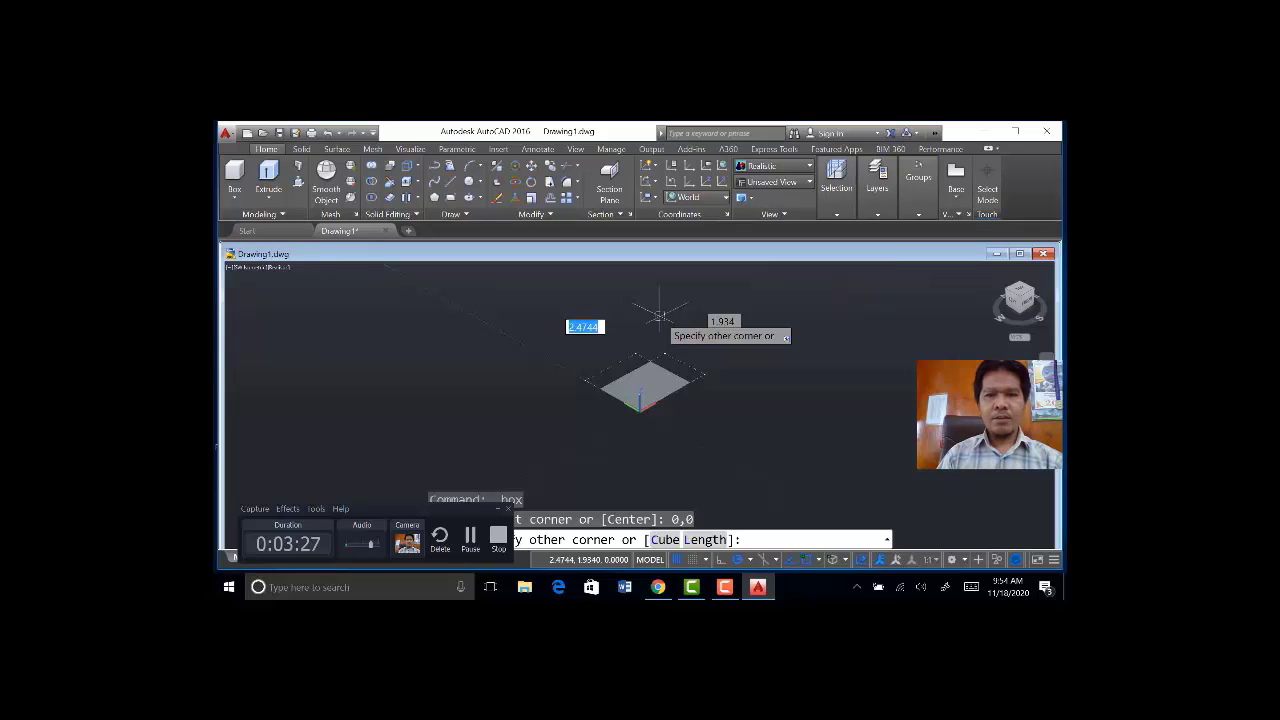
pyautogui.write('5')
pyautogui.press('Tab')
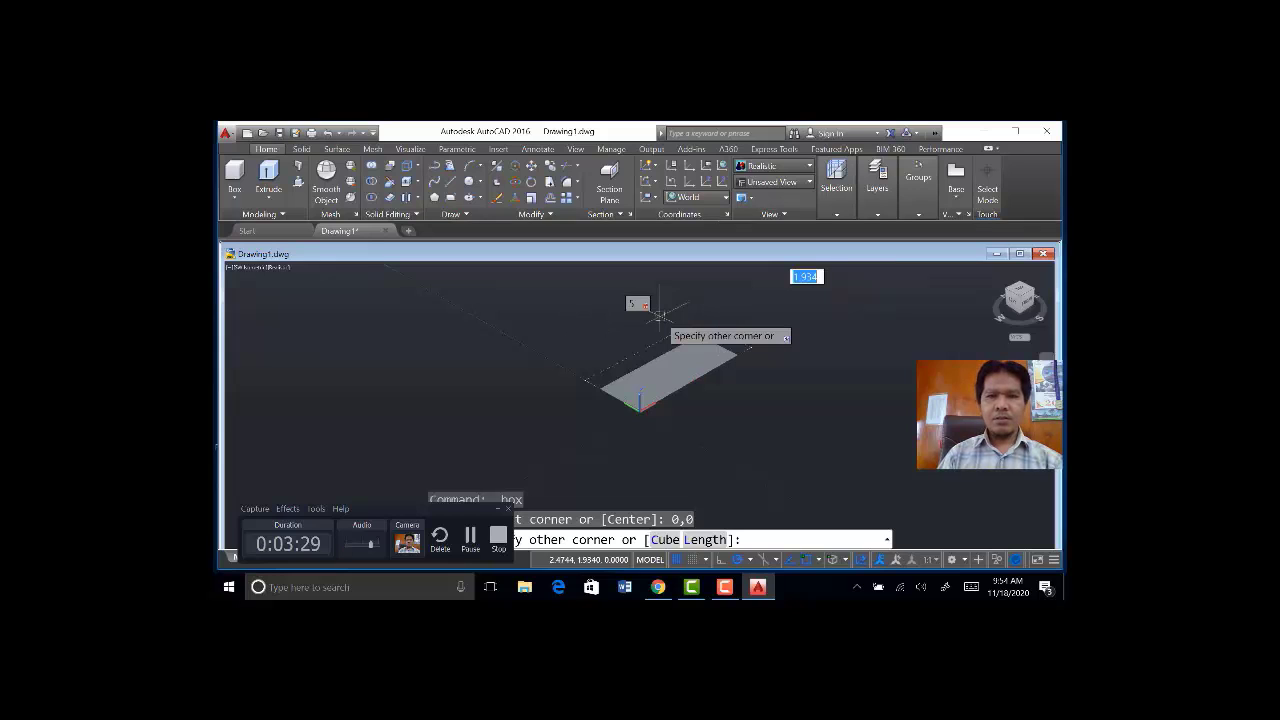
pyautogui.write('10')
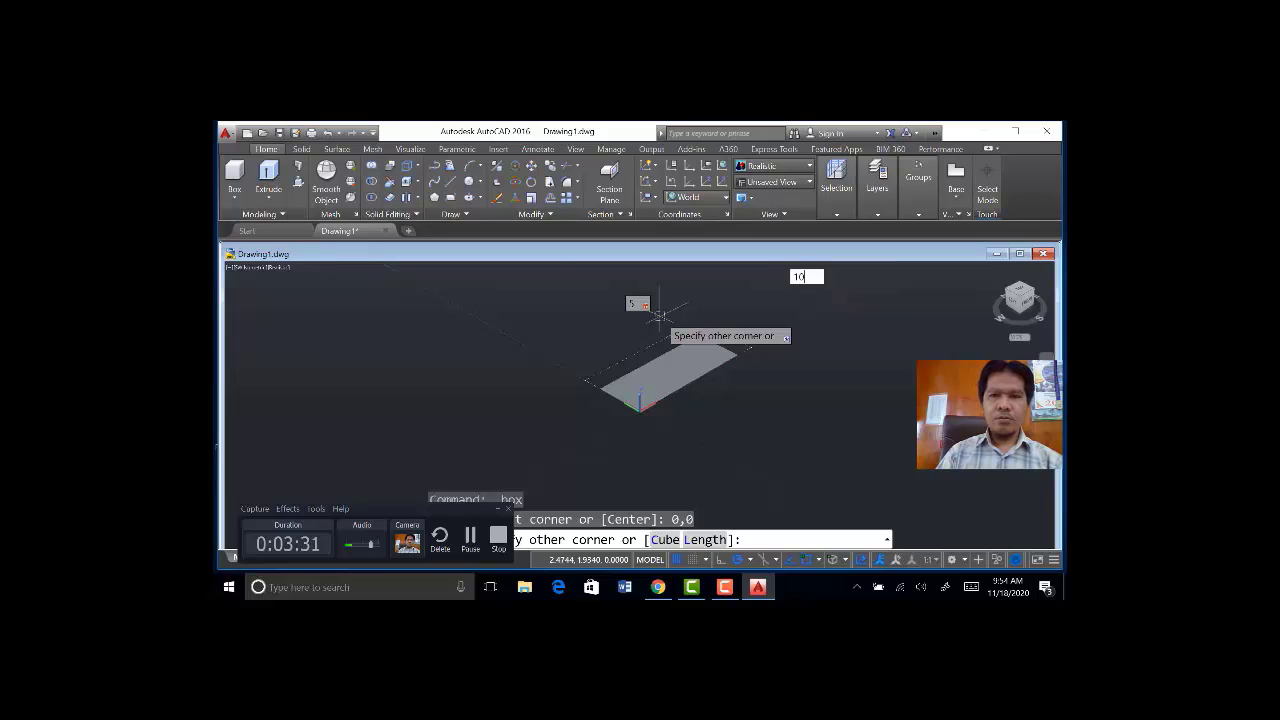
pyautogui.press('Return')
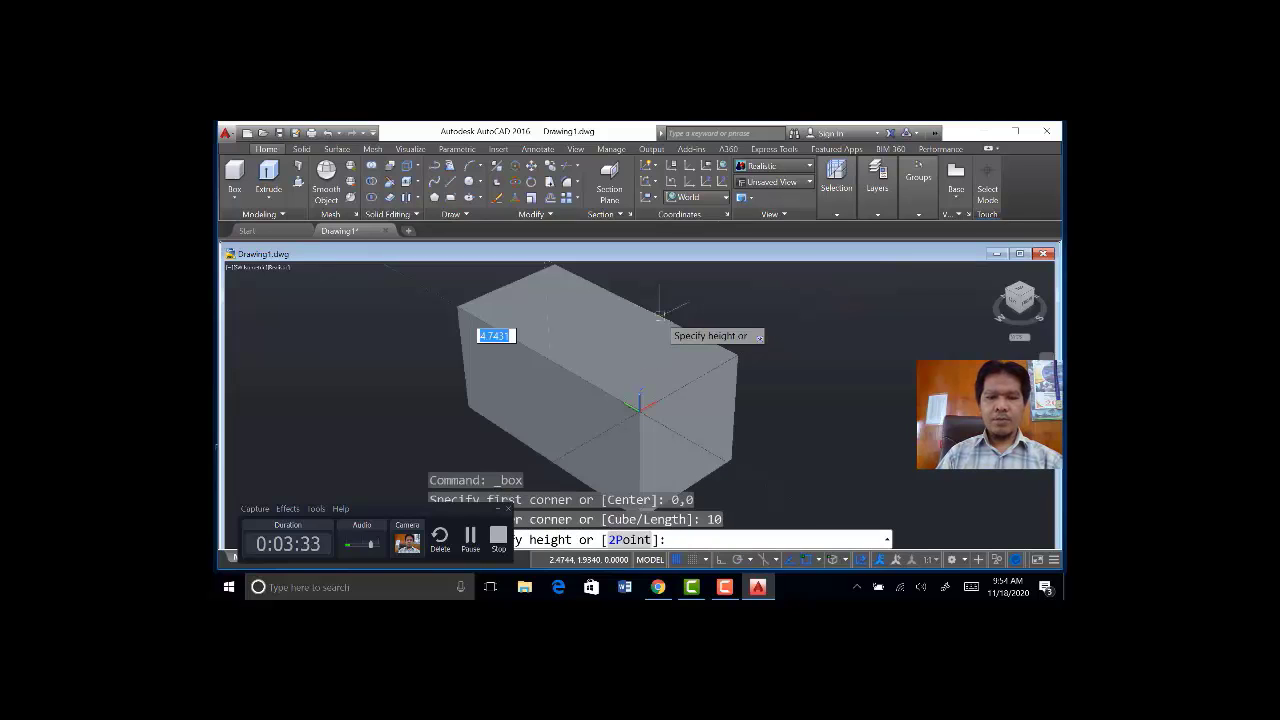
pyautogui.write('5')
pyautogui.press('Return')
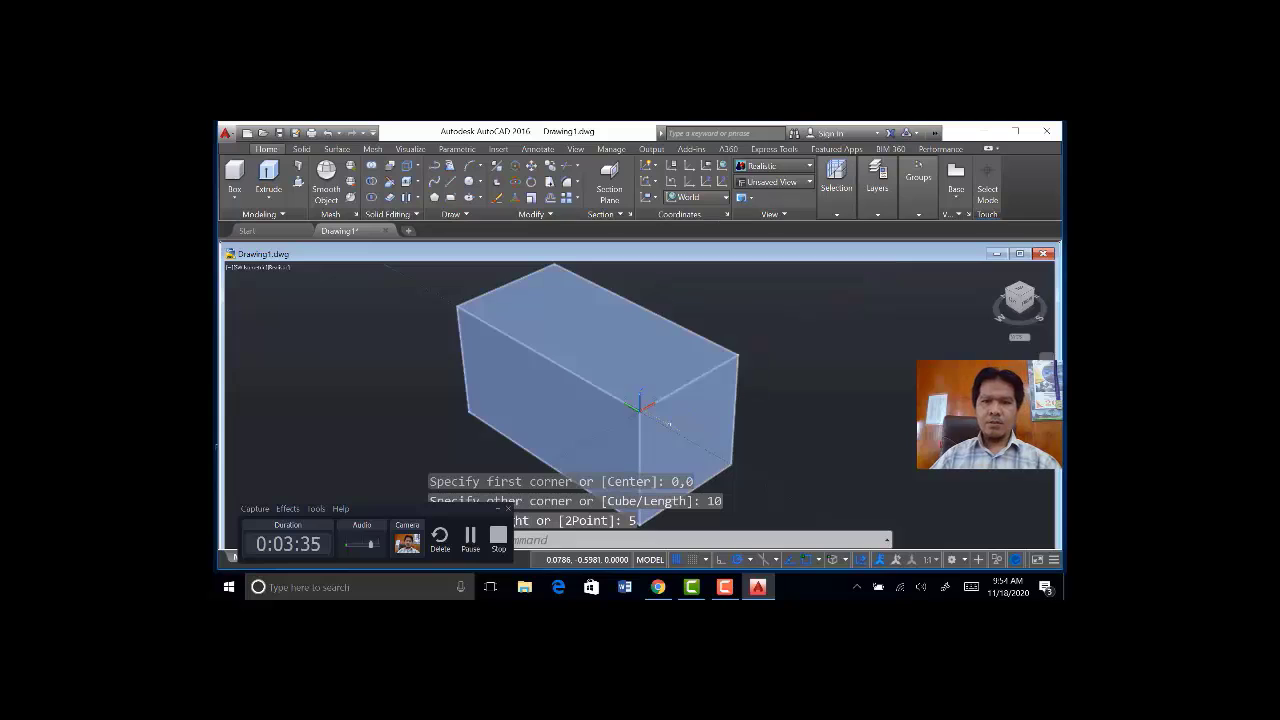
pyautogui.scroll(-2, 665, 423)
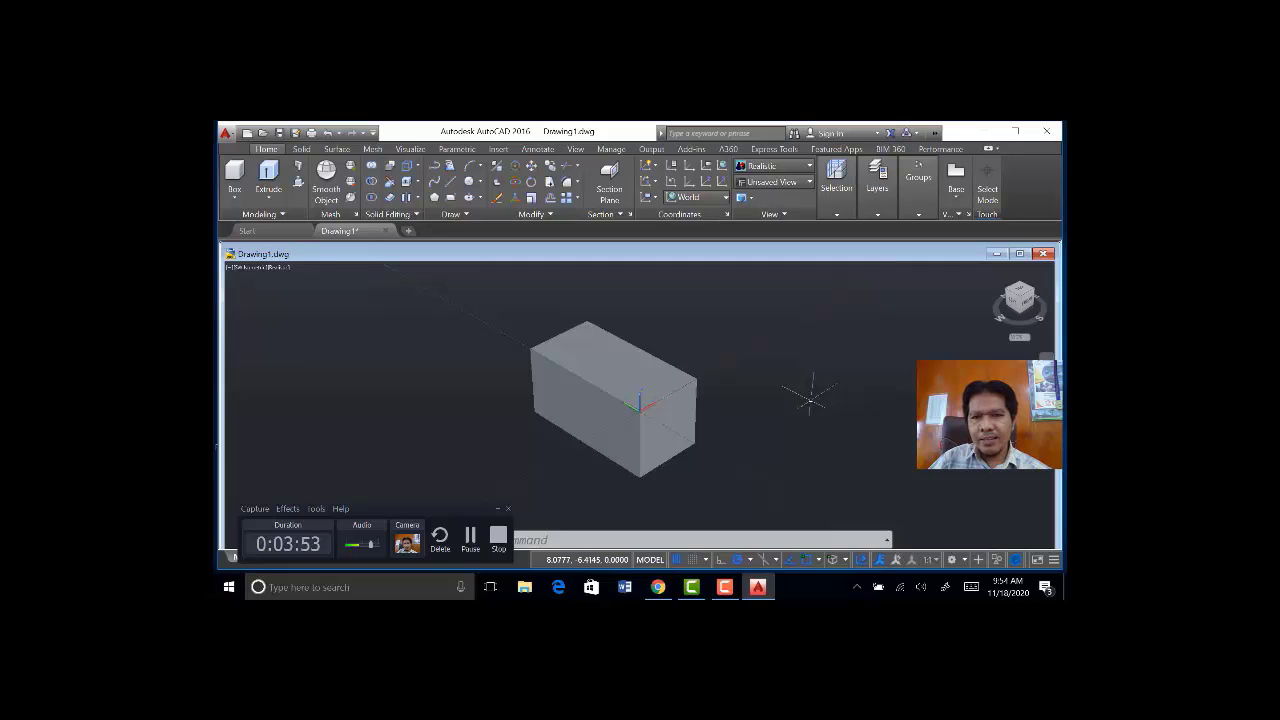
# Draw a closed 5 by 10 rectangle with the Line command on the ground plane beside the box.
pyautogui.write('l')
pyautogui.press('Return')
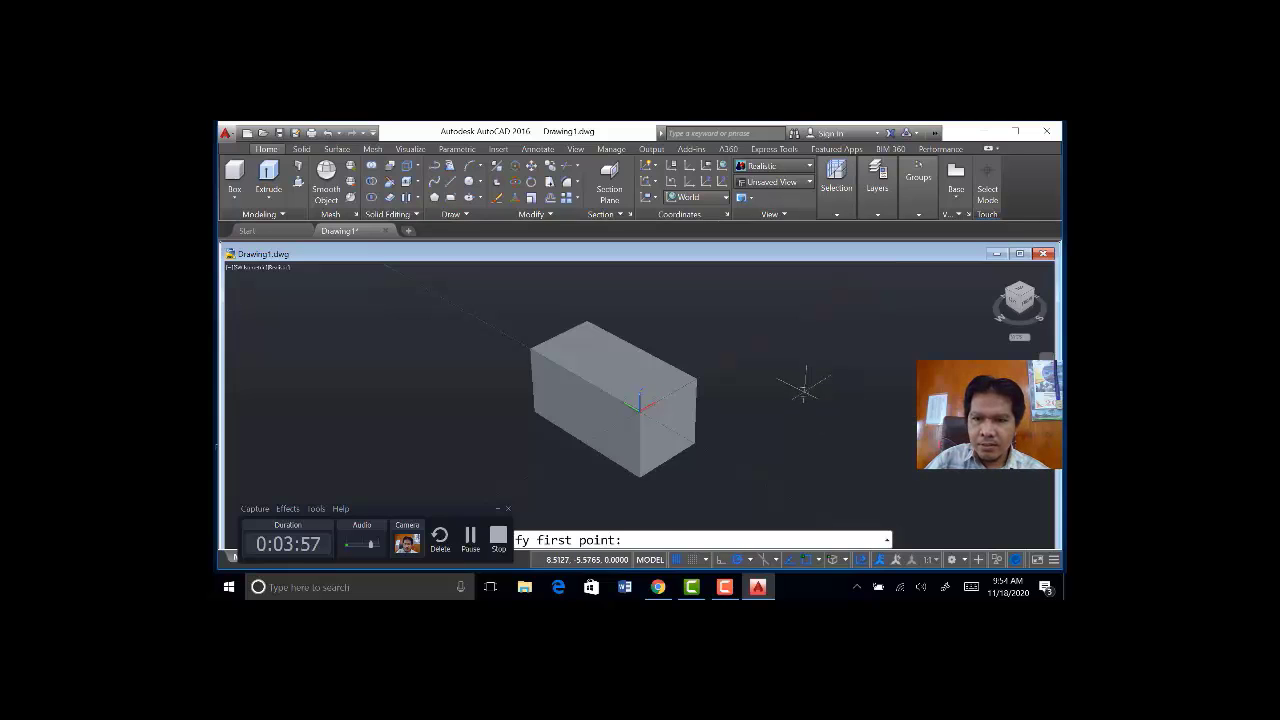
pyautogui.click(805, 386)
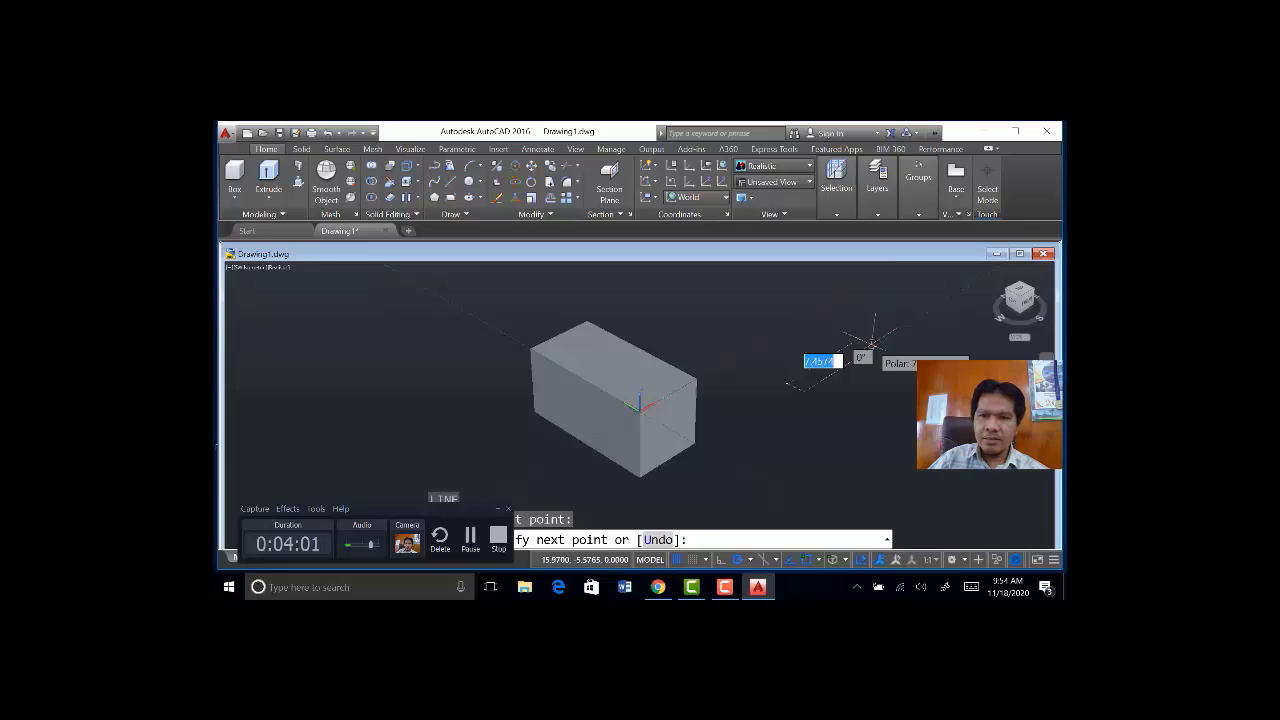
pyautogui.write('5')
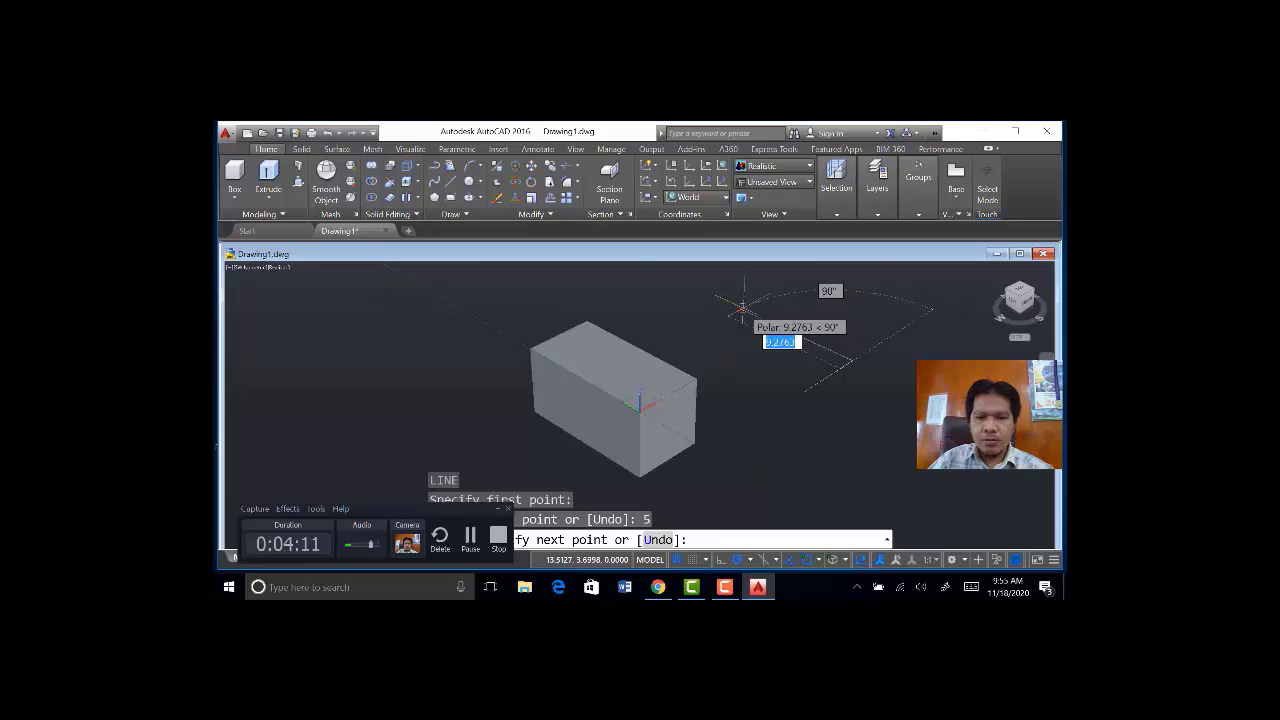
pyautogui.write('10')
pyautogui.press('Return')
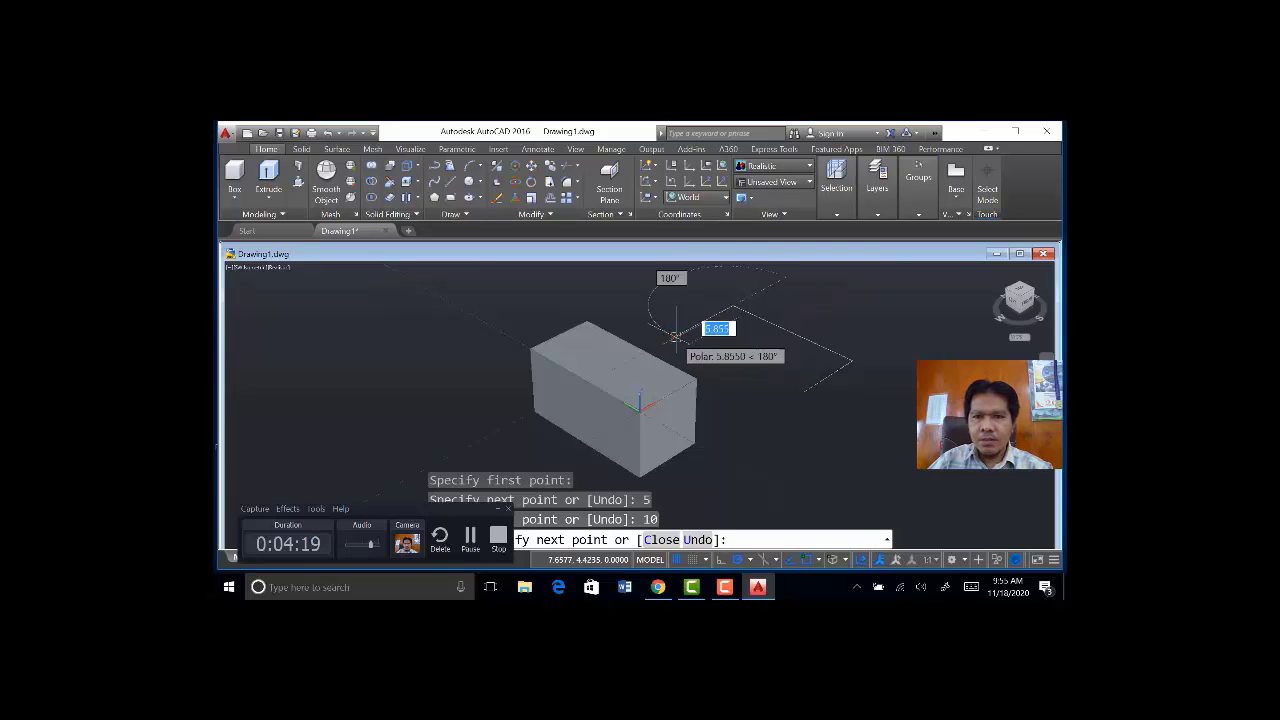
pyautogui.write('5')
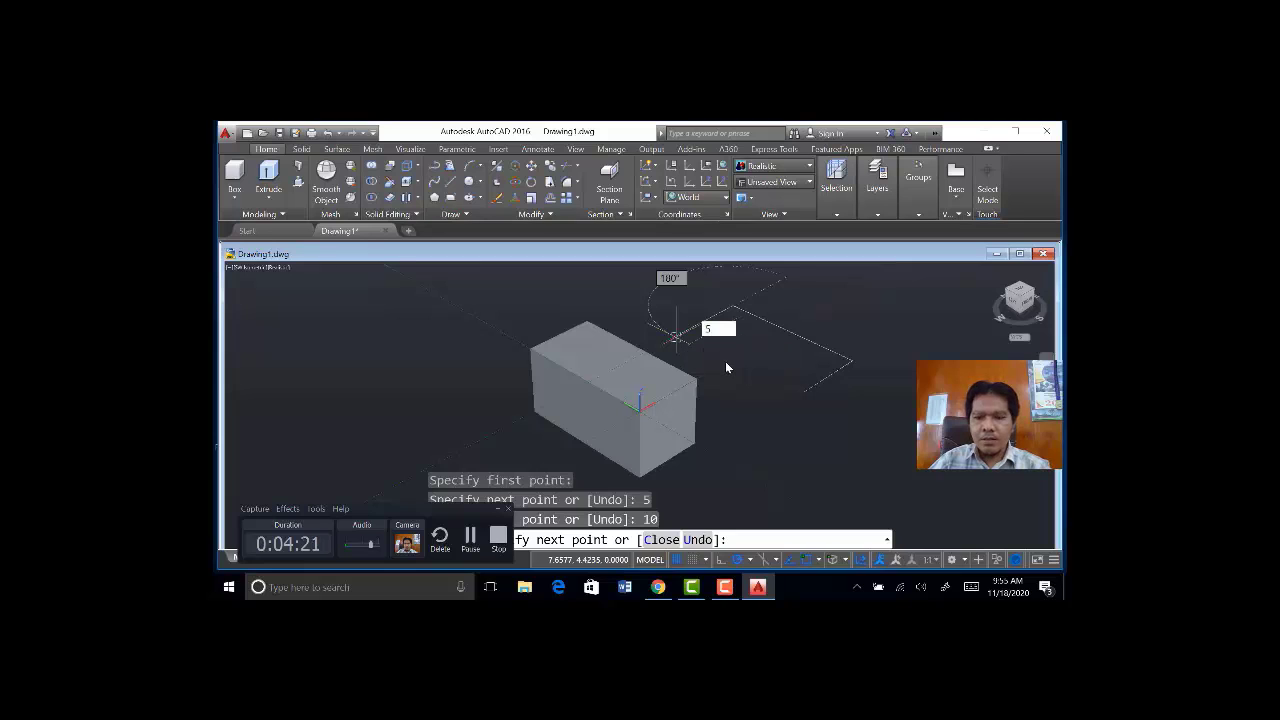
pyautogui.press('Return')
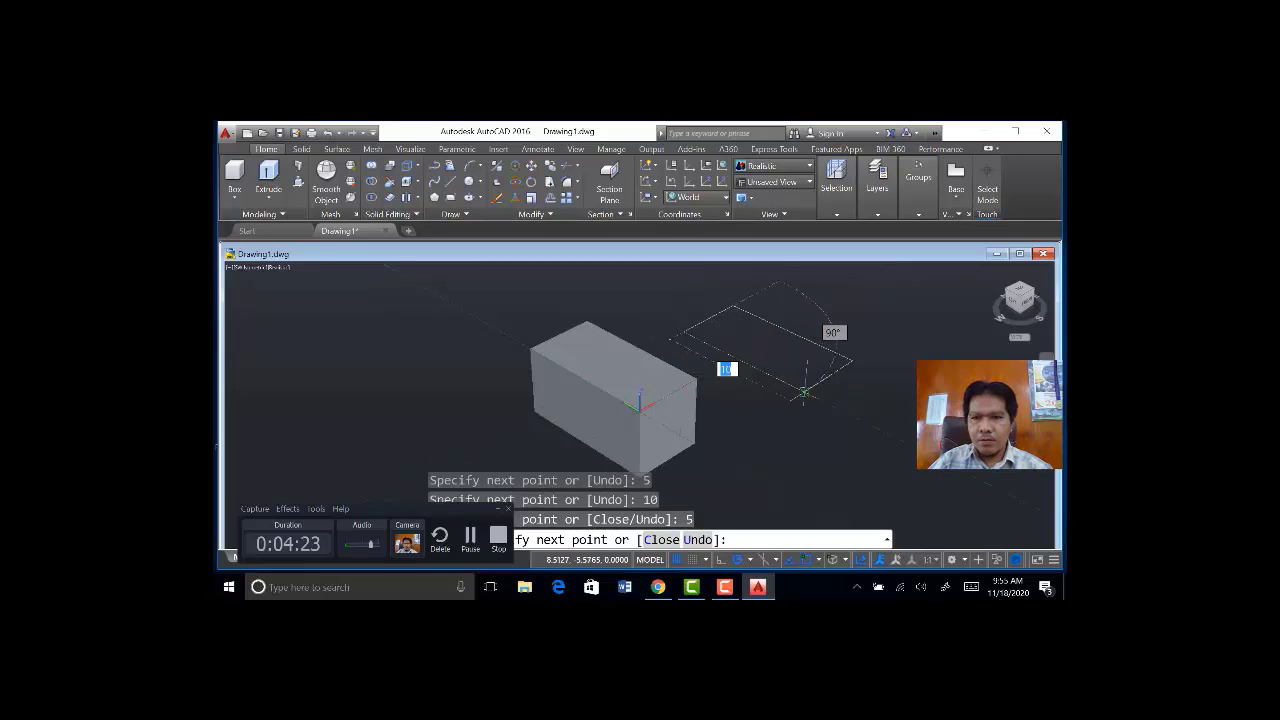
pyautogui.click(810, 382)
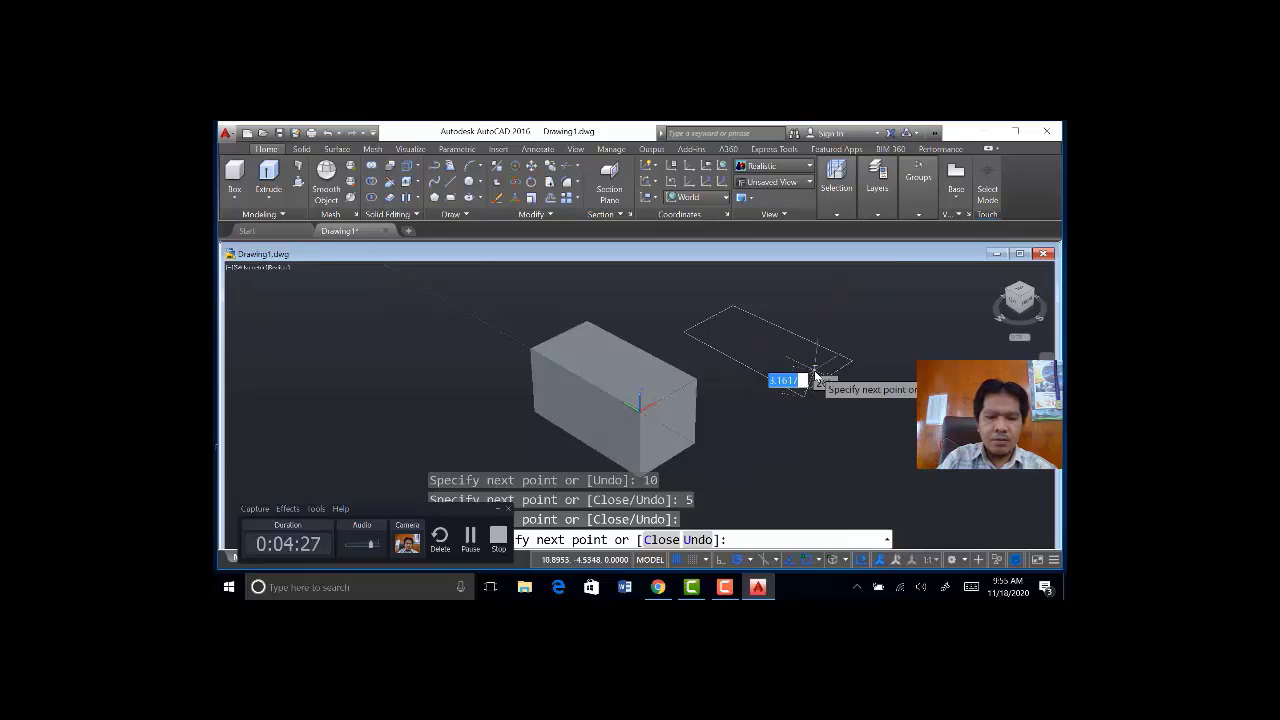
pyautogui.hotkey('ctrl', 'z')
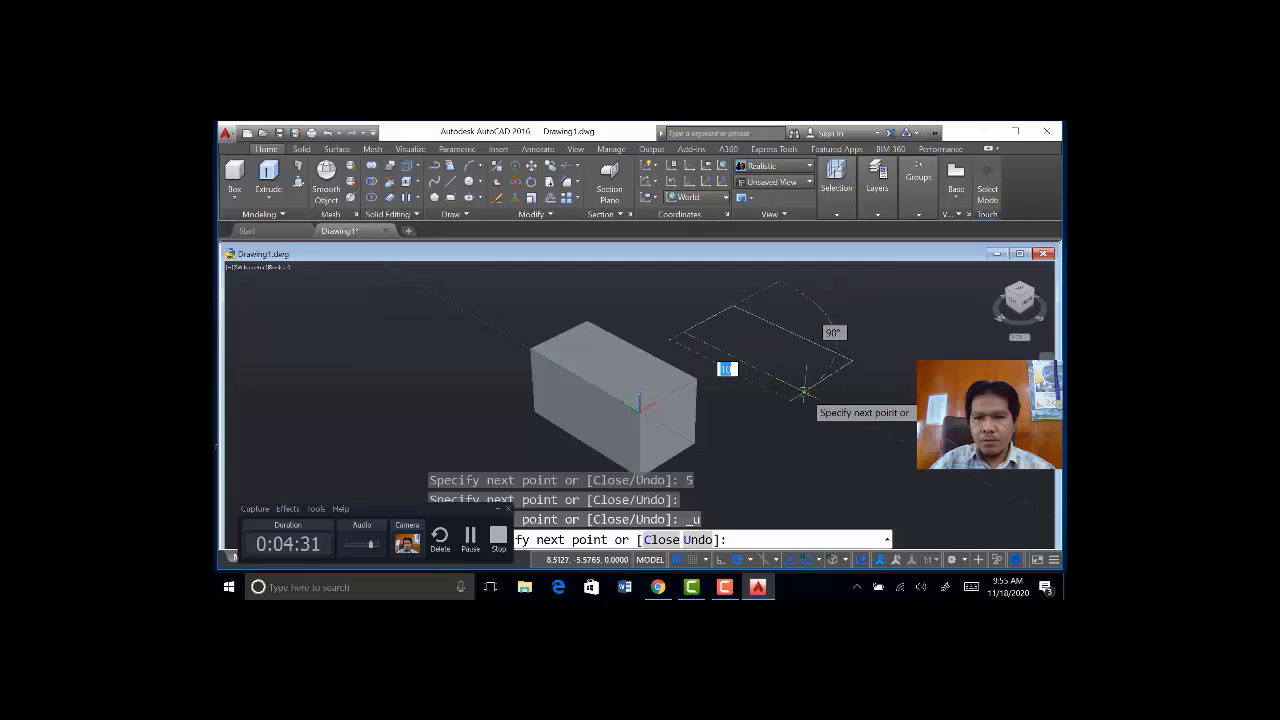
pyautogui.click(805, 391)
pyautogui.press('Return')
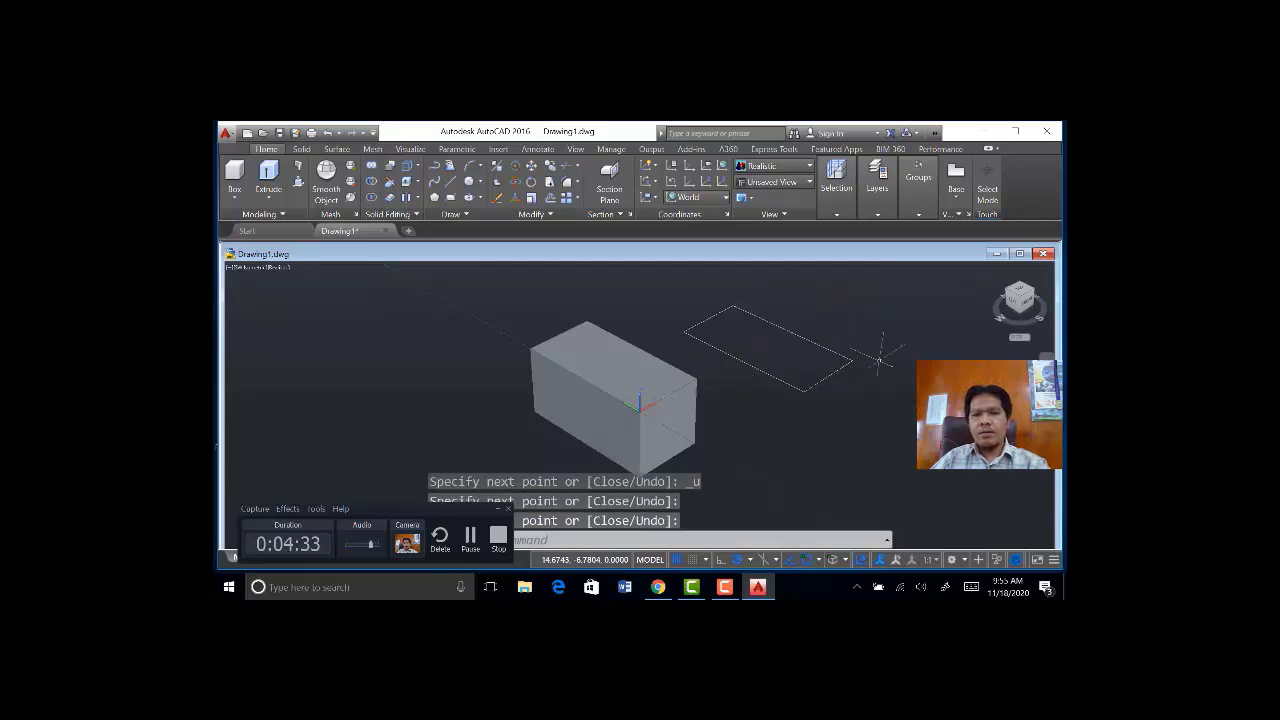
# Extrude the four lines of the rectangle beside the box 5 units upward.
pyautogui.write('ext')
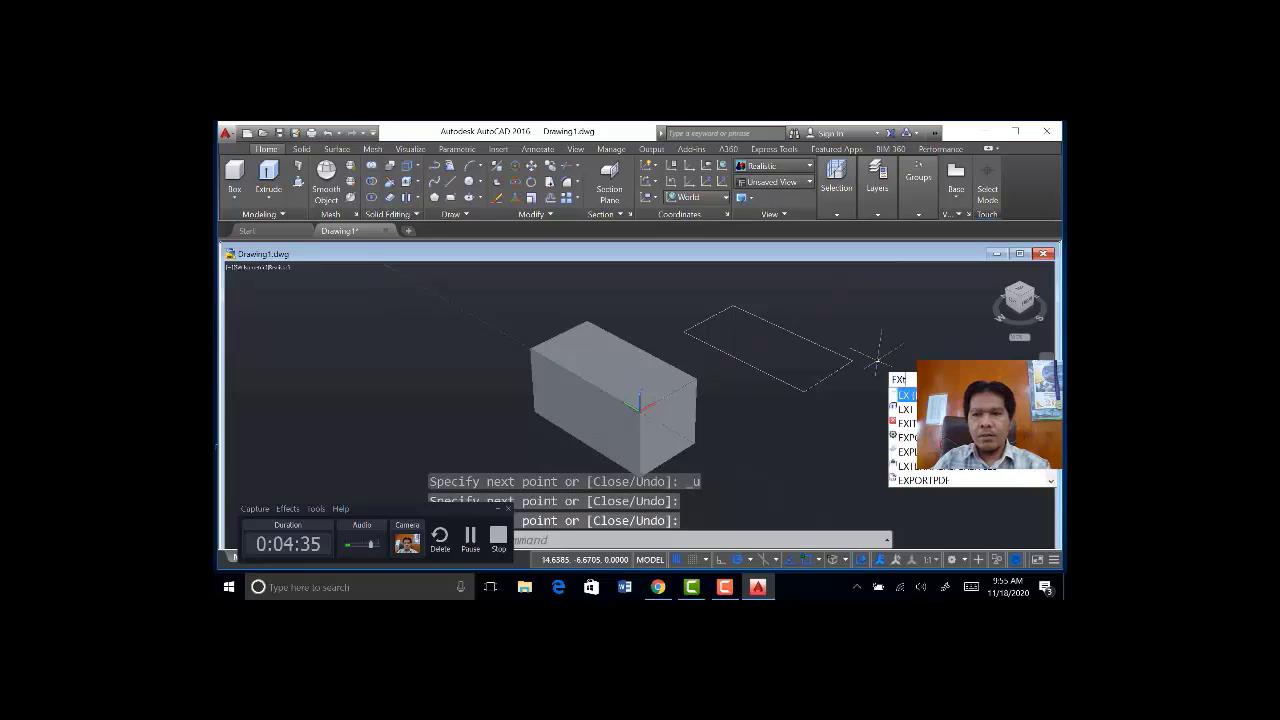
pyautogui.press('Return')
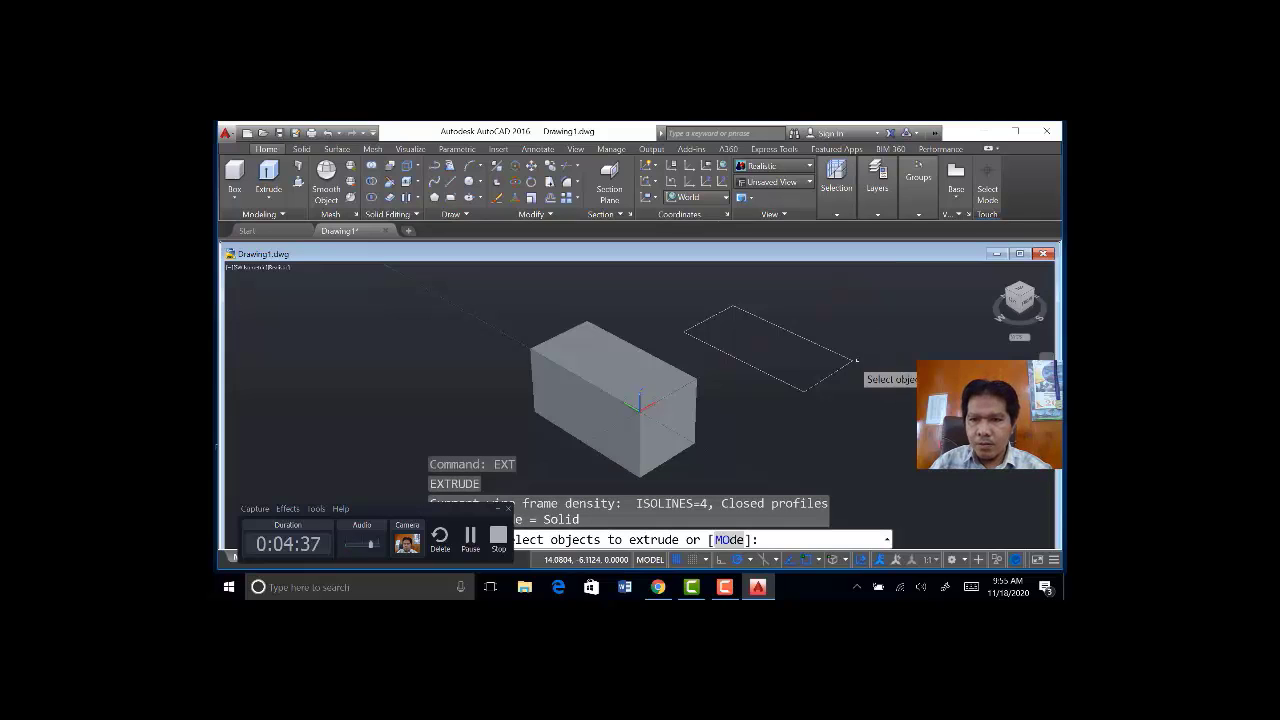
pyautogui.click(824, 346)
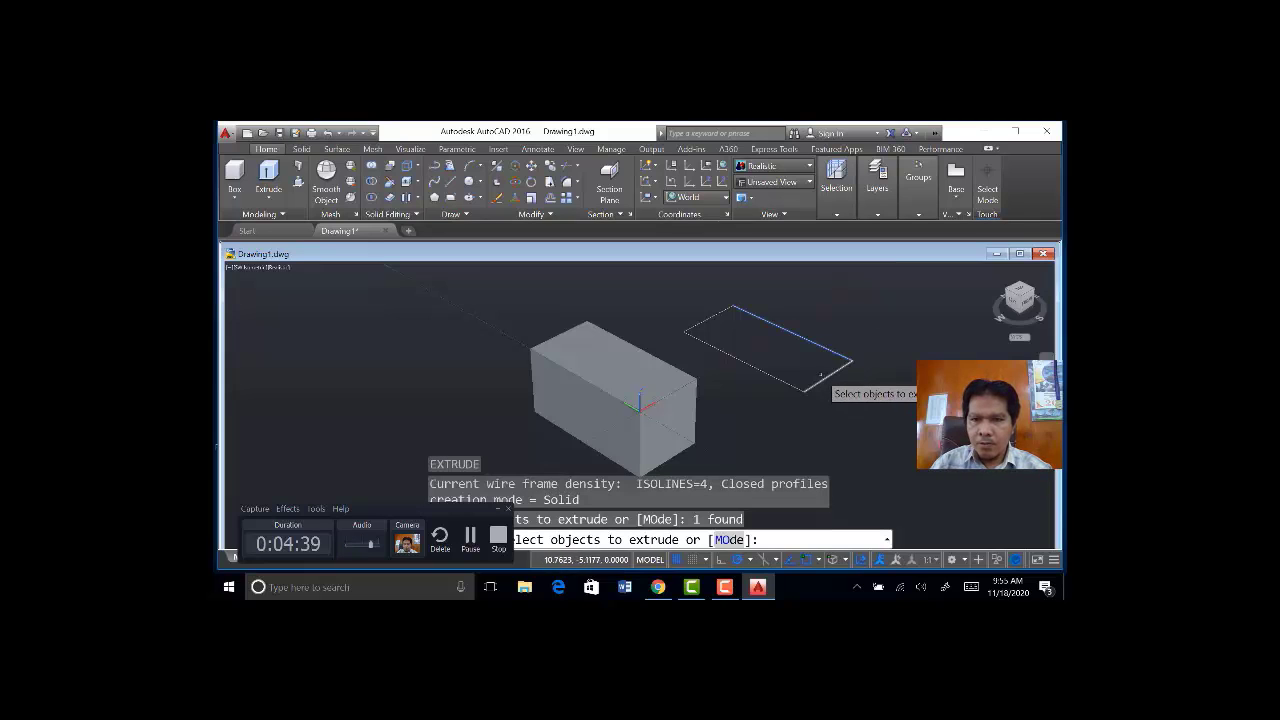
pyautogui.click(822, 378)
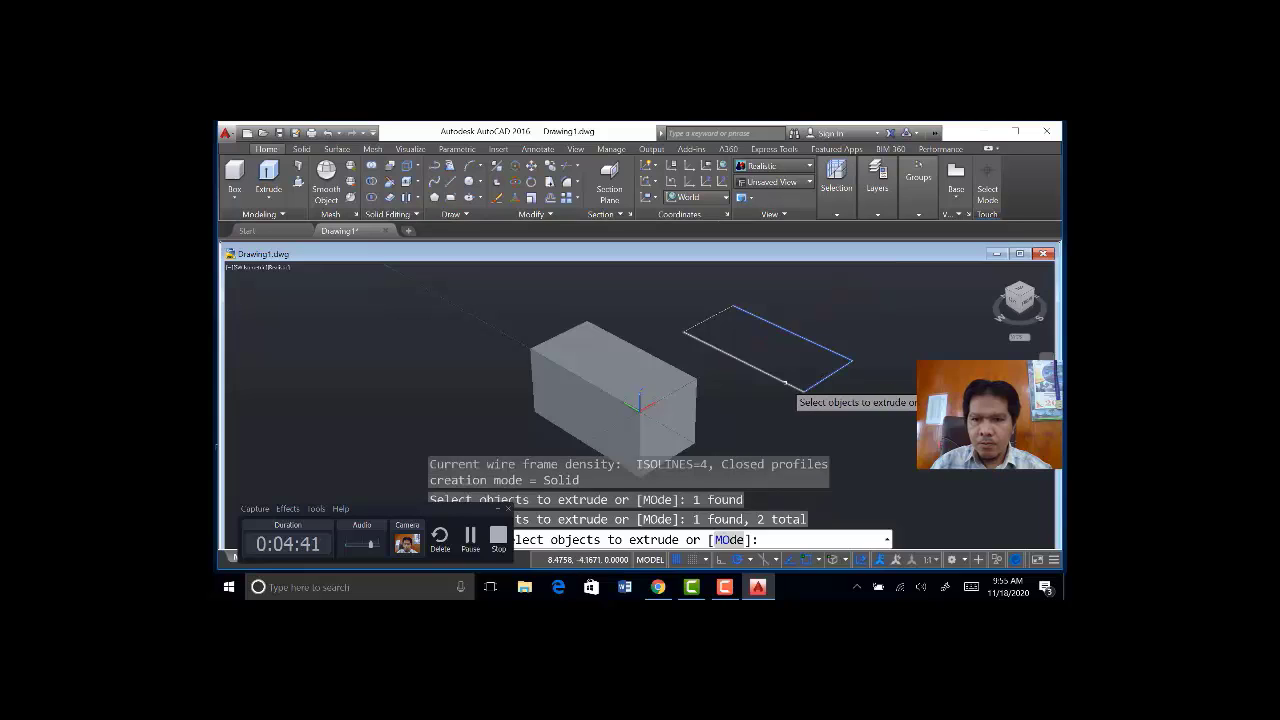
pyautogui.click(740, 361)
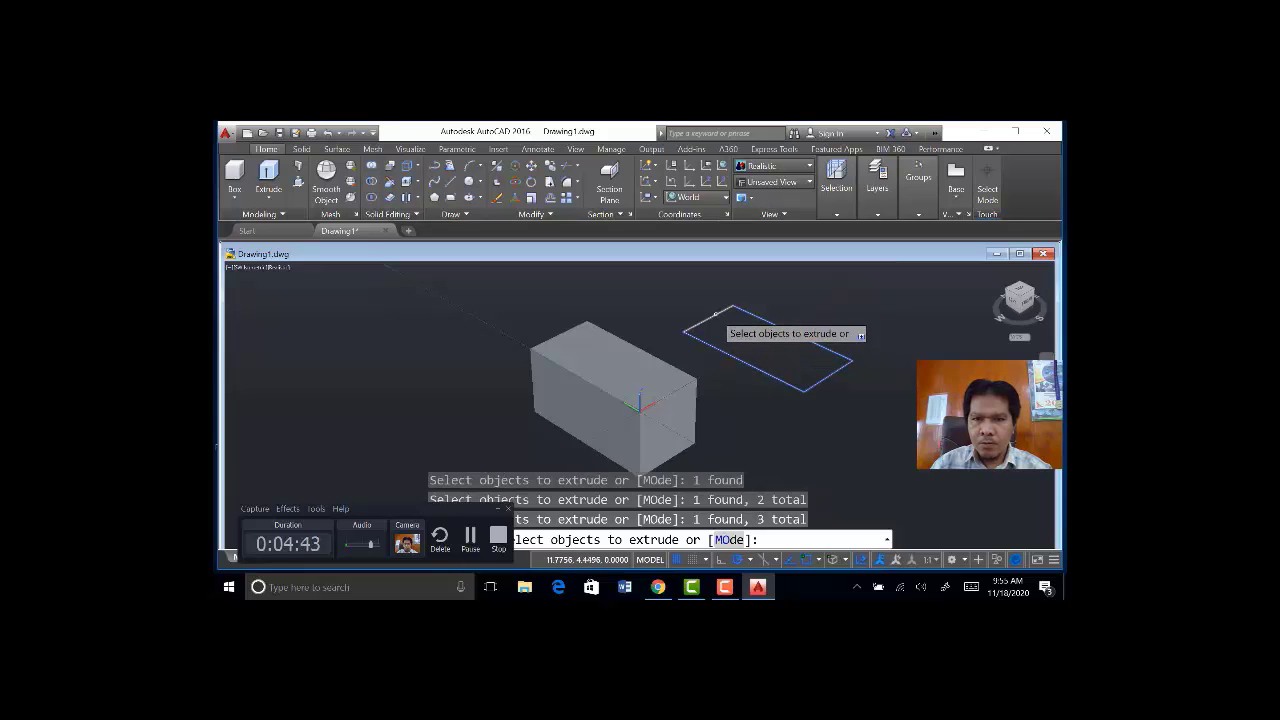
pyautogui.press('Return')
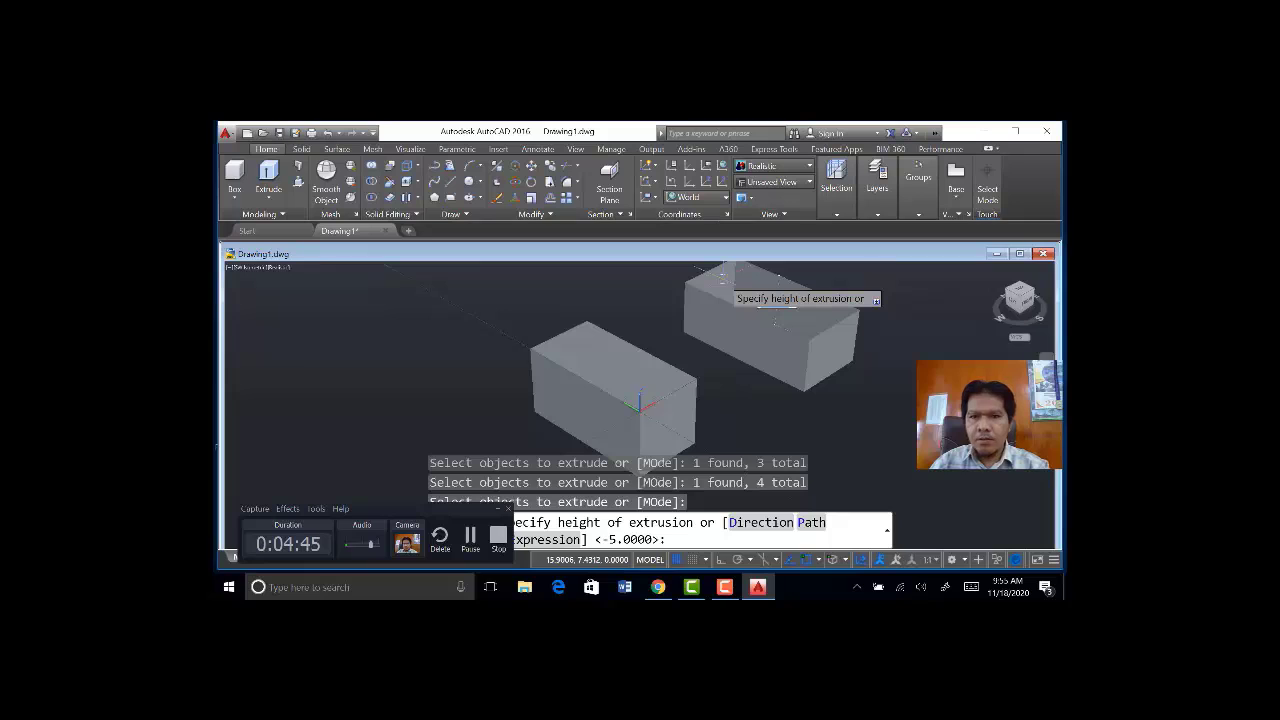
pyautogui.write('5')
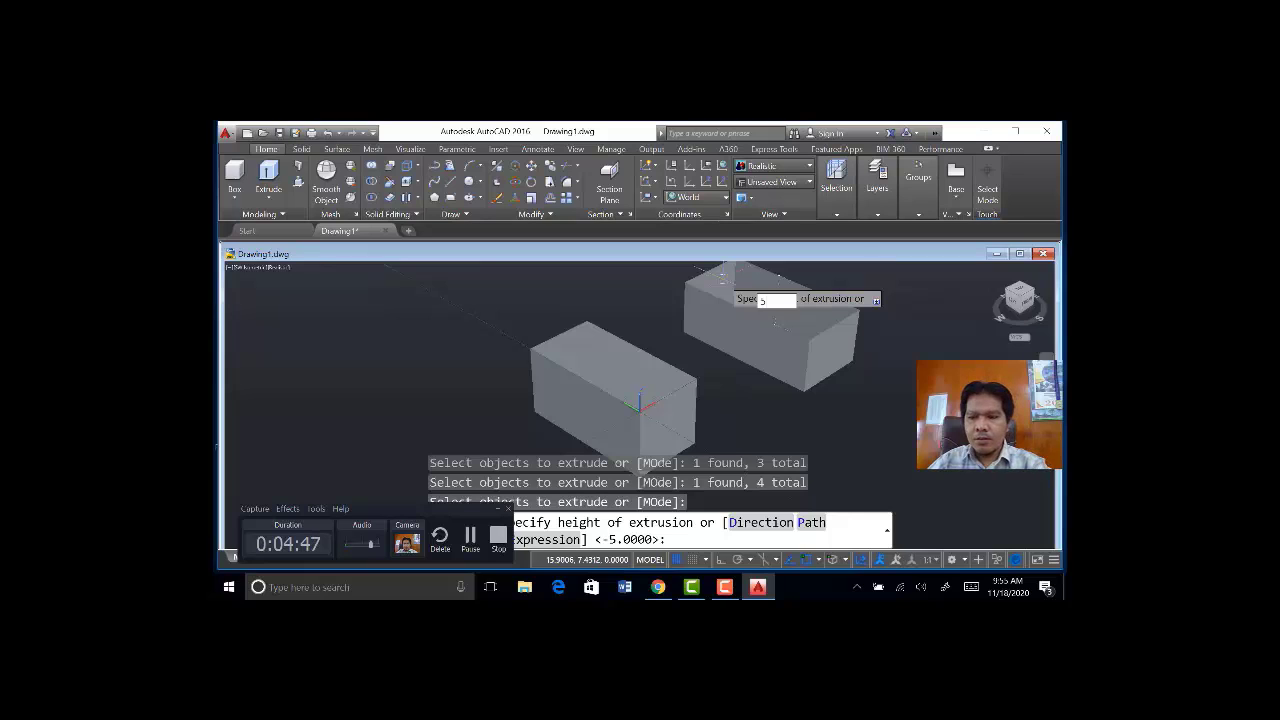
pyautogui.press('Return')
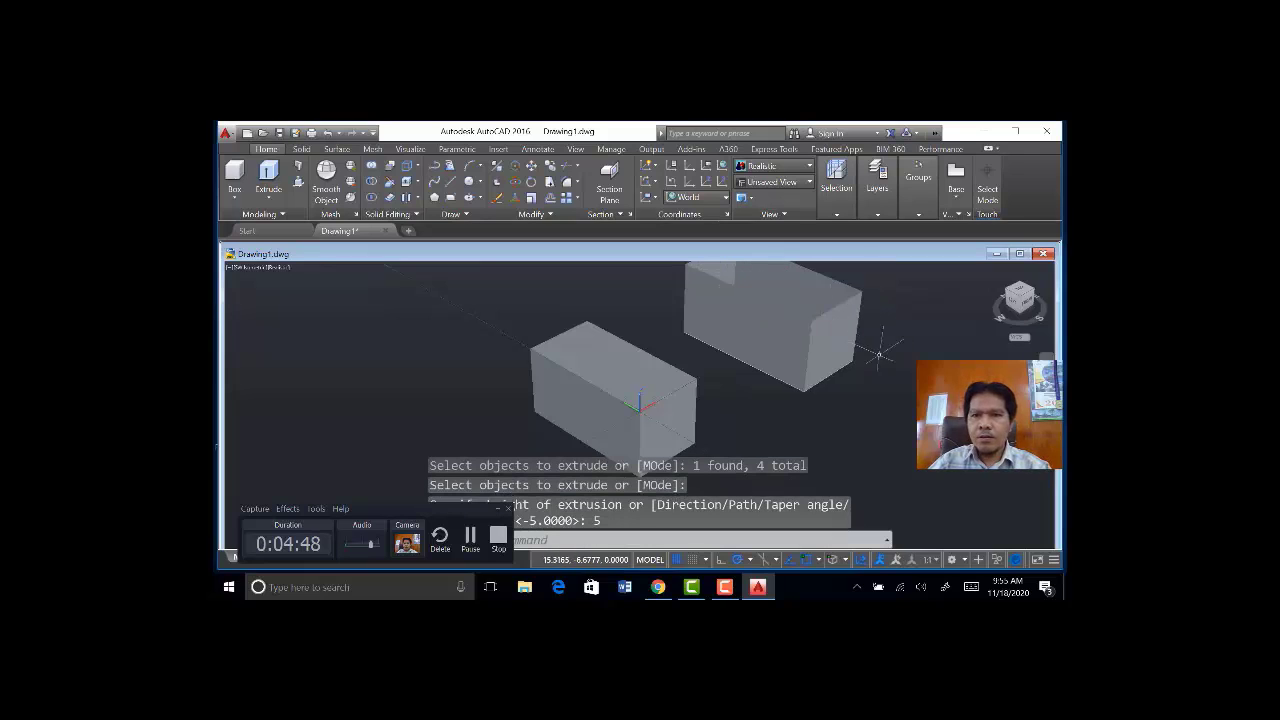
# Set the color of the extruded shape's long front surface to Red and clear the selection.
pyautogui.click(770, 320)
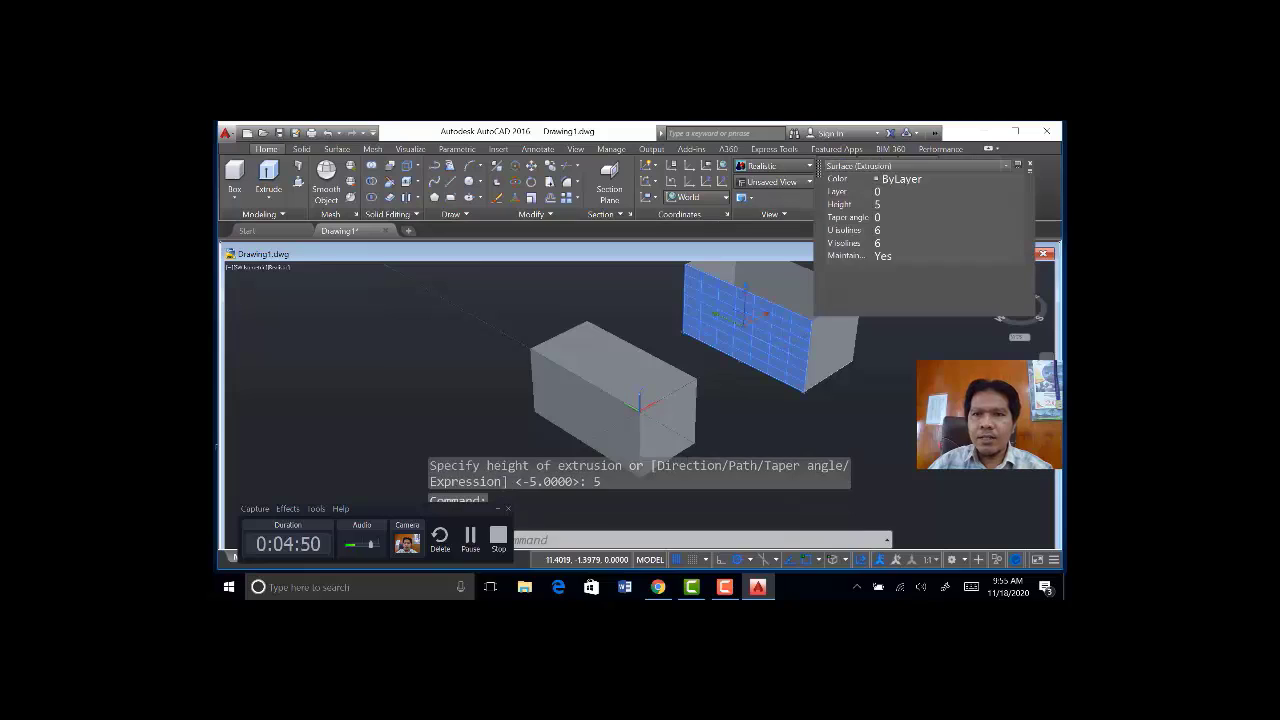
pyautogui.click(1016, 184)
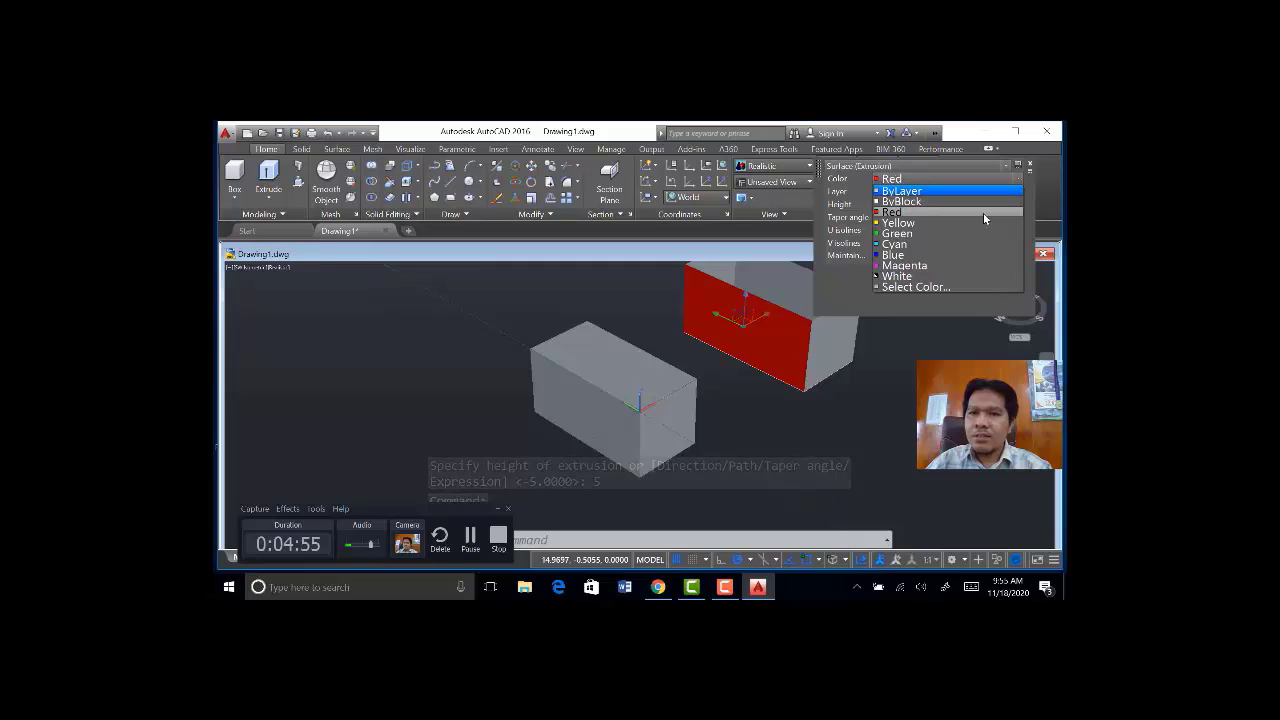
pyautogui.click(983, 213)
pyautogui.click(838, 346)
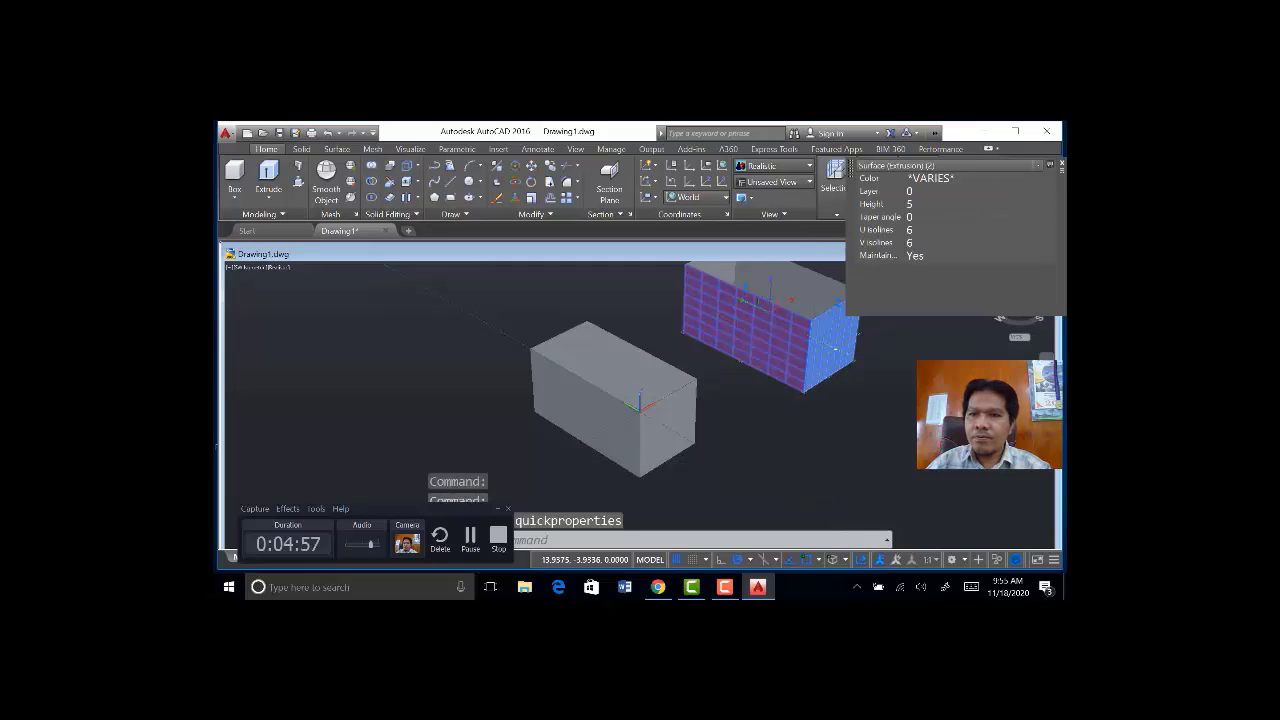
pyautogui.click(1039, 164)
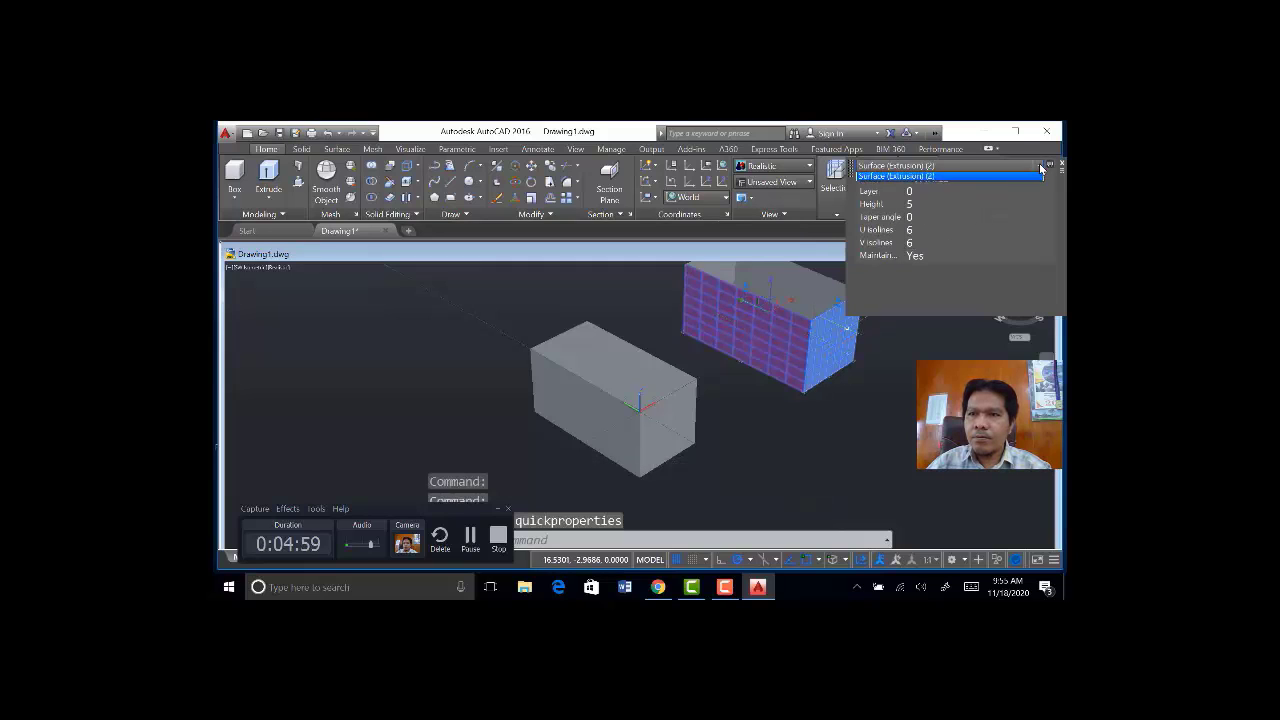
pyautogui.click(928, 178)
pyautogui.press('Escape')
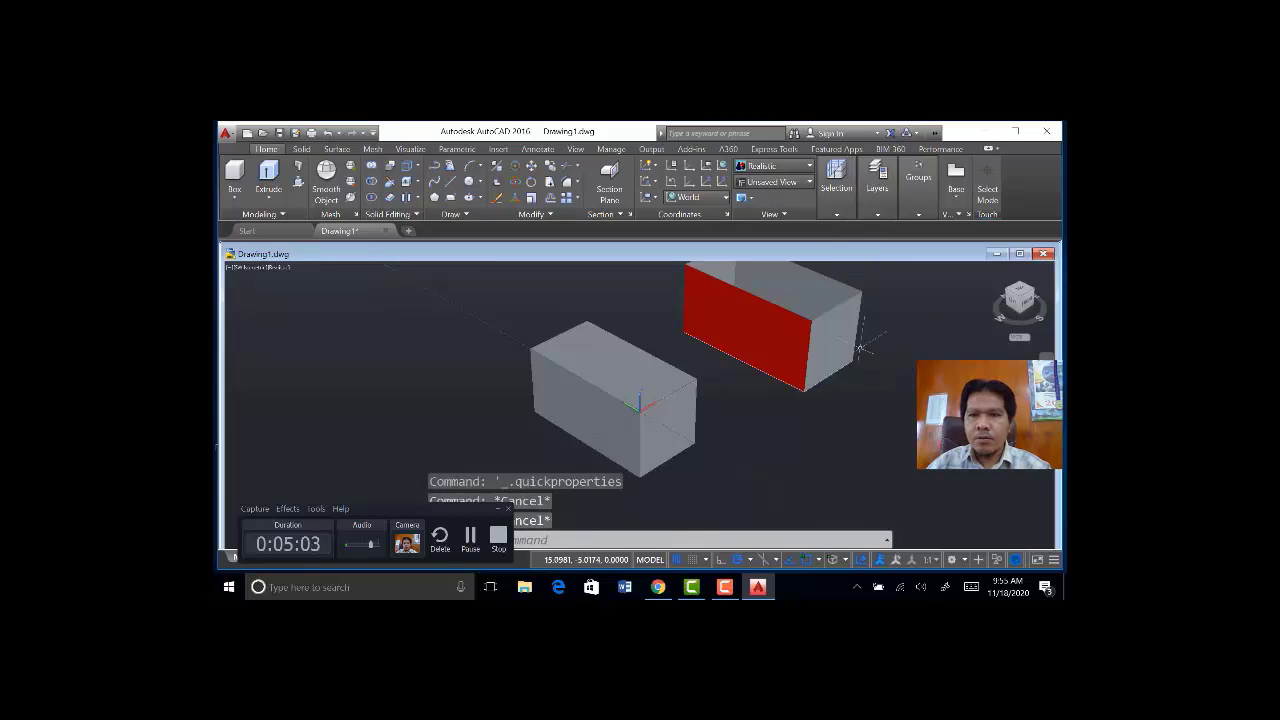
# Set the color of the extruded shape's short end surface to Yellow and clear the selection.
pyautogui.click(835, 340)
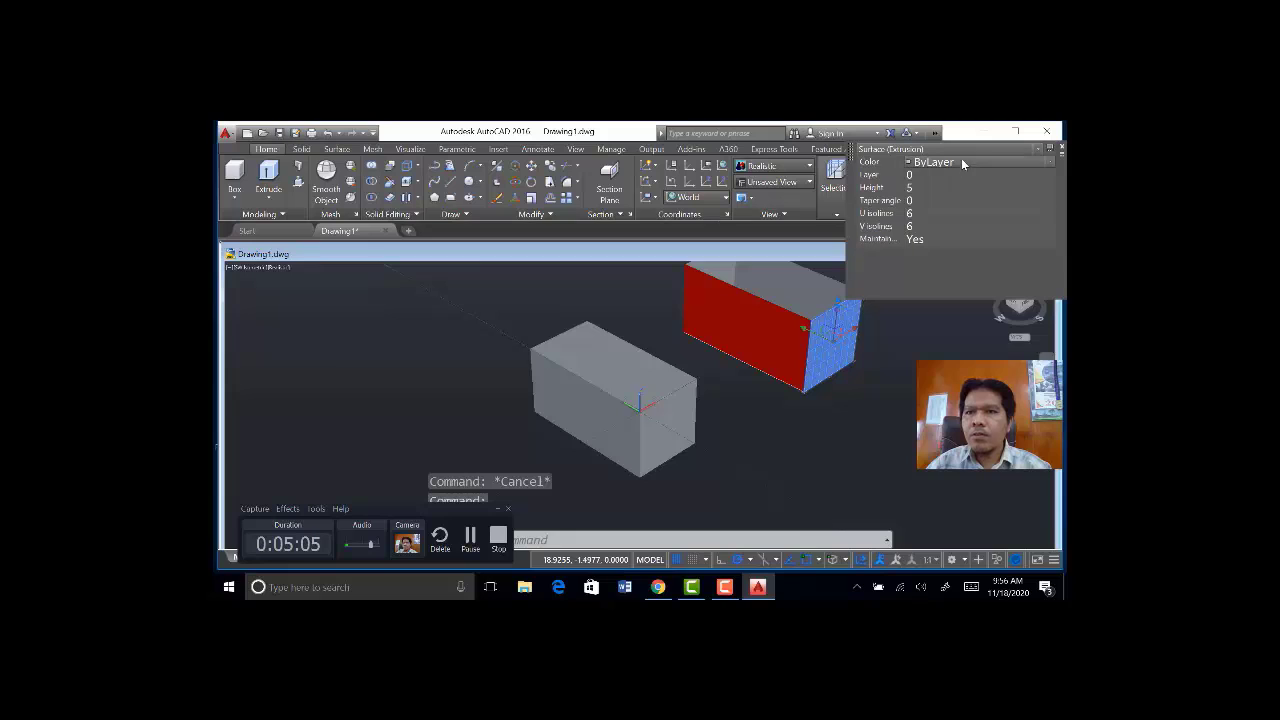
pyautogui.click(1055, 163)
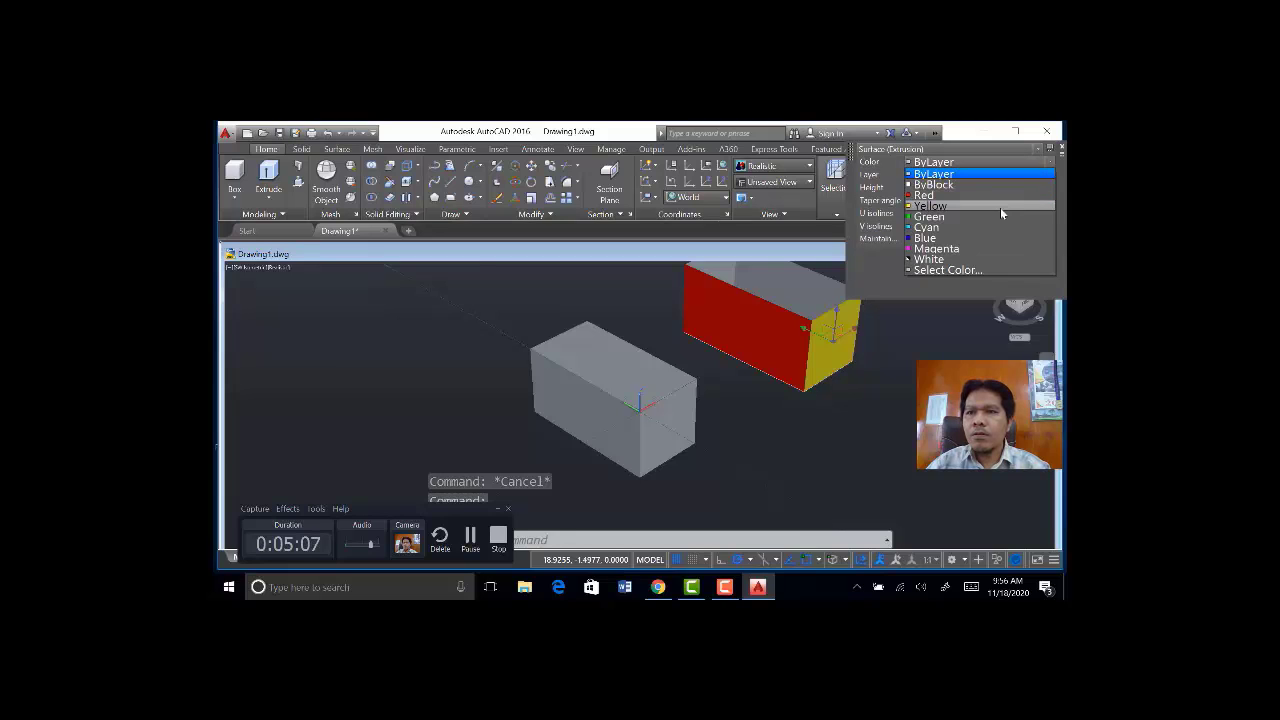
pyautogui.click(999, 207)
pyautogui.scroll(-2, 638, 438)
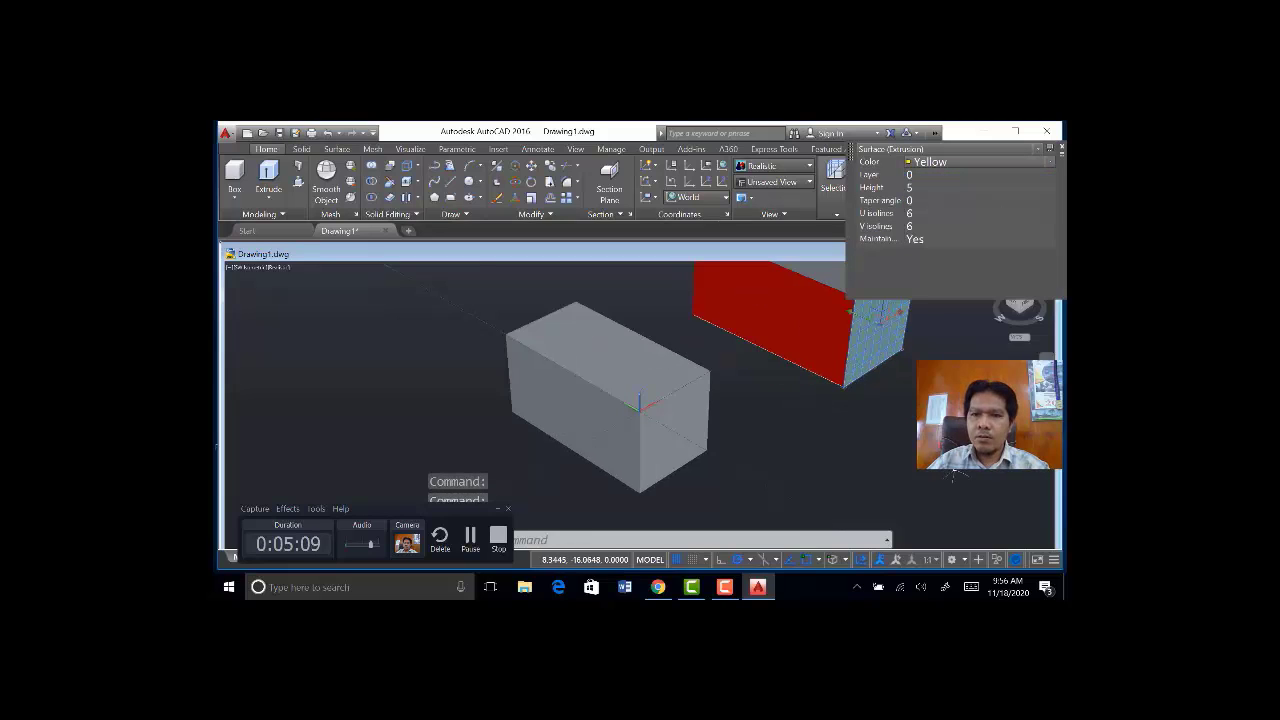
pyautogui.press('Escape')
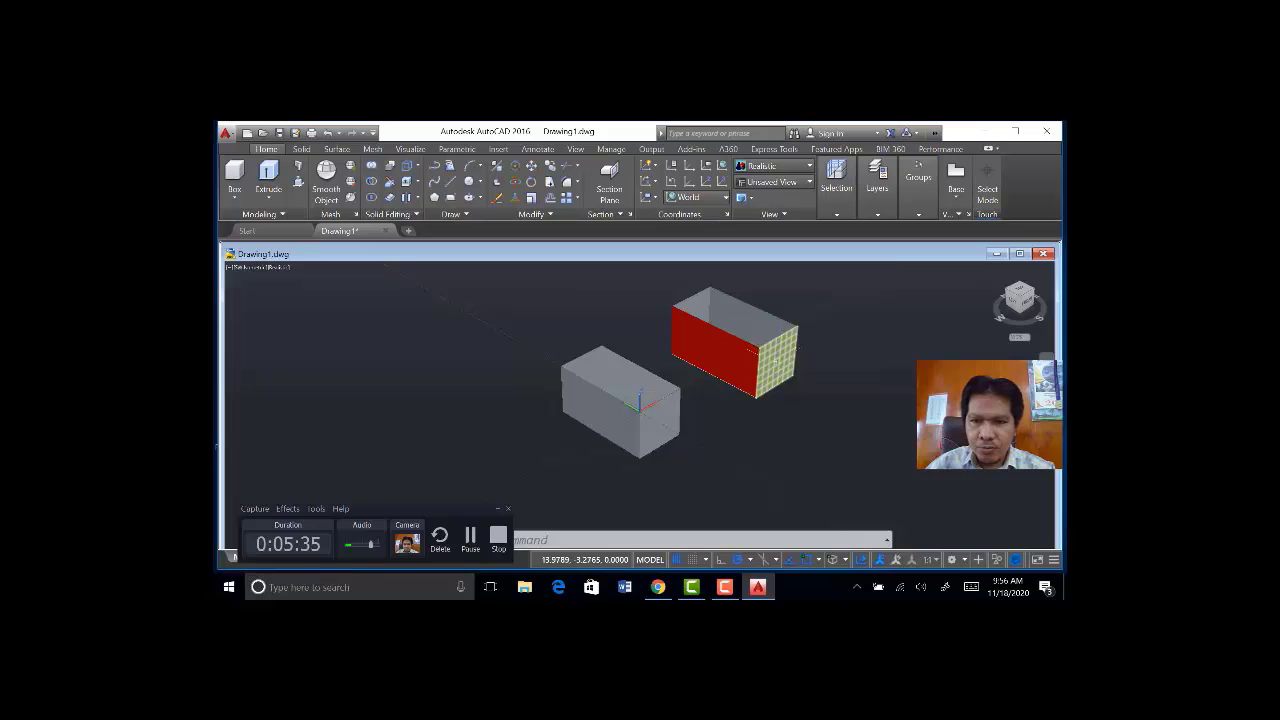
# Align the UCS to the solid box's short end face, with its origin at the lower front corner, using the Face option.
pyautogui.moveTo(649, 434)
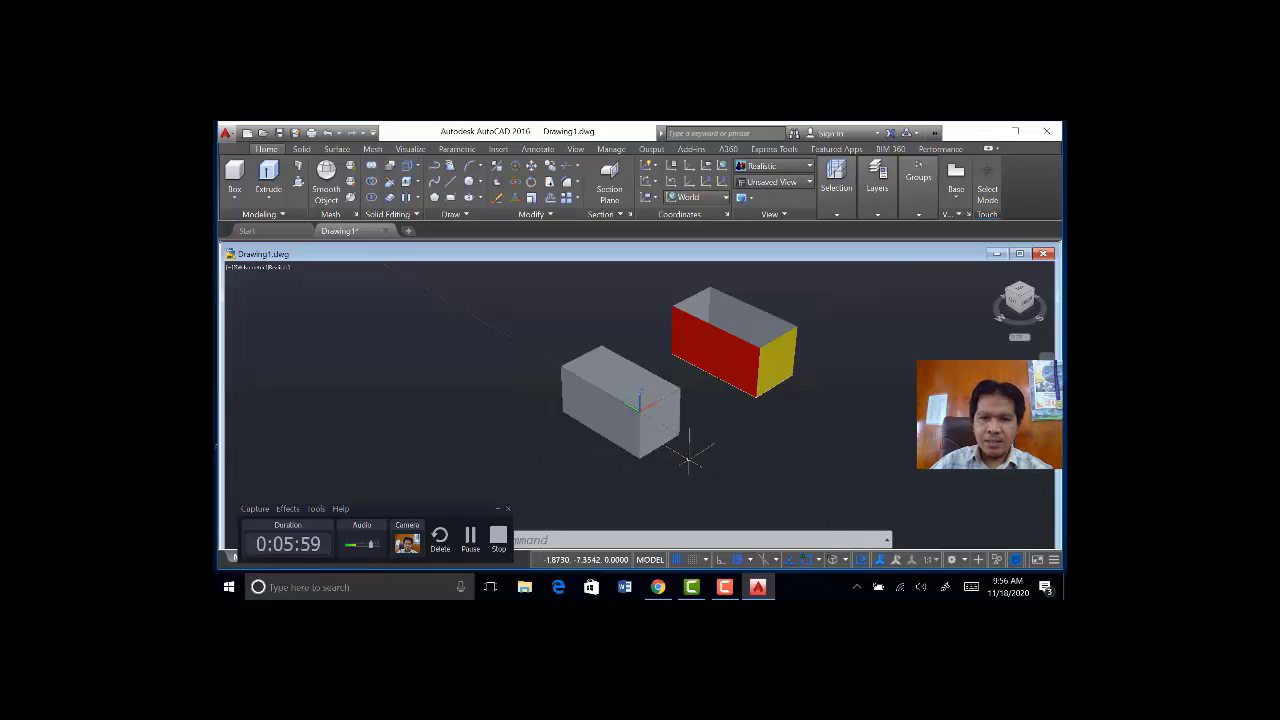
pyautogui.write('u')
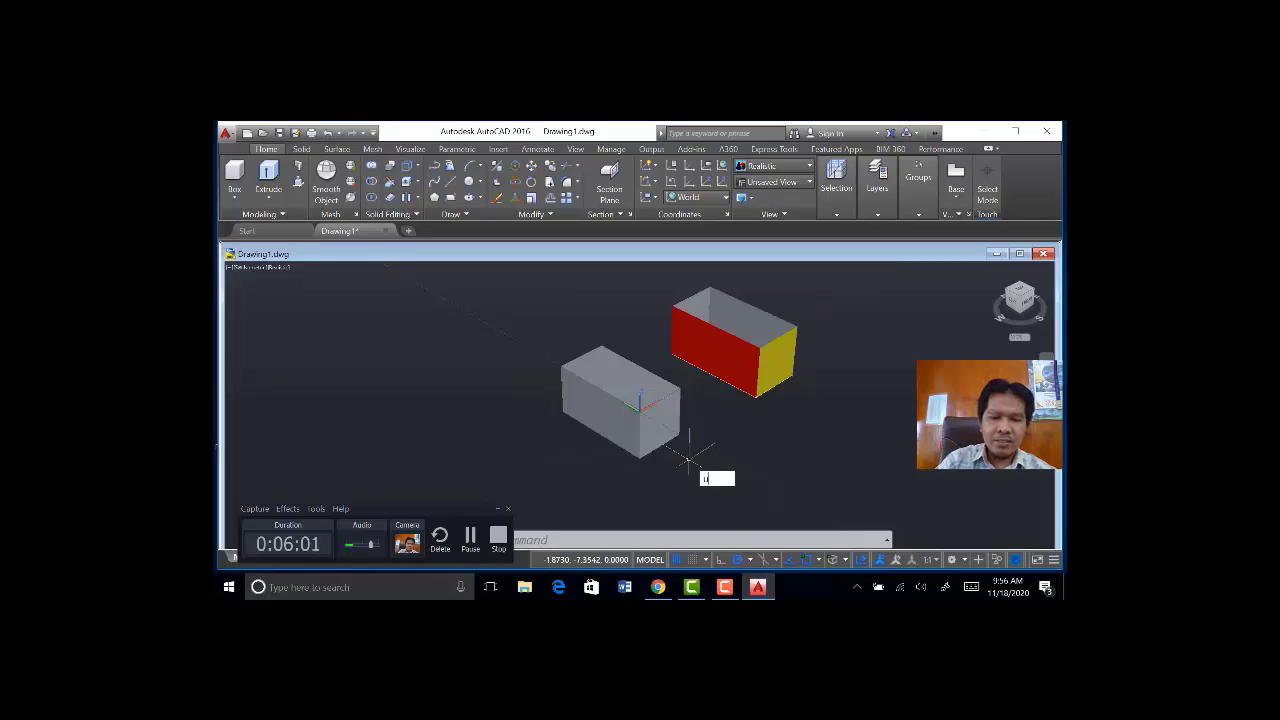
pyautogui.write('cs')
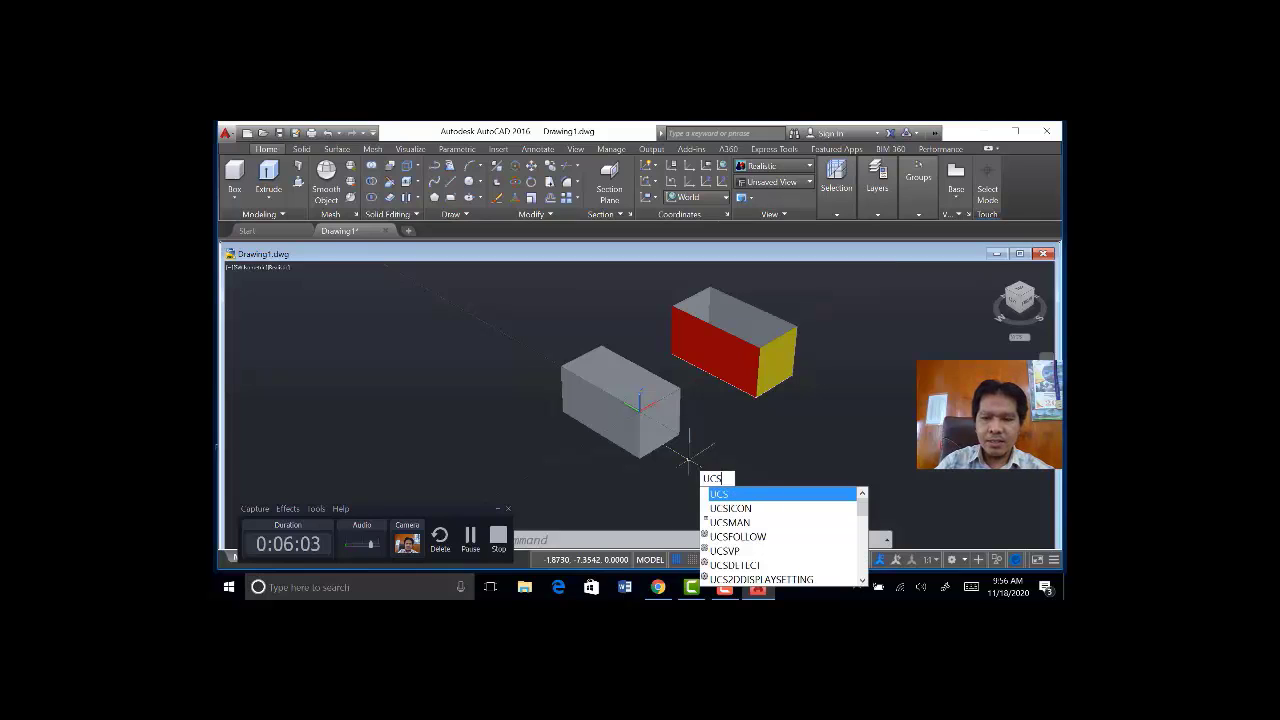
pyautogui.press('Return')
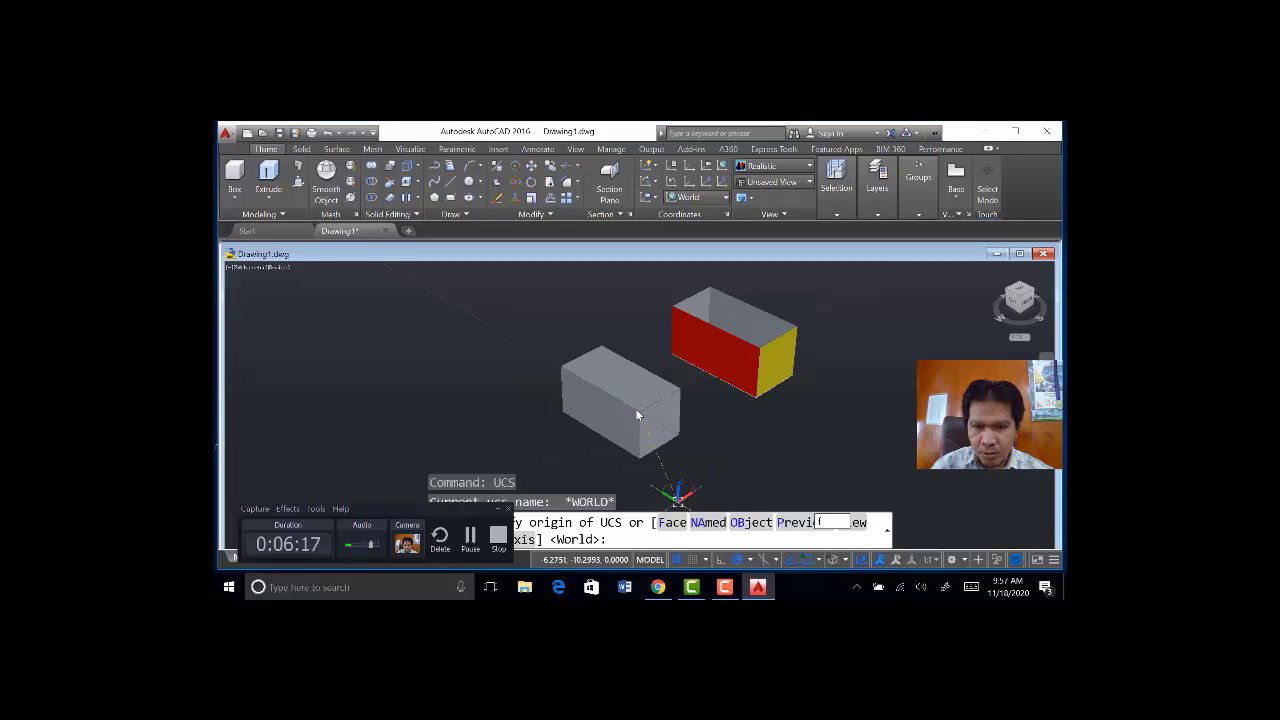
pyautogui.press('Return')
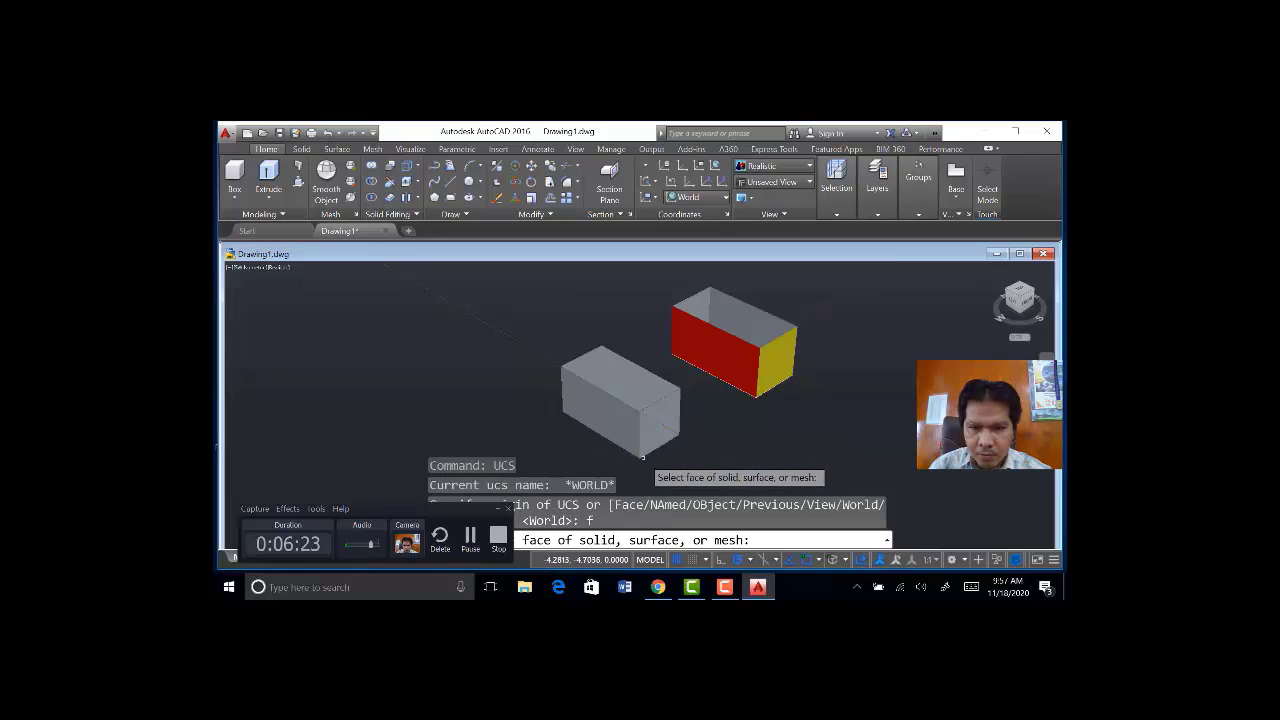
pyautogui.click(643, 453)
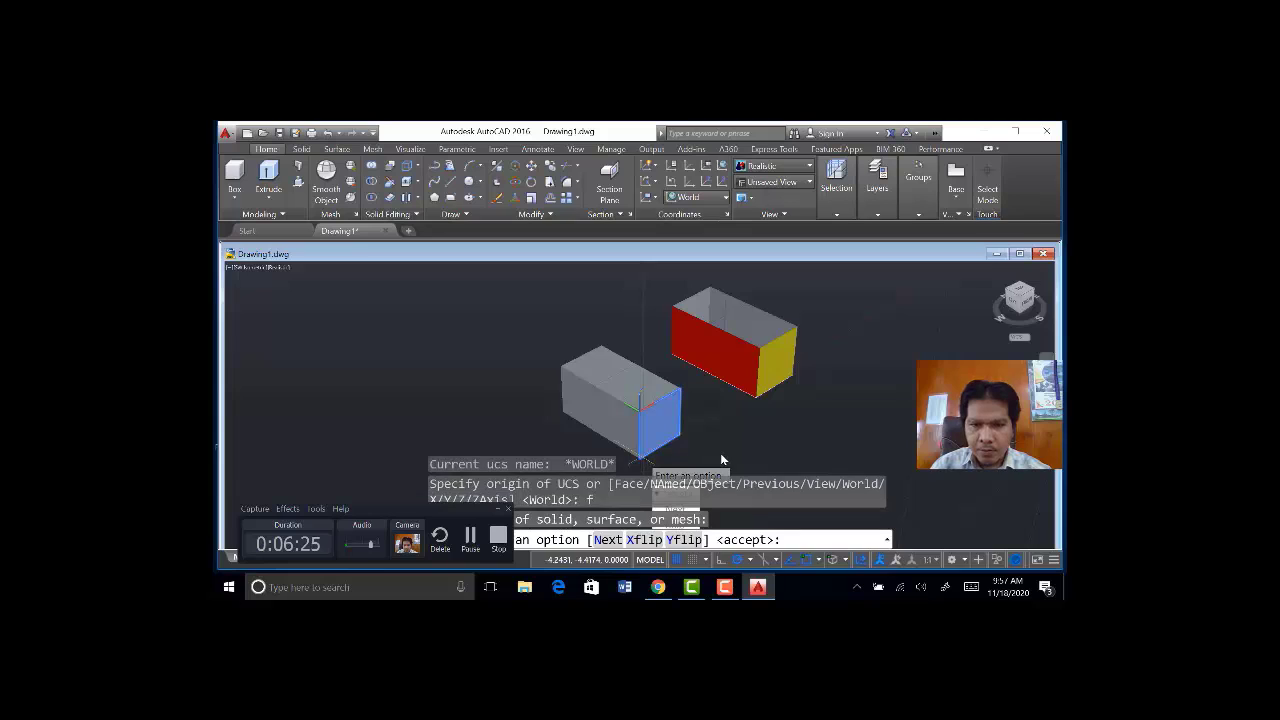
pyautogui.press('Return')
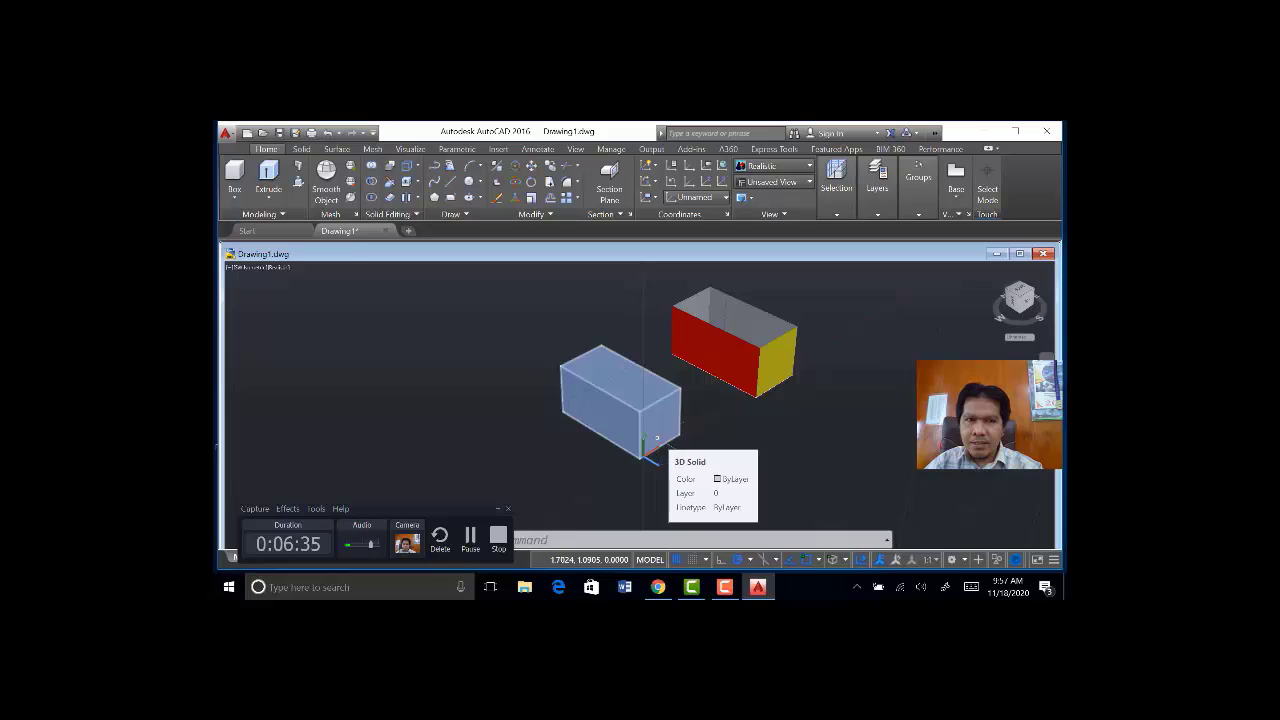
# Create a solid box from corner 0,0 of the current UCS with a 2 by 2 base and a height of 3.
pyautogui.click(237, 199)
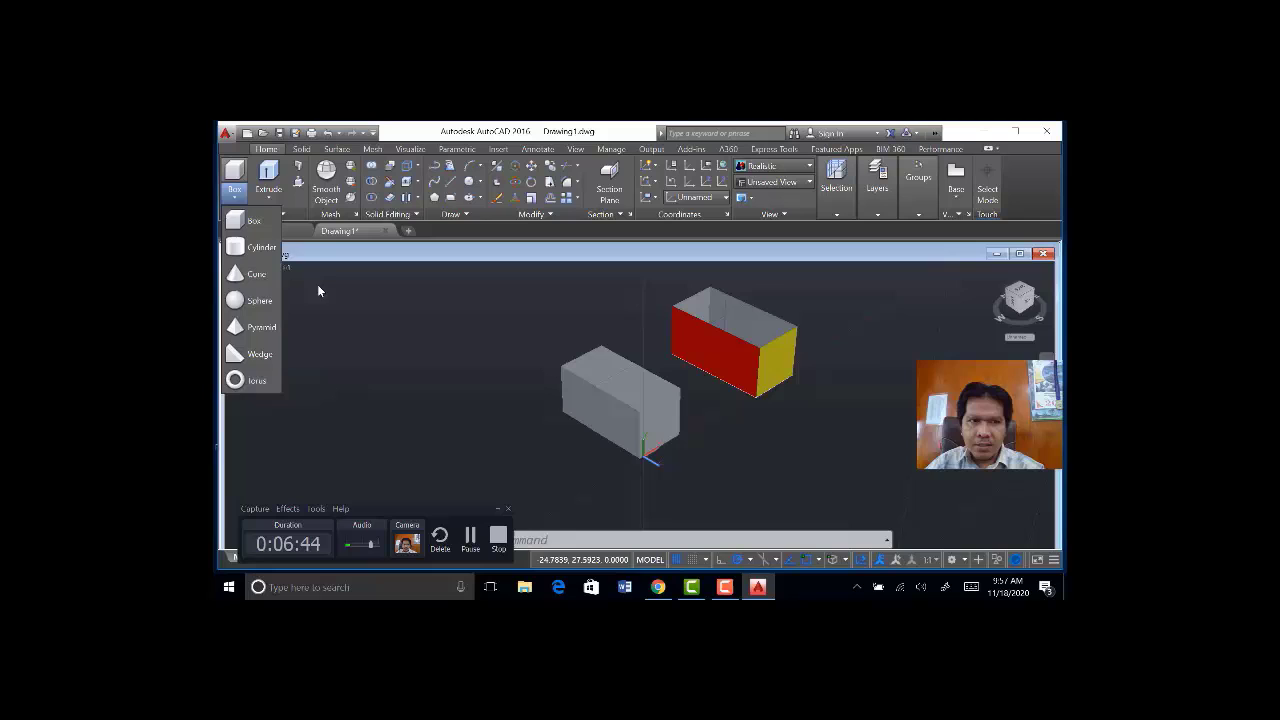
pyautogui.click(250, 221)
pyautogui.write('0,0')
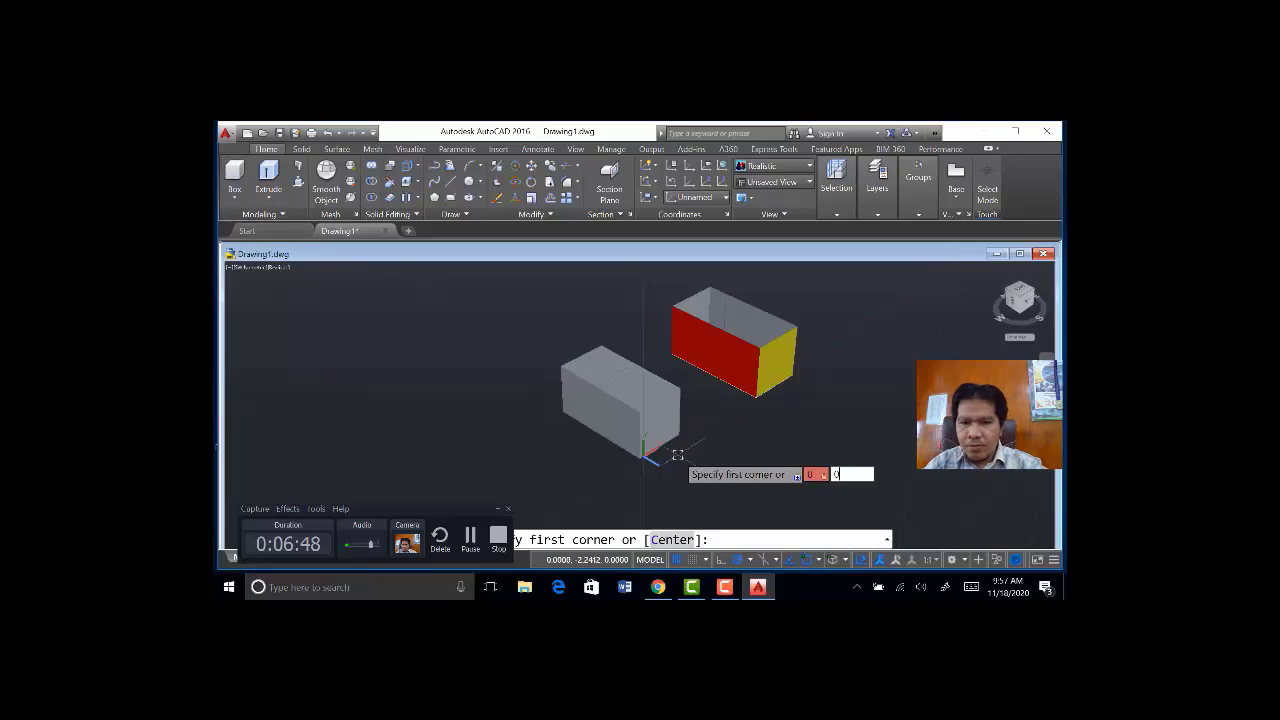
pyautogui.press('Return')
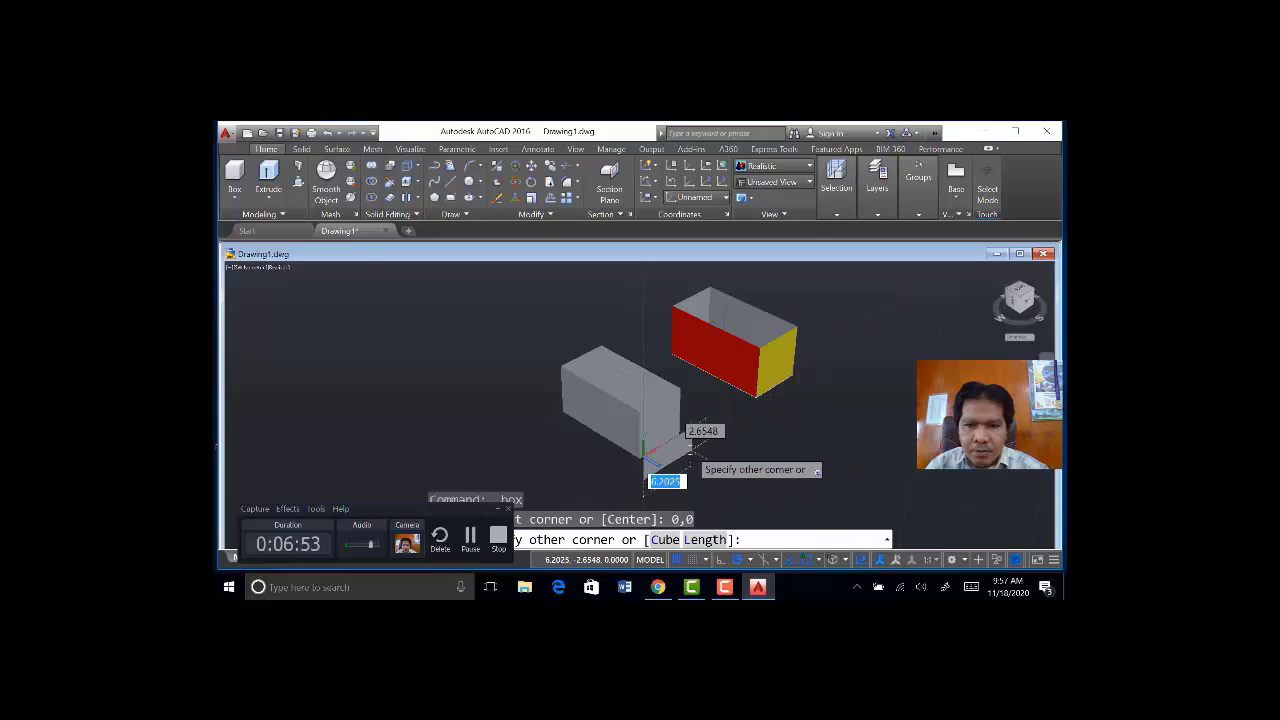
pyautogui.write('2')
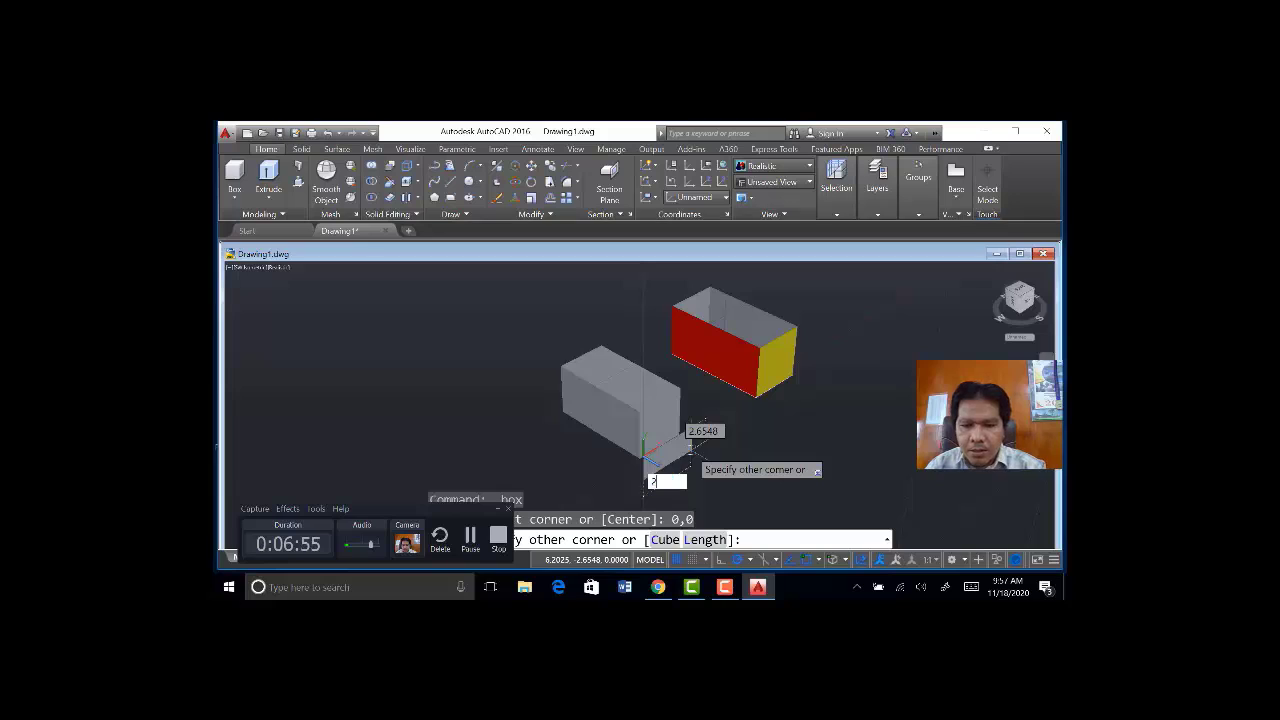
pyautogui.press('Tab')
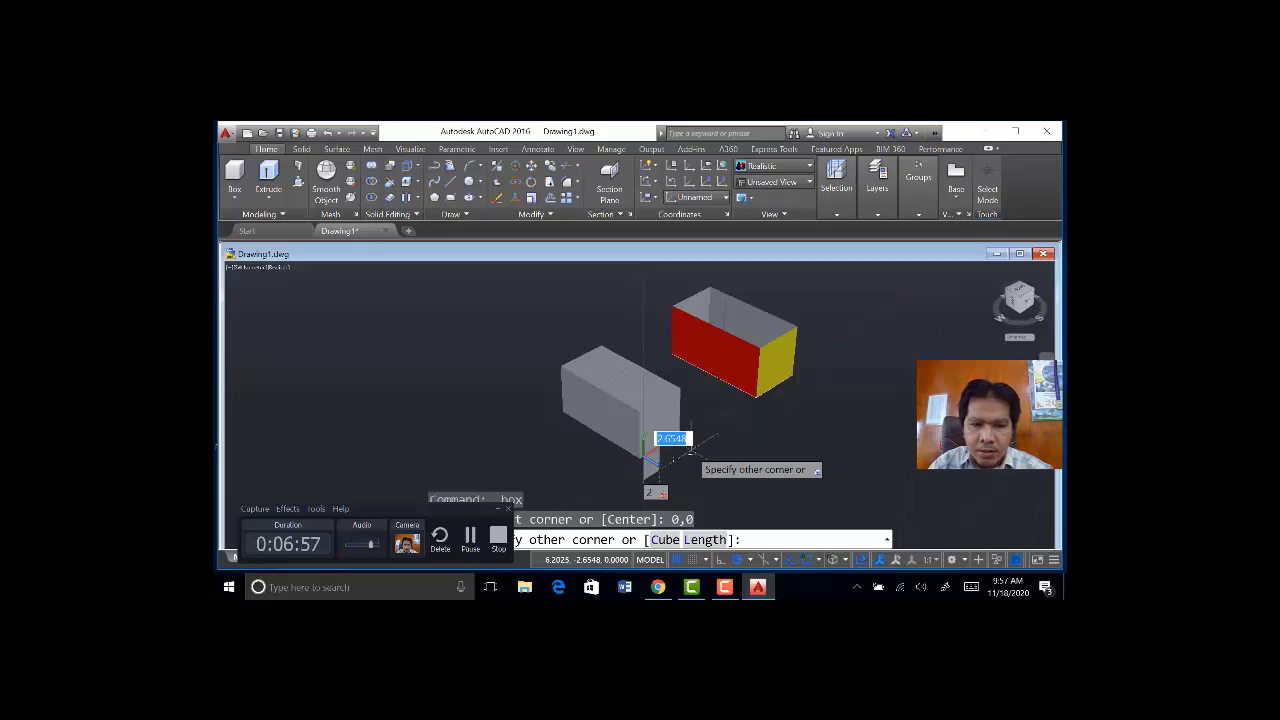
pyautogui.write('2')
pyautogui.press('Return')
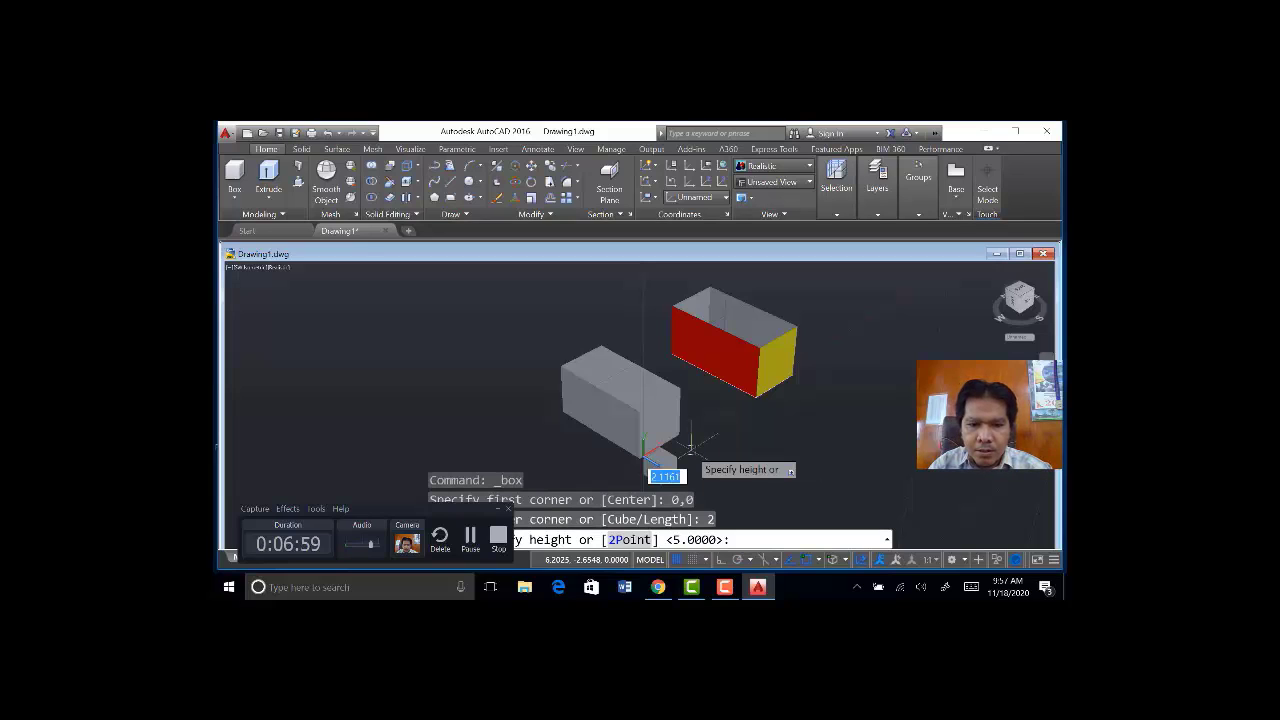
pyautogui.write('3')
pyautogui.press('Return')
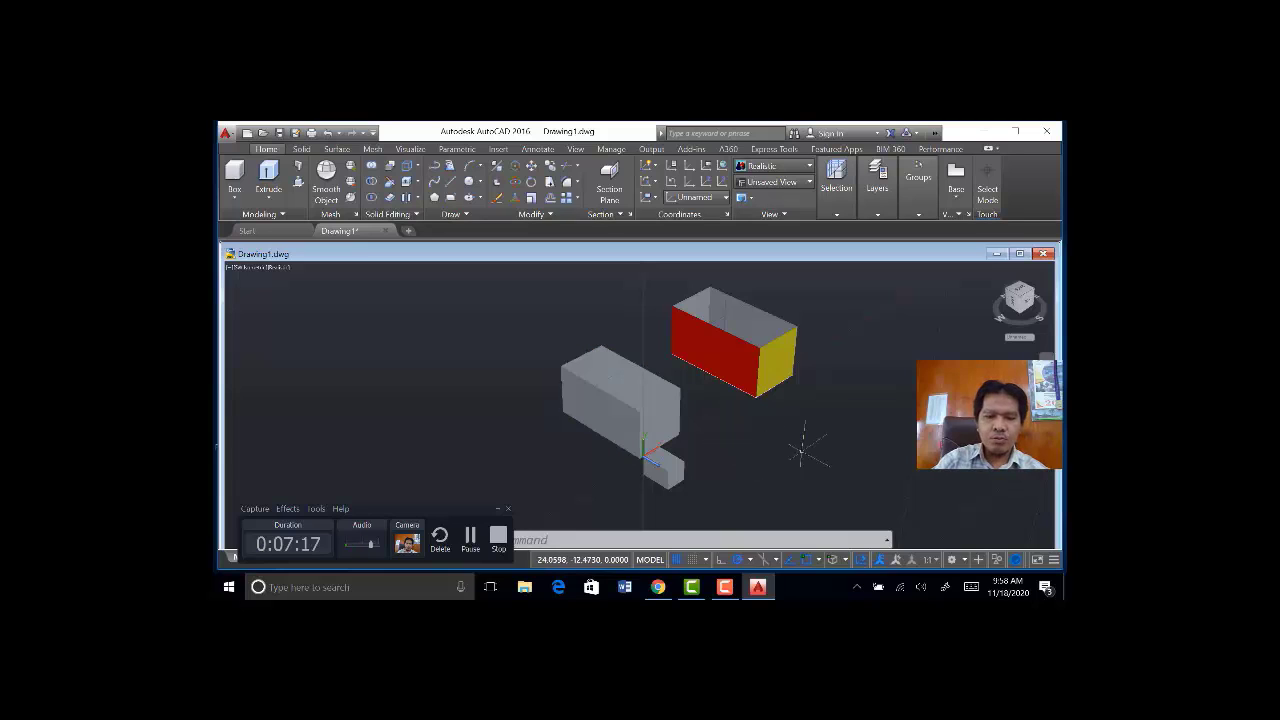
# Align the UCS to the large solid box's top face, with its origin at the far left corner, using the Face option.
pyautogui.write('ucs')
pyautogui.press('Return')
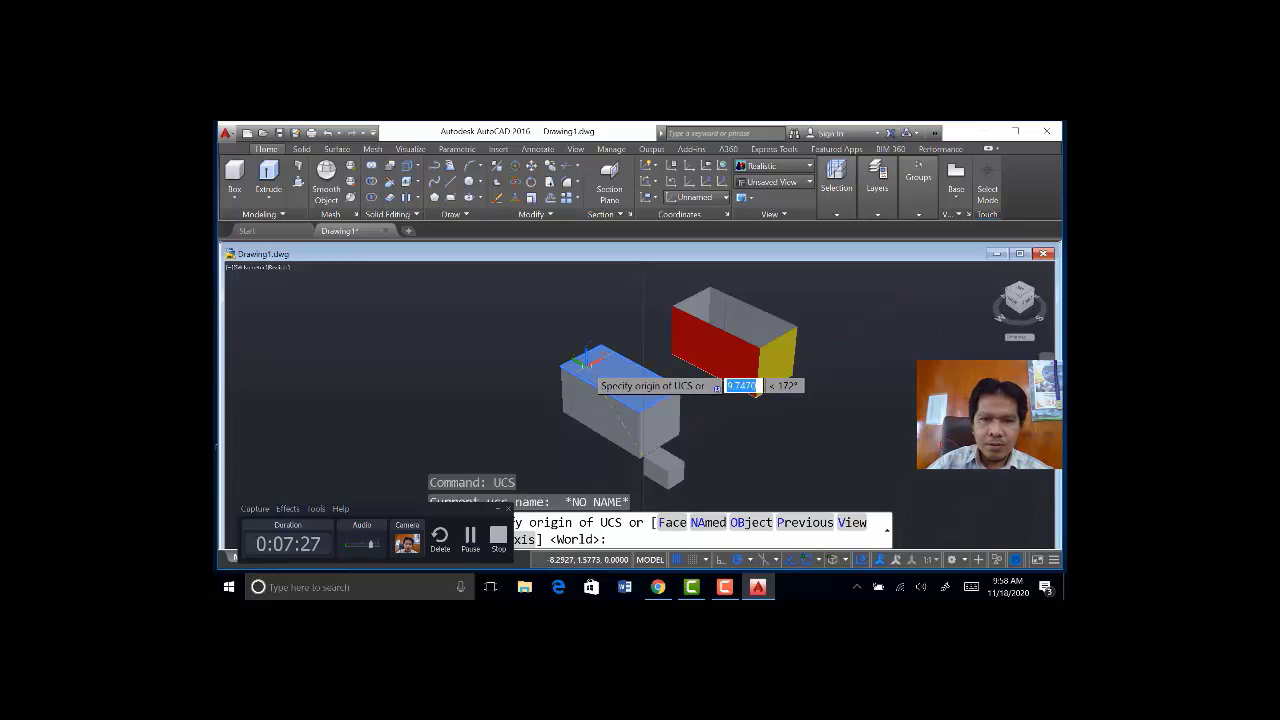
pyautogui.write('f')
pyautogui.press('Return')
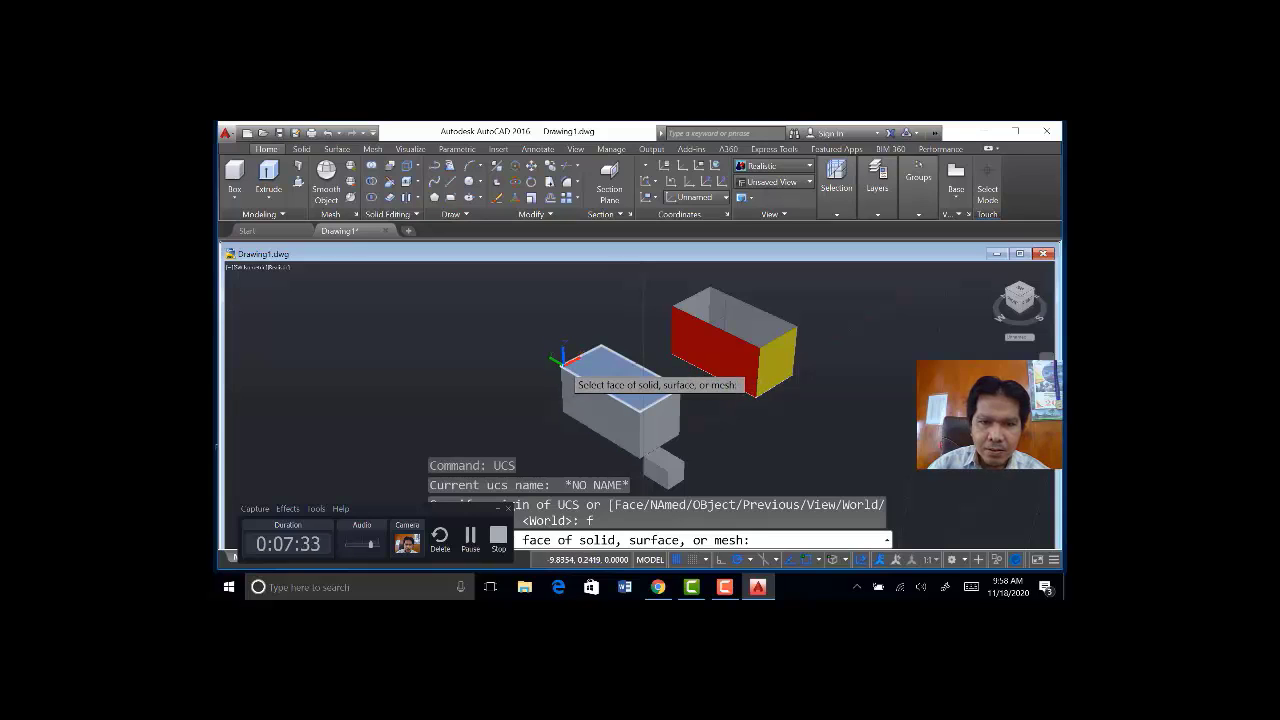
pyautogui.click(564, 370)
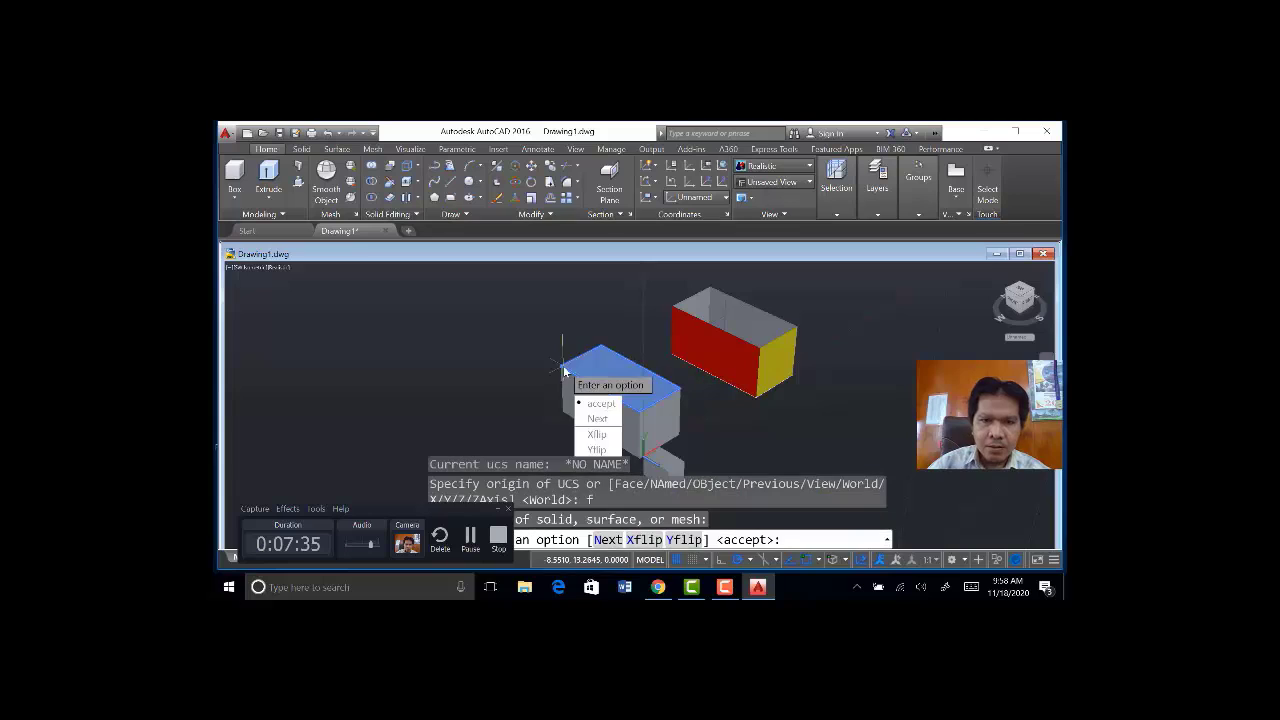
pyautogui.press('Return')
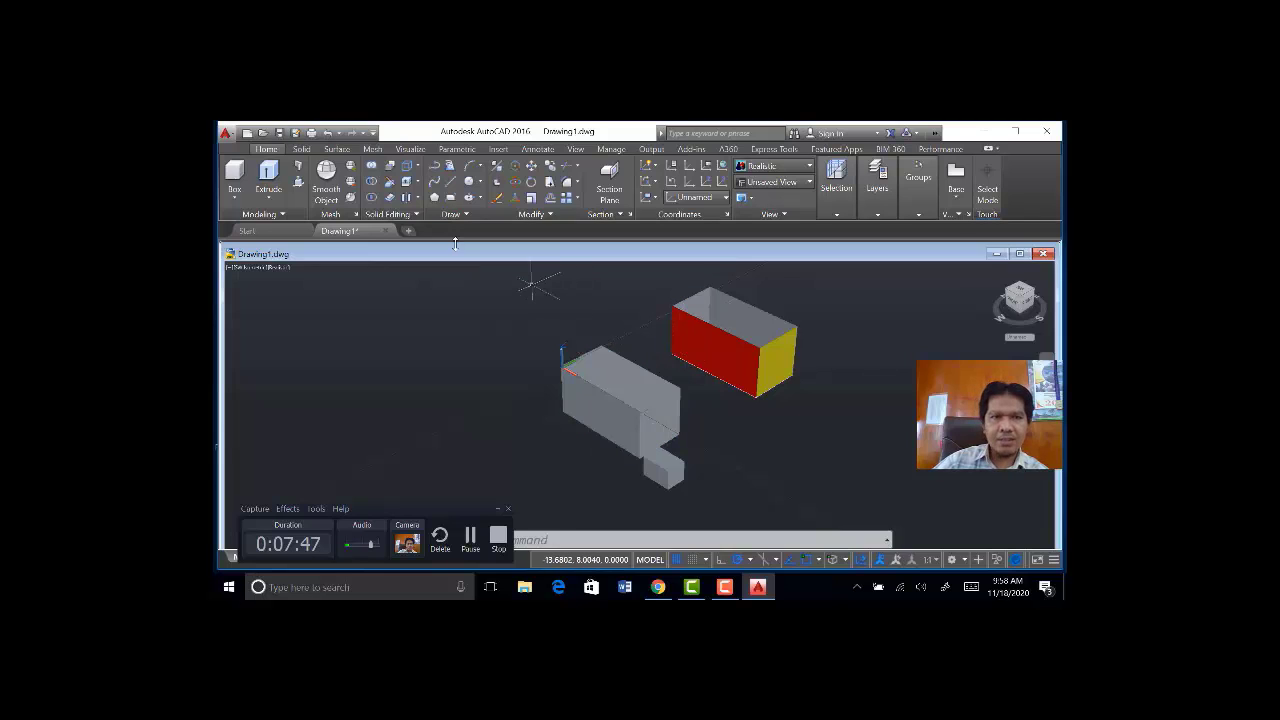
# Draw a circle with a radius of about 1.49 on the large solid box's top face, near the UCS origin.
pyautogui.click(469, 186)
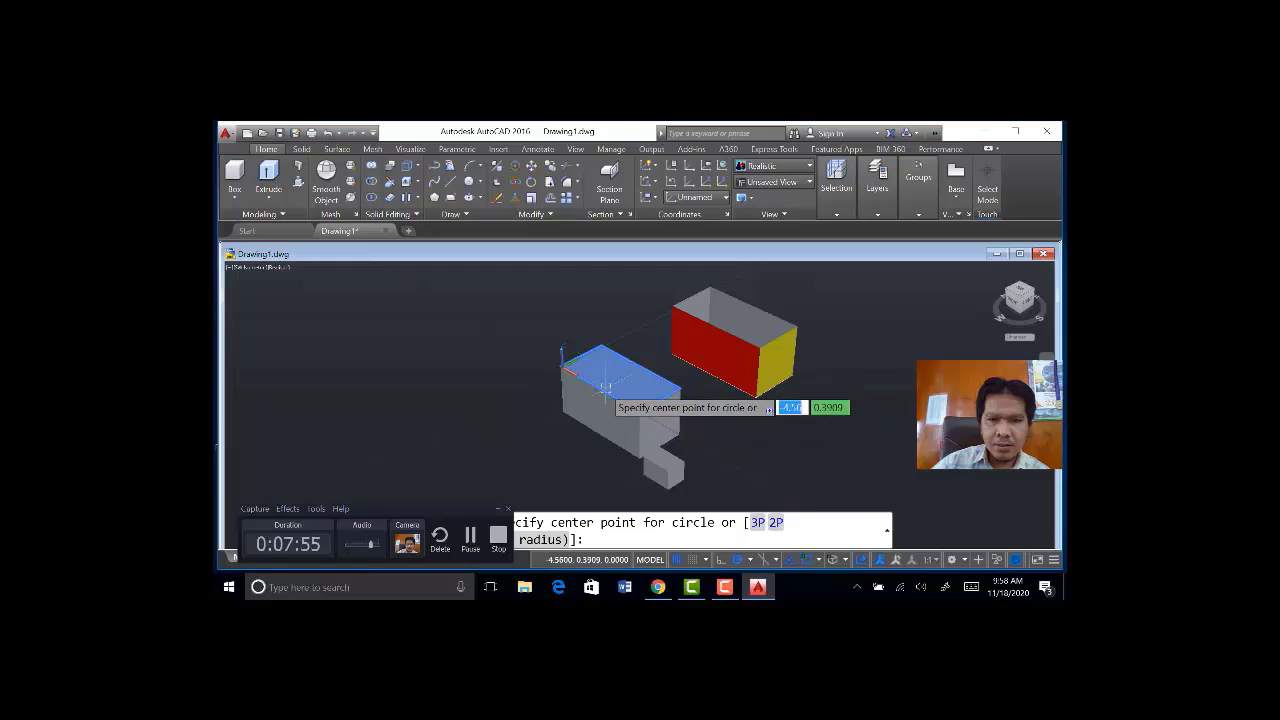
pyautogui.click(598, 387)
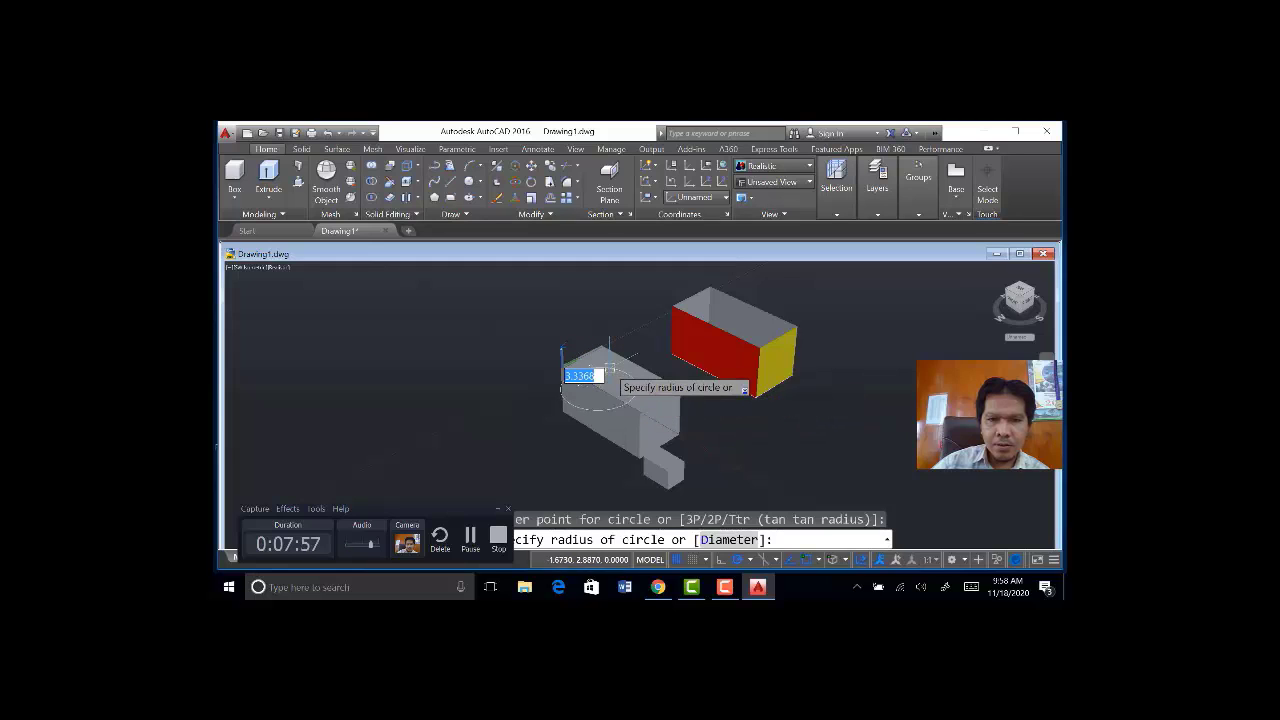
pyautogui.click(603, 380)
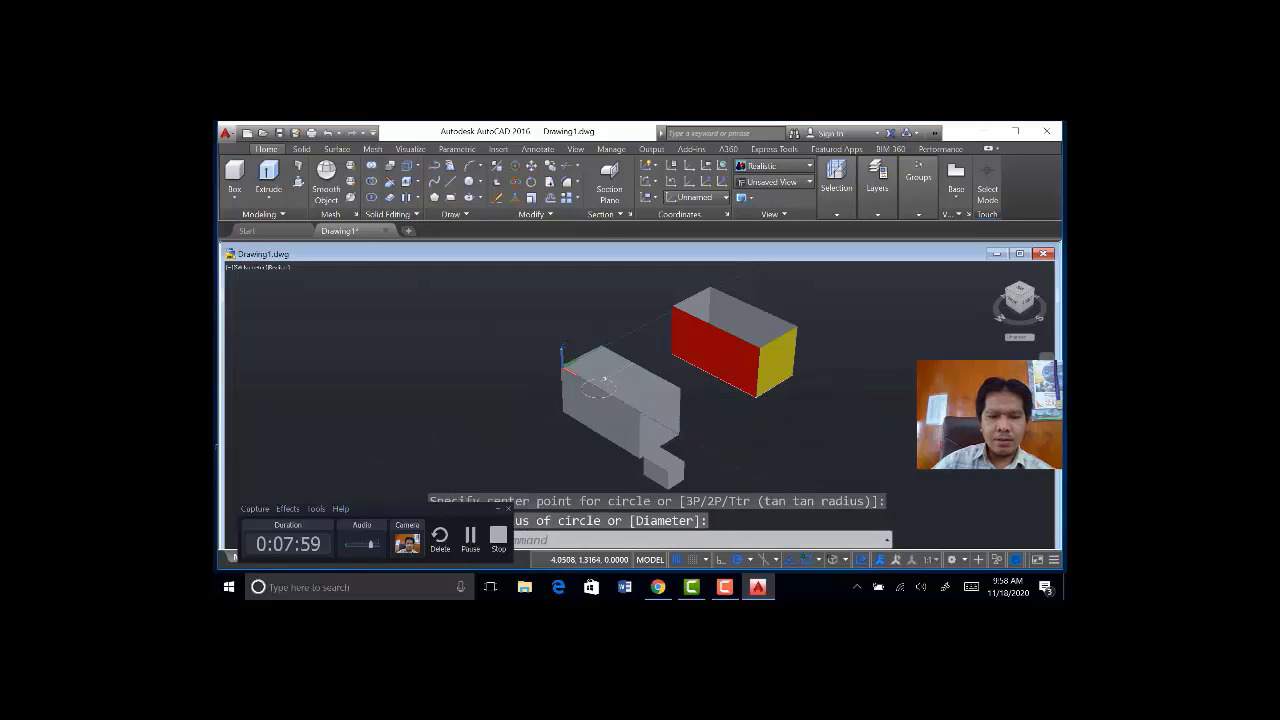
# Extrude the circle on the box's top face upward about 2.92 into a solid cylinder.
pyautogui.write('EXT')
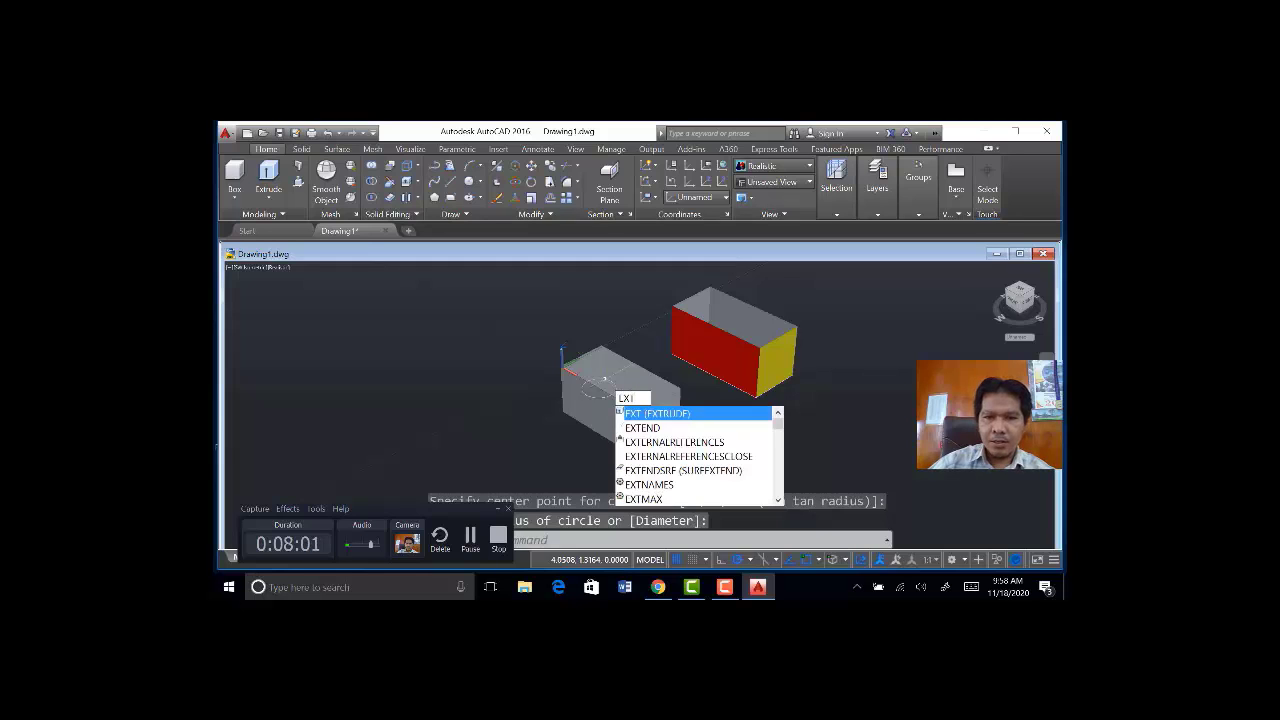
pyautogui.press('Return')
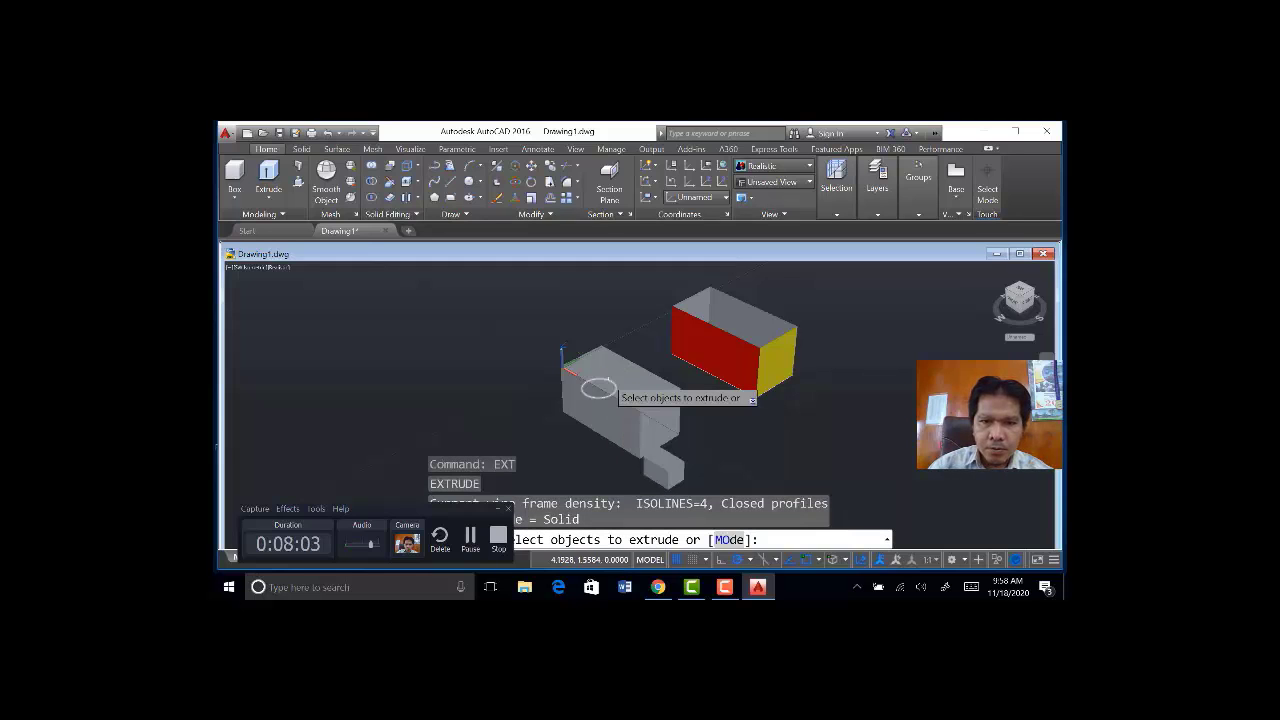
pyautogui.click(606, 383)
pyautogui.press('Return')
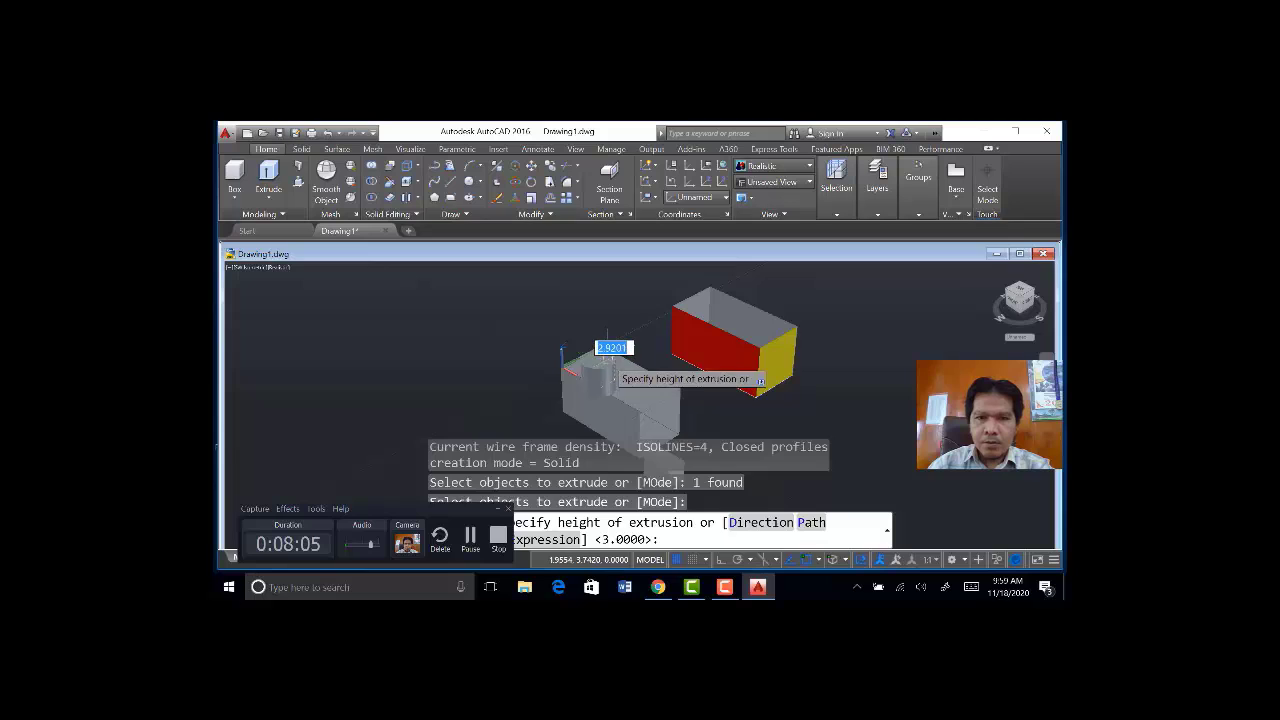
pyautogui.click(600, 350)
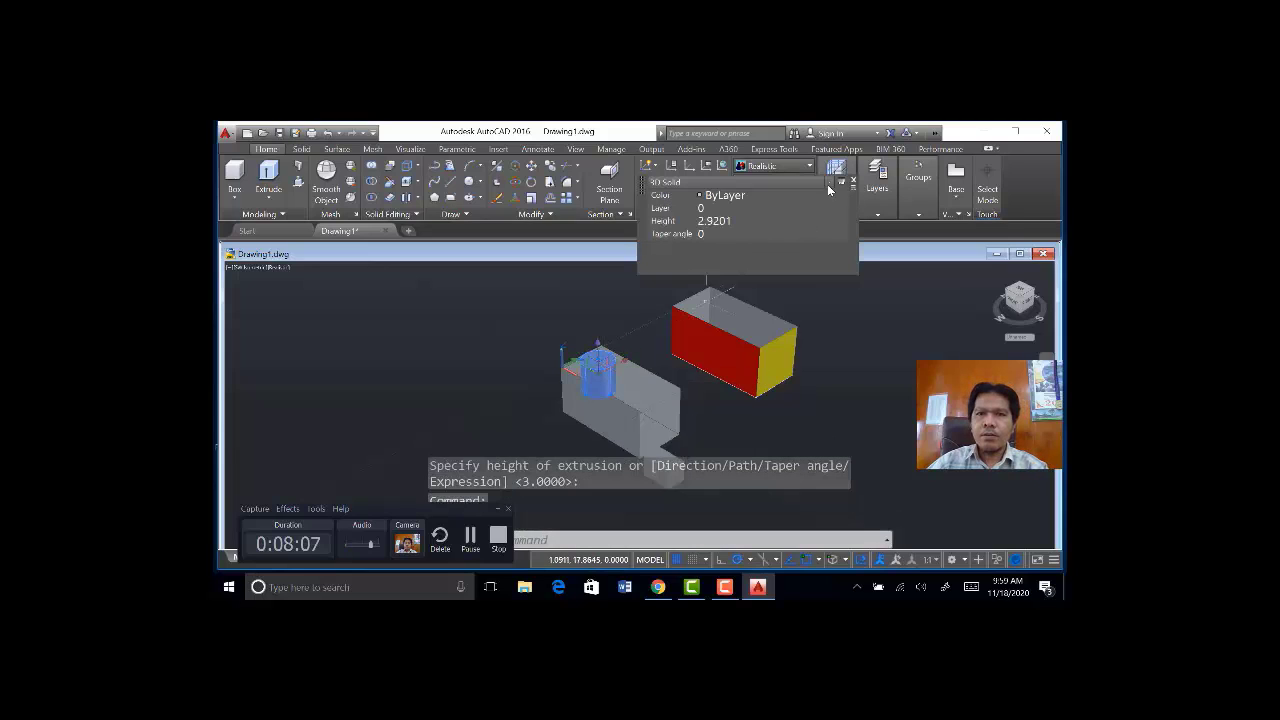
pyautogui.click(827, 184)
pyautogui.click(788, 193)
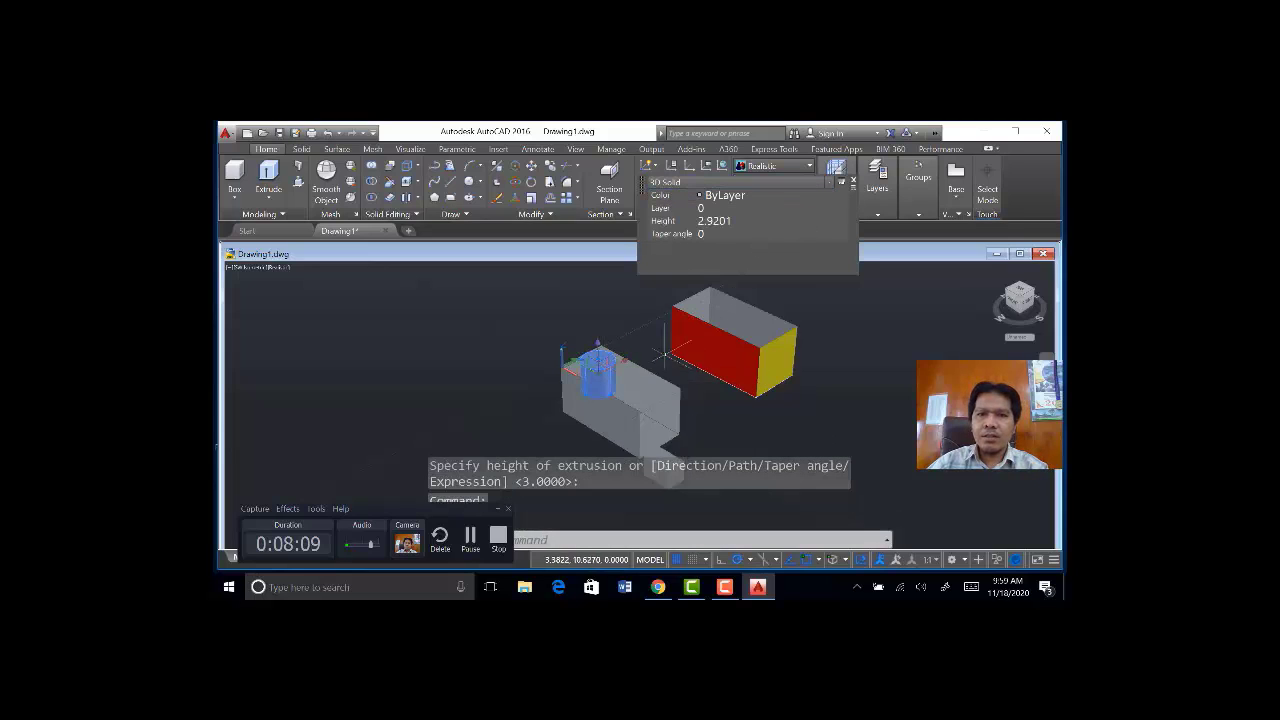
pyautogui.click(591, 370)
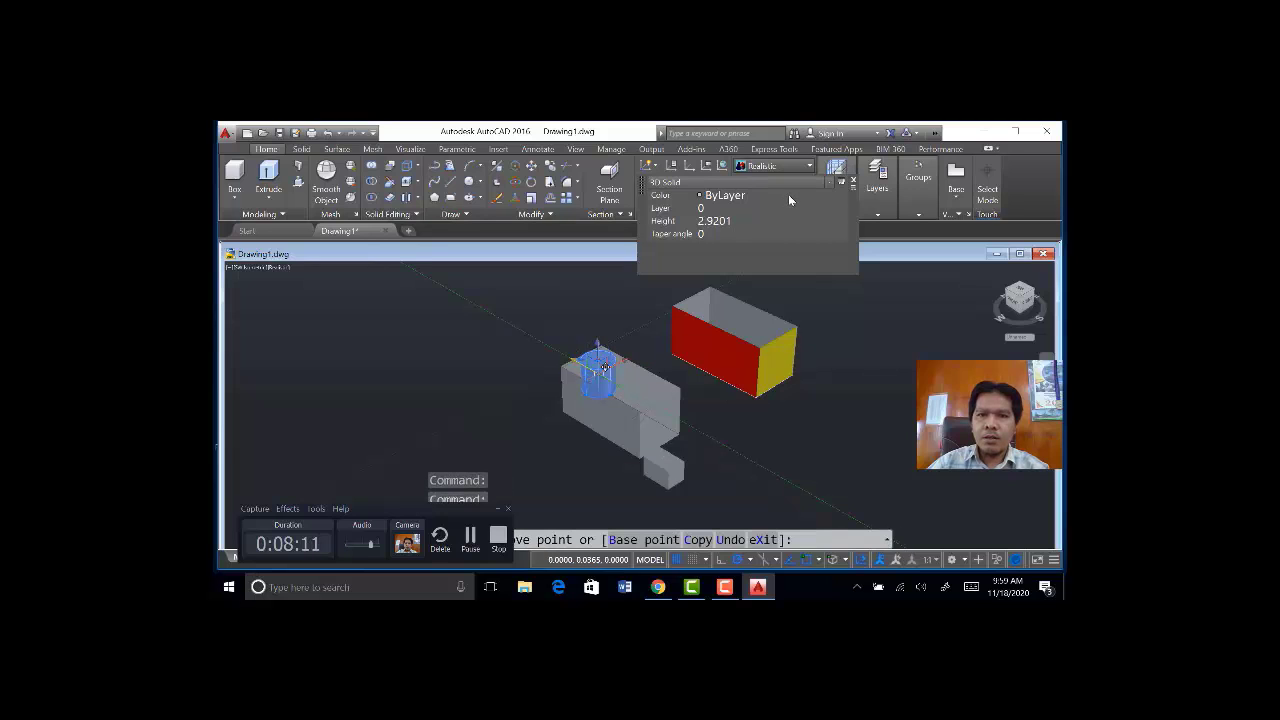
pyautogui.click(842, 197)
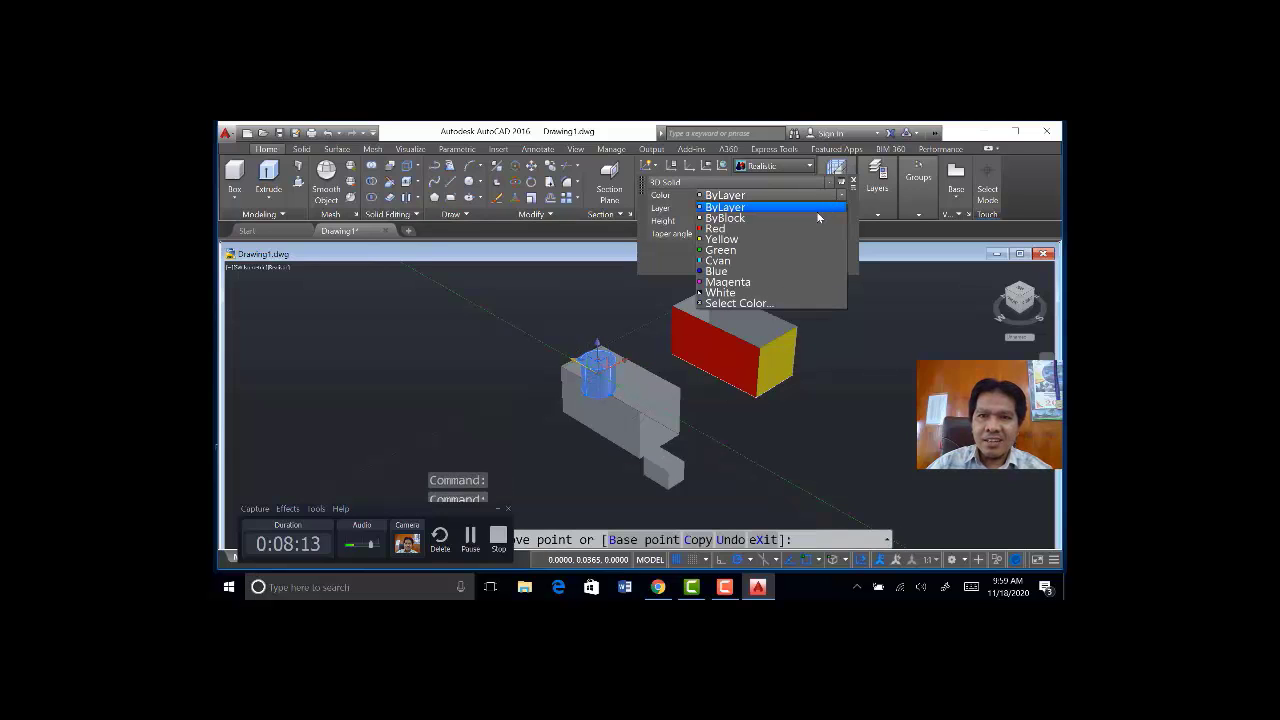
pyautogui.click(792, 234)
pyautogui.press('Return')
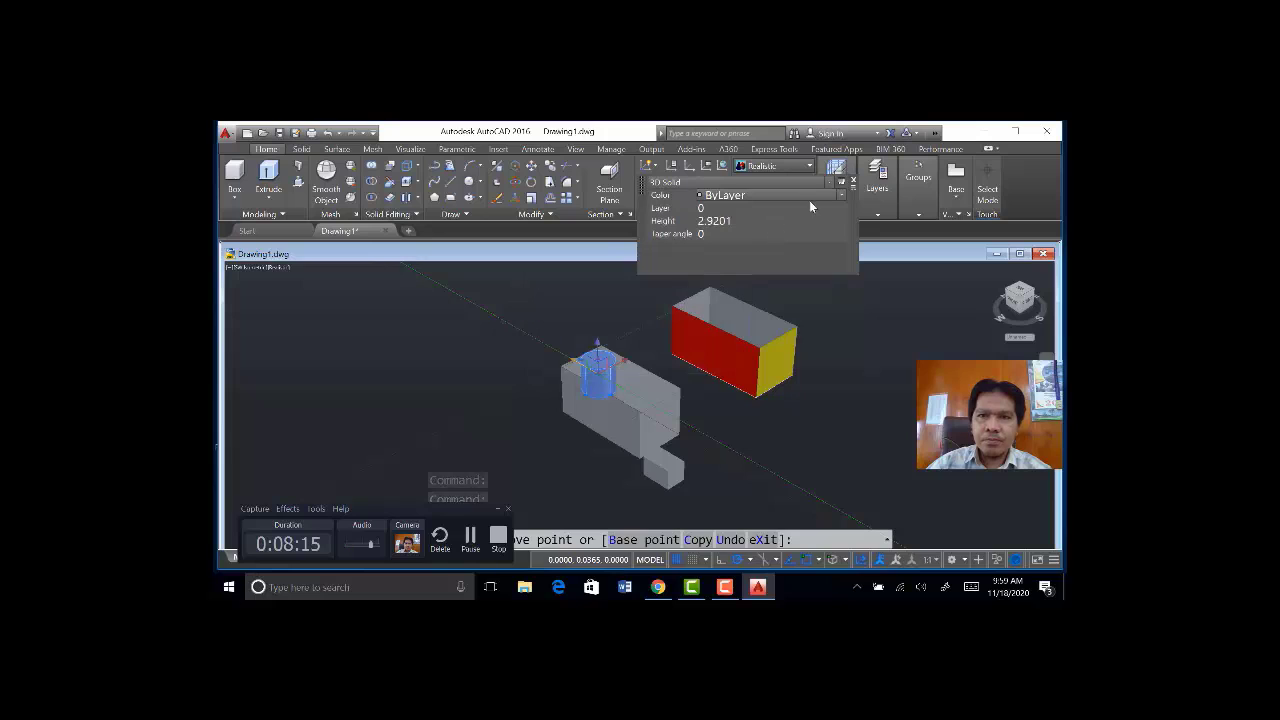
pyautogui.click(842, 196)
pyautogui.click(797, 232)
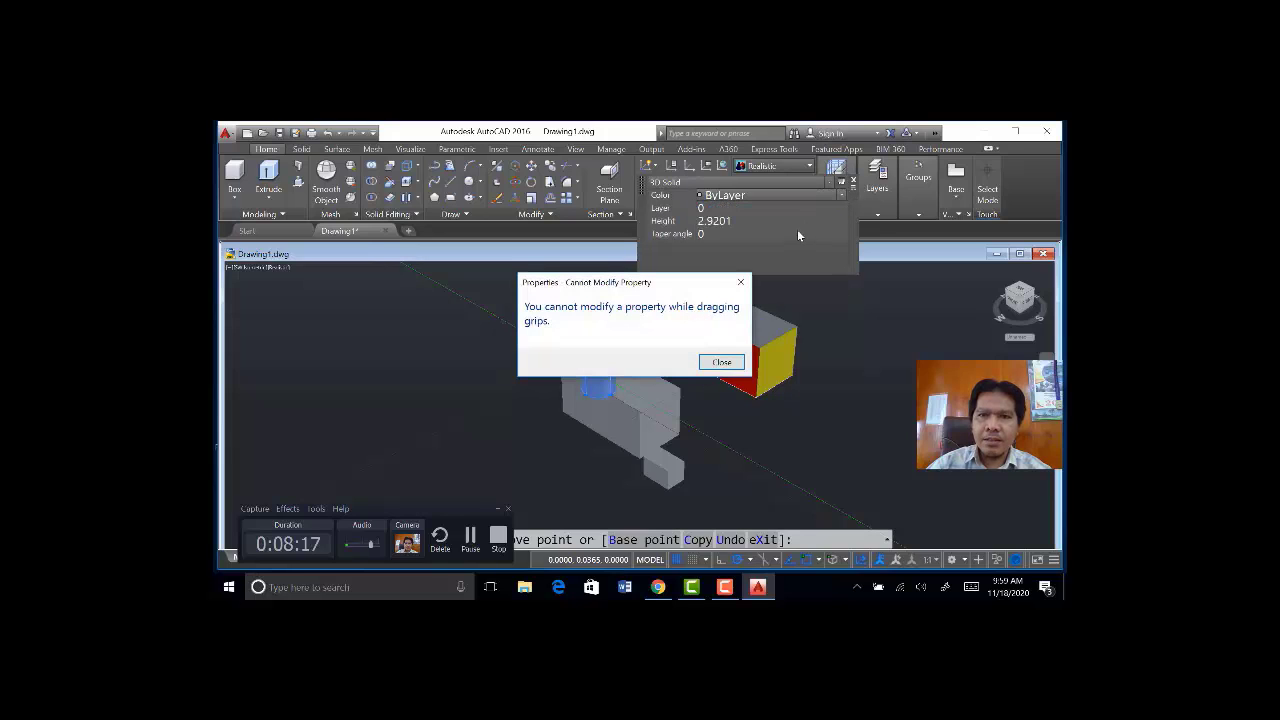
pyautogui.click(741, 285)
pyautogui.press('Escape')
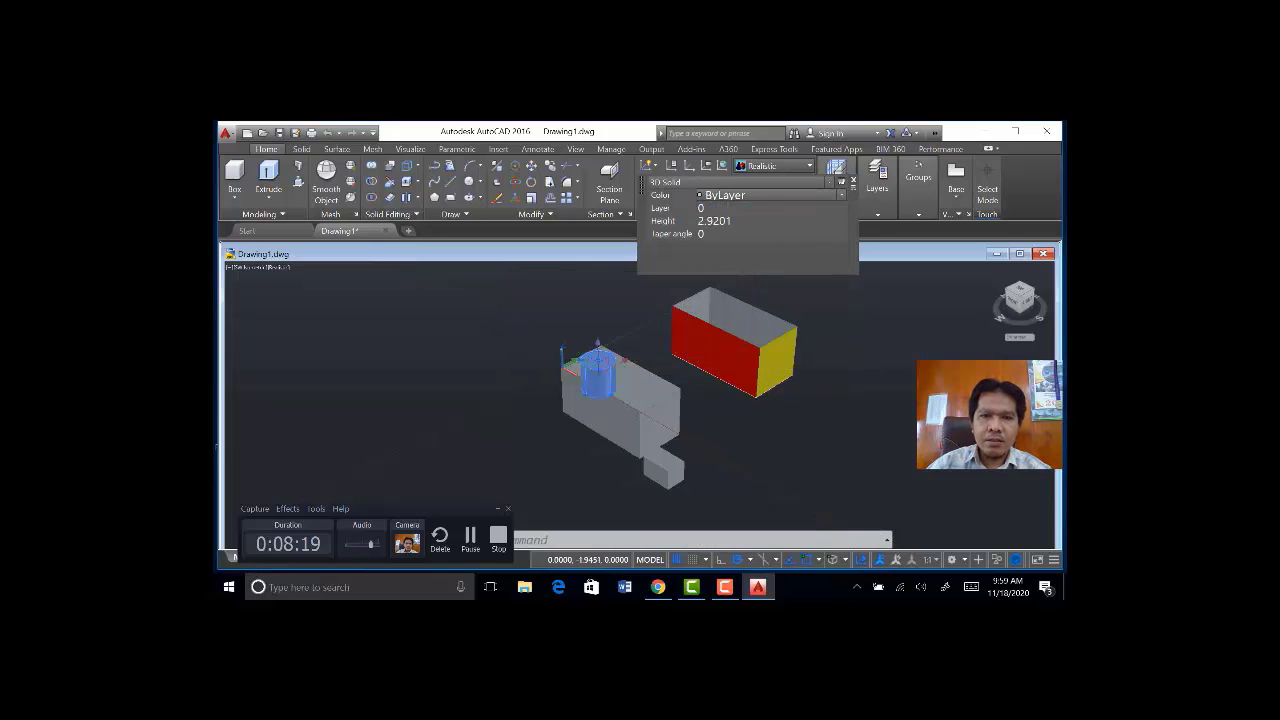
pyautogui.press('Escape')
# Set the color of the cylinder on top of the solid box to Yellow and clear the selection.
pyautogui.click(598, 368)
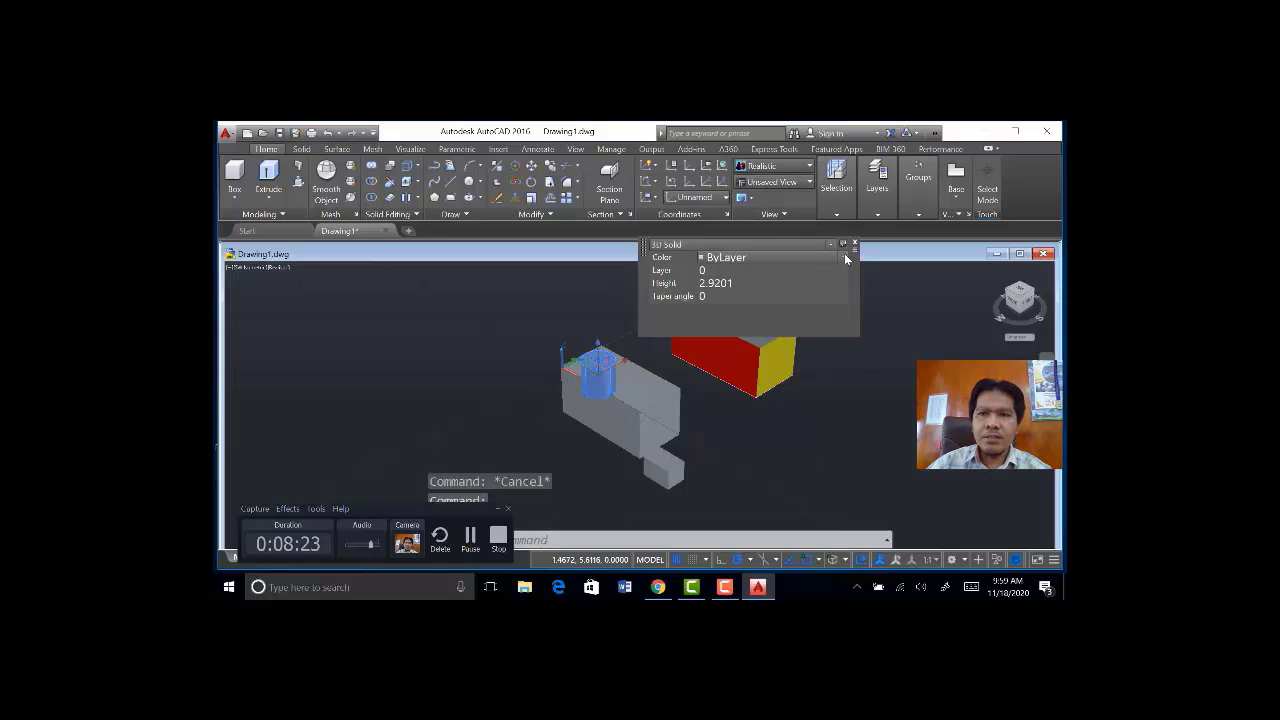
pyautogui.click(840, 257)
pyautogui.click(783, 302)
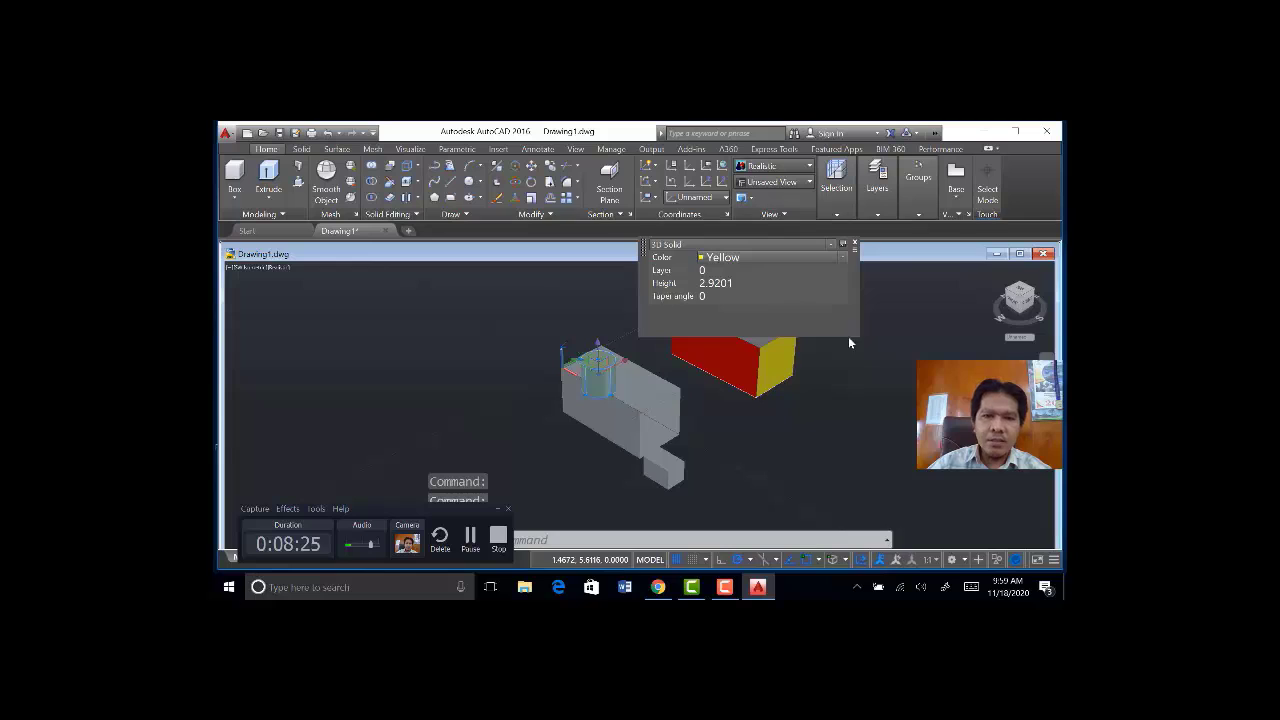
pyautogui.press('Escape')
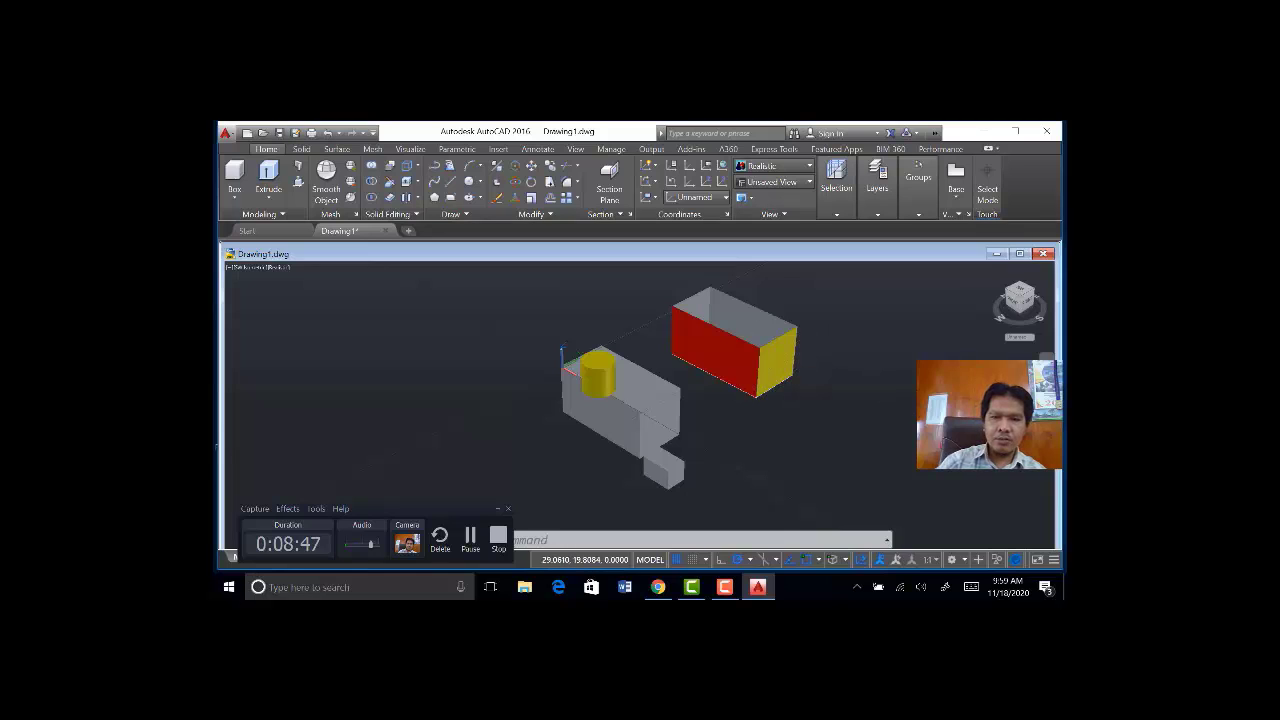
# Align the UCS to the red long side face of the extruded shape using the Face option.
pyautogui.write('ucs')
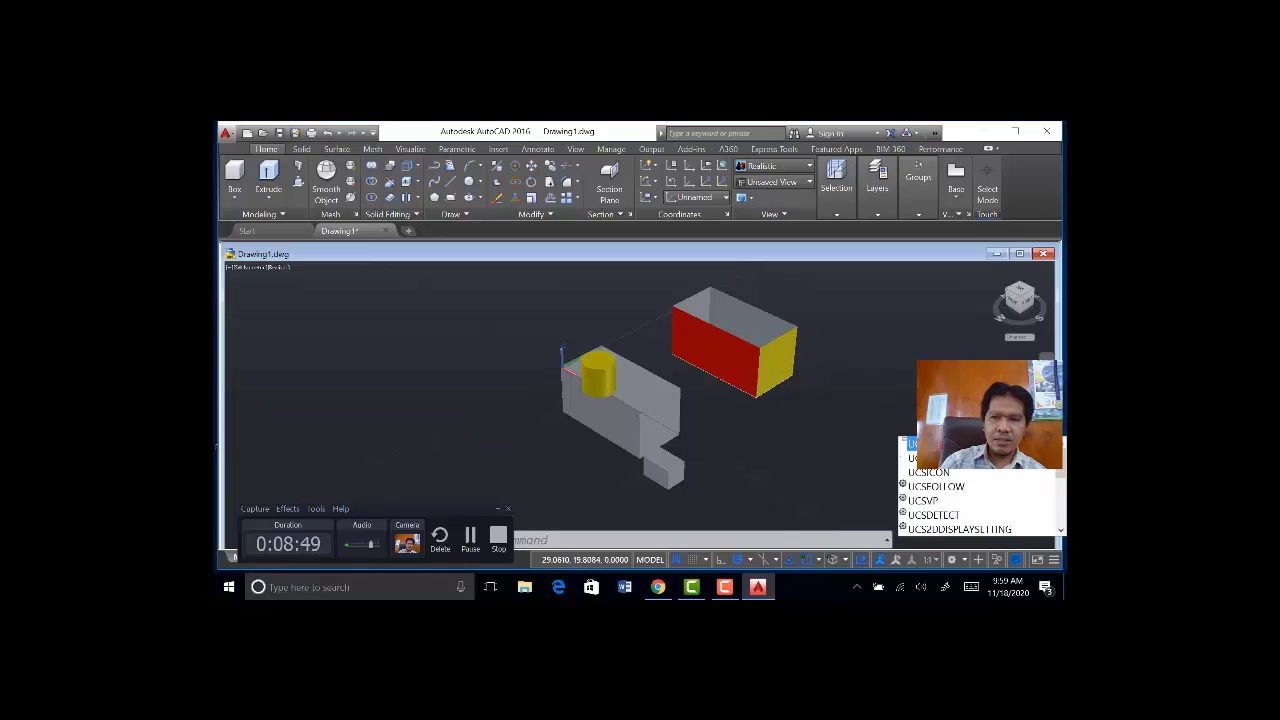
pyautogui.press('Return')
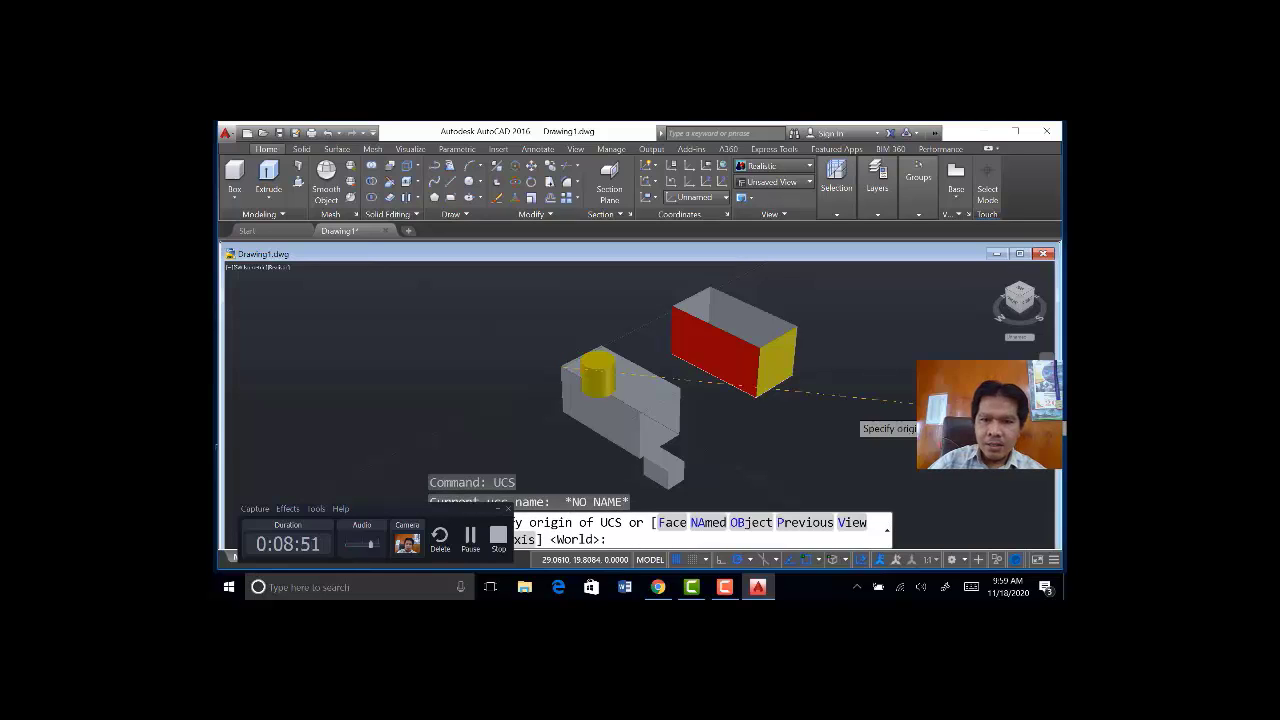
pyautogui.write('f')
pyautogui.press('Return')
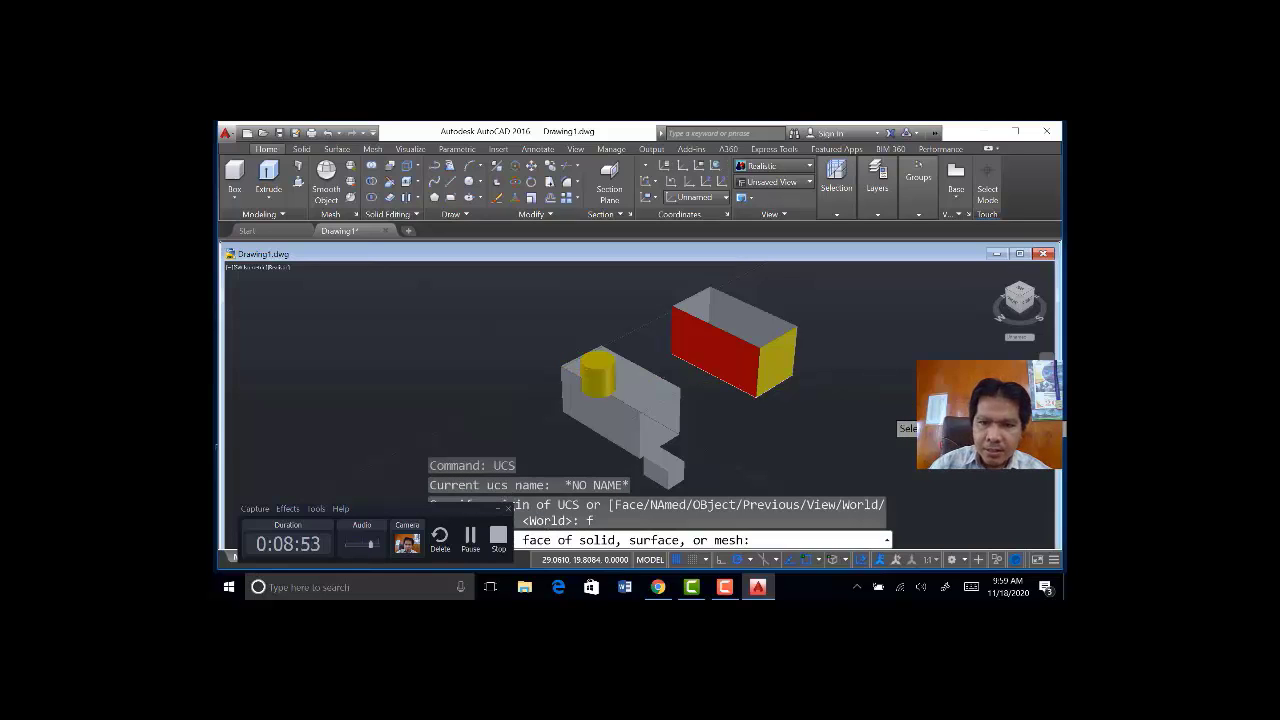
pyautogui.click(730, 365)
pyautogui.press('Return')
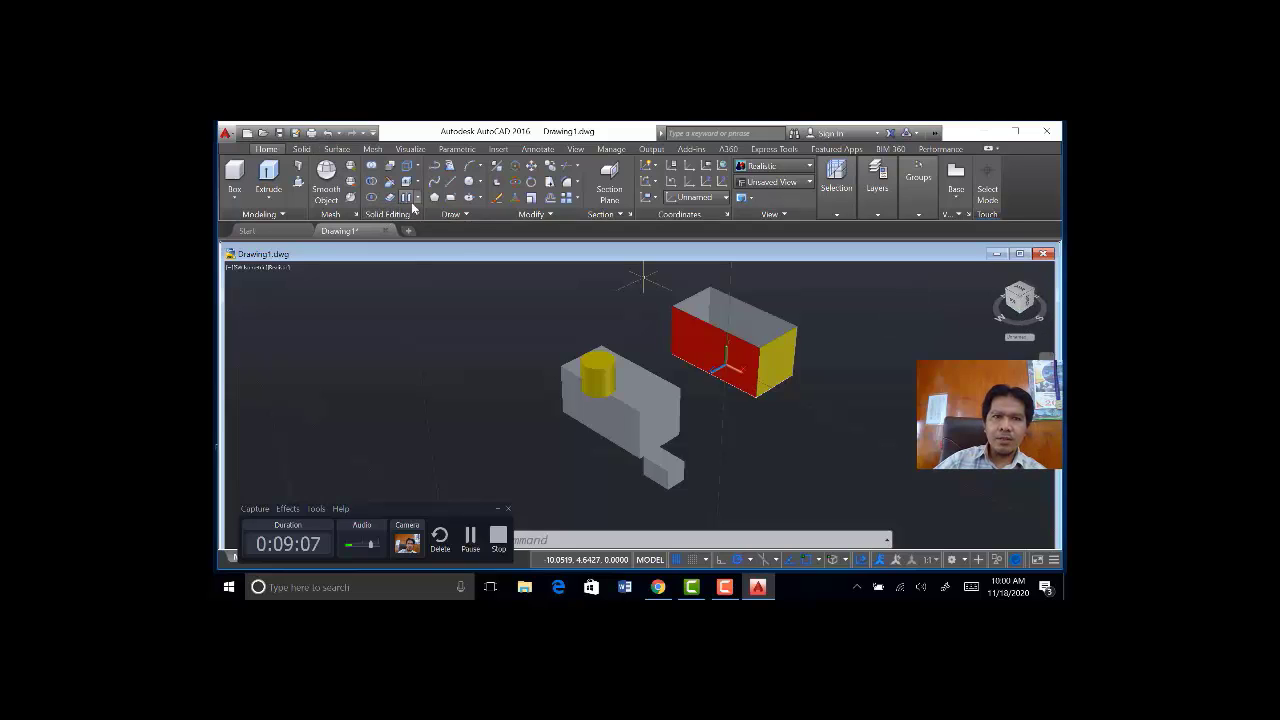
# Try a circle with radius 3 on the red side face and undo it.
pyautogui.click(467, 184)
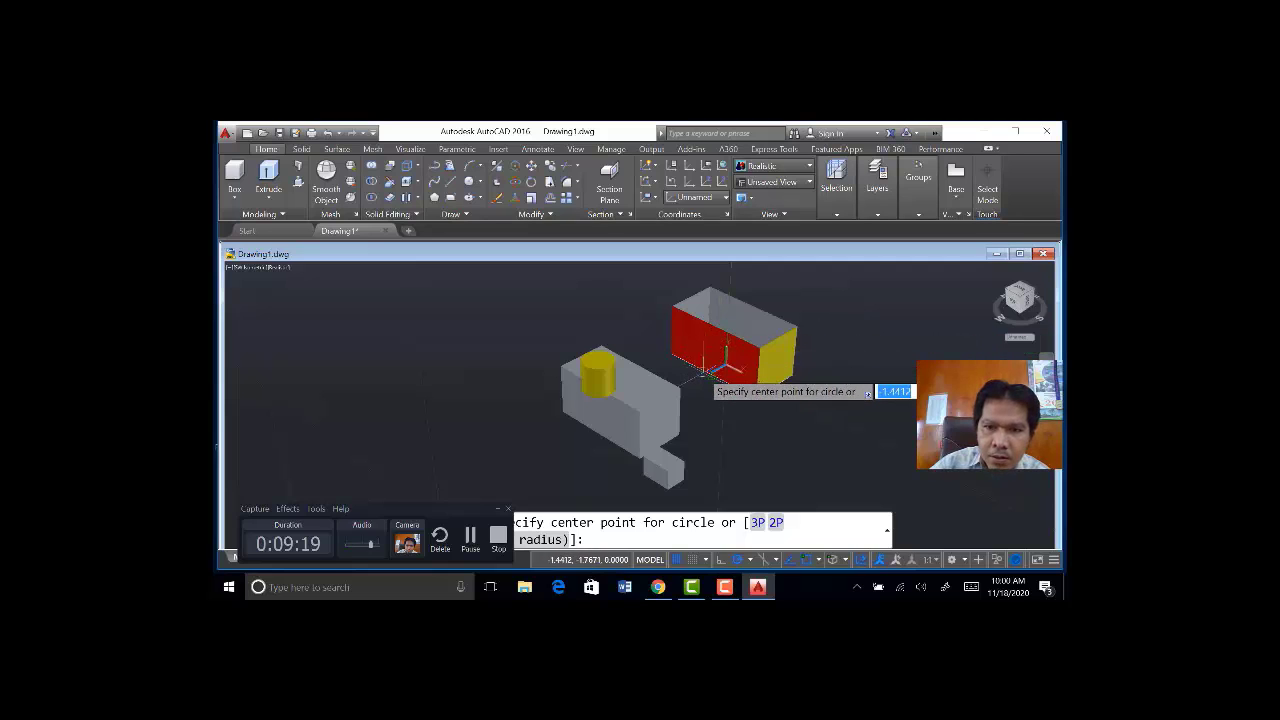
pyautogui.click(720, 357)
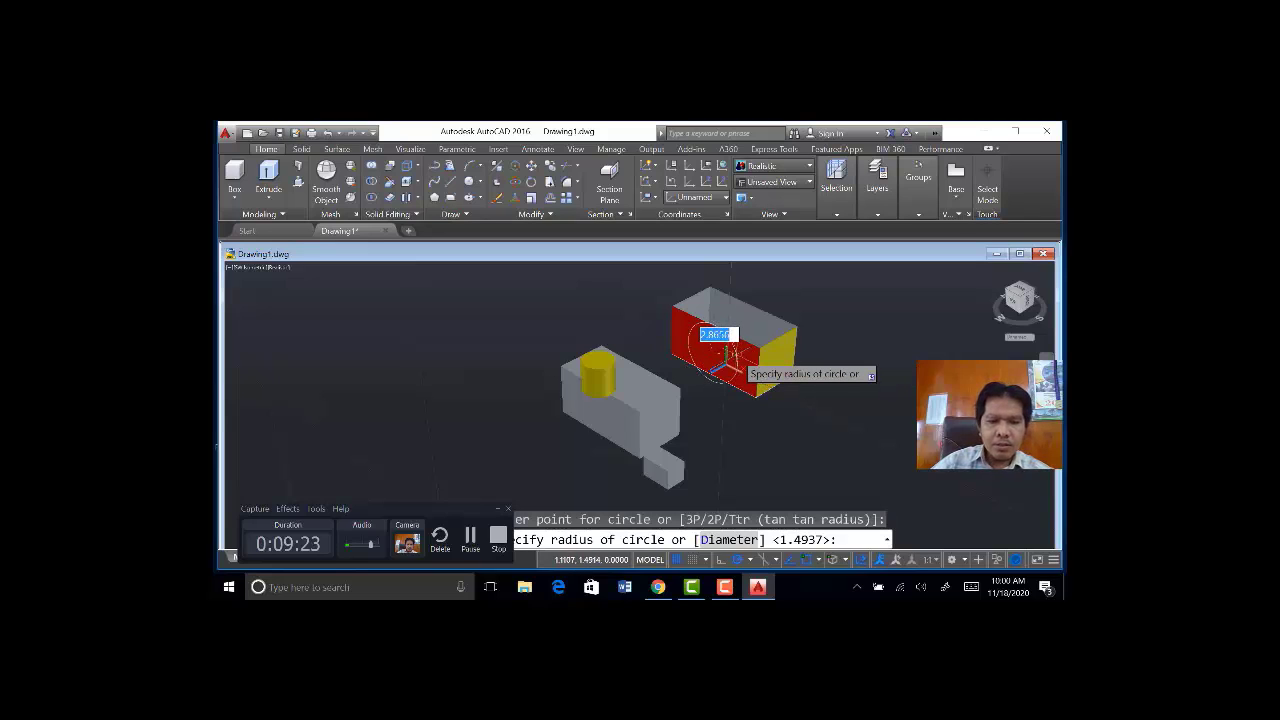
pyautogui.press('Return')
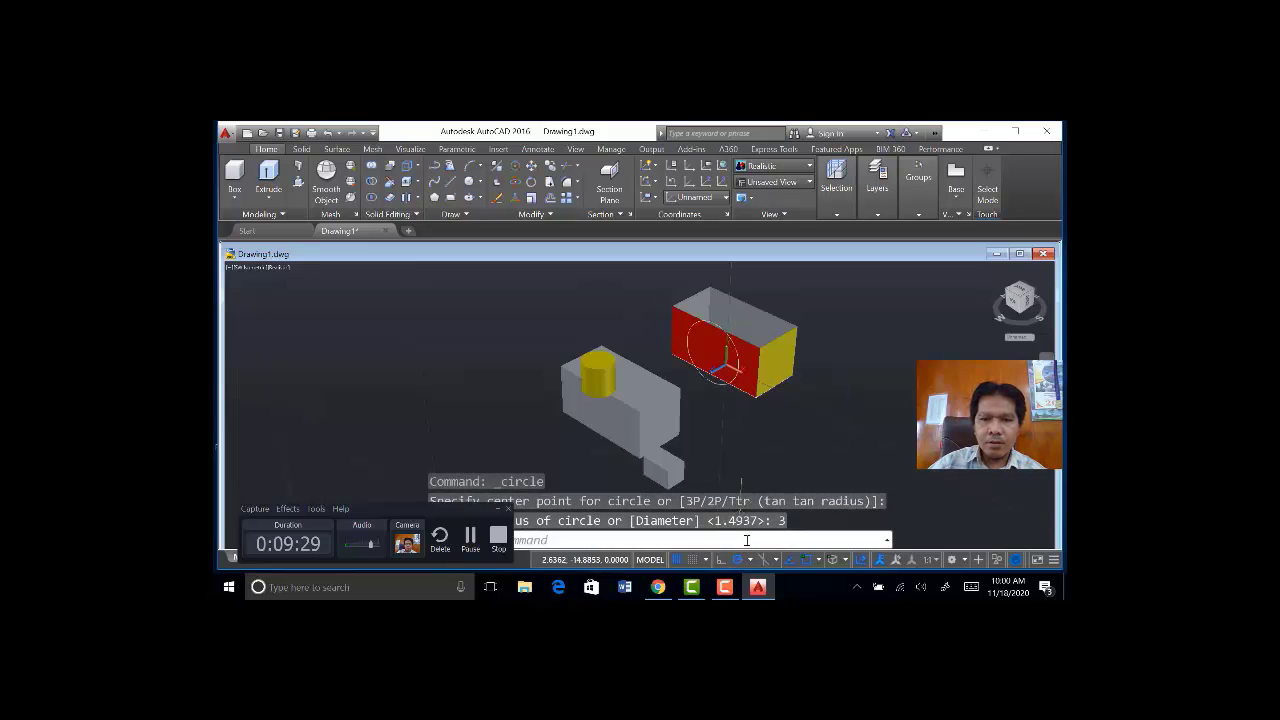
pyautogui.click(327, 133)
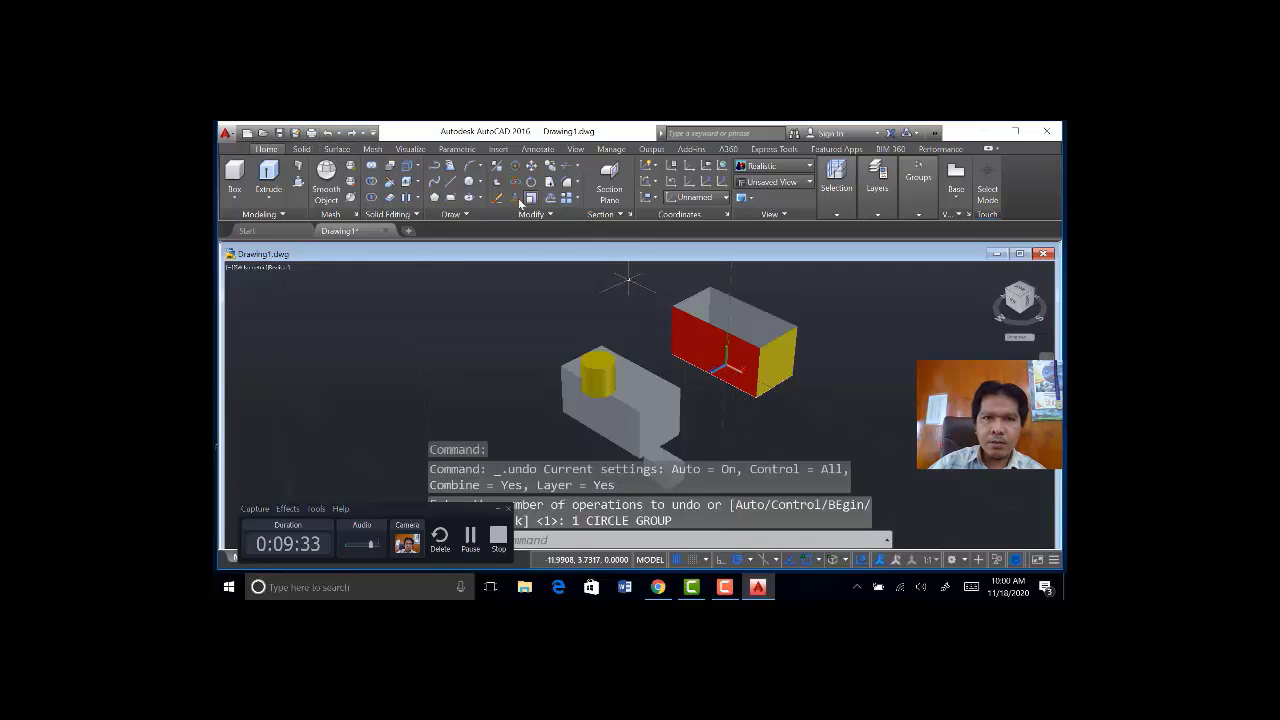
# Draw a circle with radius 1 on the red side face, close to the UCS origin.
pyautogui.click(476, 184)
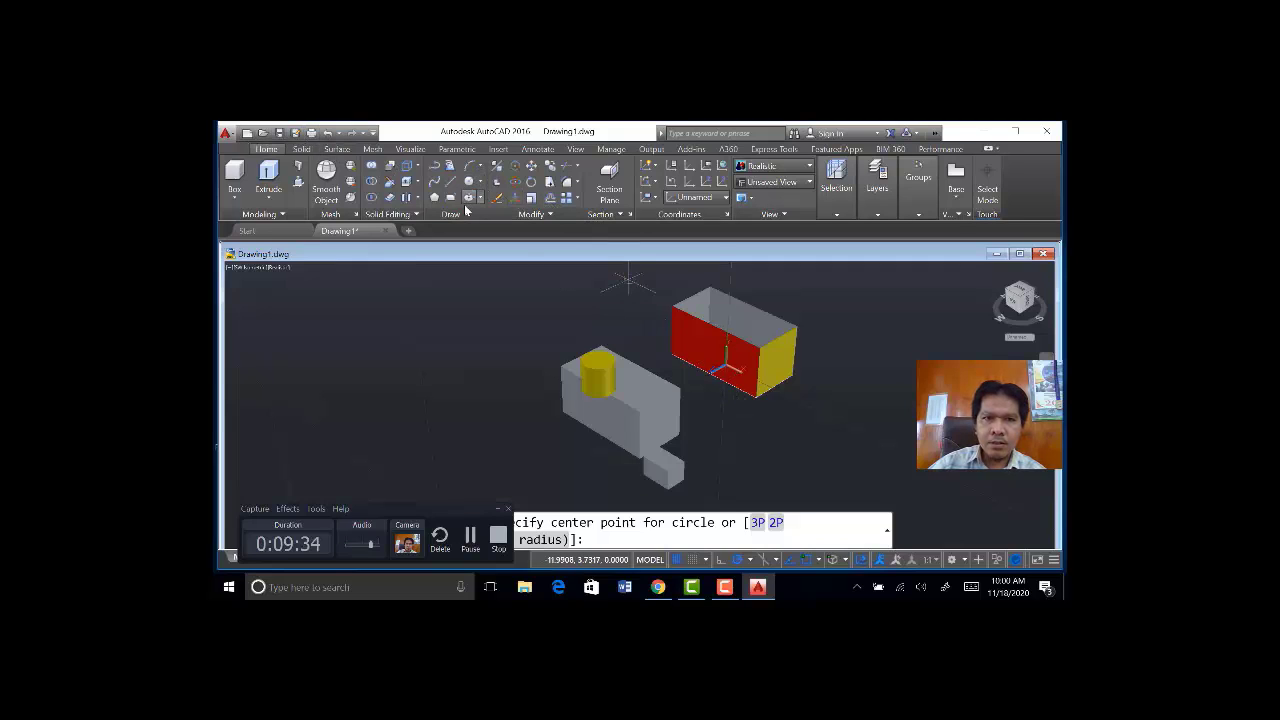
pyautogui.click(716, 347)
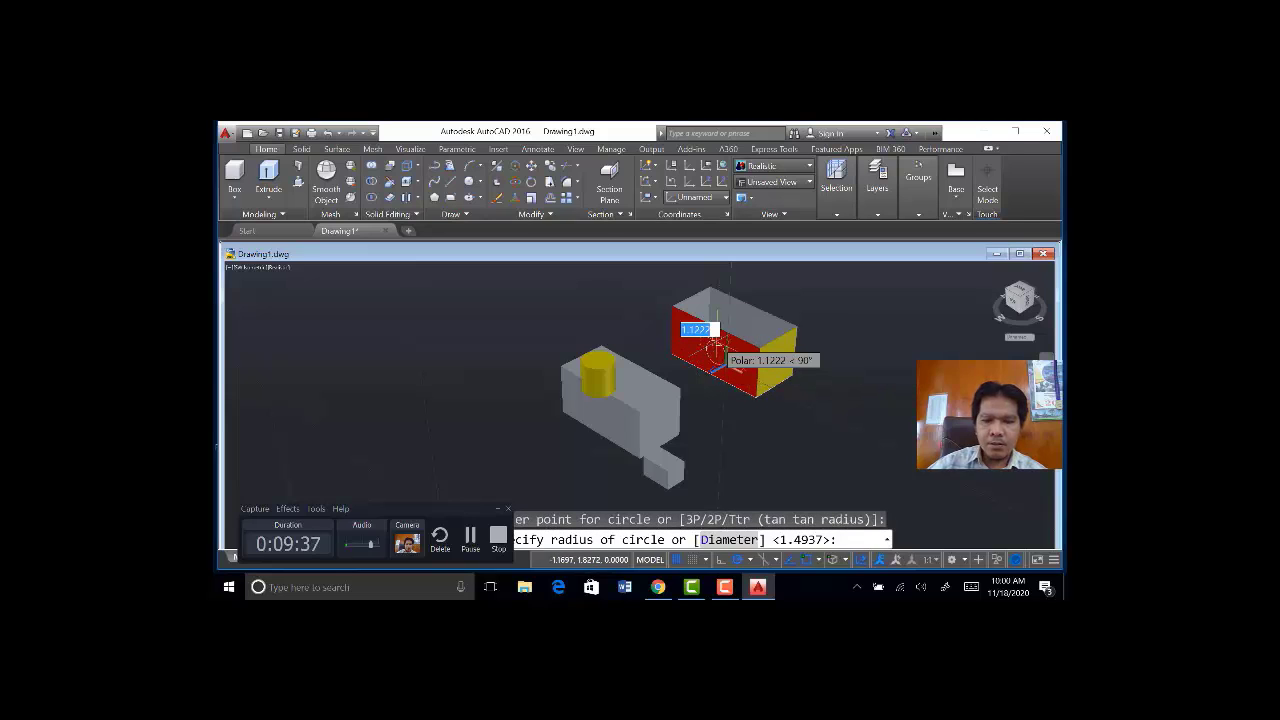
pyautogui.write('1')
pyautogui.press('Return')
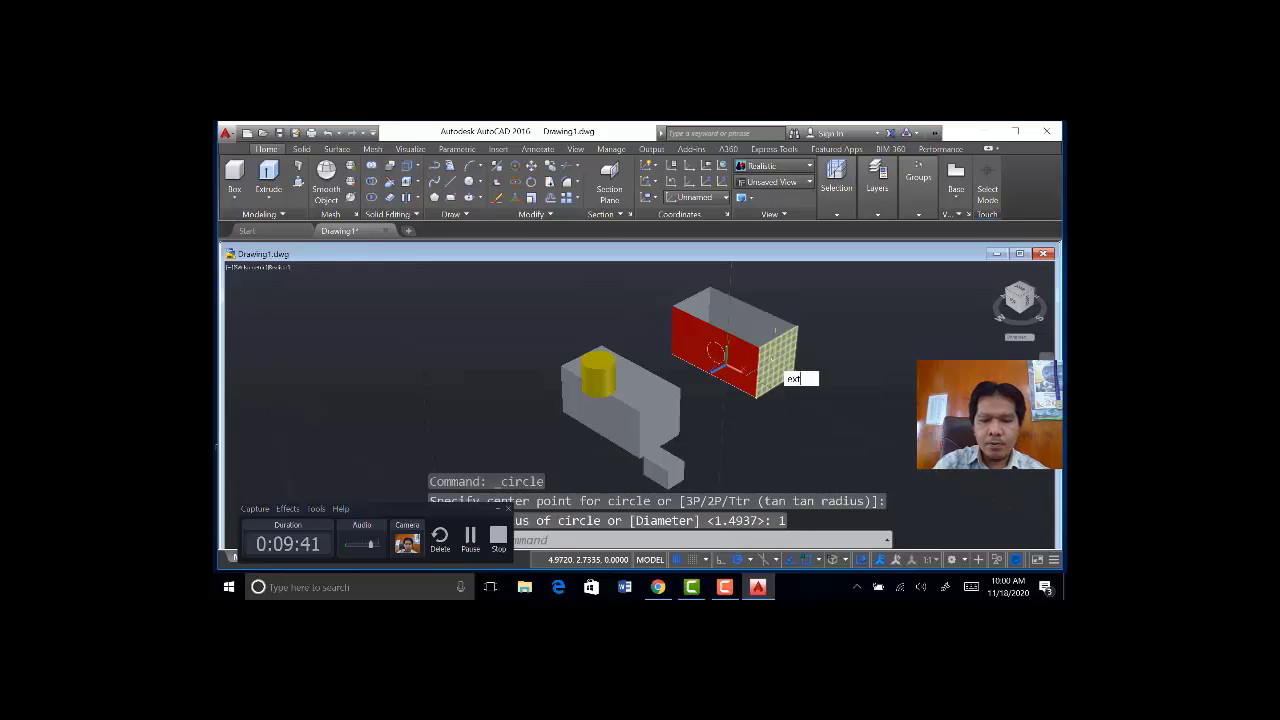
# Extrude the circle on the red side face outward into a cylinder reaching toward the solid box.
pyautogui.write('ext')
pyautogui.press('Return')
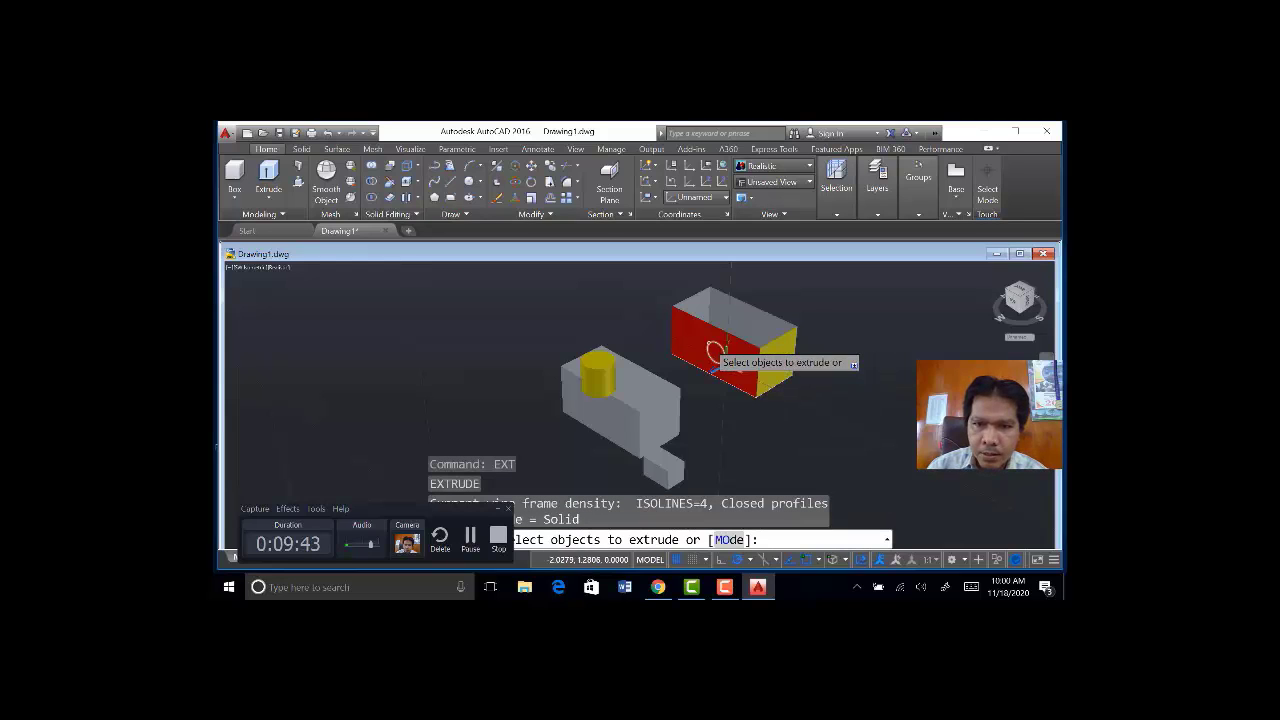
pyautogui.click(715, 350)
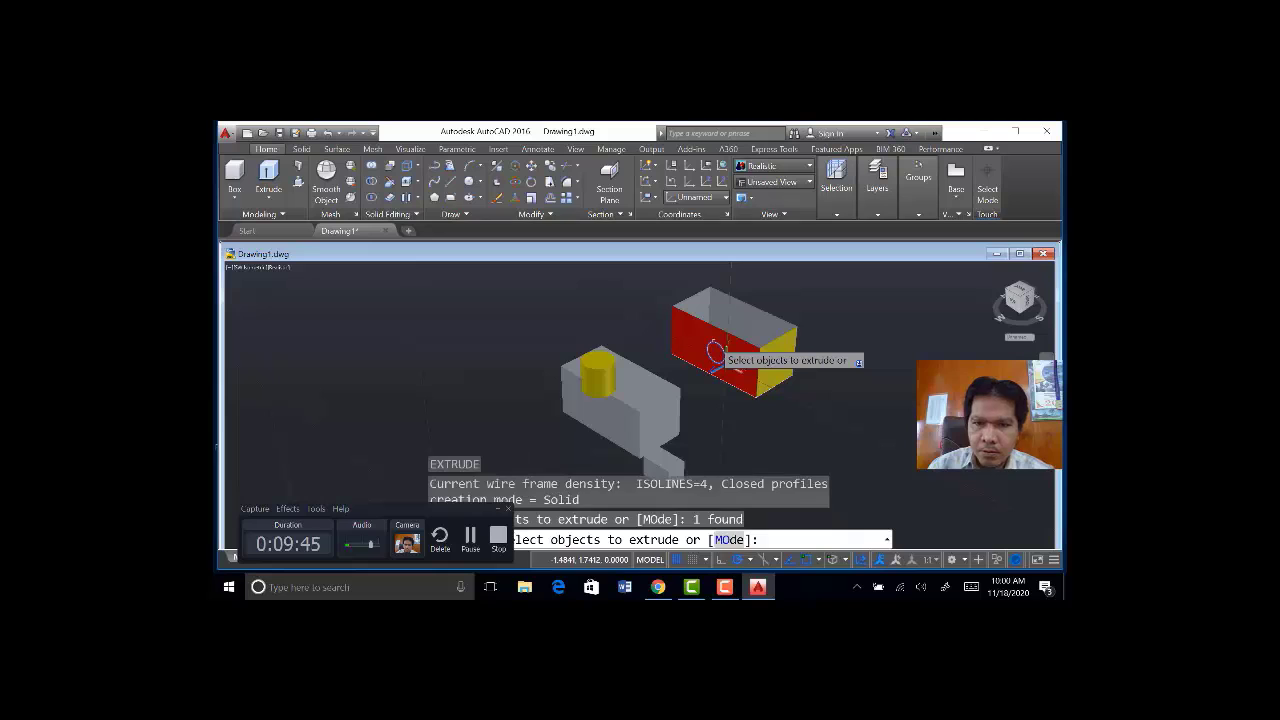
pyautogui.press('Return')
pyautogui.click(693, 356)
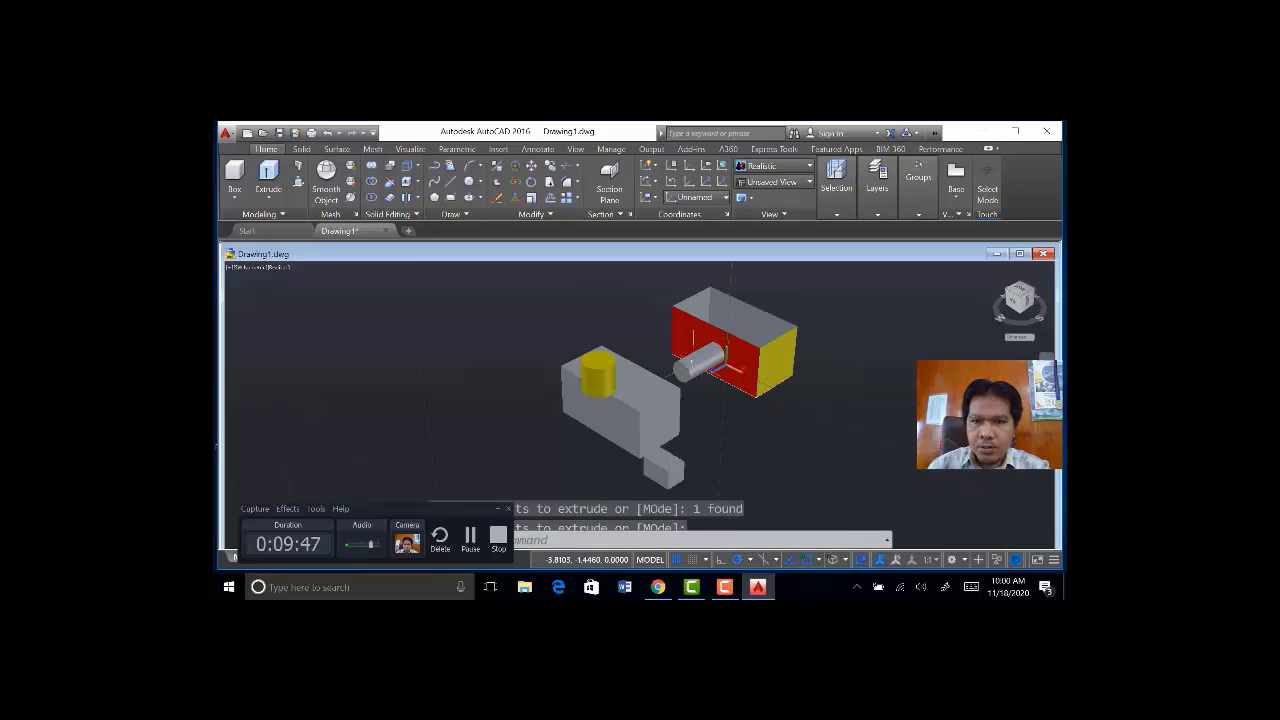
pyautogui.press('Return')
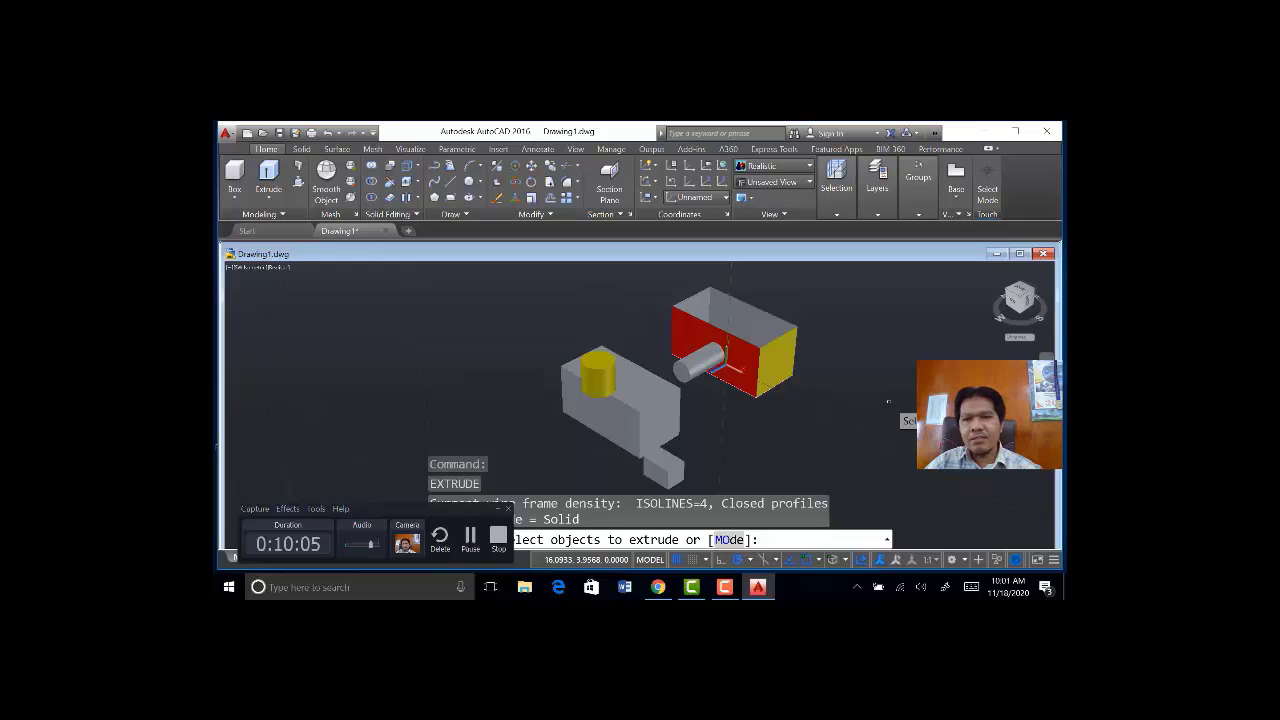
pyautogui.press('Escape')
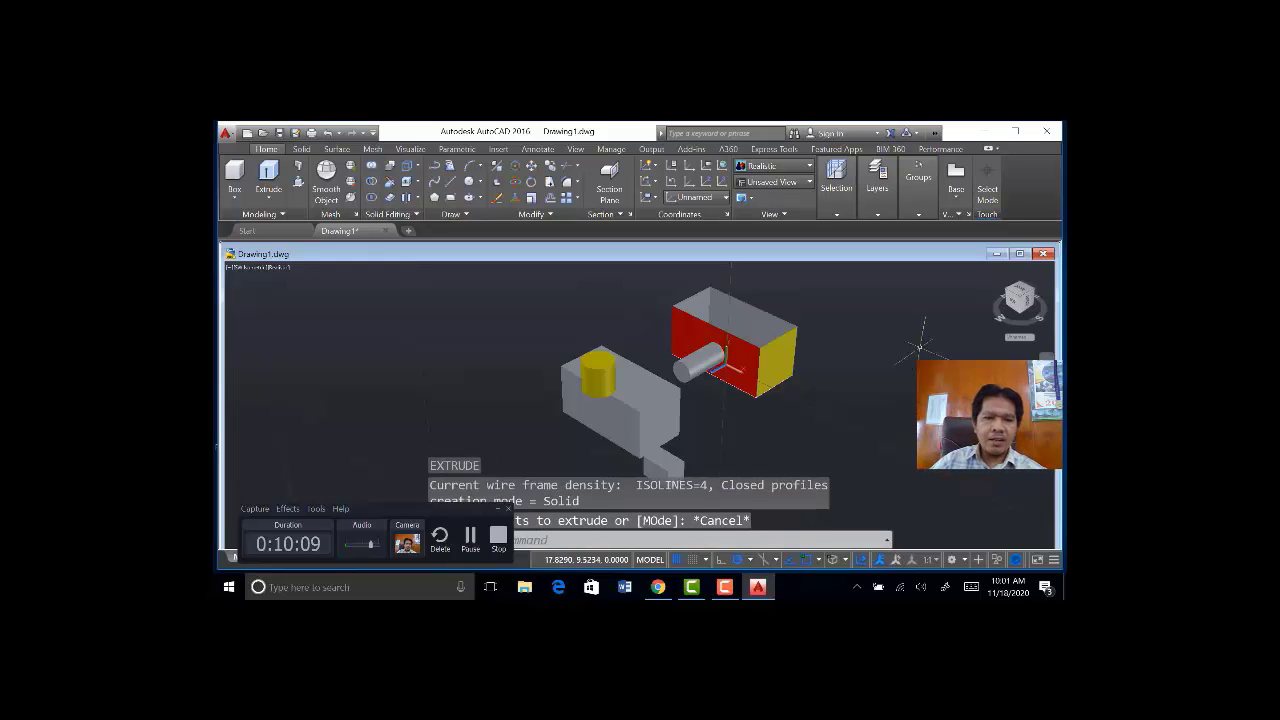
pyautogui.press('Escape')
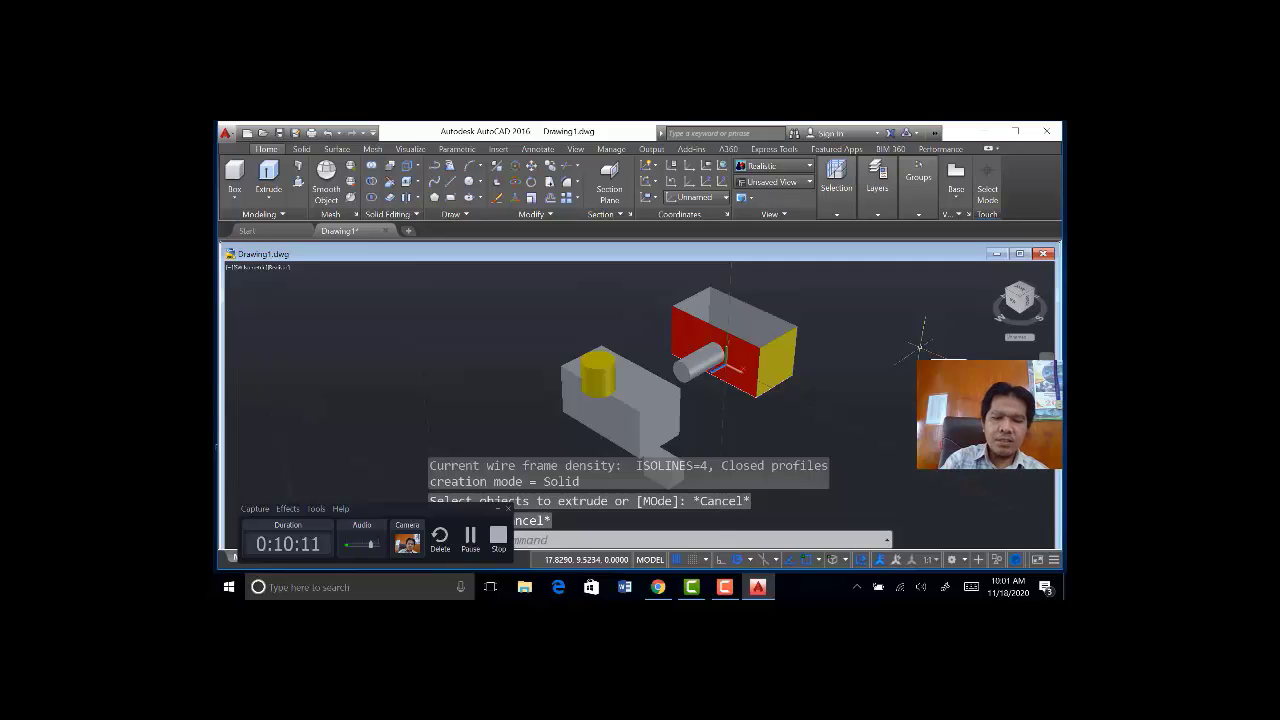
# Align the UCS to the extruded shape's yellow end face, with its origin at the lower front corner.
pyautogui.write('ucs')
pyautogui.press('Return')
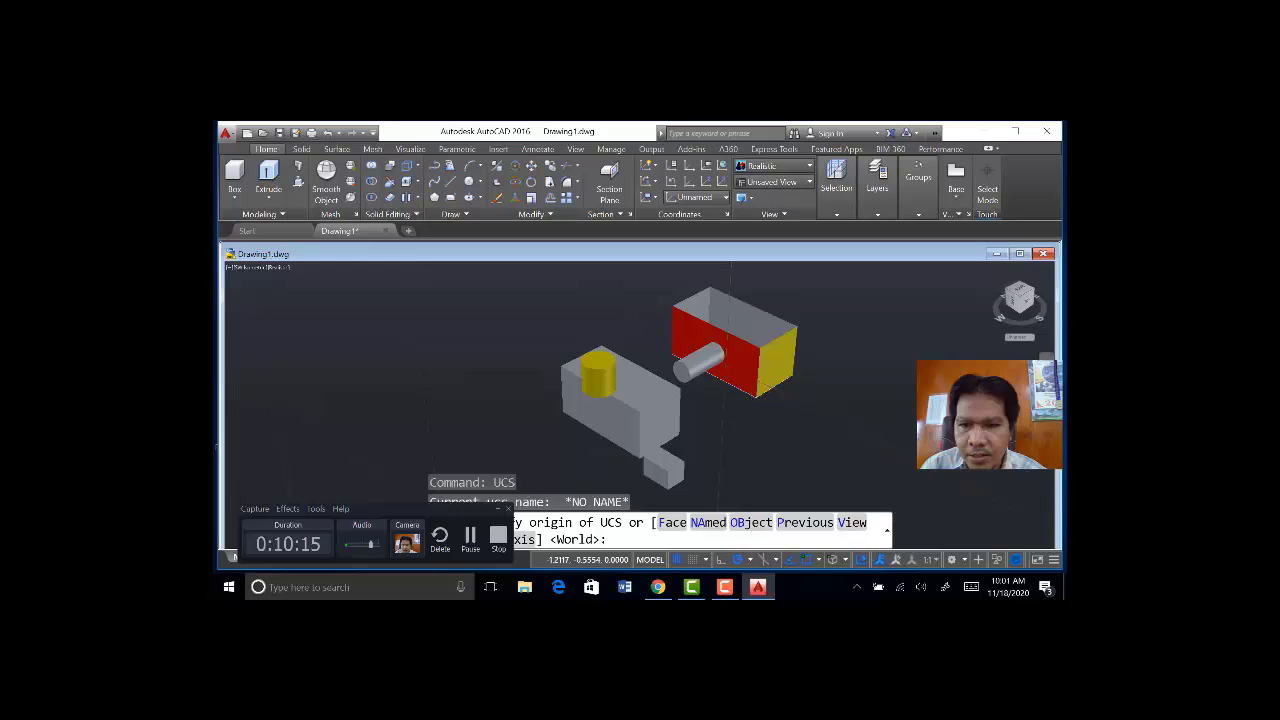
pyautogui.click(762, 393)
pyautogui.press('Return')
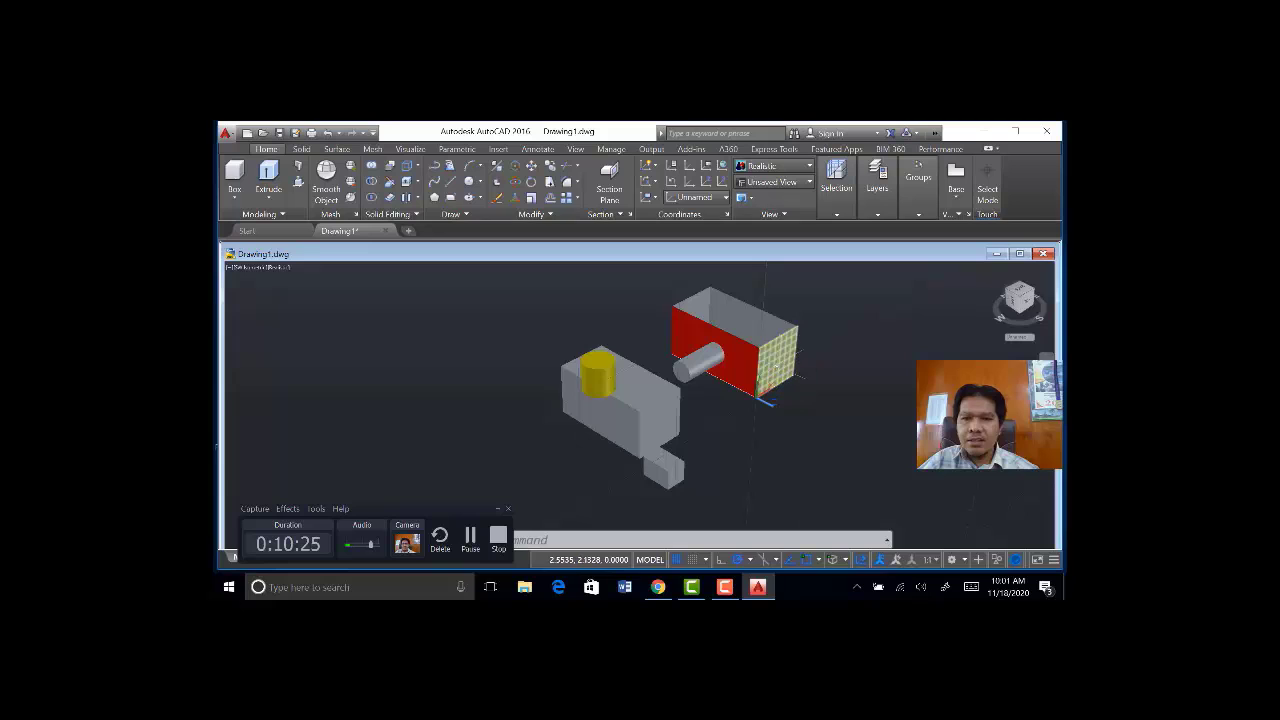
# Draw a circle with a radius of about 1.19 on the yellow end face, close to the UCS origin.
pyautogui.click(470, 183)
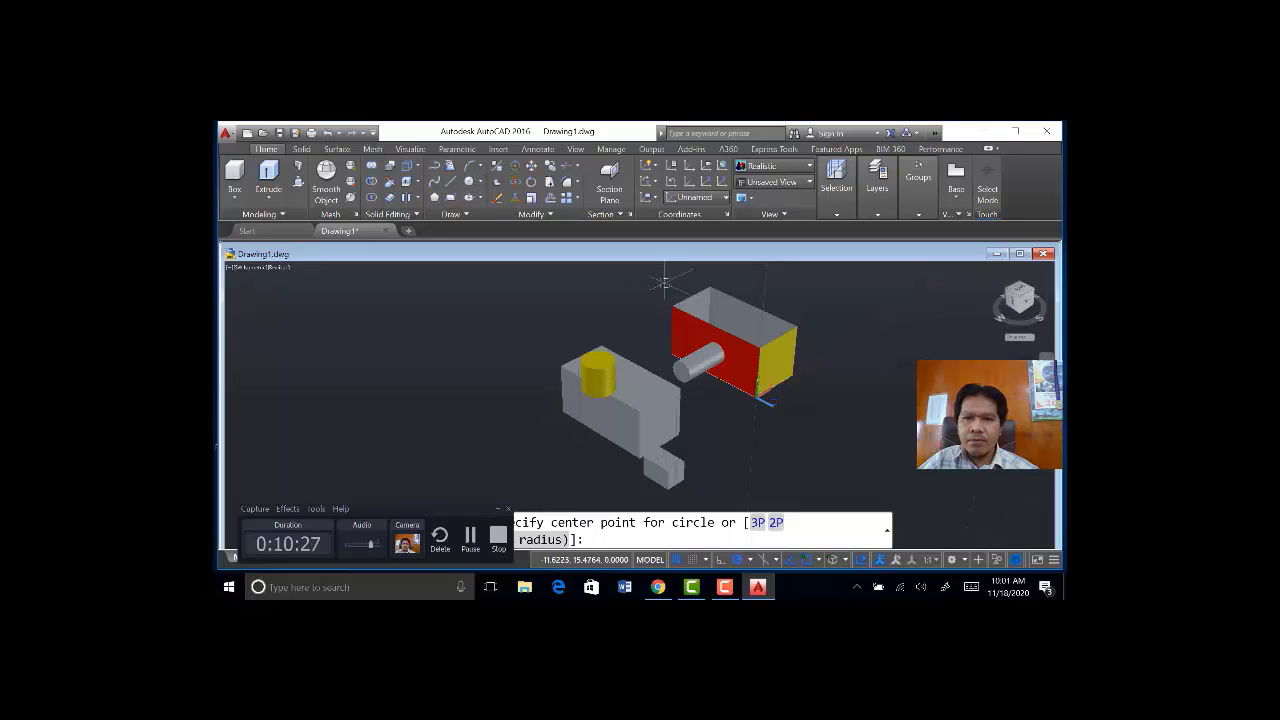
pyautogui.click(773, 386)
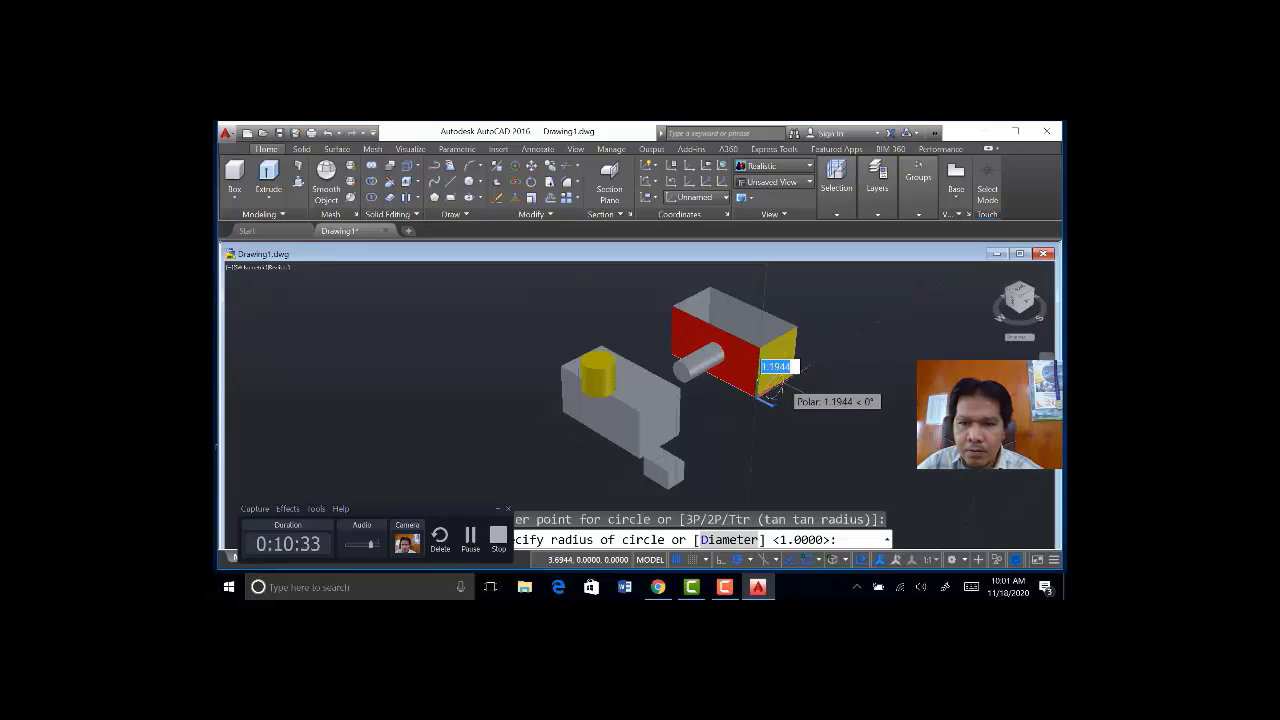
pyautogui.click(795, 381)
# Extrude the circle on the yellow end face outward into a cylinder about 5.78 long.
pyautogui.write('EXT')
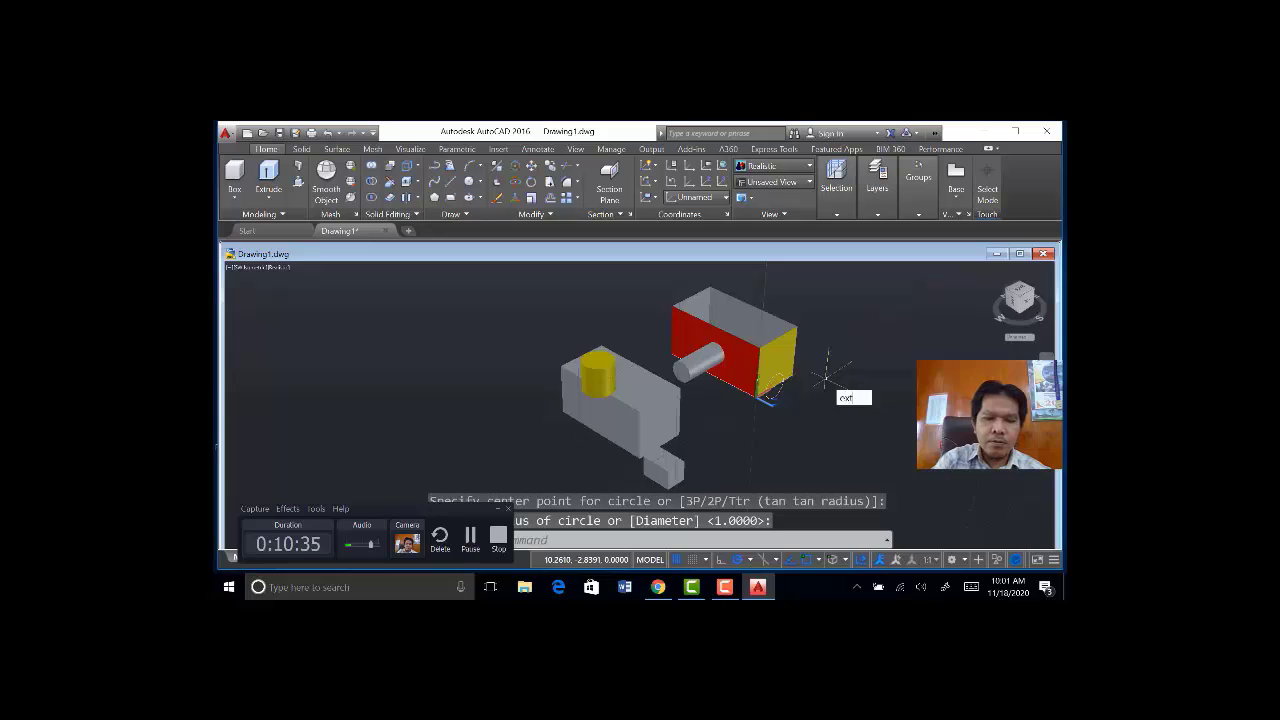
pyautogui.press('Return')
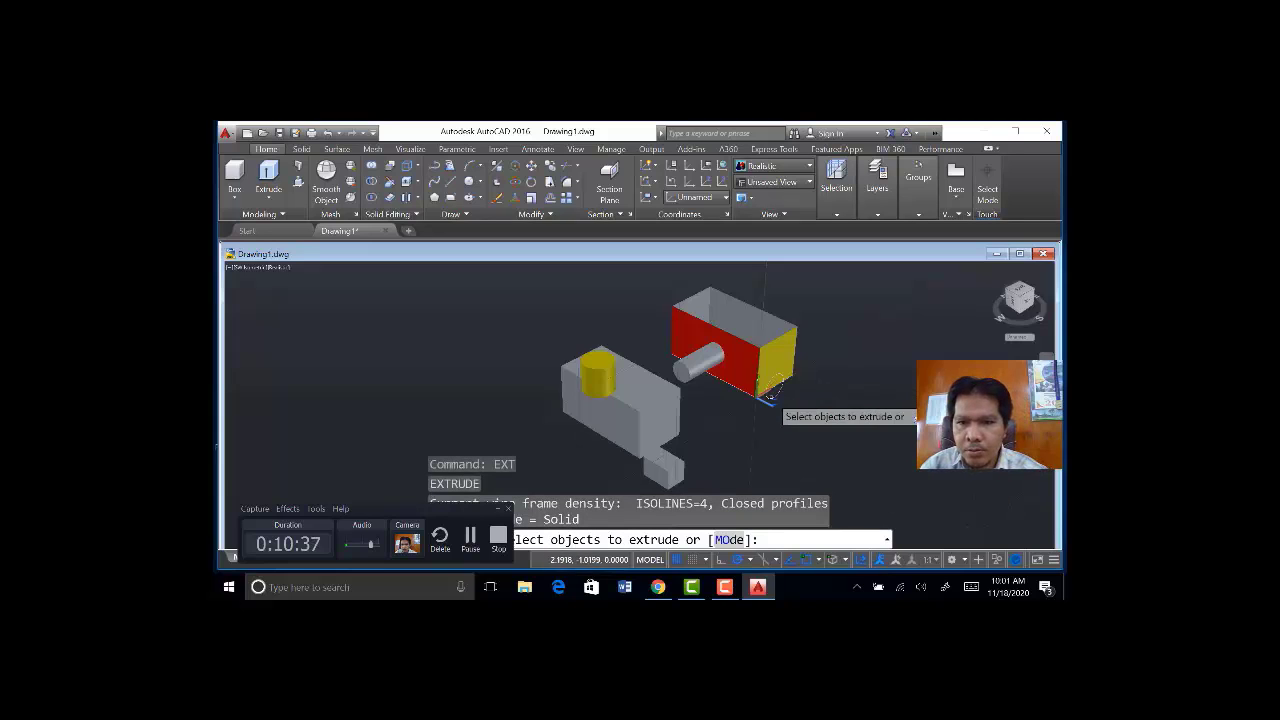
pyautogui.click(781, 392)
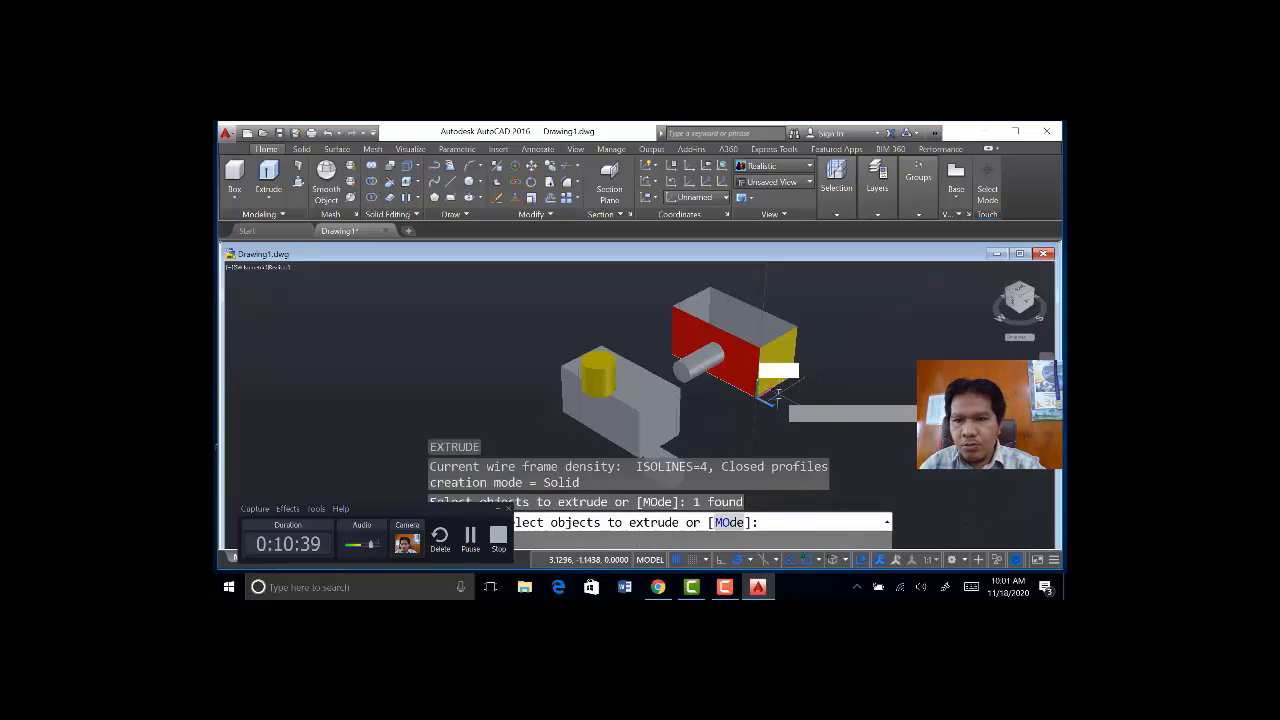
pyautogui.press('Return')
pyautogui.click(833, 405)
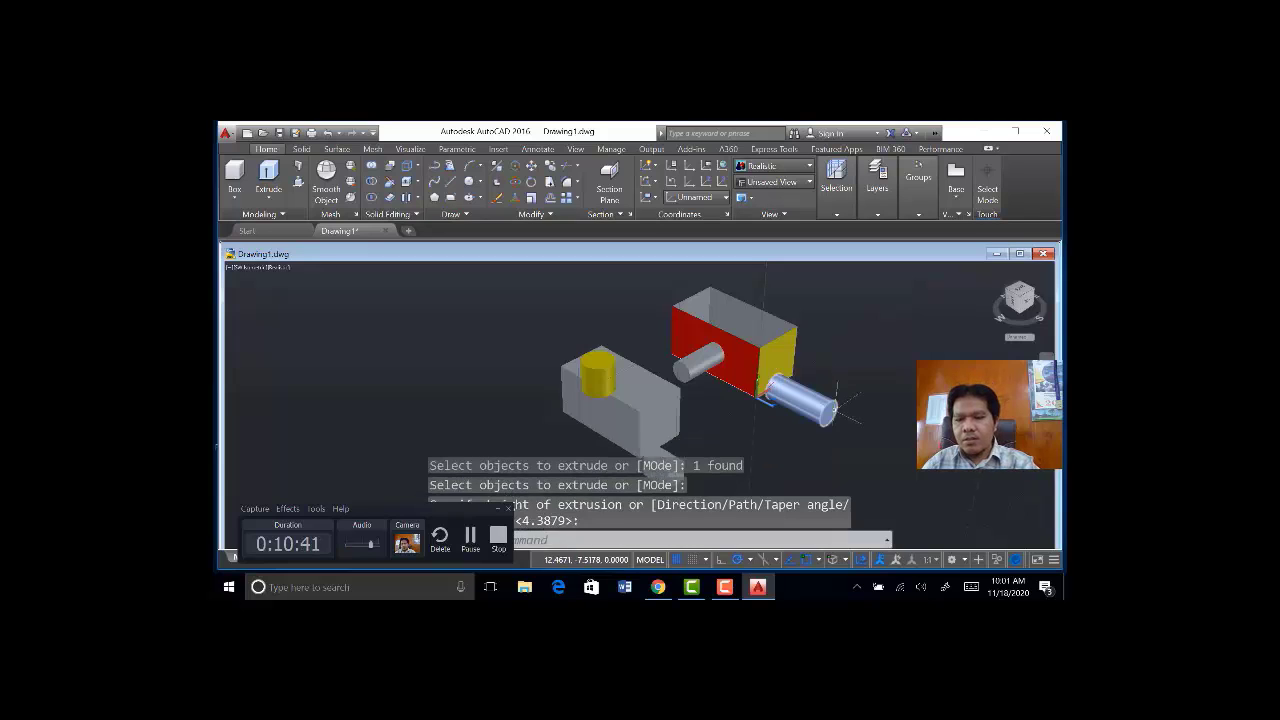
pyautogui.press('Return')
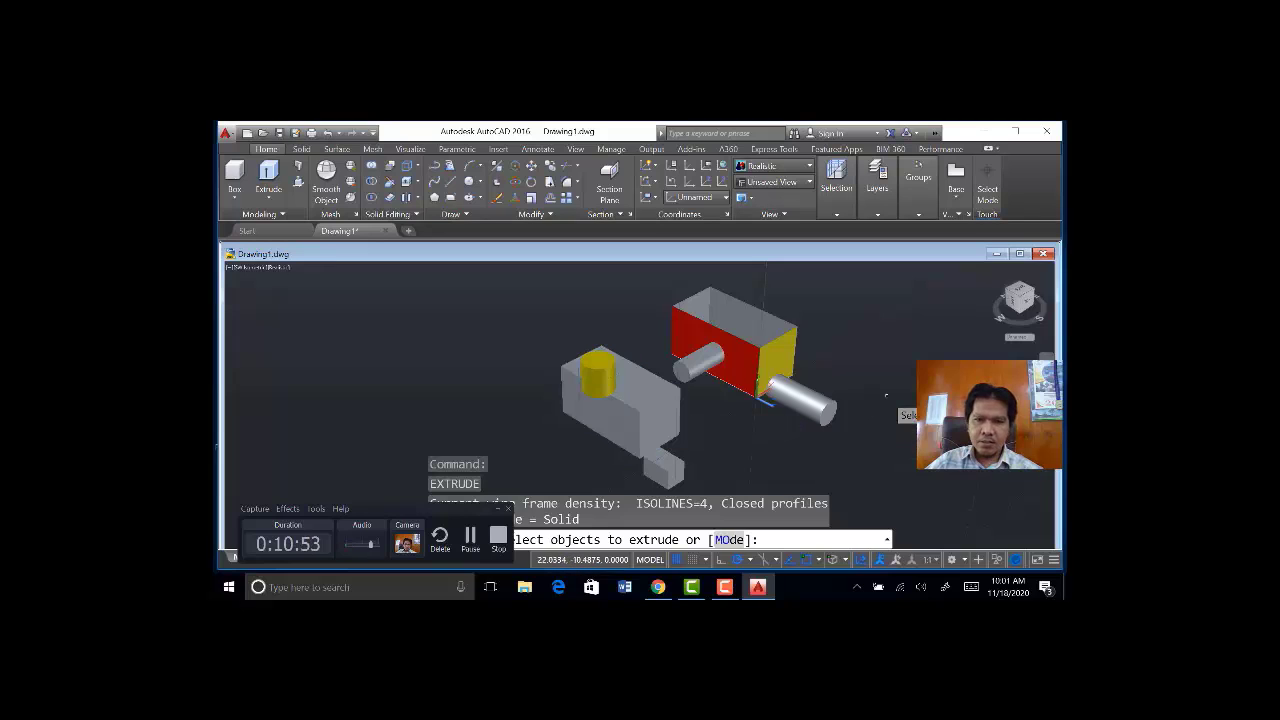
pyautogui.press('Escape')
# Move the UCS origin to the solid box's upper front corner, keeping the current axis directions.
pyautogui.write('ucs')
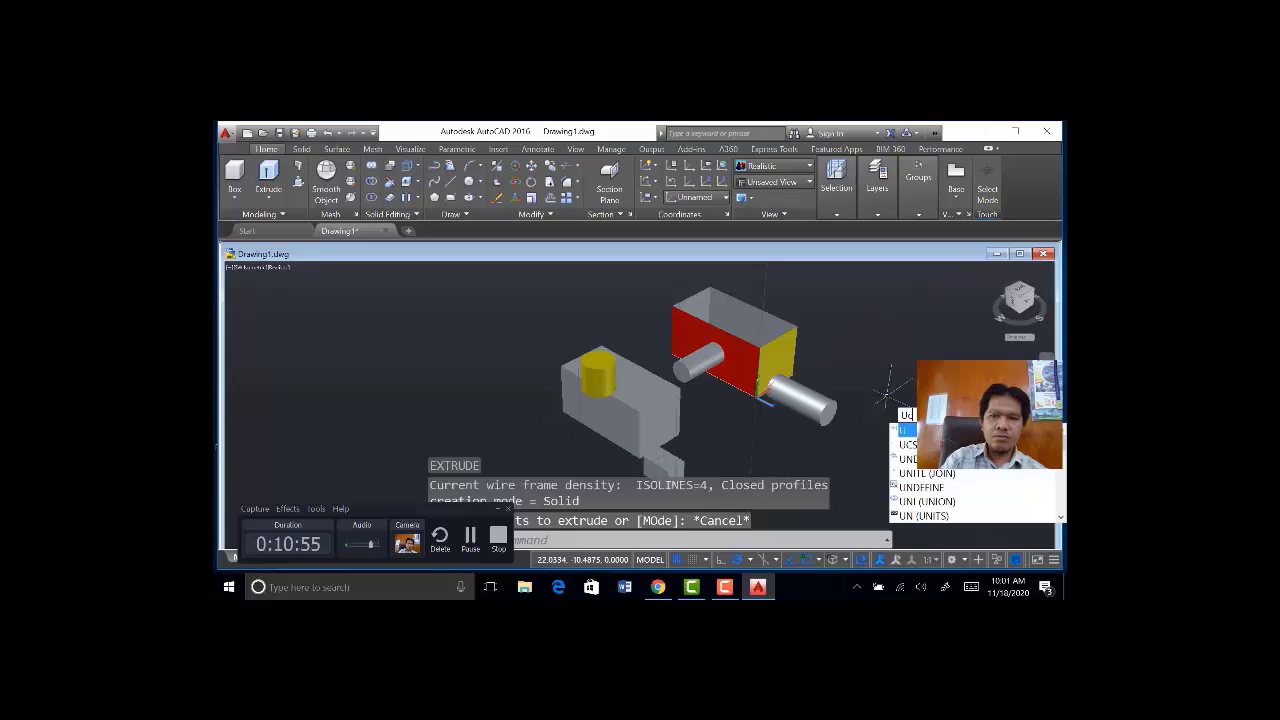
pyautogui.press('Return')
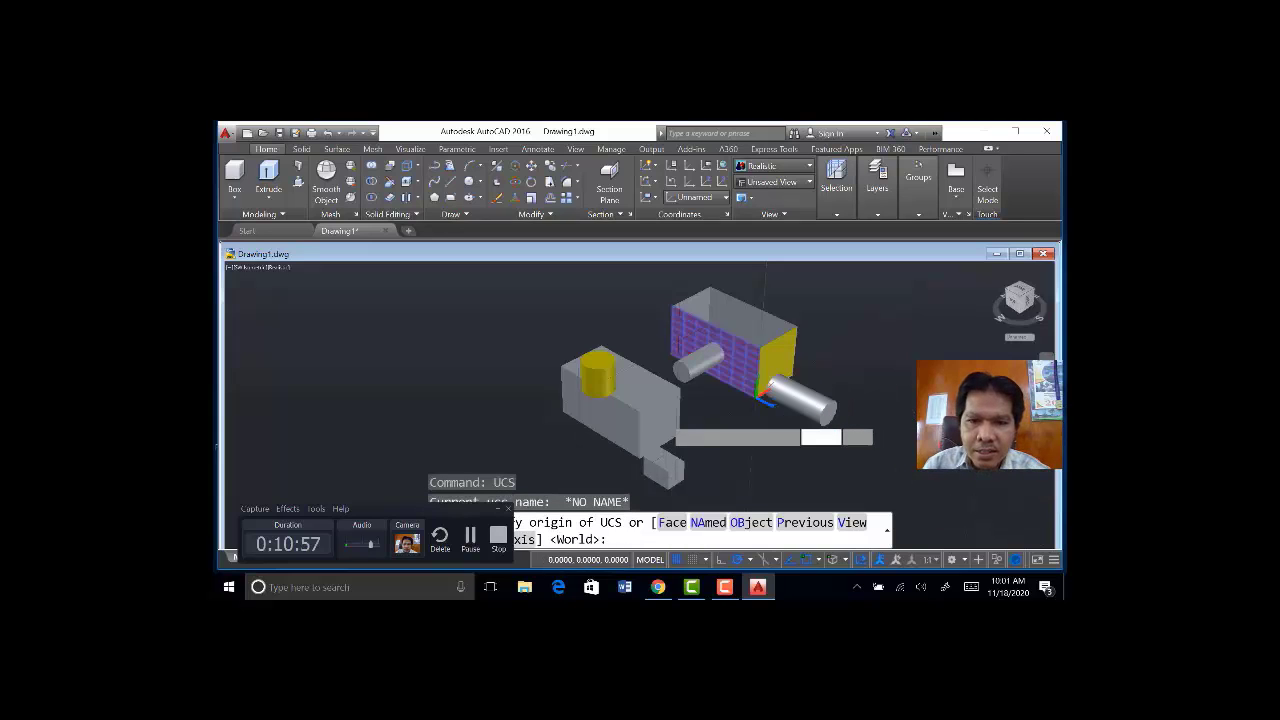
pyautogui.click(640, 410)
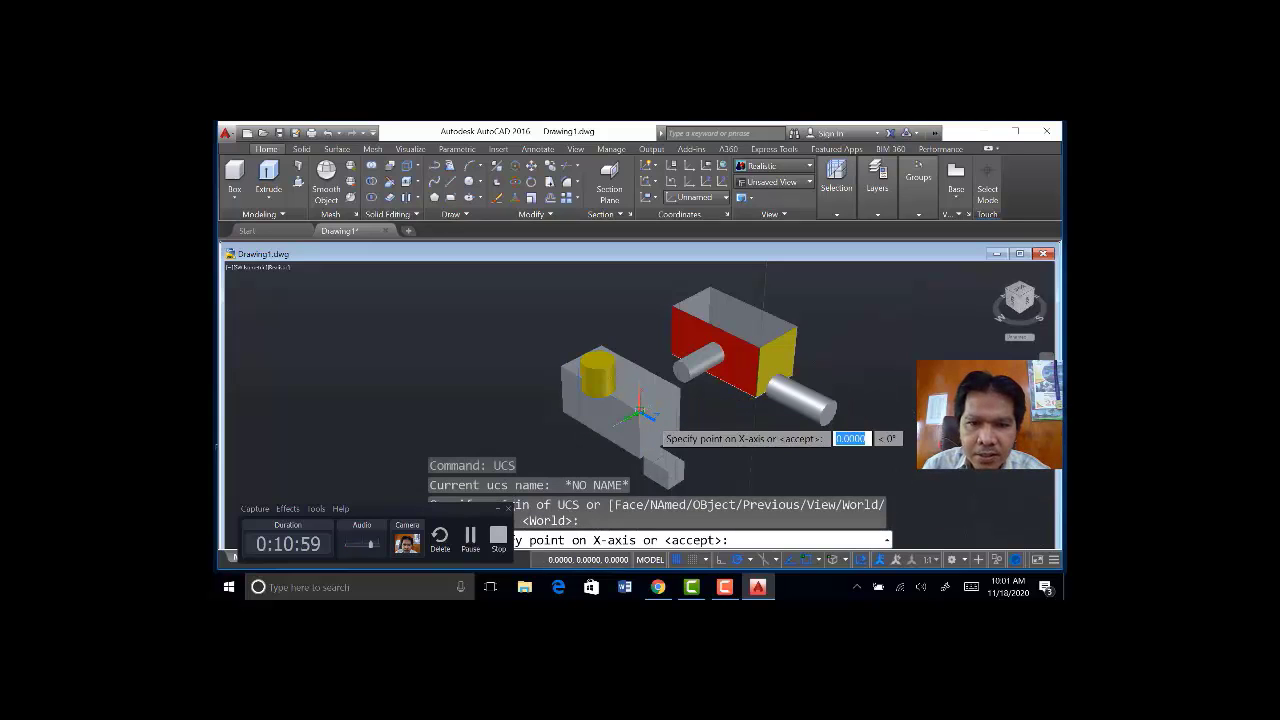
pyautogui.press('Return')
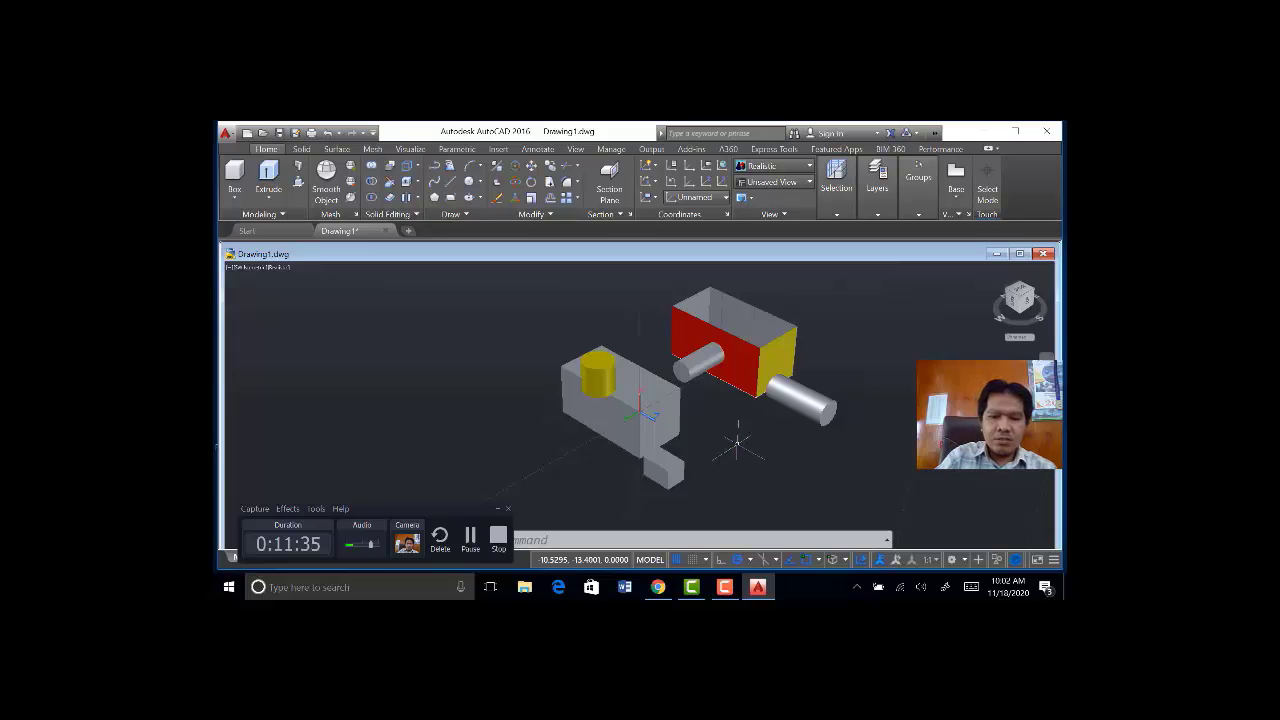
pyautogui.write('U')
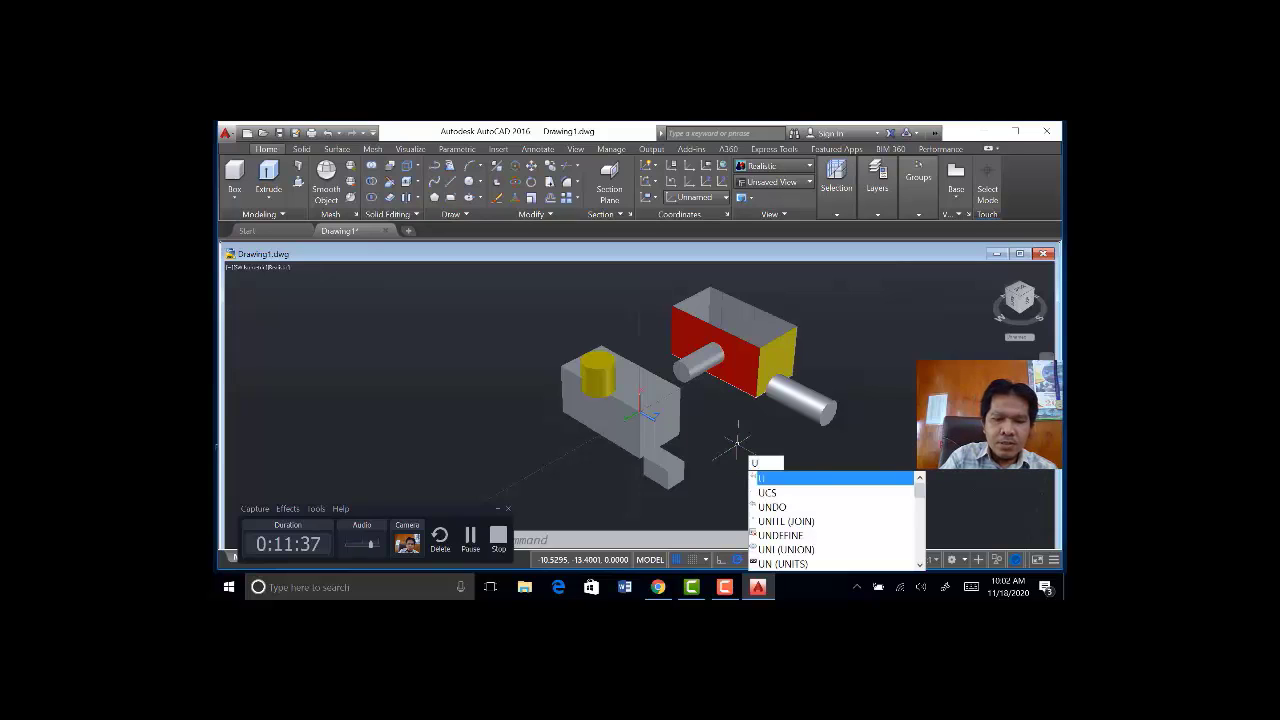
pyautogui.write('CS')
pyautogui.press('Return')
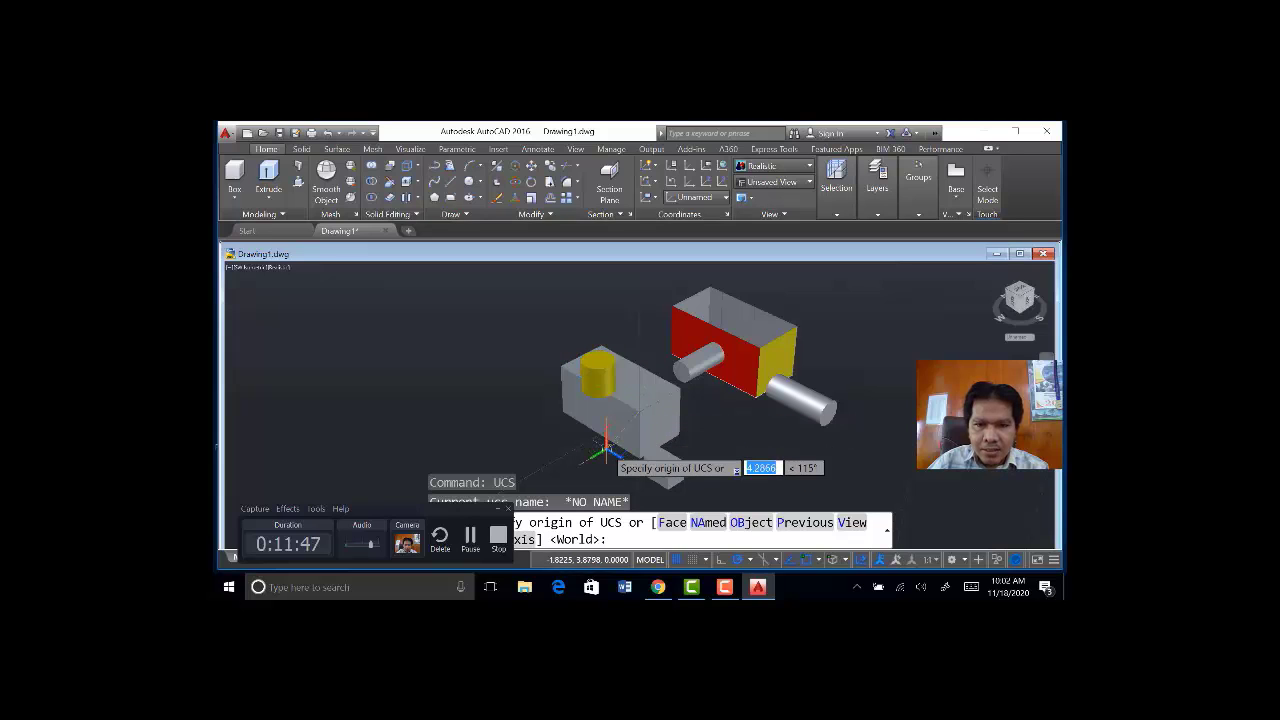
pyautogui.press('Escape')
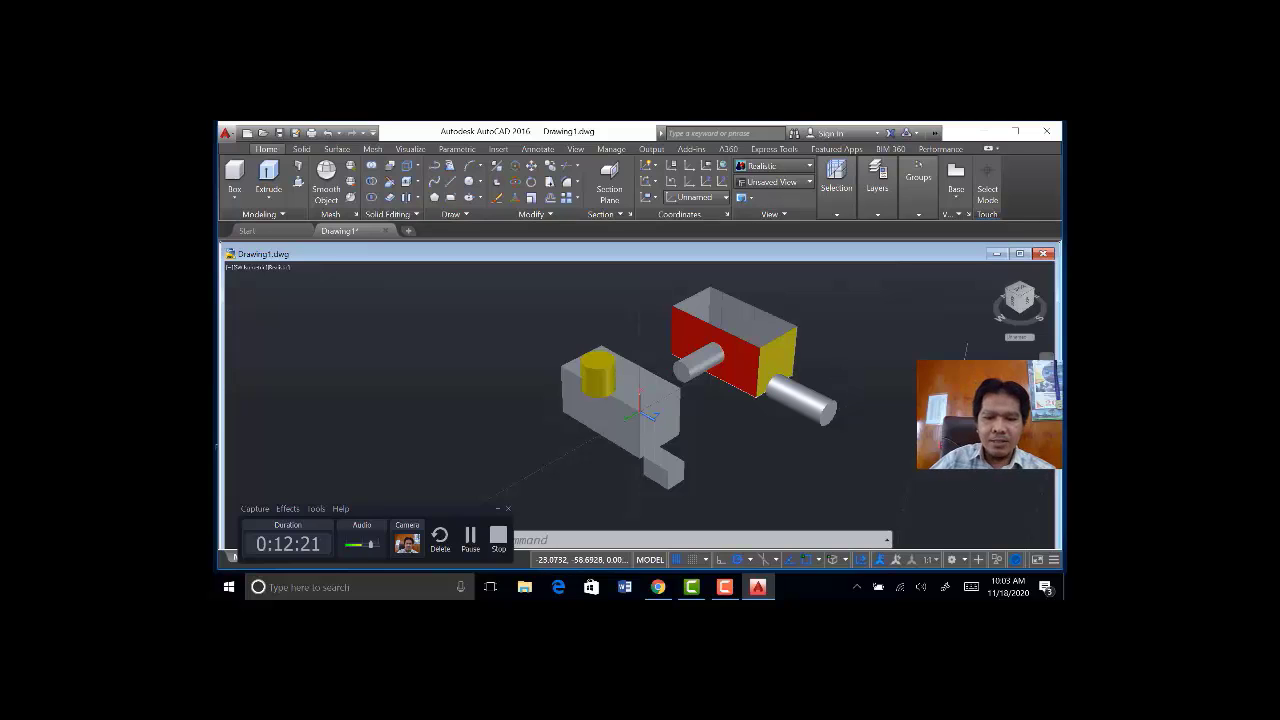
# Rotate the UCS 90 degrees about its Y axis so the XY plane lies on the solid box's top face.
pyautogui.press('Return')
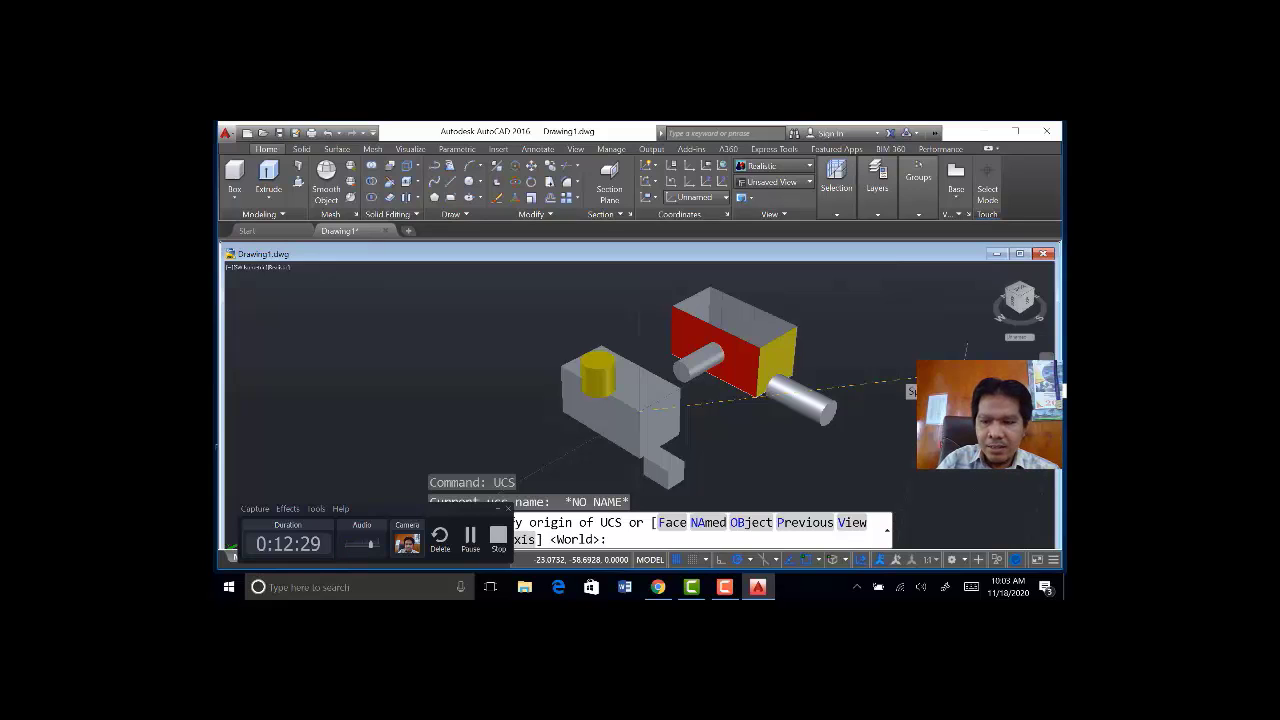
pyautogui.write('y')
pyautogui.press('Return')
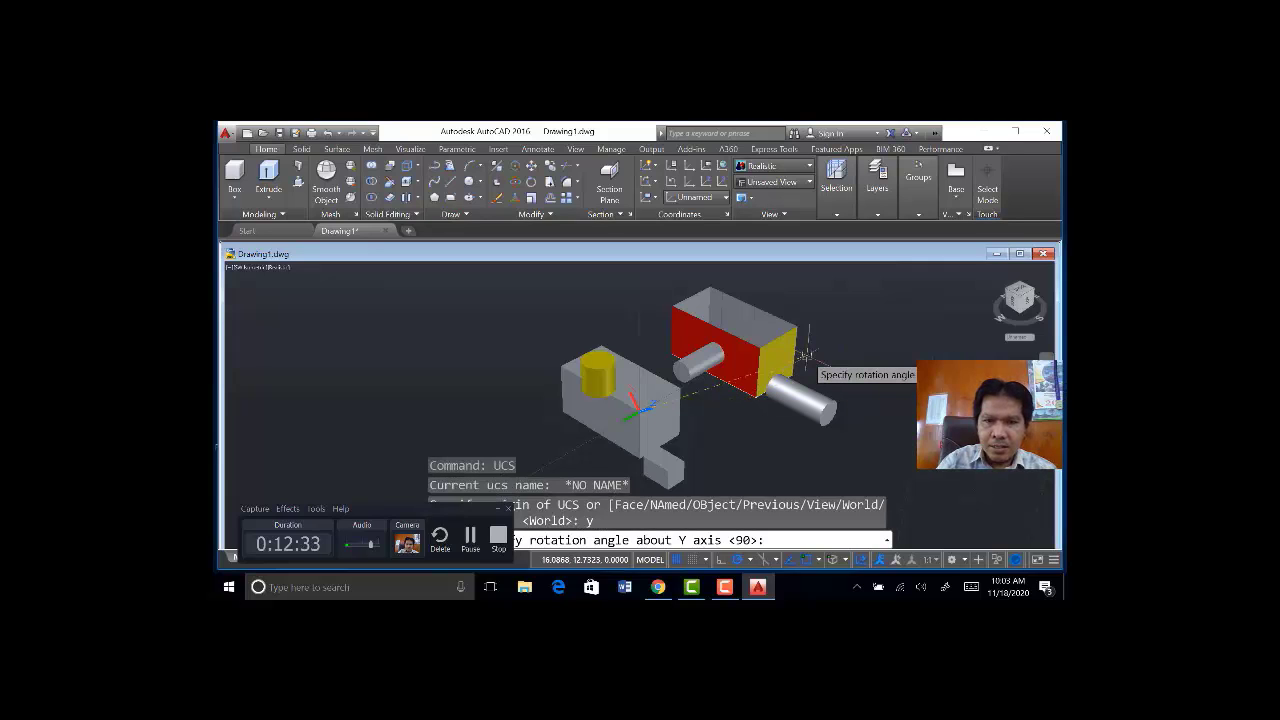
pyautogui.press('Return')
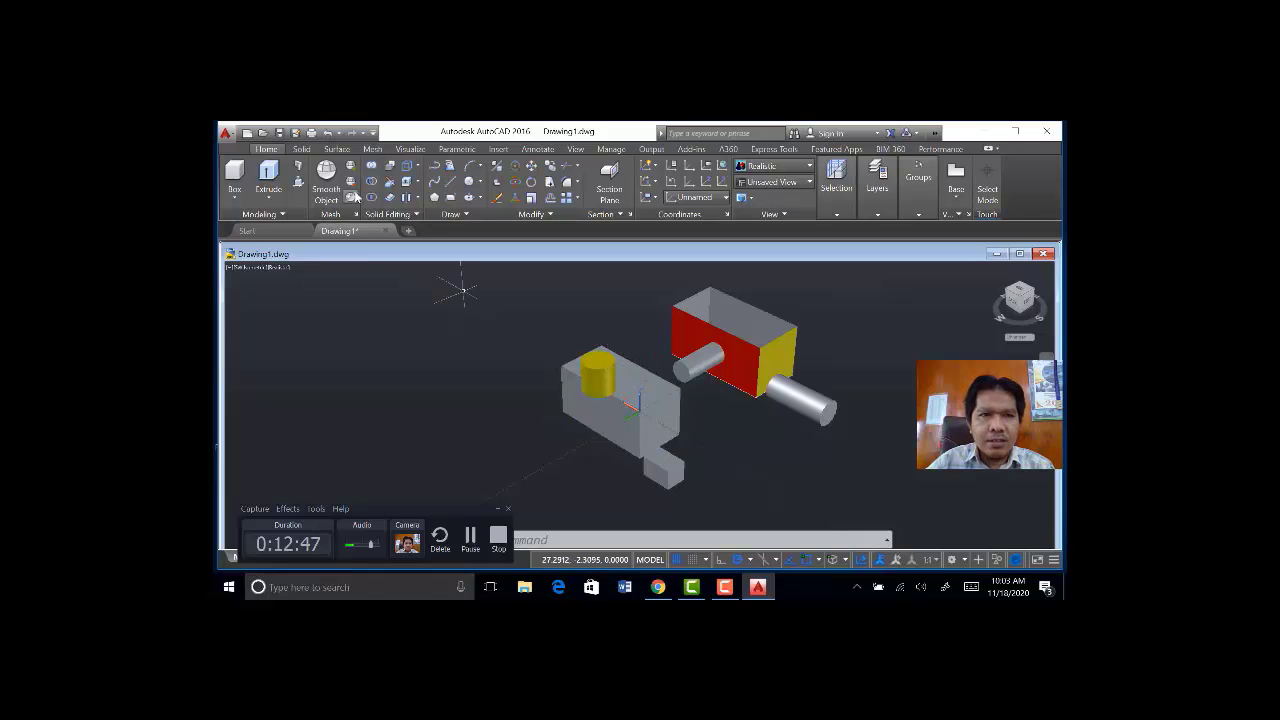
# Draw a circle with a radius of about 1.1 on the solid box's top face, near the UCS origin.
pyautogui.click(469, 182)
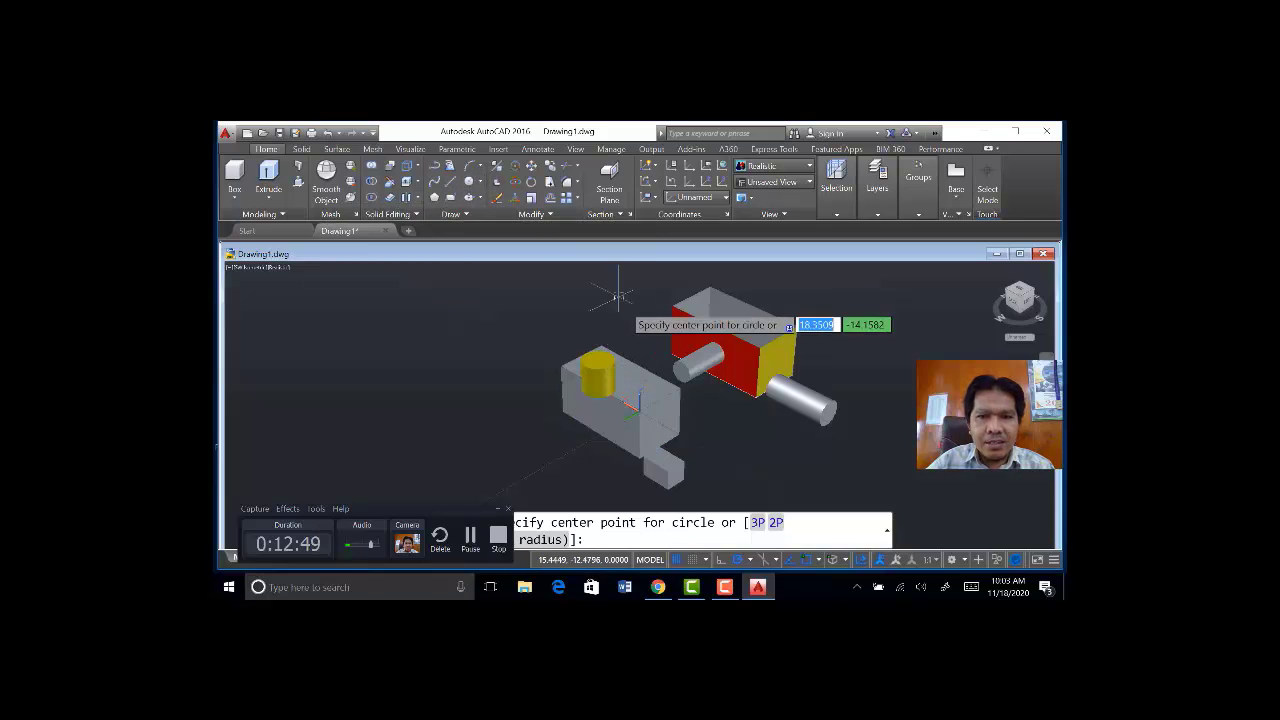
pyautogui.click(640, 402)
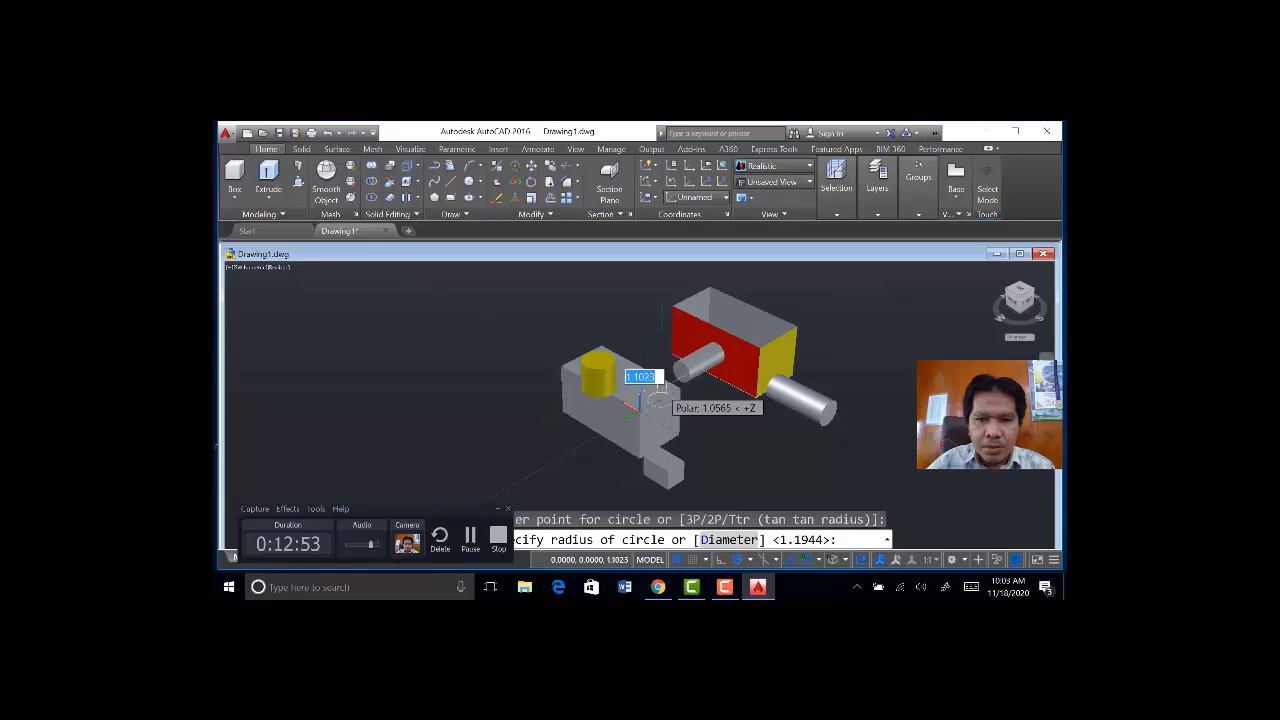
pyautogui.click(658, 398)
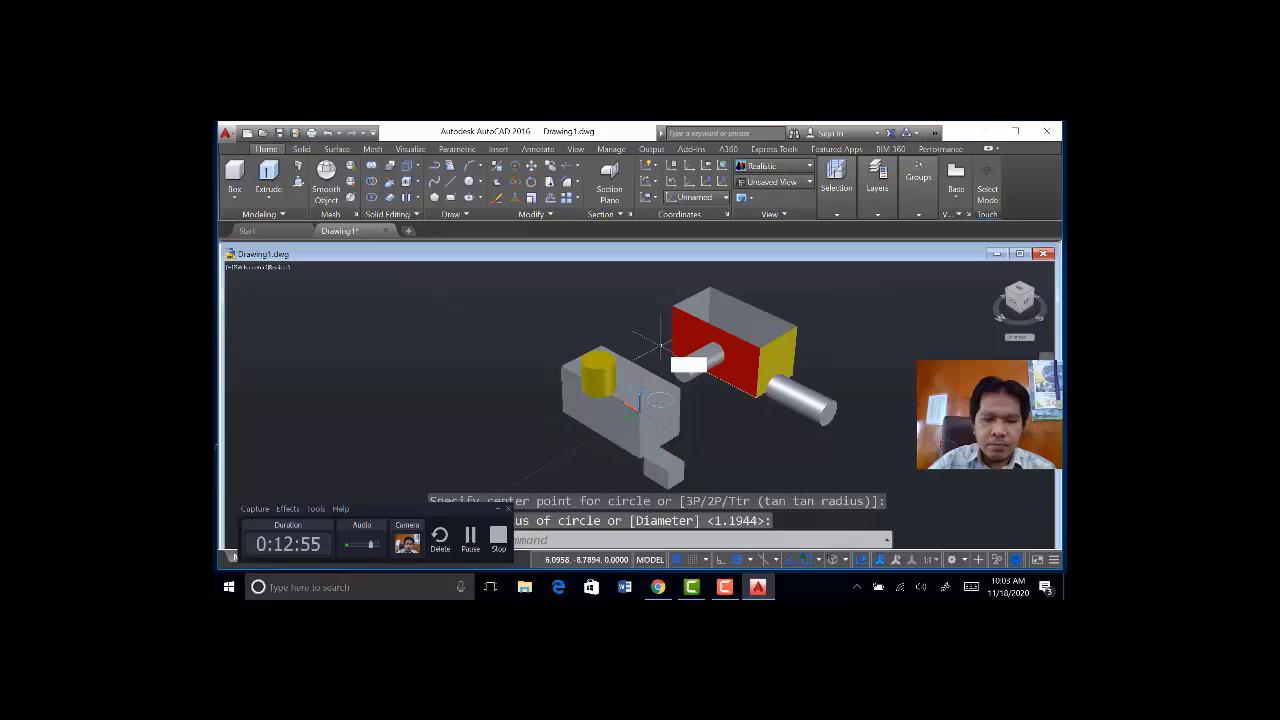
# Extrude the new circle on the solid box's top face upward into a short cylinder about 1.24 high.
pyautogui.write('ext')
pyautogui.press('Return')
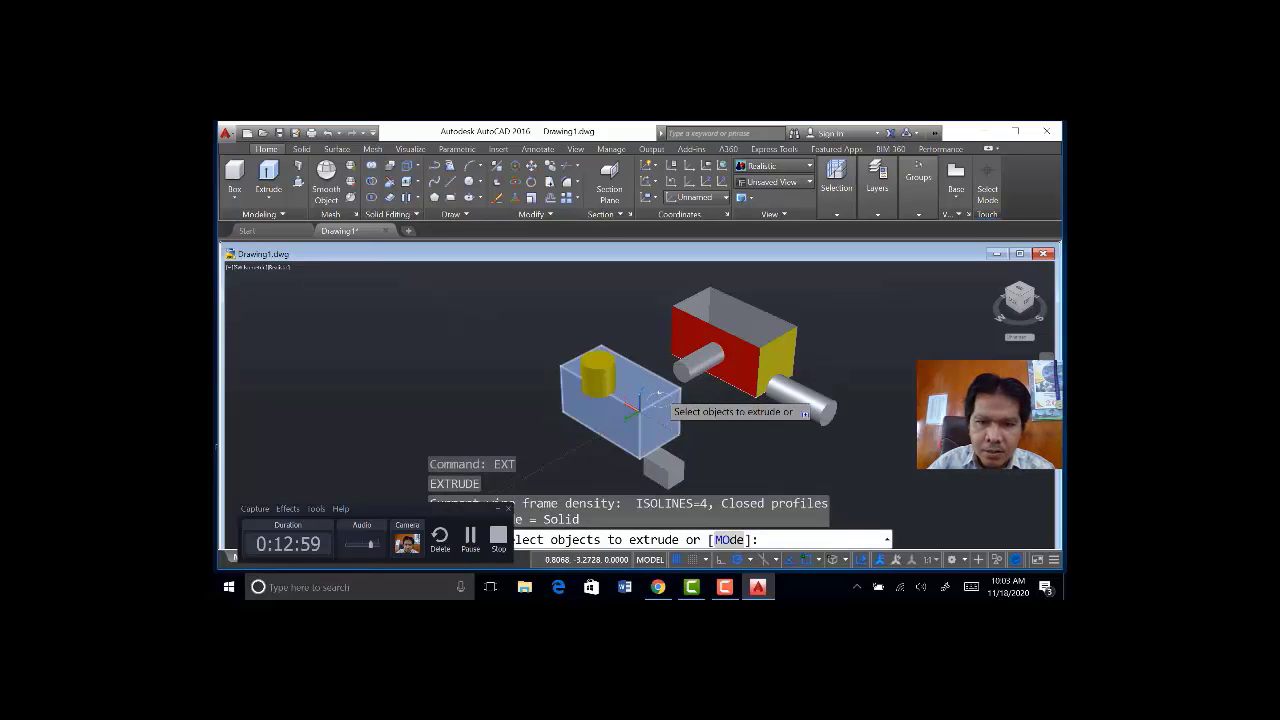
pyautogui.click(635, 412)
pyautogui.press('Return')
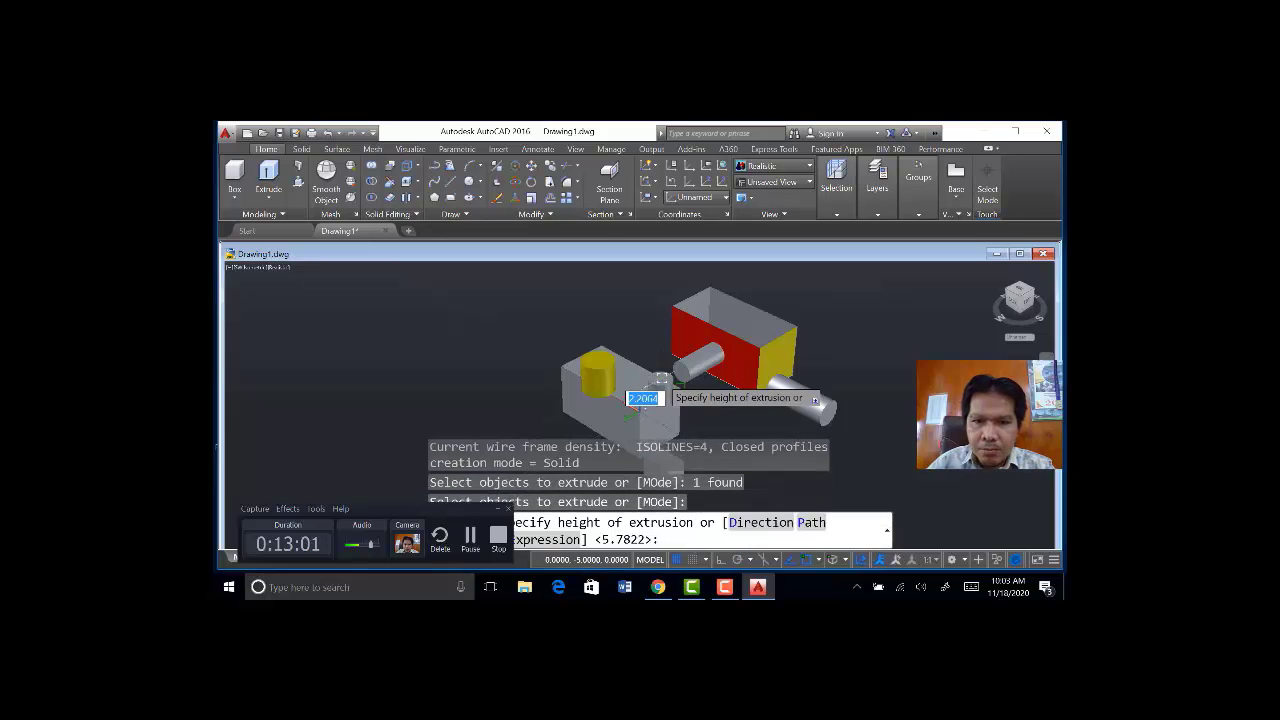
pyautogui.click(660, 383)
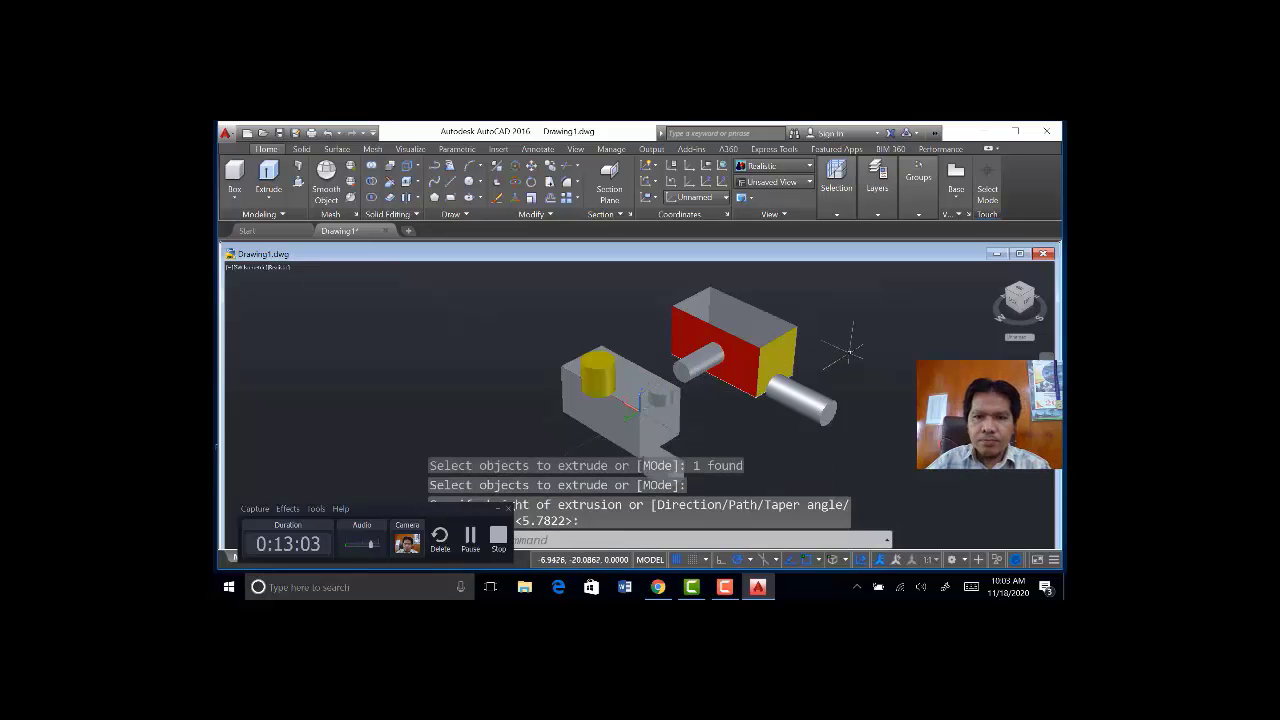
# Change the short cylinder's color to Green and clear the selection.
pyautogui.click(658, 397)
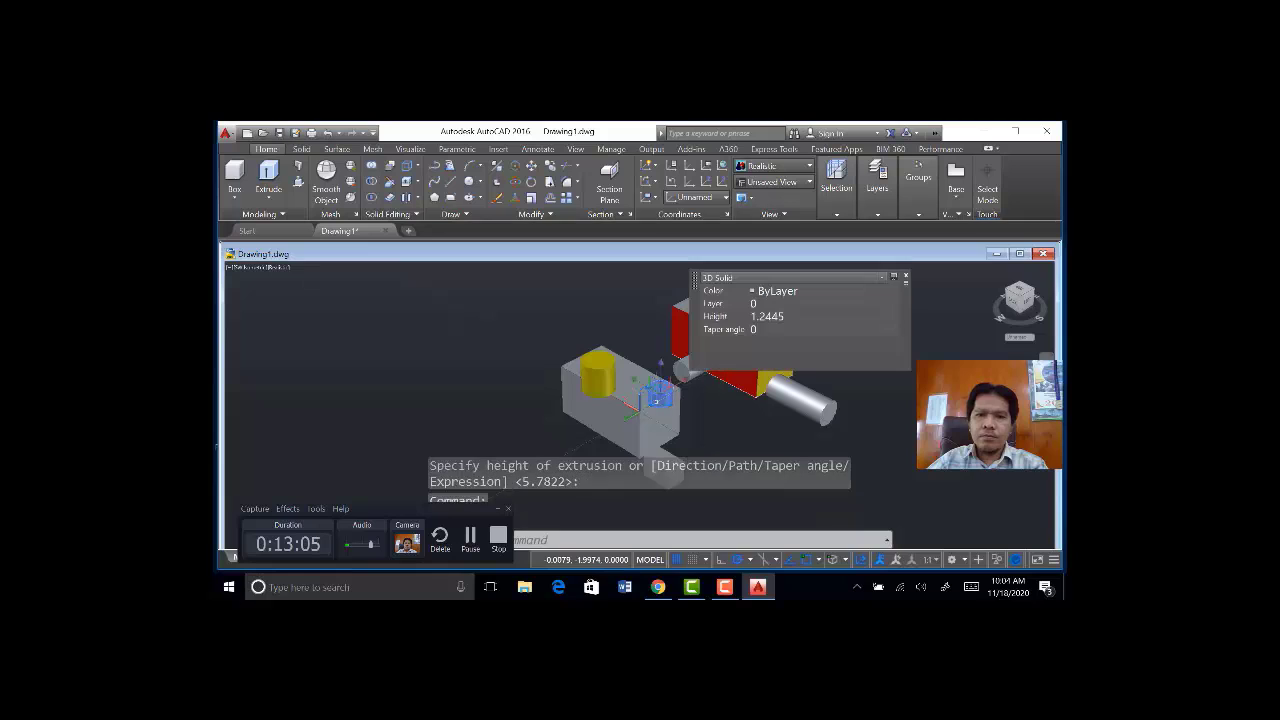
pyautogui.click(892, 290)
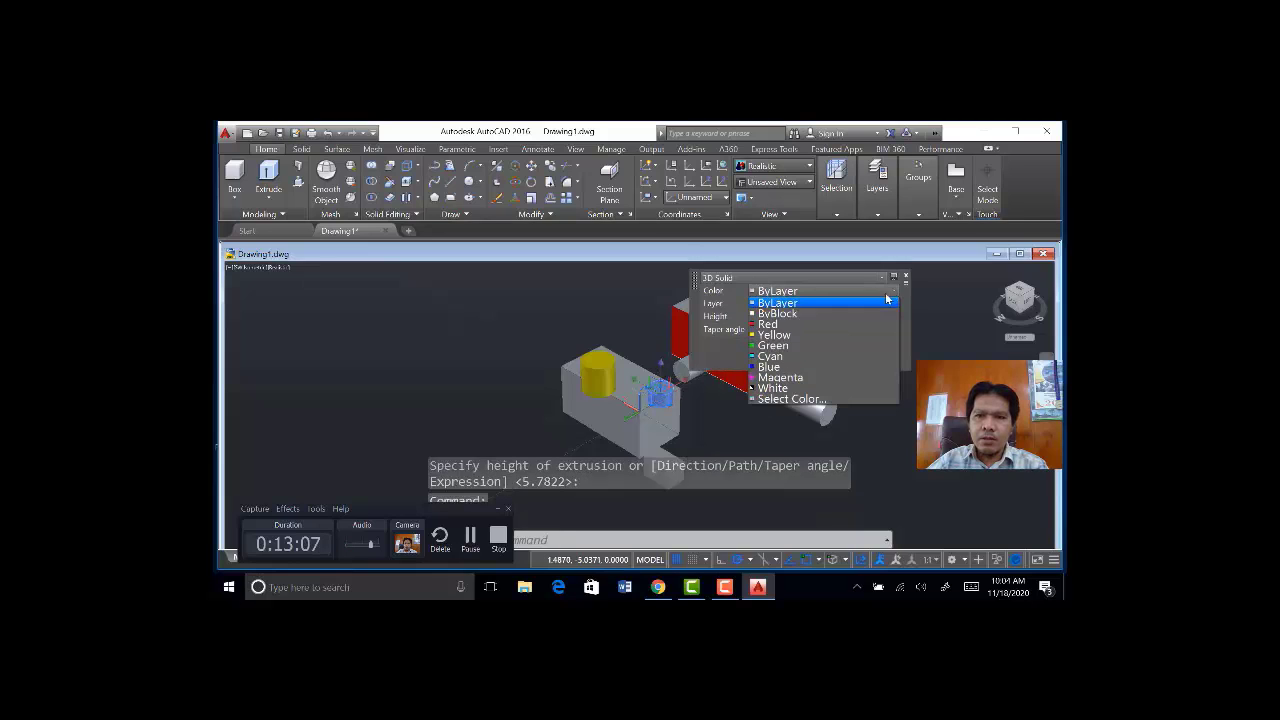
pyautogui.click(846, 344)
pyautogui.press('Escape')
pyautogui.press('Escape')
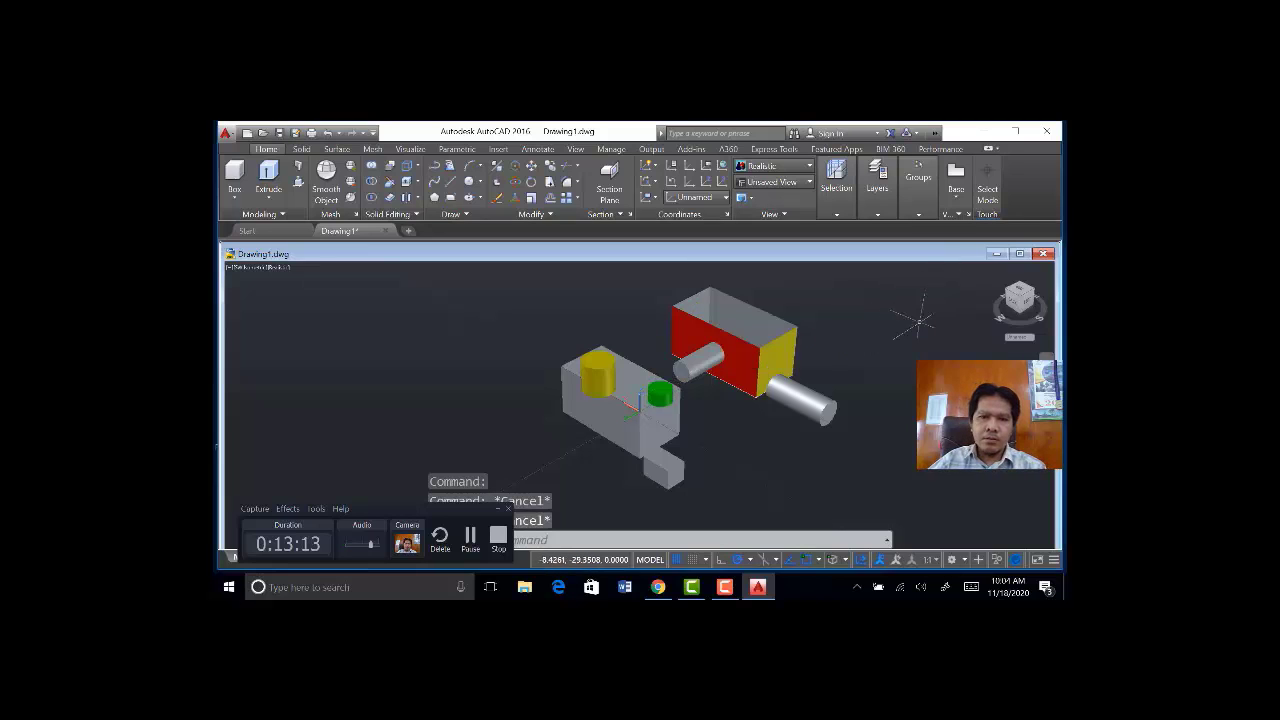
pyautogui.press('Escape')
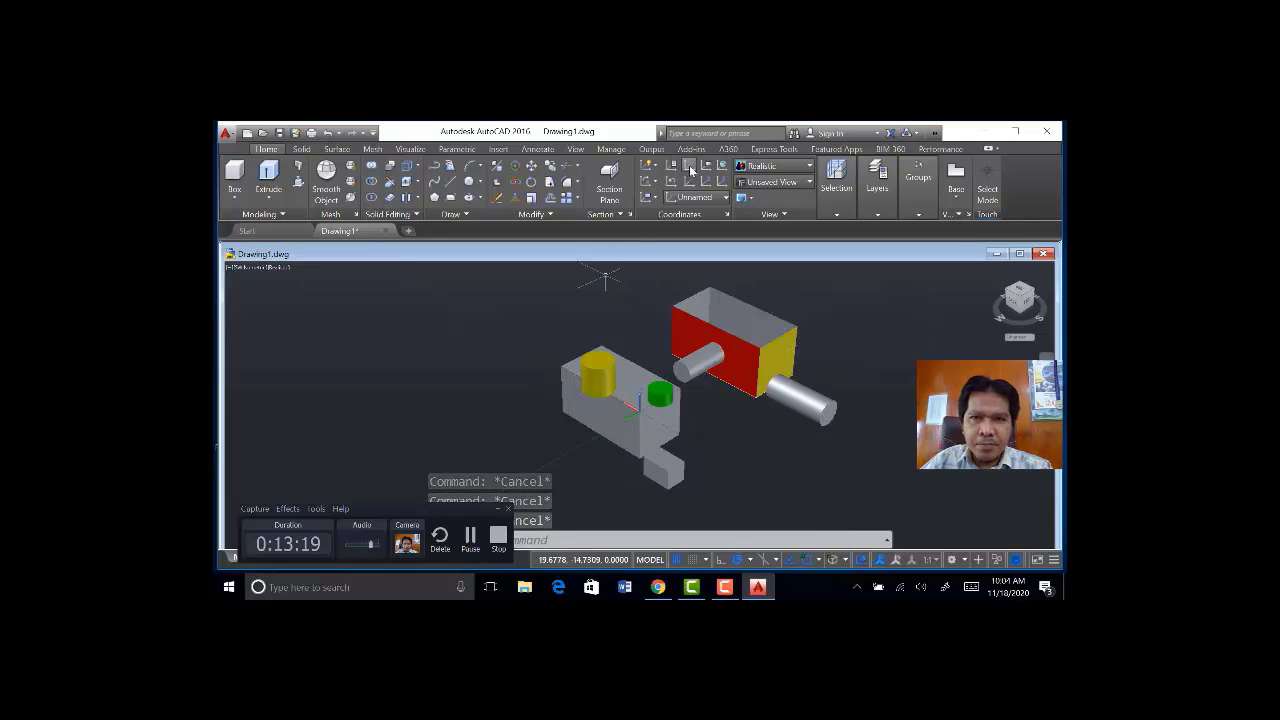
# View the model in the 2D Wireframe, Conceptual and Hidden visual styles, return to Realistic, and open the list of available visual styles.
pyautogui.click(278, 266)
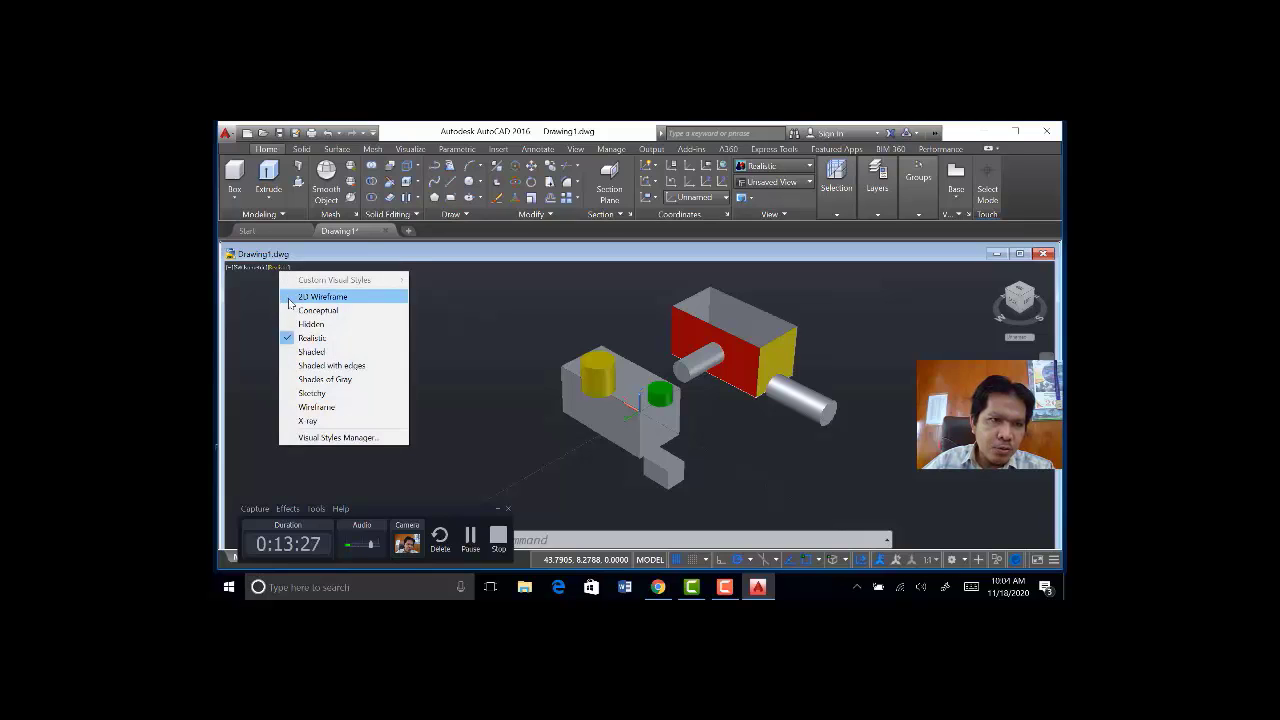
pyautogui.click(318, 297)
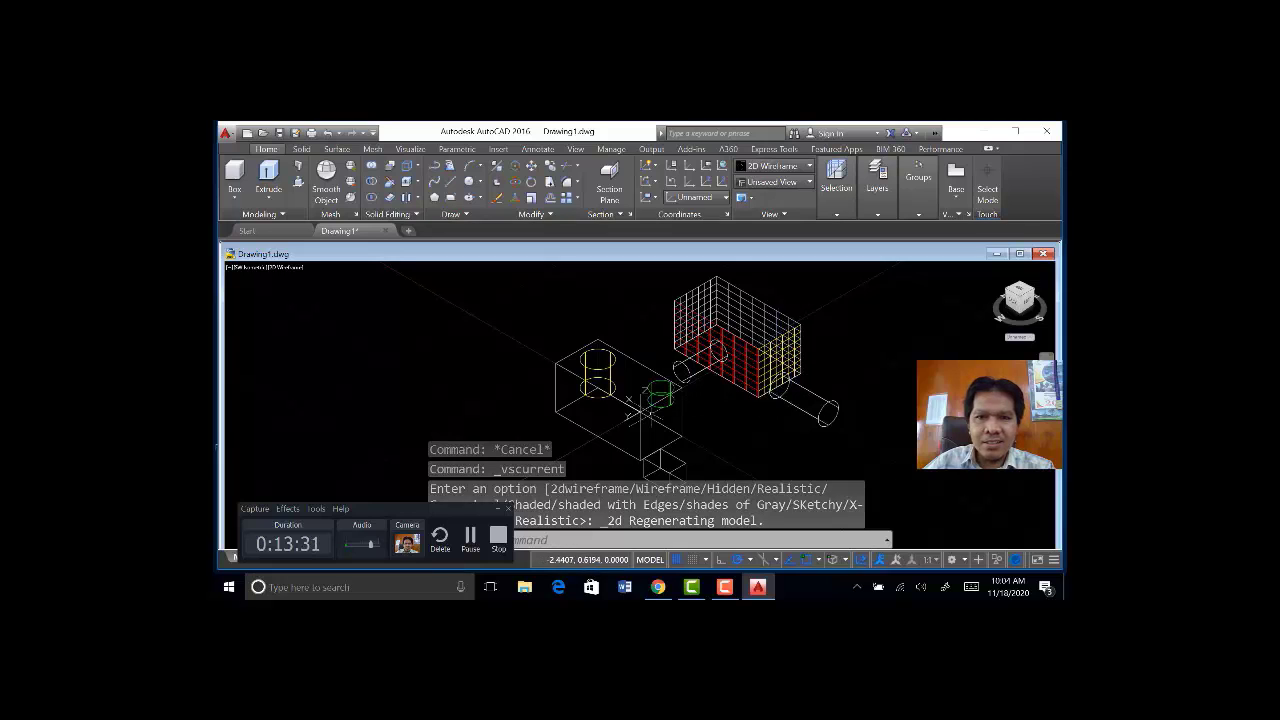
pyautogui.click(292, 269)
pyautogui.click(318, 310)
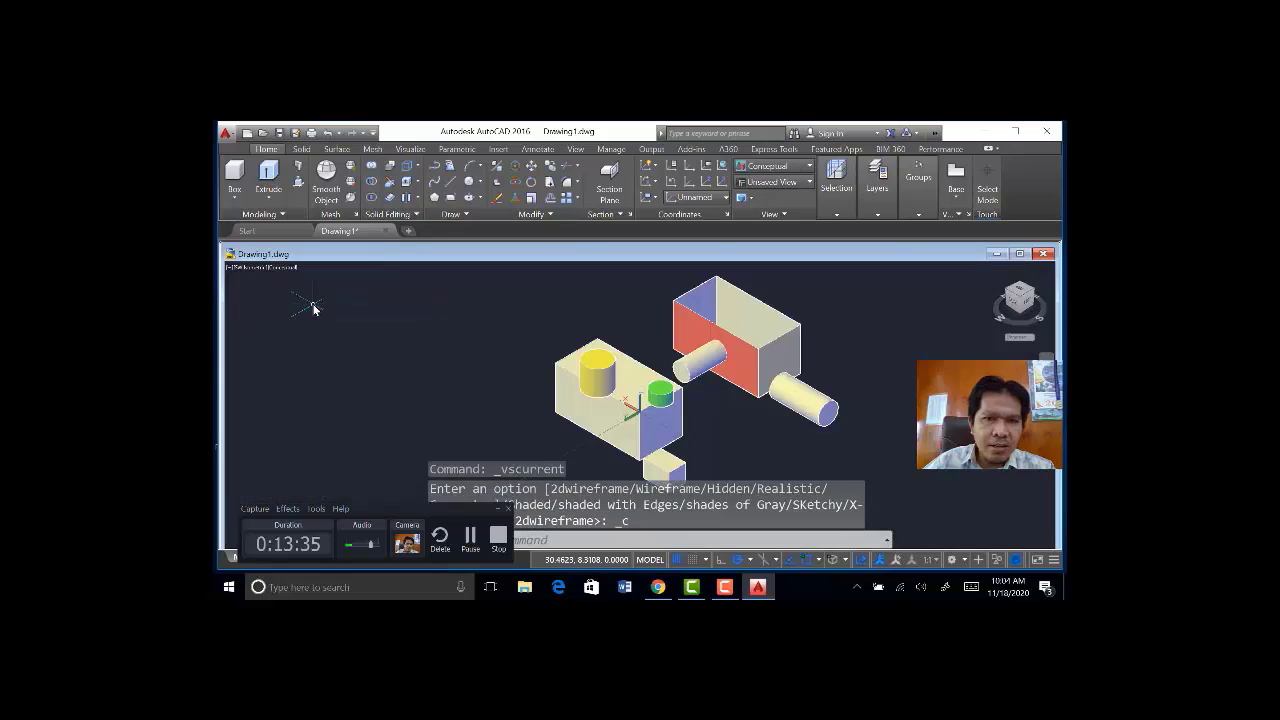
pyautogui.click(294, 269)
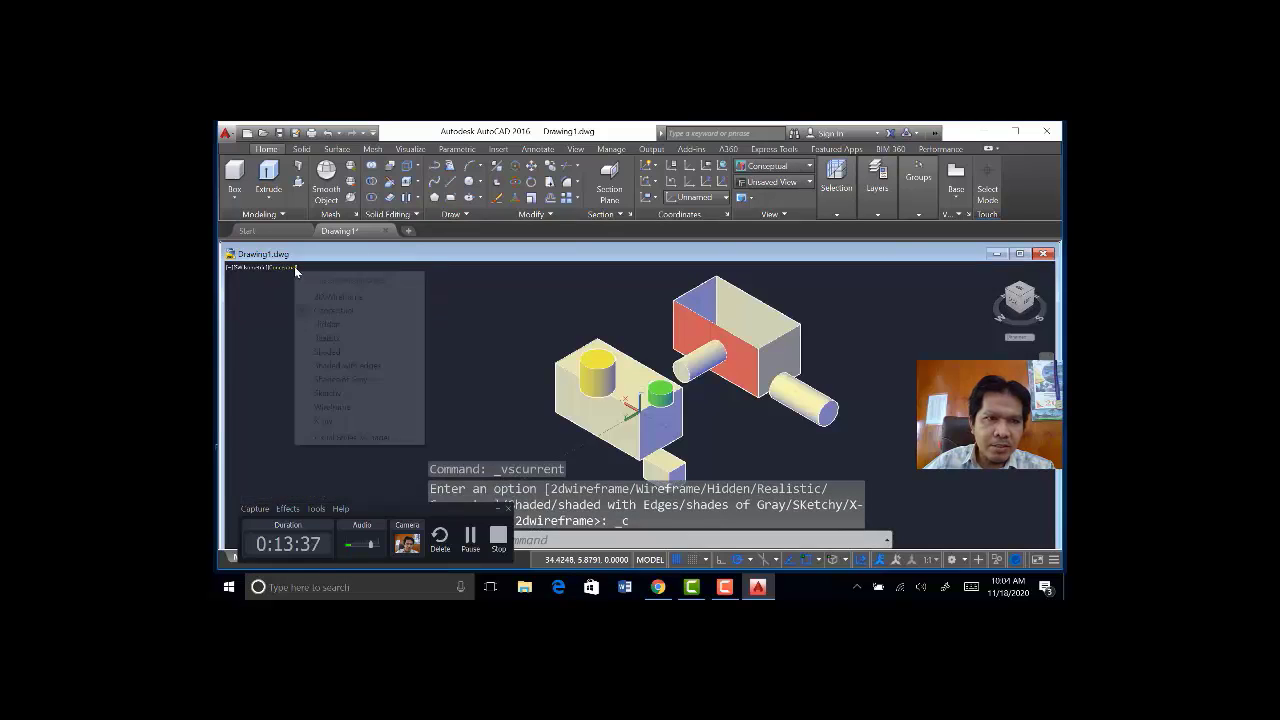
pyautogui.click(316, 324)
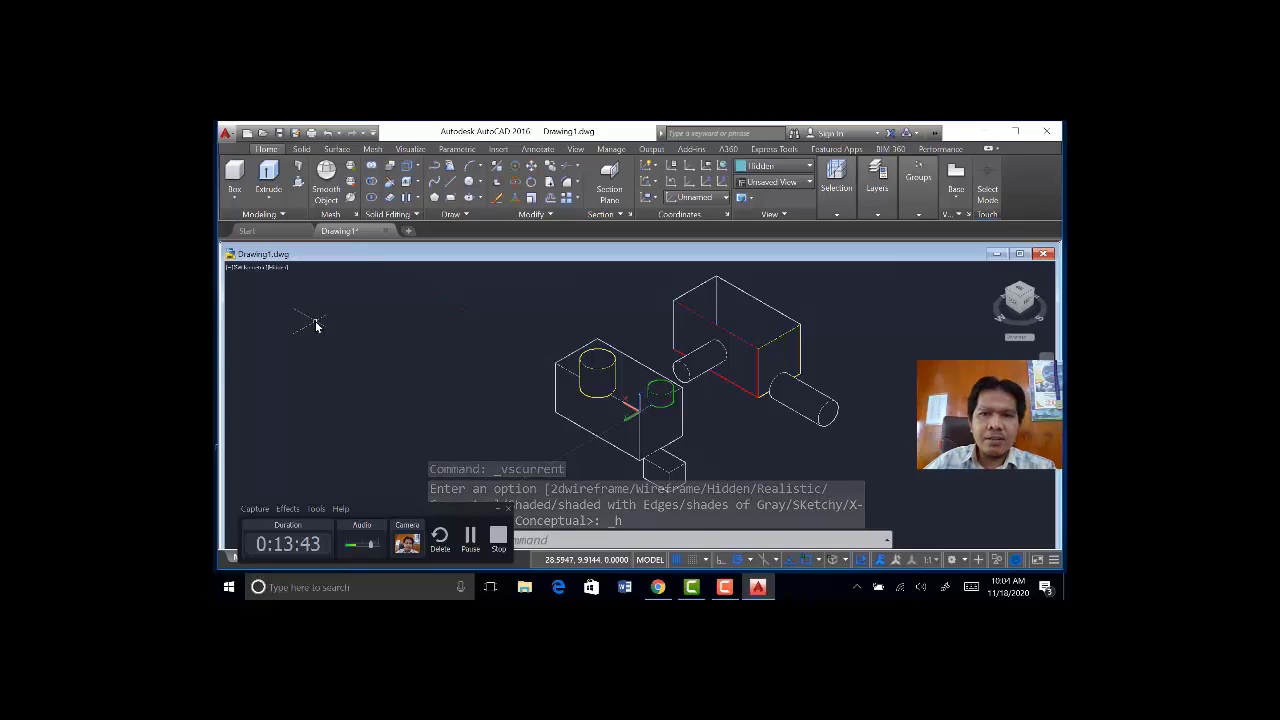
pyautogui.click(275, 268)
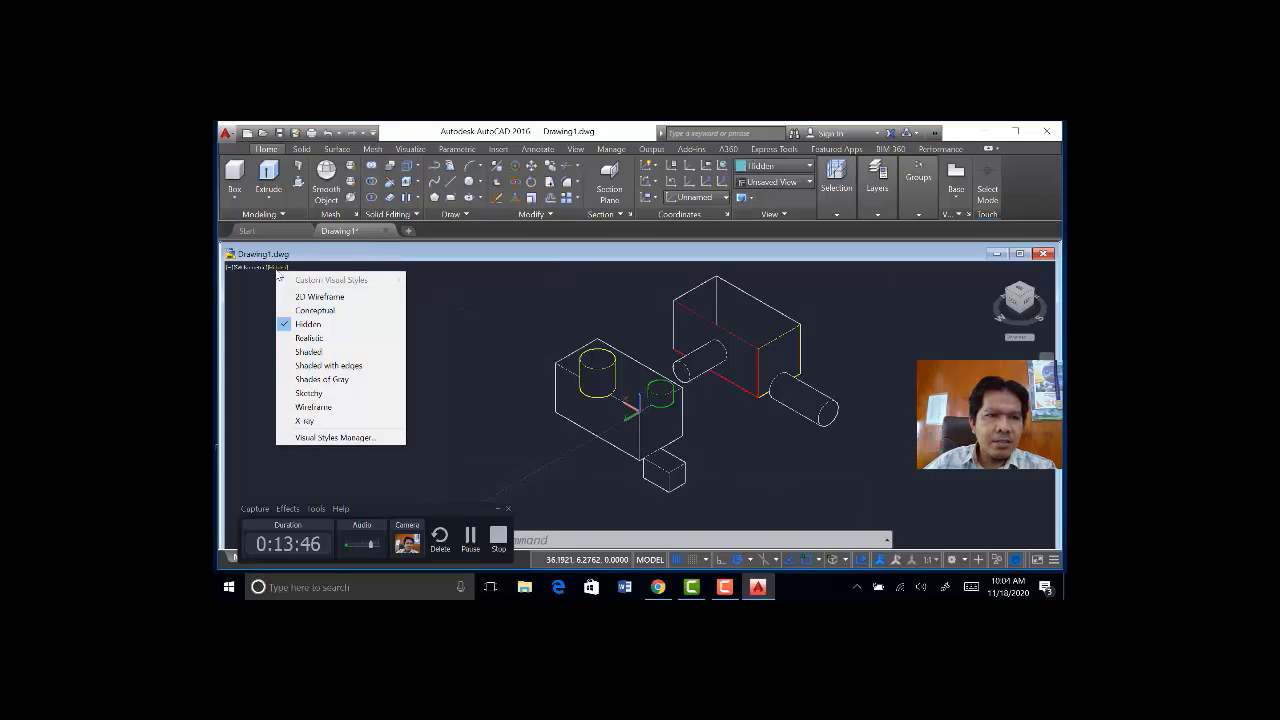
pyautogui.click(290, 338)
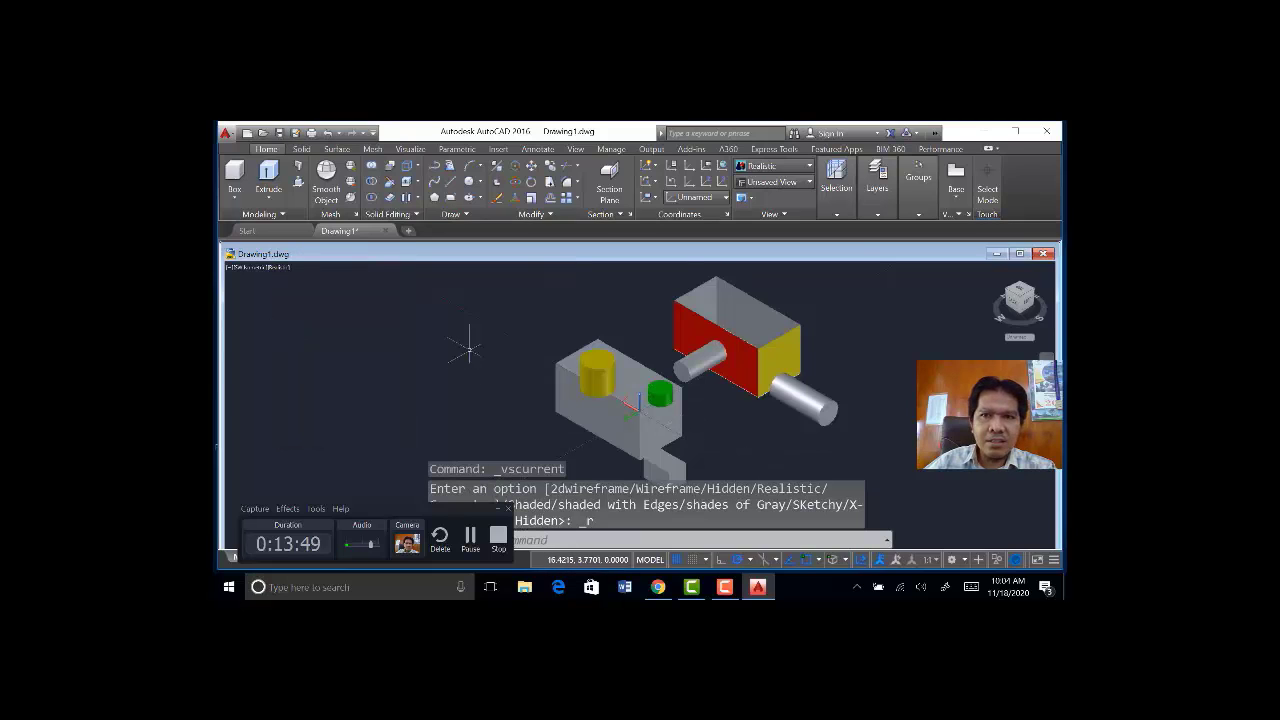
pyautogui.click(810, 168)
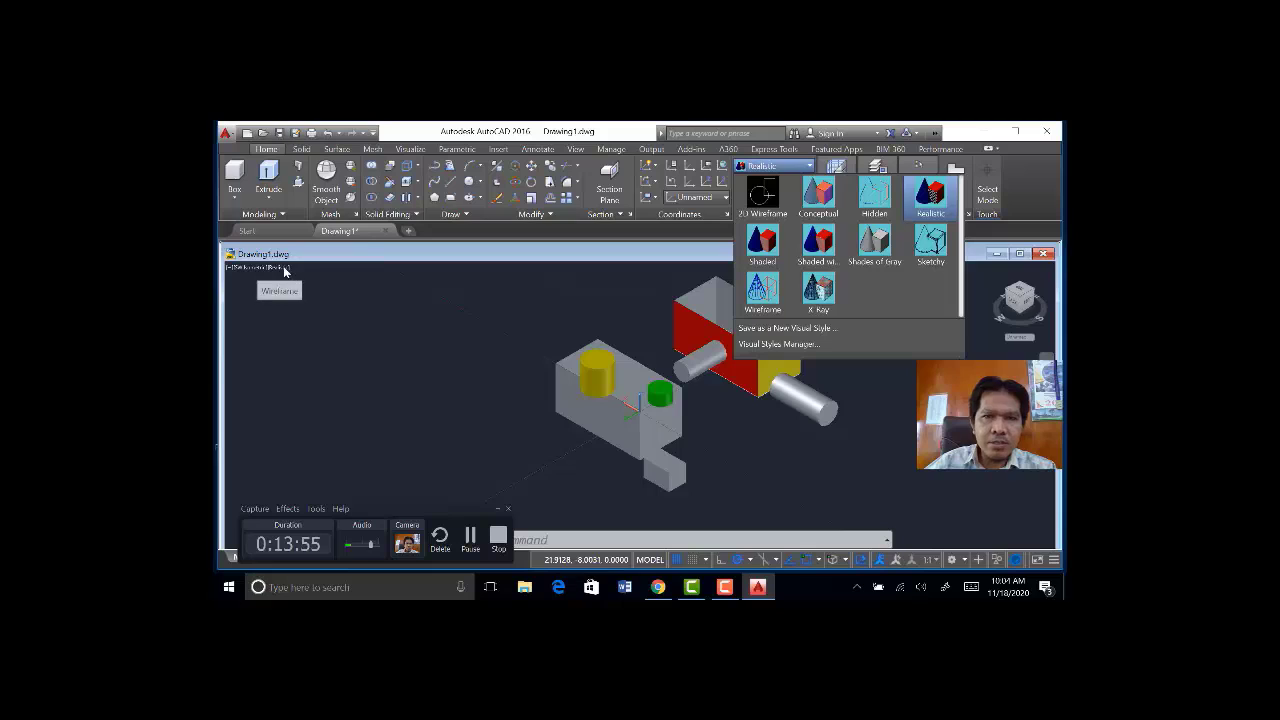
# View the model from the SE Isometric, Front and Left directions, and return to the home isometric view.
pyautogui.click(557, 281)
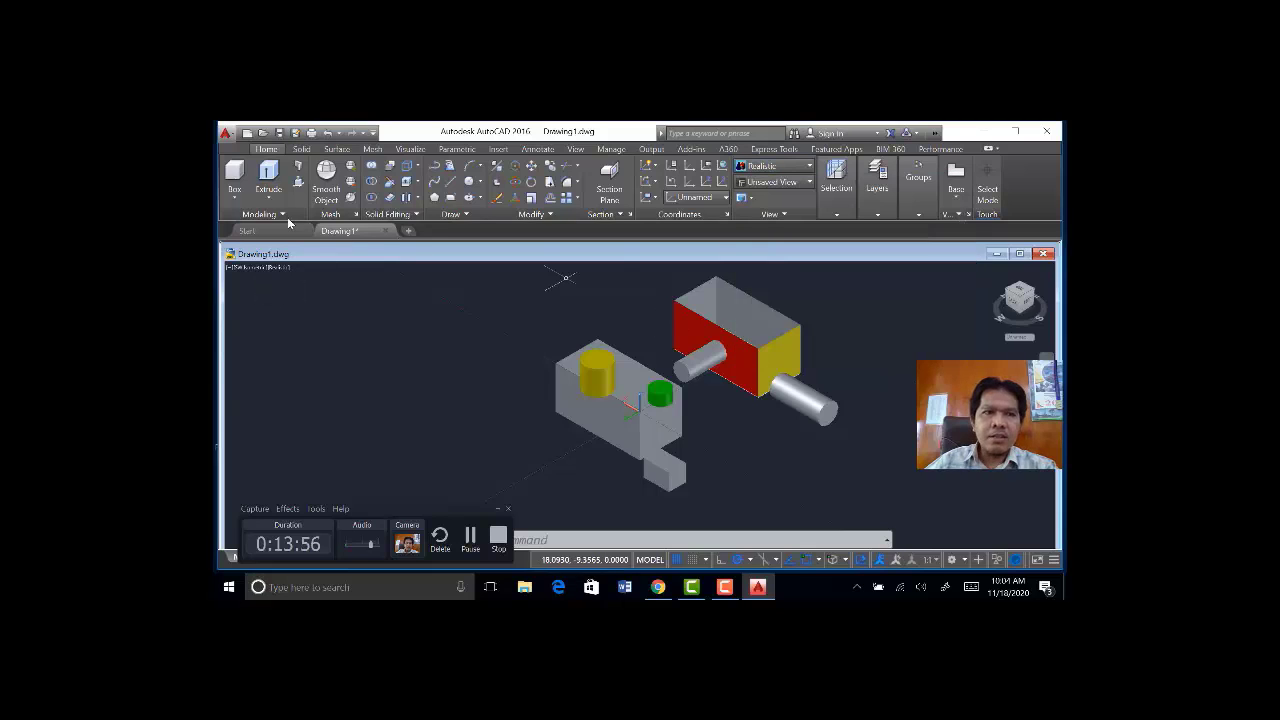
pyautogui.click(246, 268)
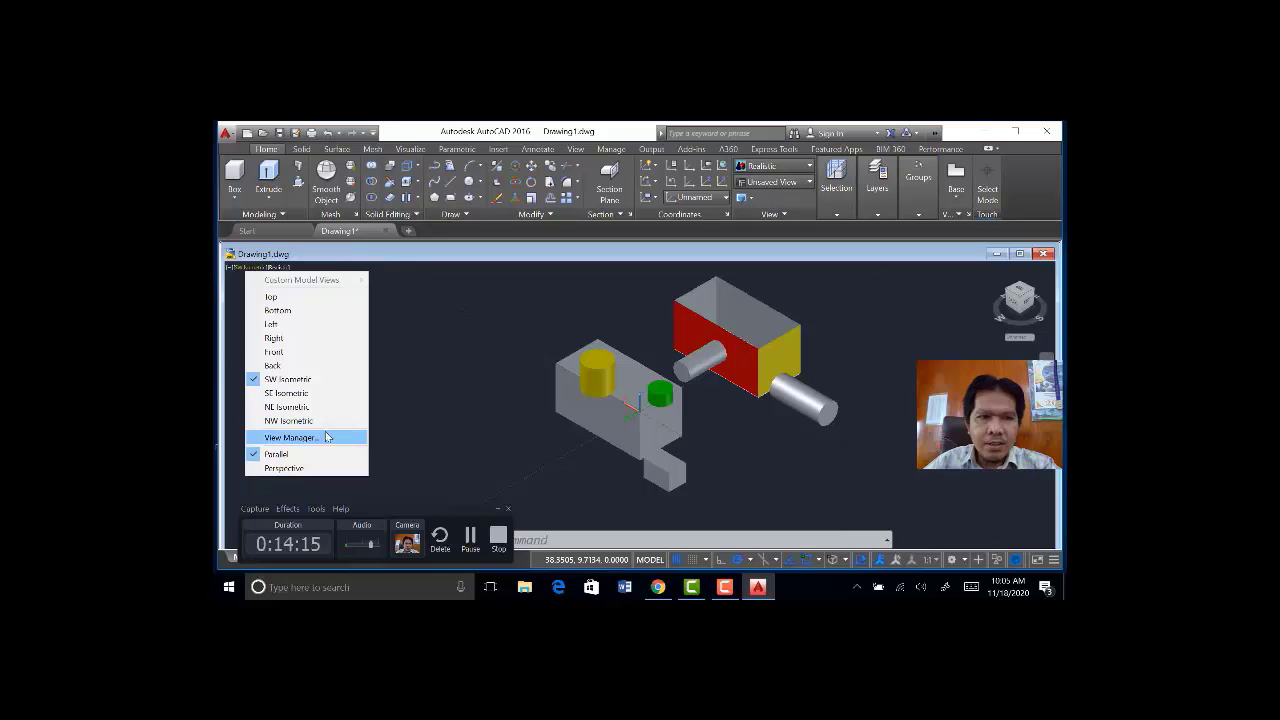
pyautogui.click(294, 393)
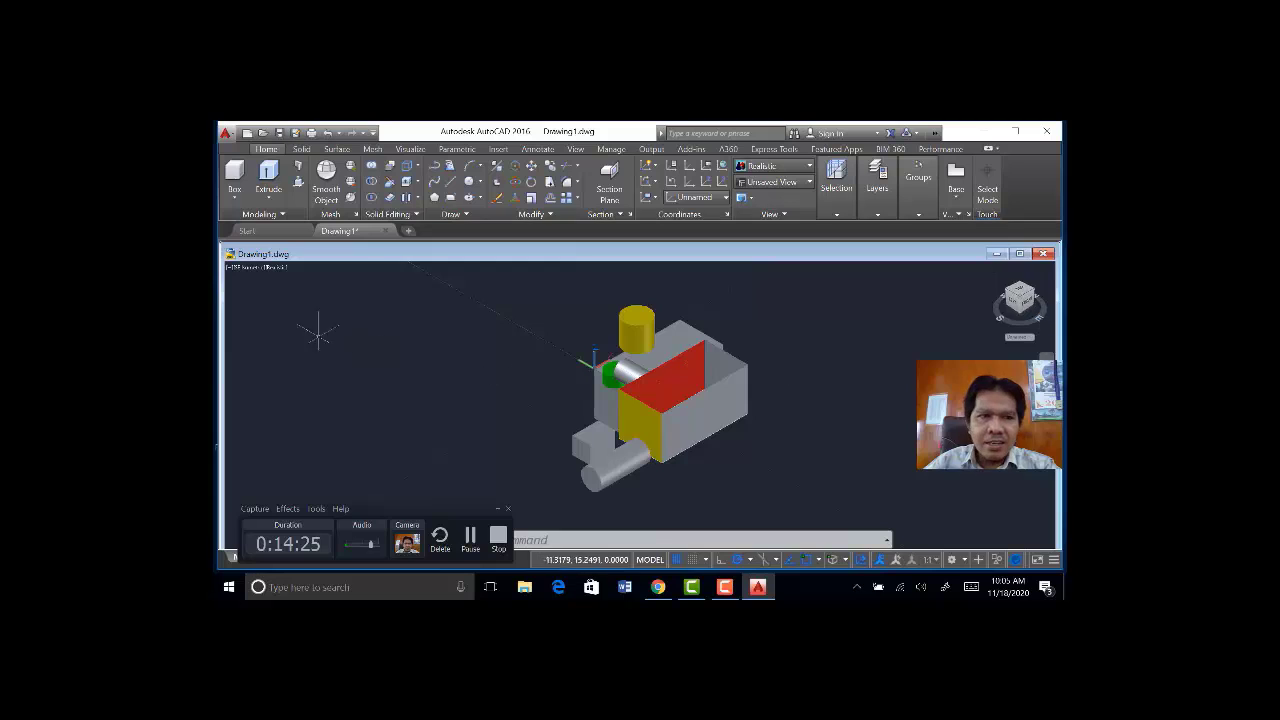
pyautogui.click(251, 268)
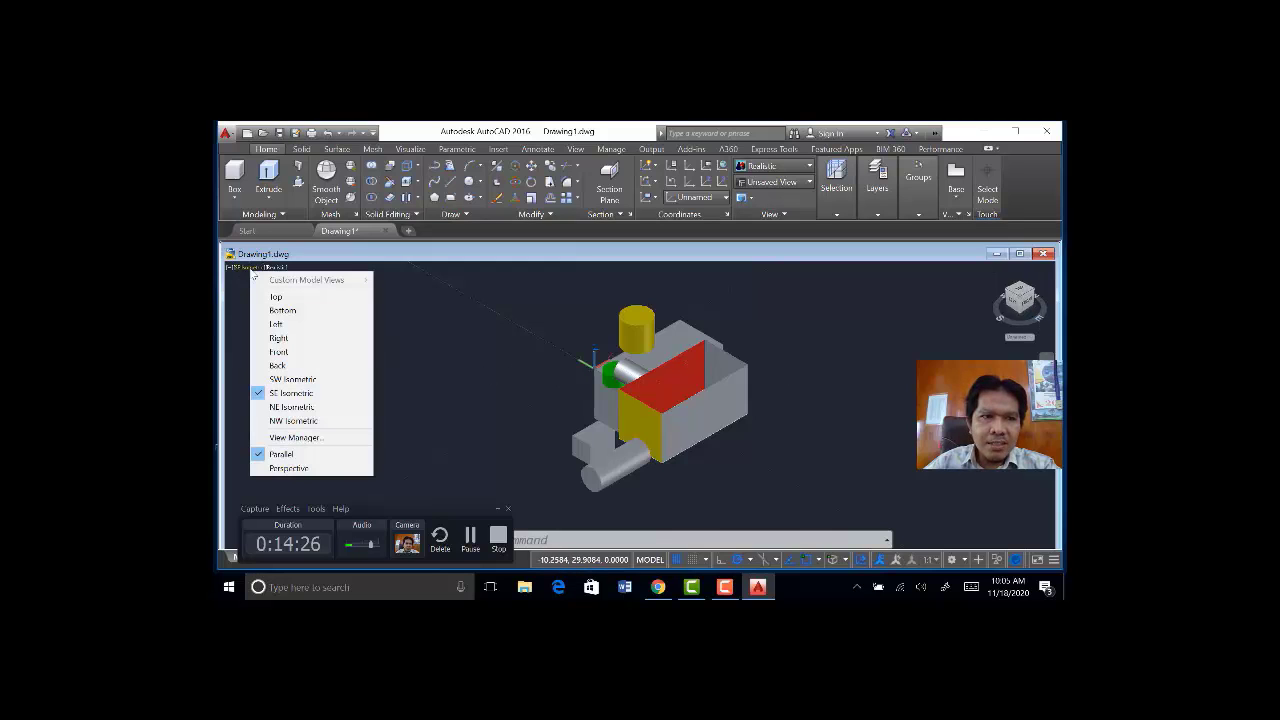
pyautogui.click(277, 352)
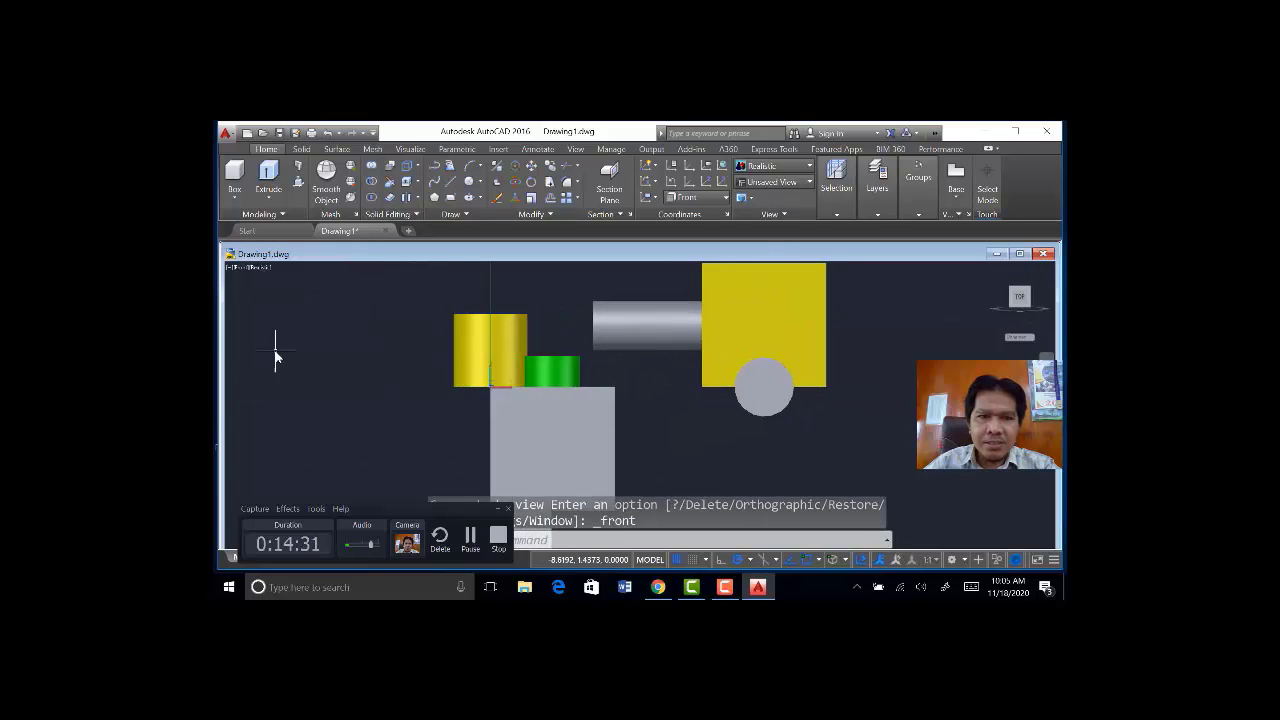
pyautogui.click(243, 266)
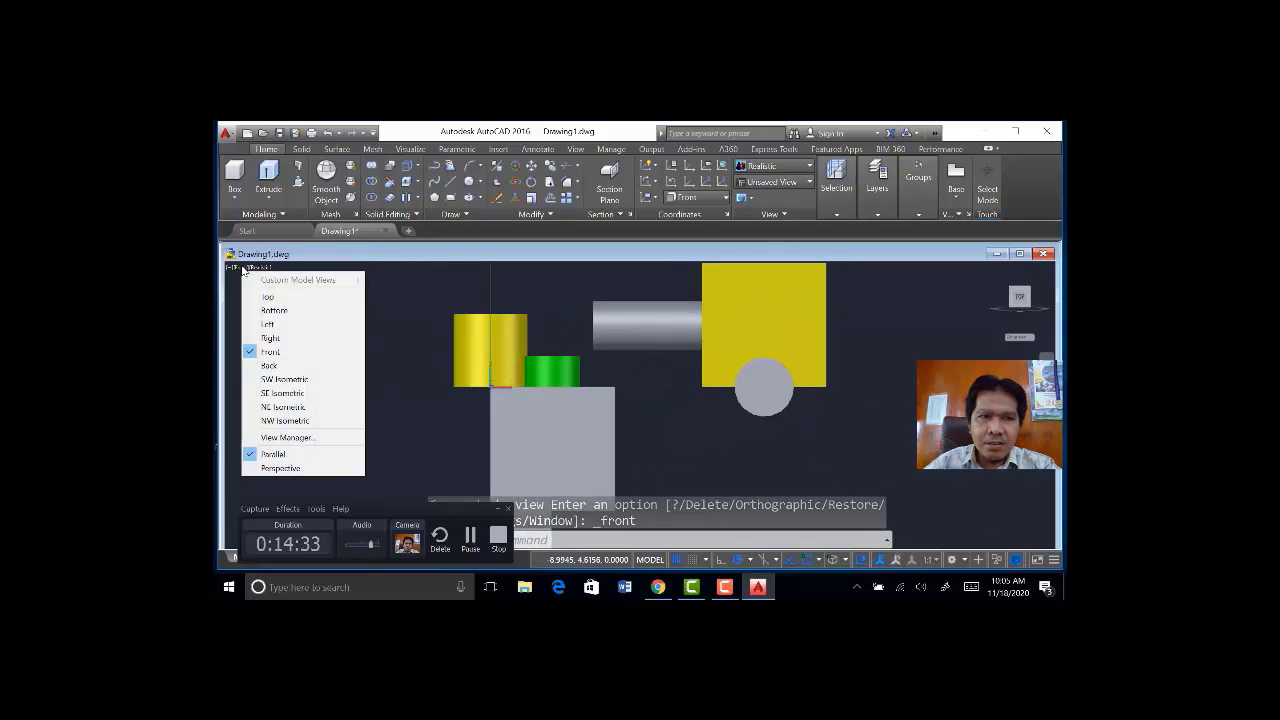
pyautogui.click(268, 325)
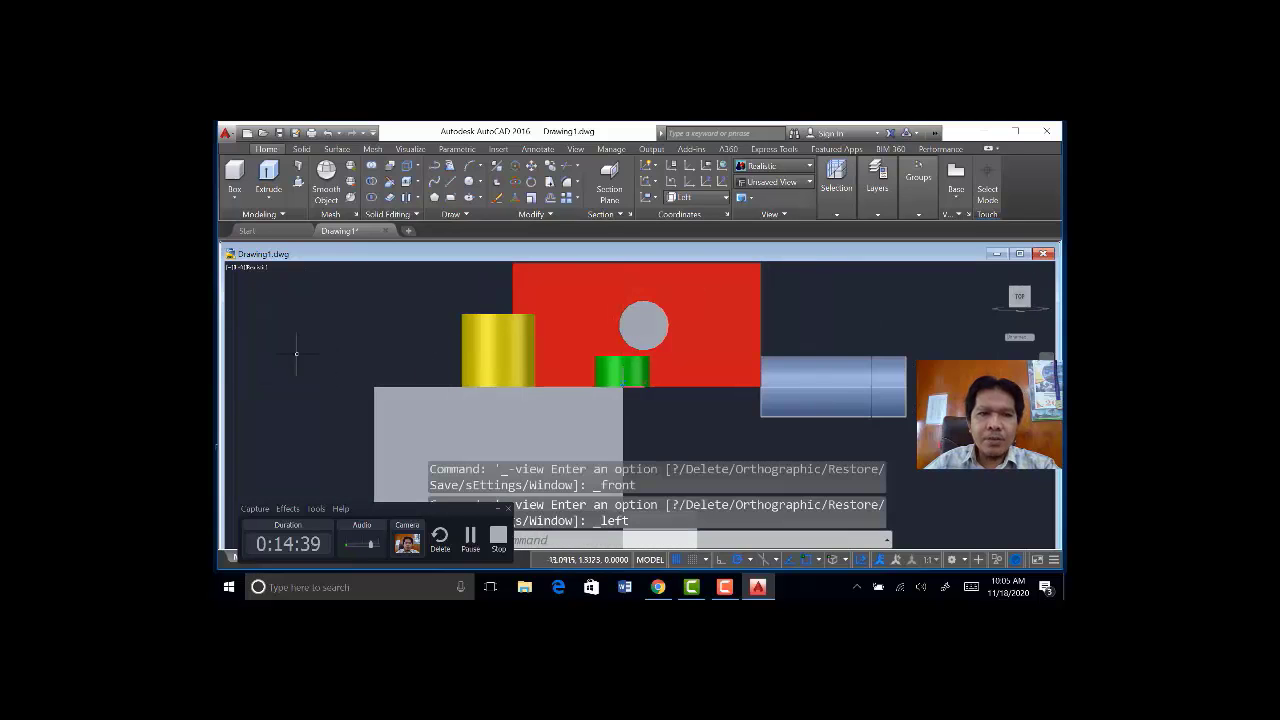
pyautogui.click(994, 272)
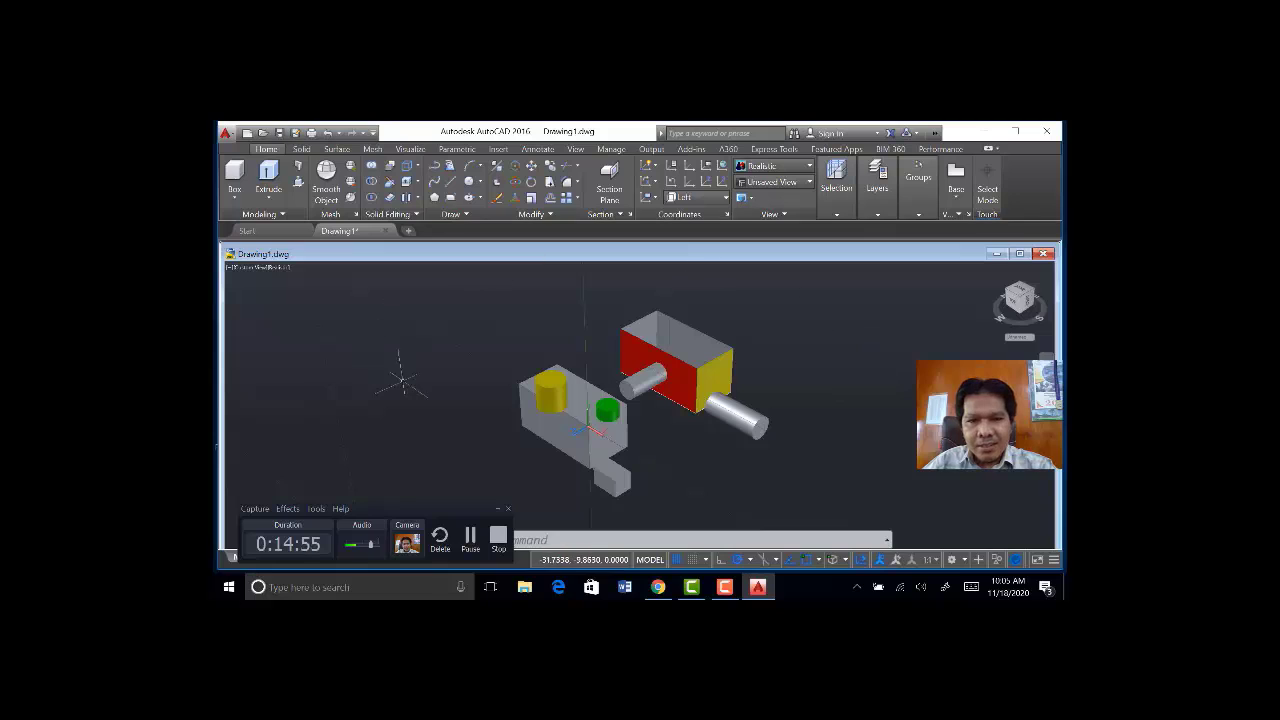
# Move the UCS origin to the center of the outer end face of the cylinder projecting from the yellow face.
pyautogui.click(592, 428)
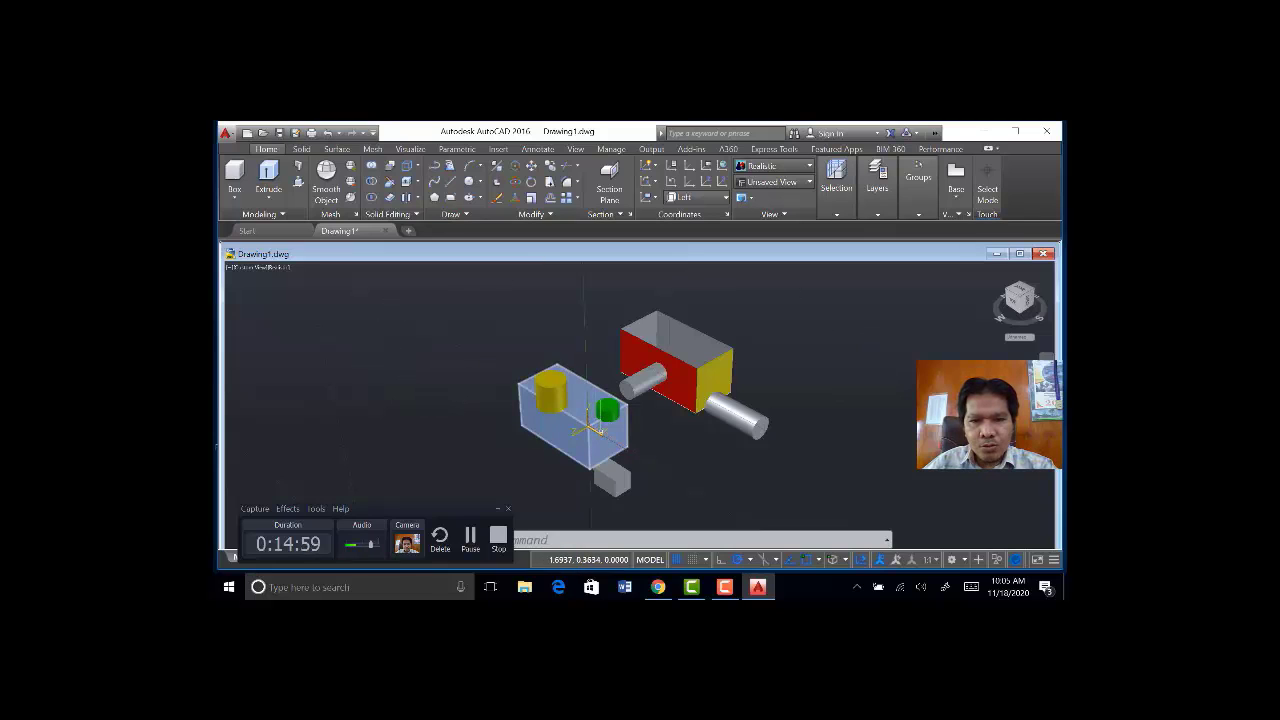
pyautogui.press('Escape')
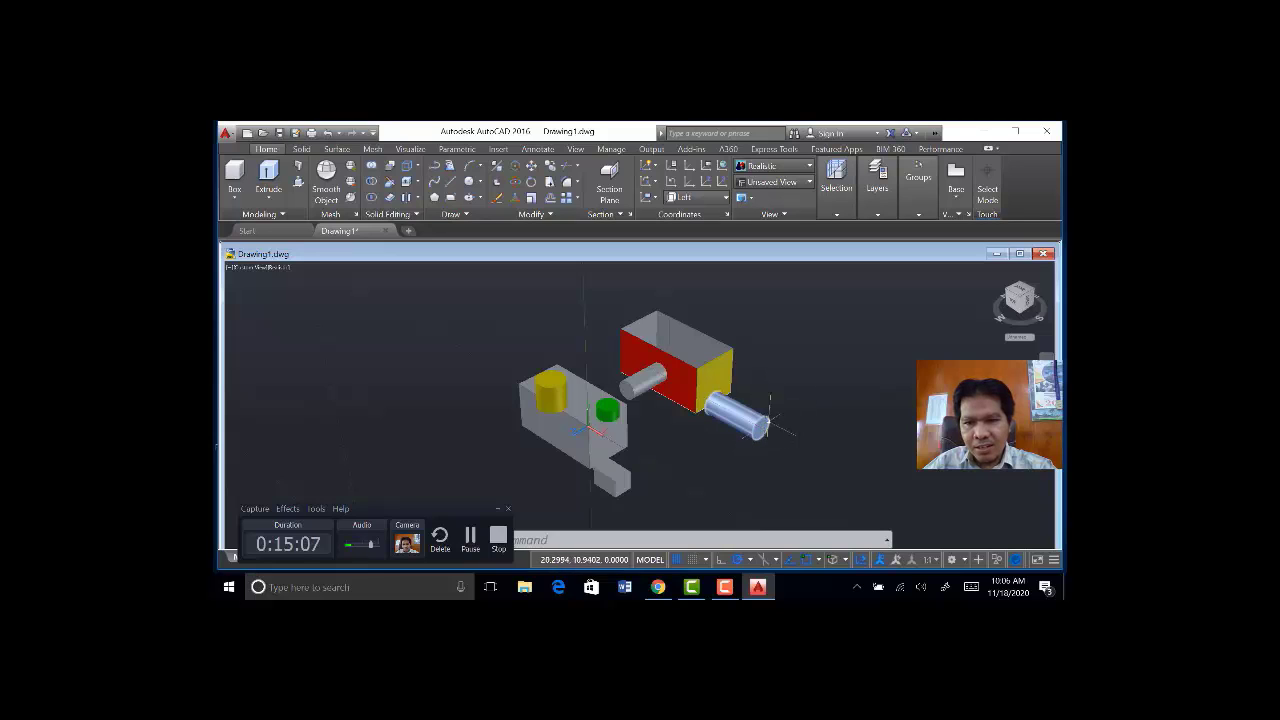
pyautogui.write('UC')
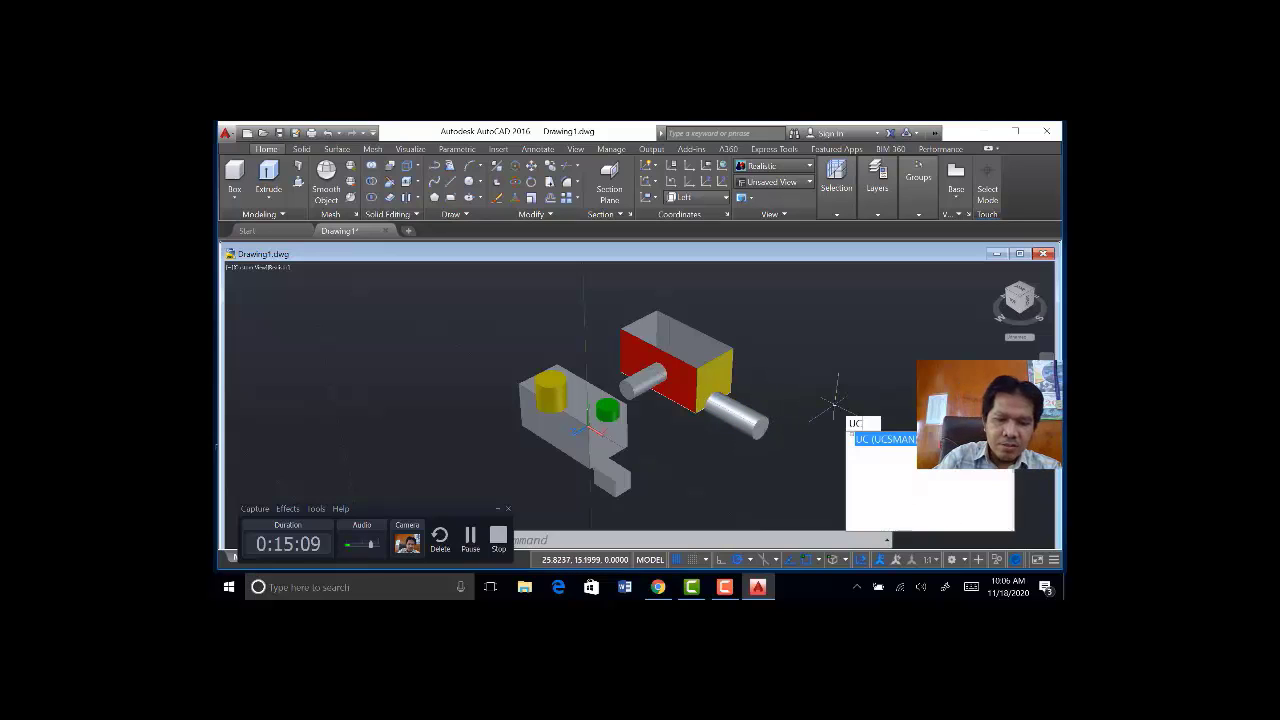
pyautogui.write('S')
pyautogui.press('Return')
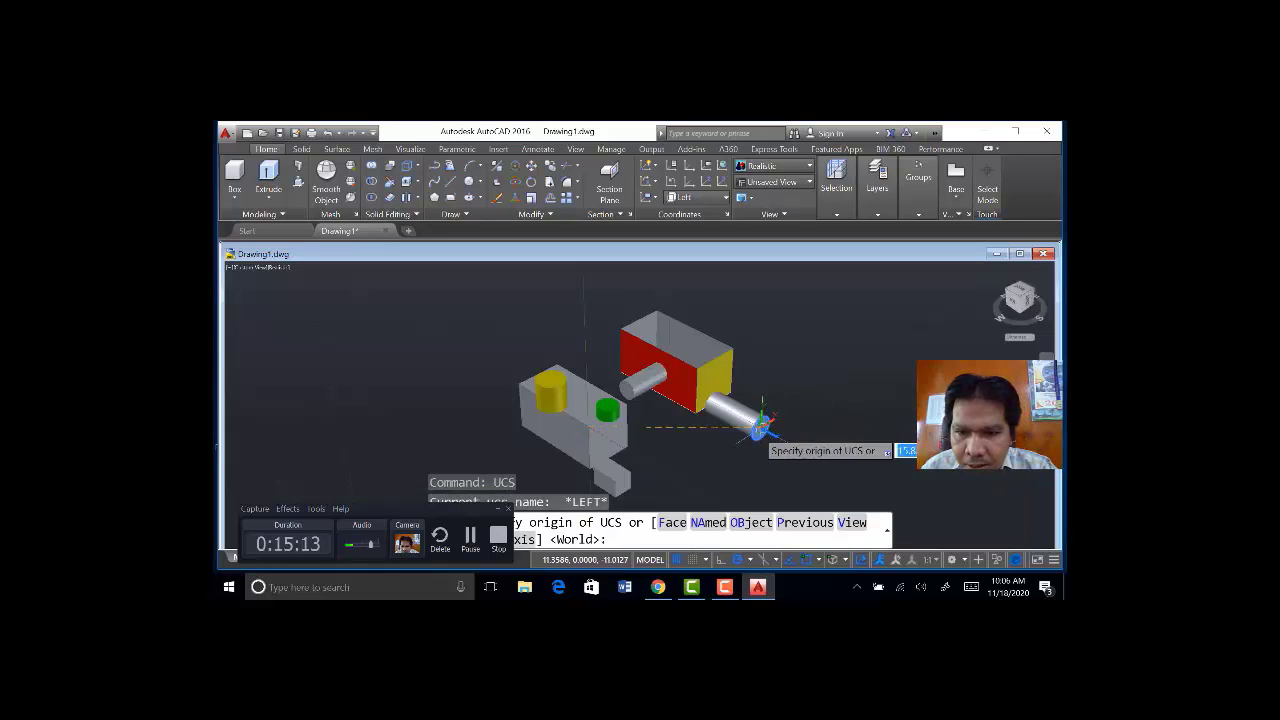
pyautogui.click(760, 428)
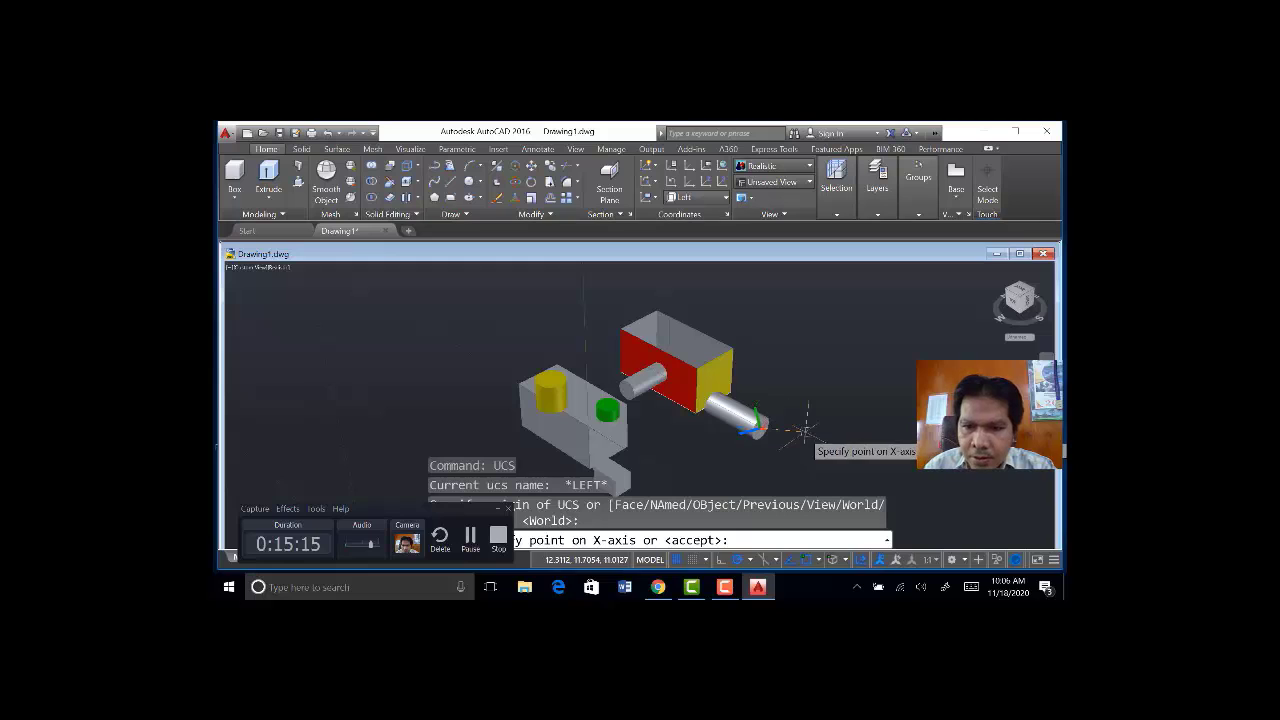
pyautogui.press('Return')
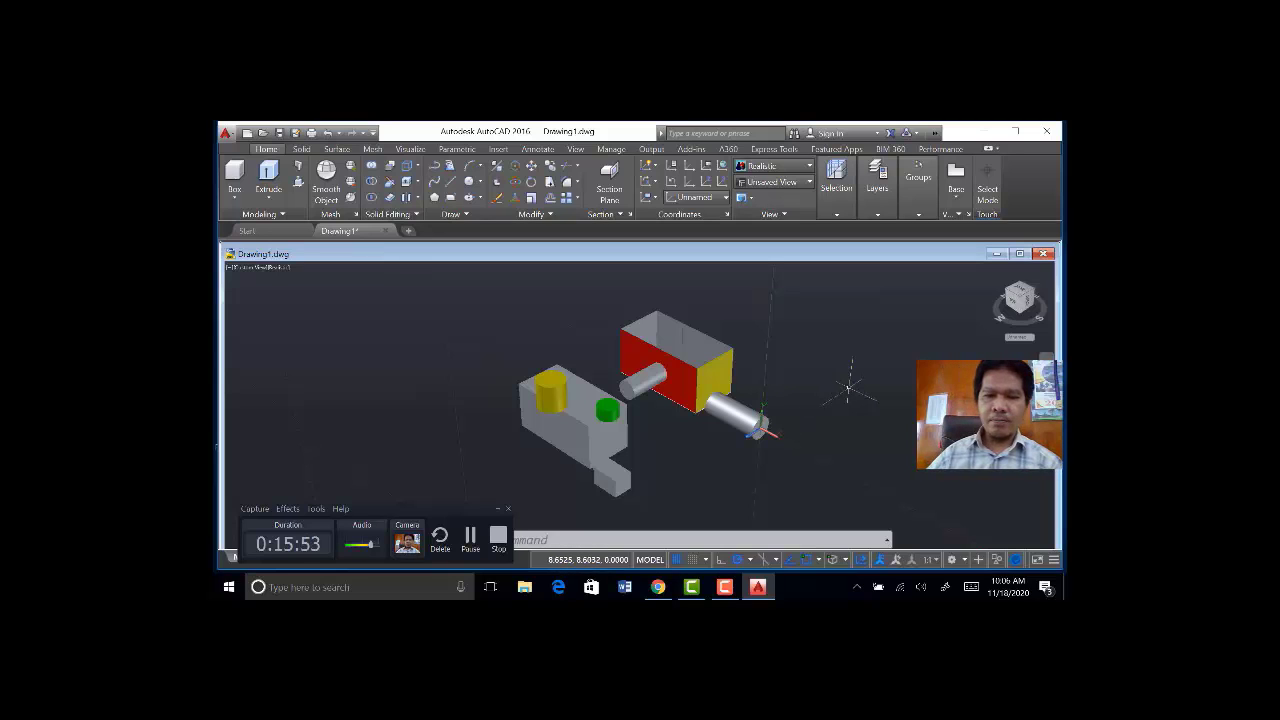
# Rotate the UCS 90 degrees about its Y axis.
pyautogui.write('u')
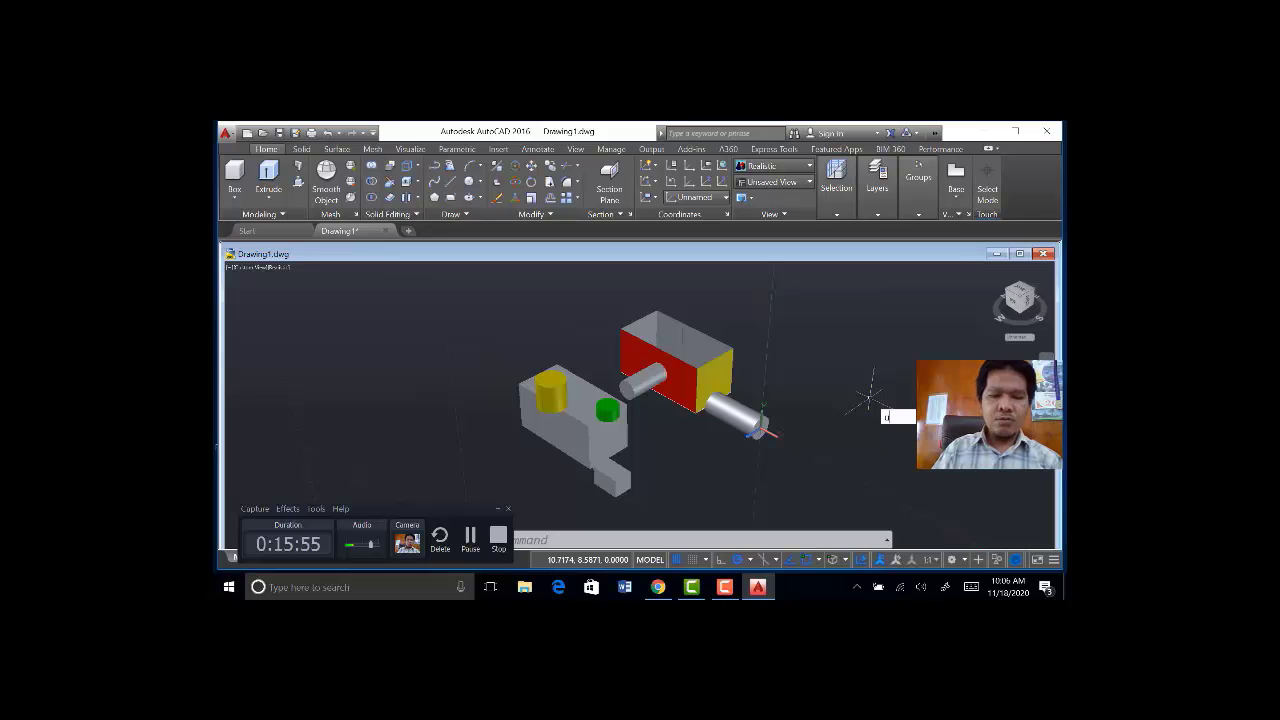
pyautogui.write('cs')
pyautogui.press('Return')
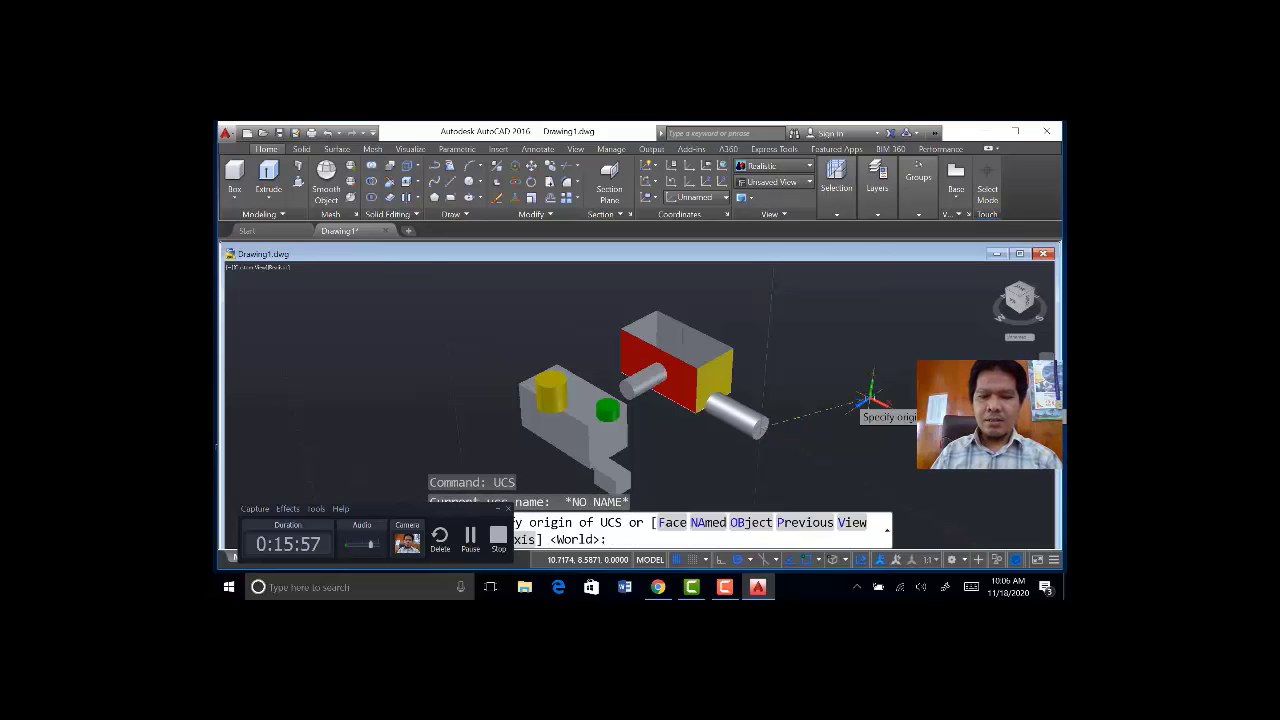
pyautogui.write('y')
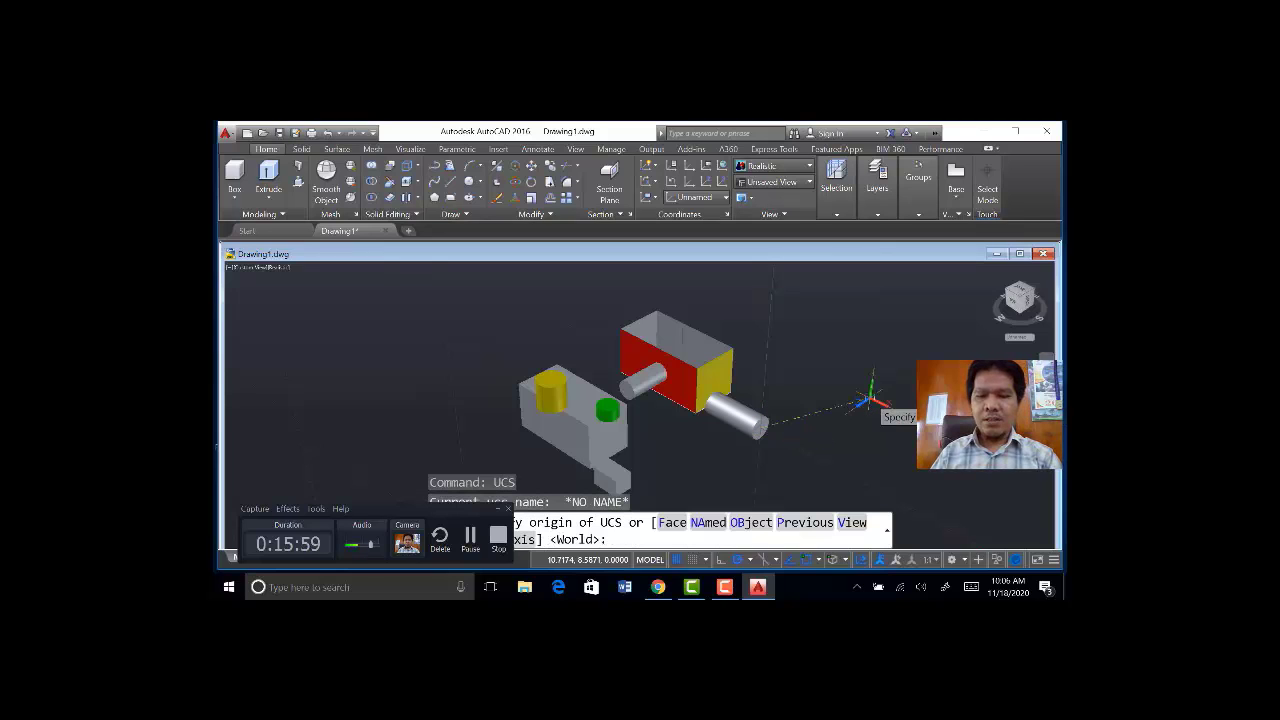
pyautogui.press('Return')
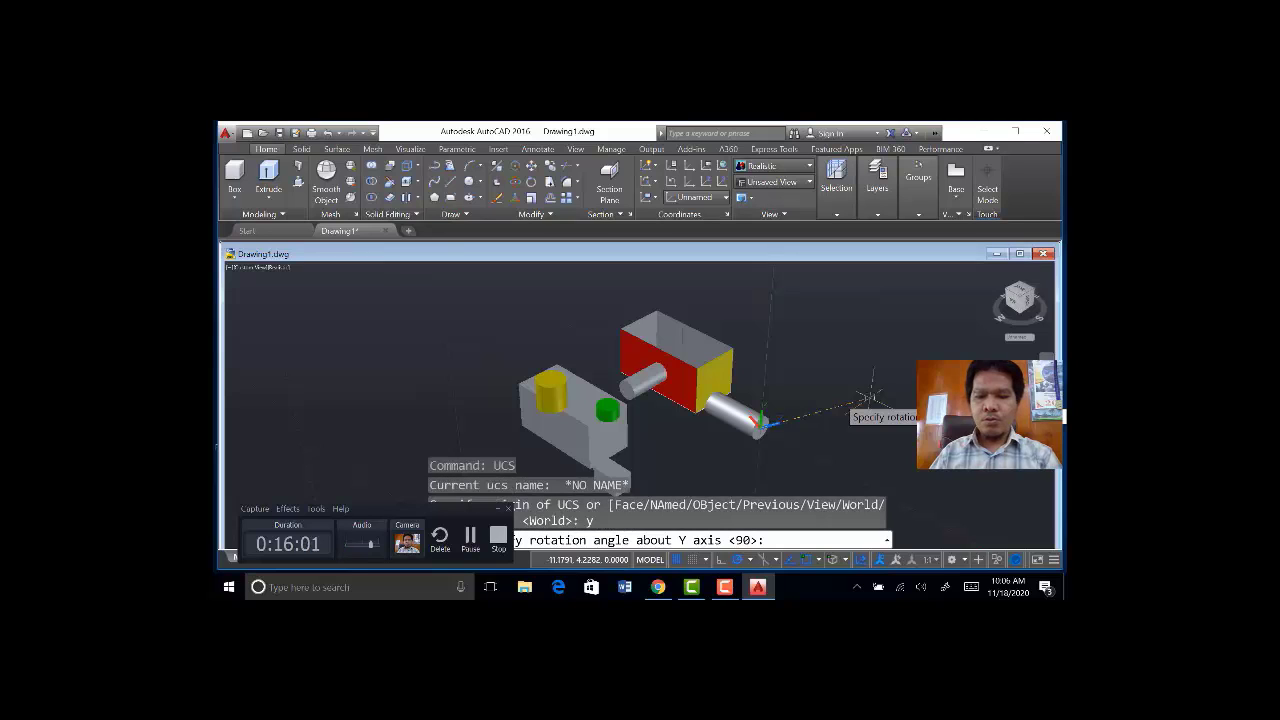
pyautogui.write('90')
pyautogui.press('Return')
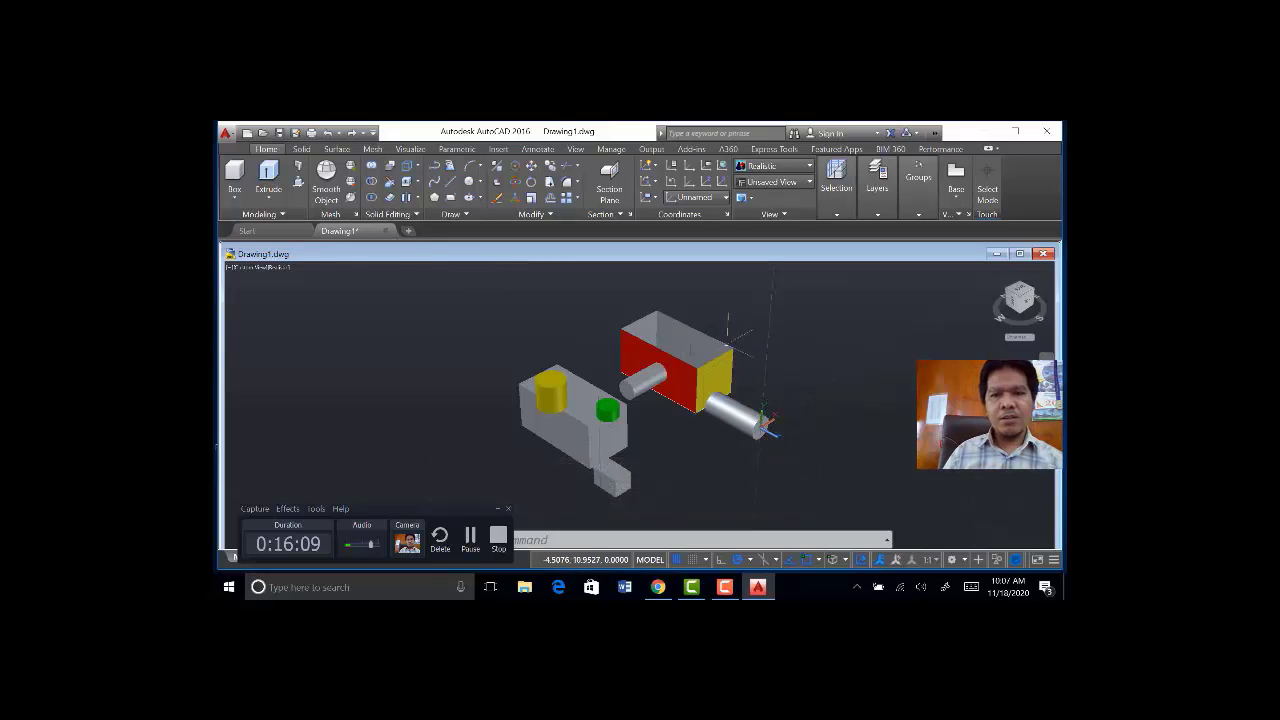
# Draw a circle with a radius of 3 centered on the cylinder's outer end face at the UCS origin.
pyautogui.click(469, 183)
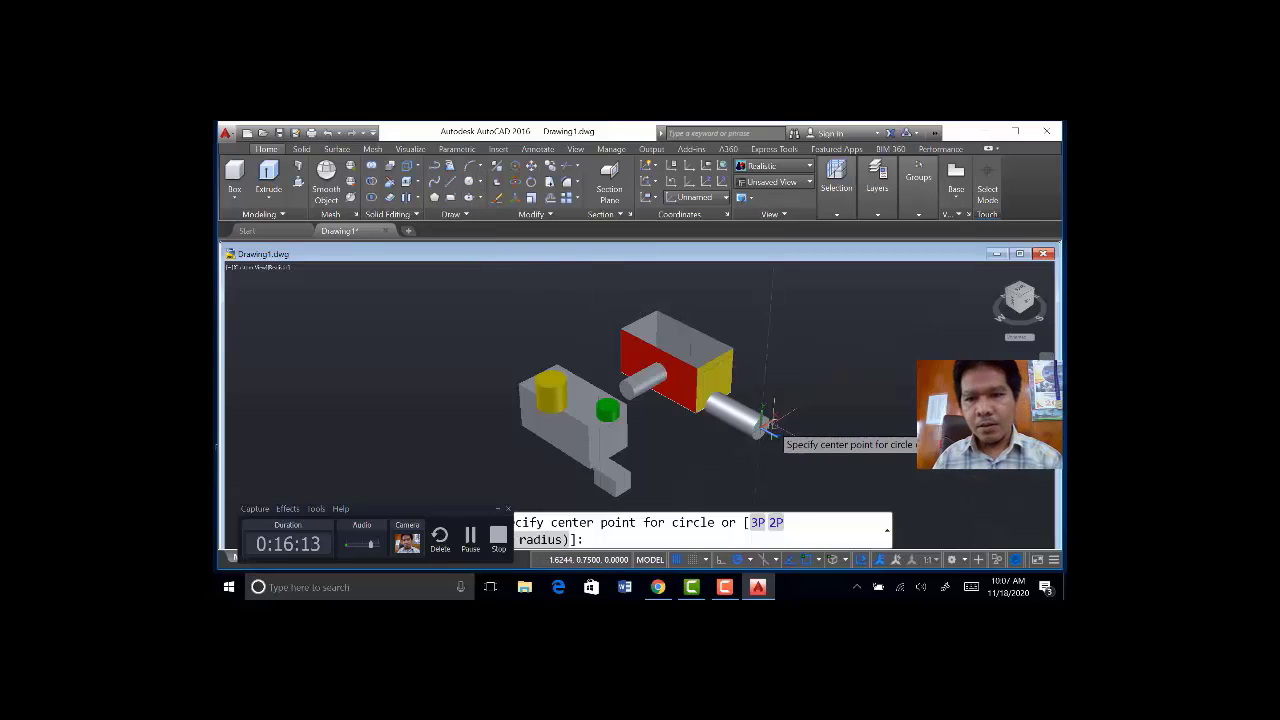
pyautogui.click(766, 424)
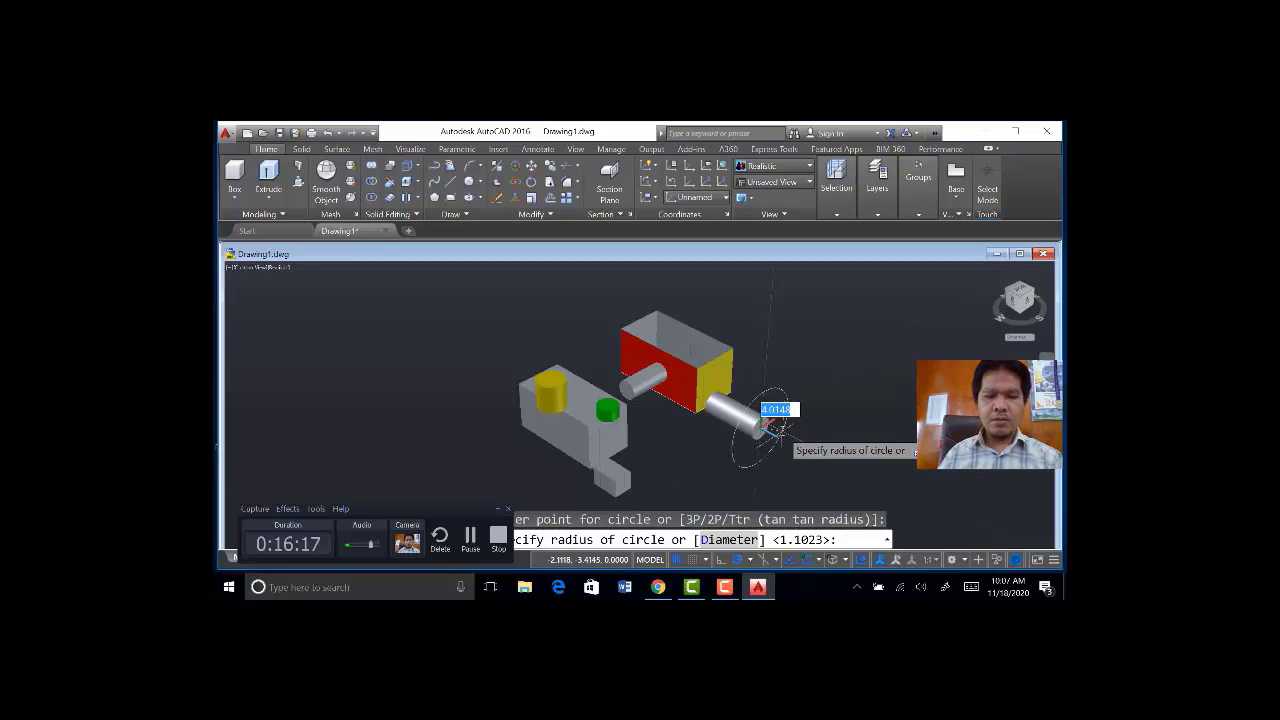
pyautogui.write('3')
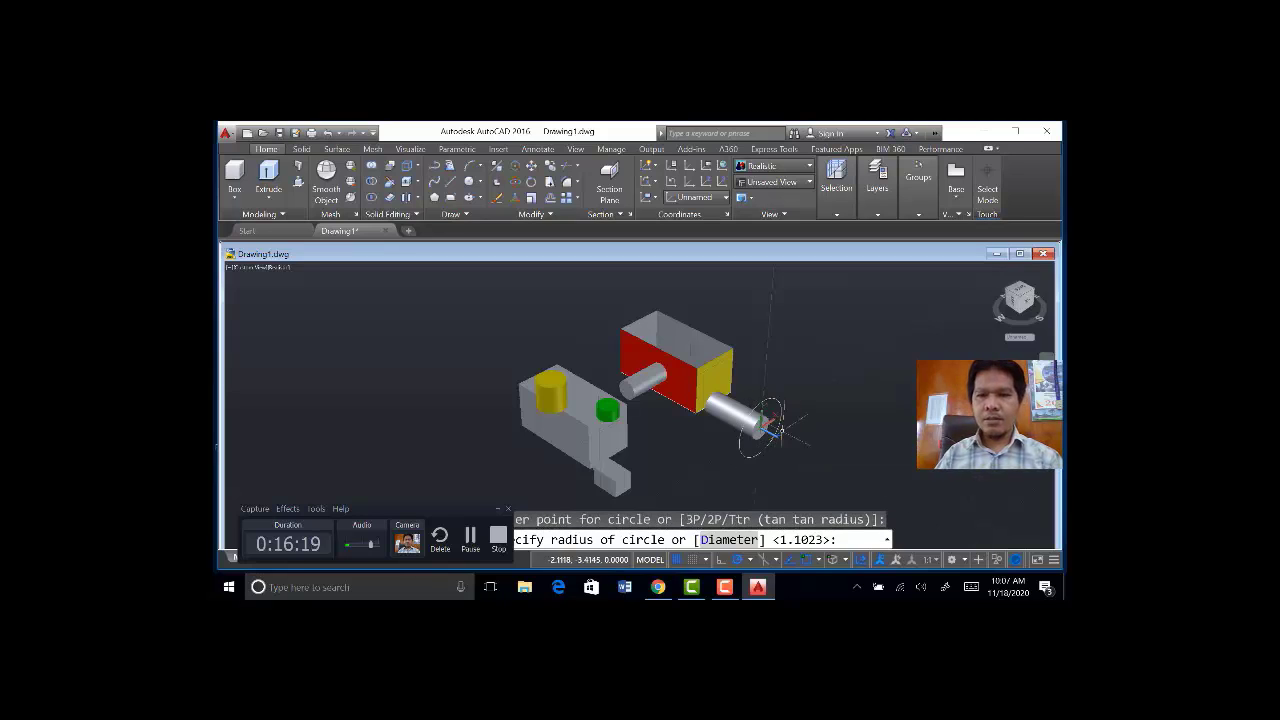
pyautogui.press('Return')
# Extrude the radius 3 circle outward from the cylinder's end face into a larger solid cylinder.
pyautogui.write('ext')
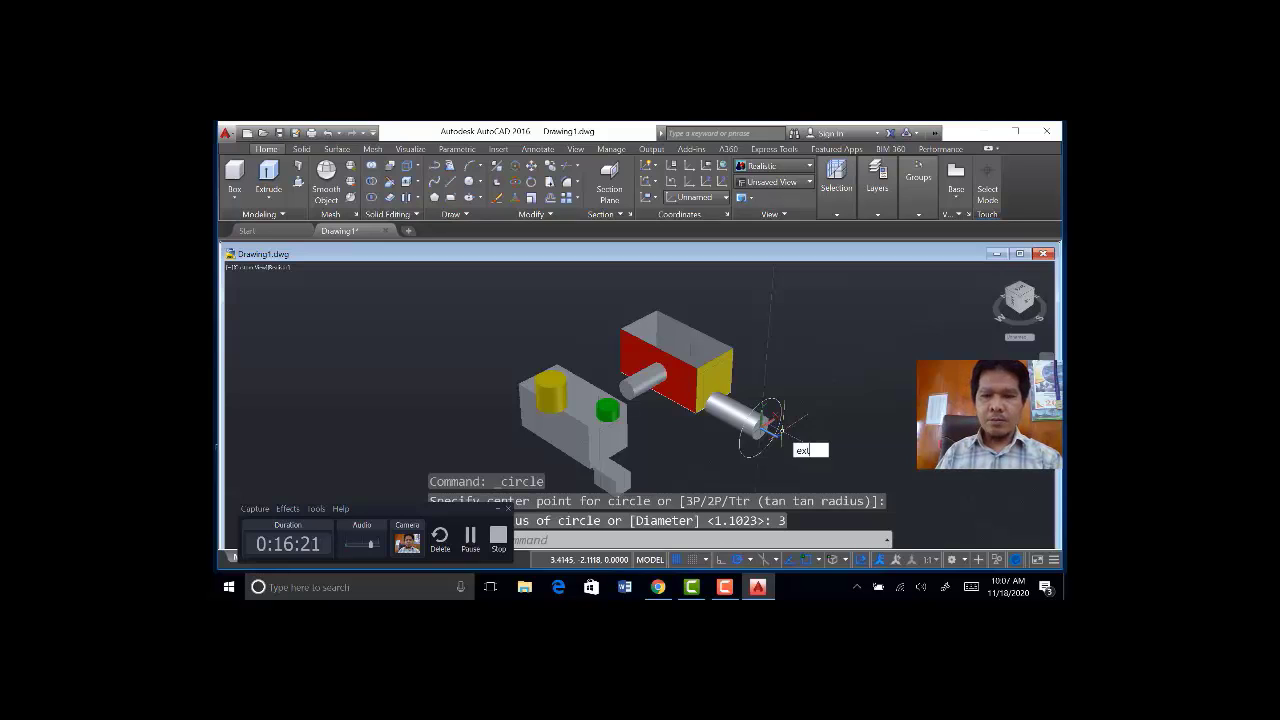
pyautogui.press('Return')
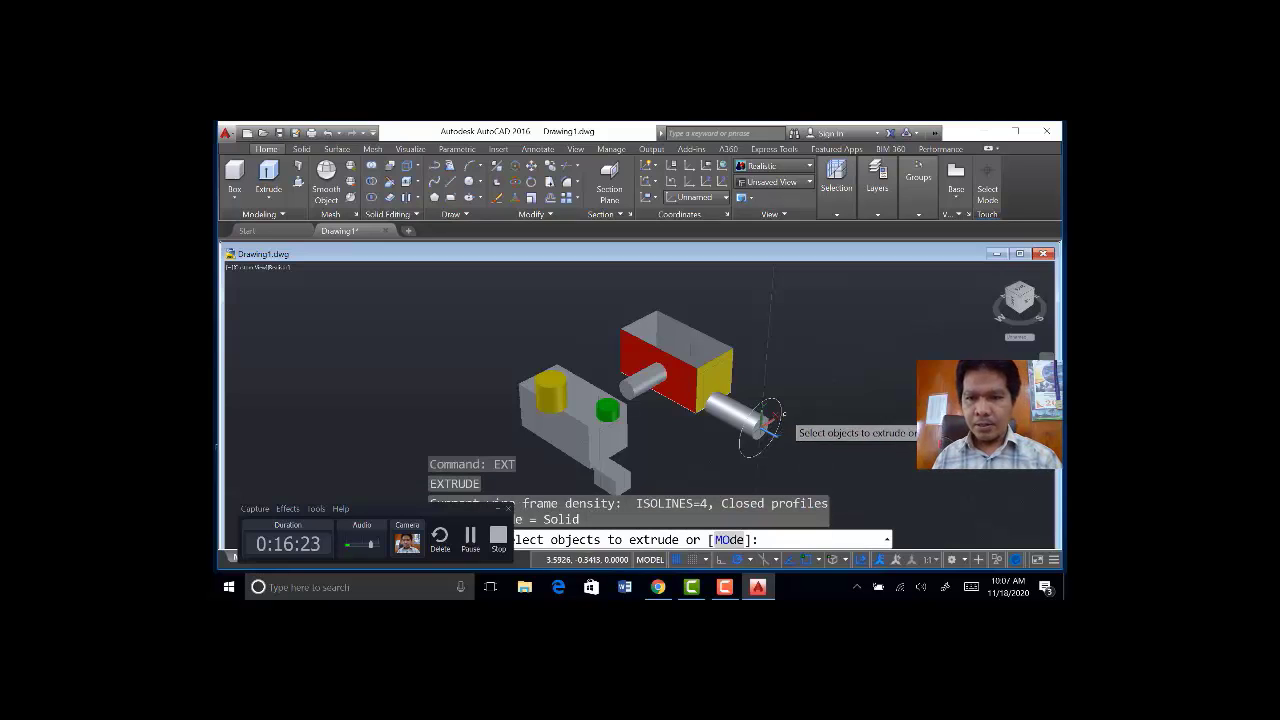
pyautogui.click(767, 418)
pyautogui.press('Return')
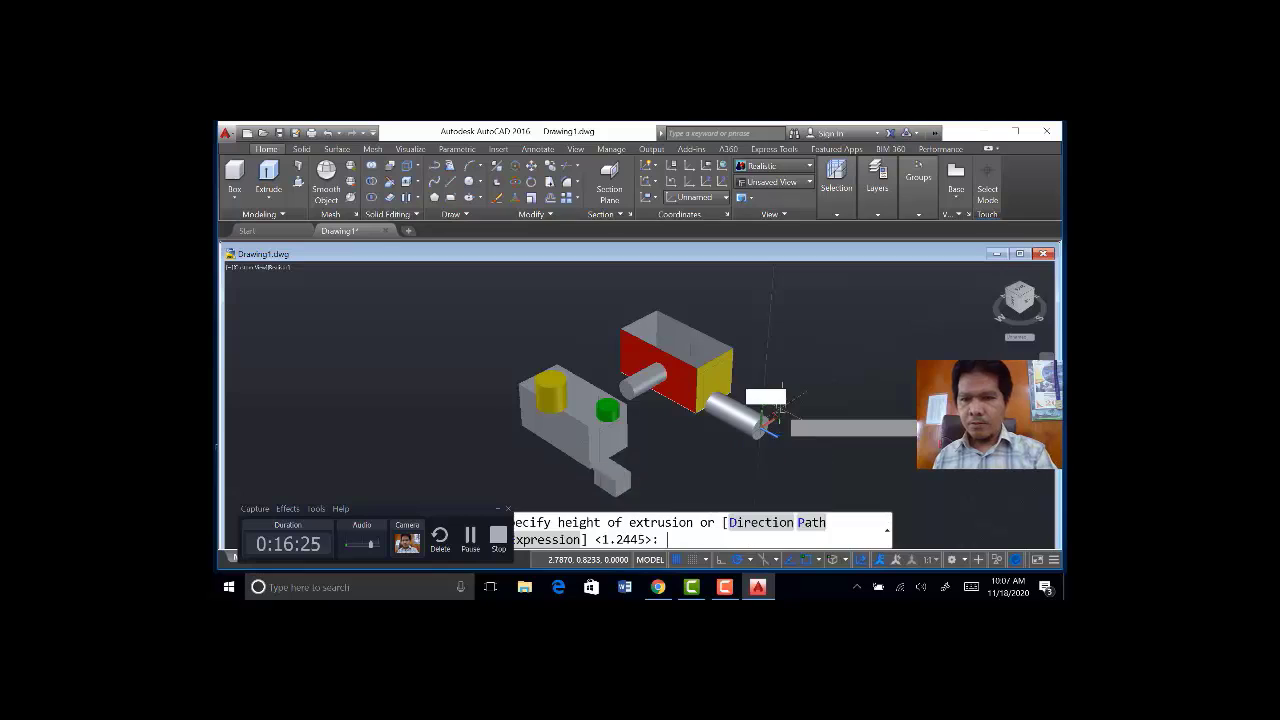
pyautogui.click(833, 412)
pyautogui.press('Return')
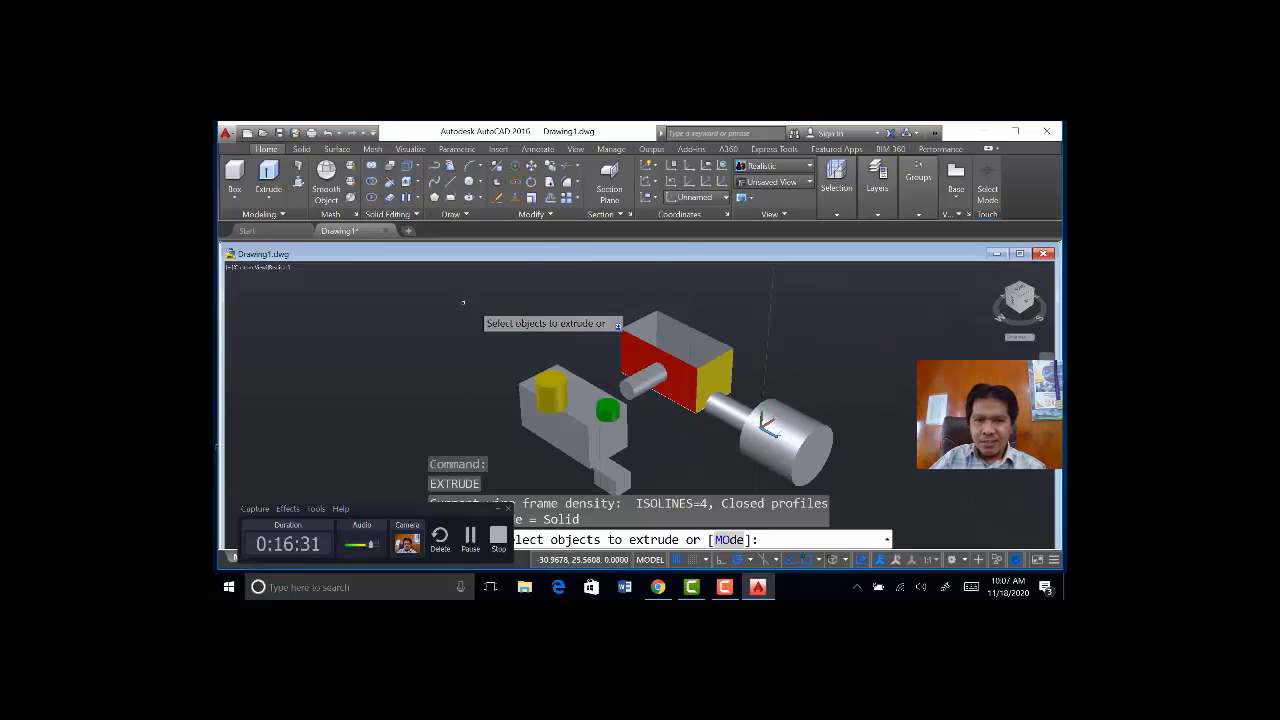
pyautogui.press('Escape')
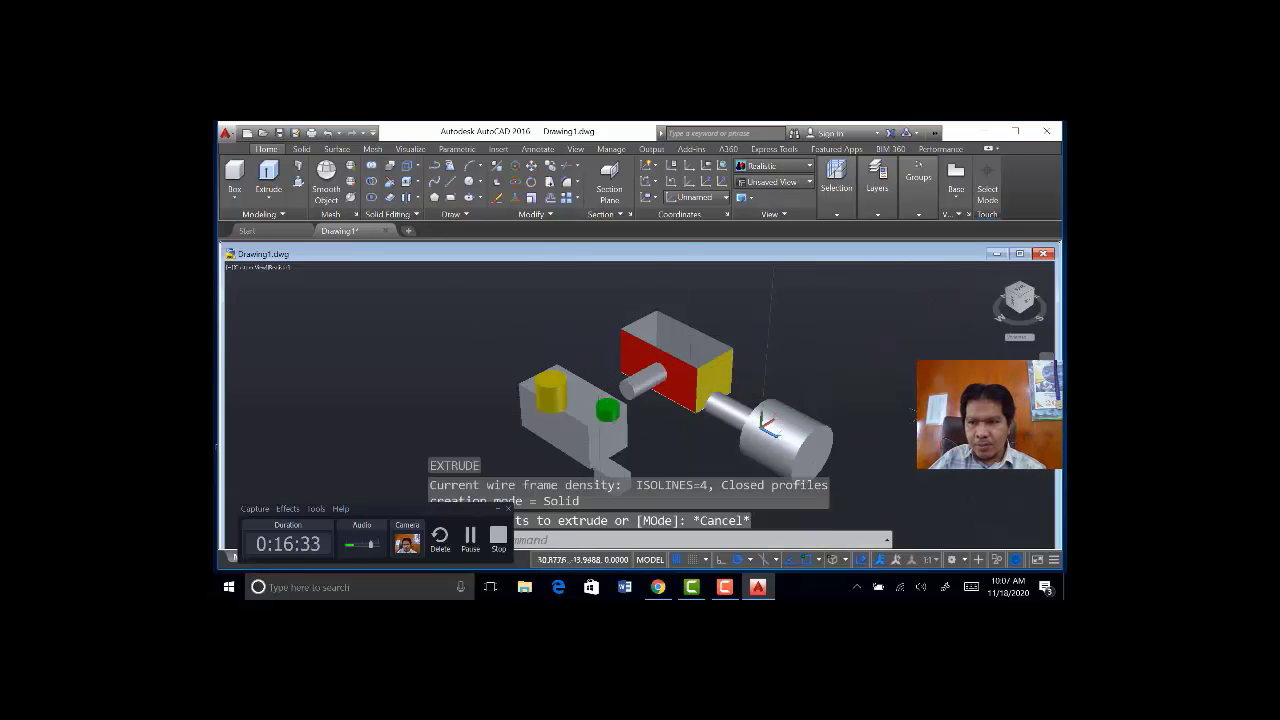
# Orbit the model to examine the large end cylinder from a lower side angle, and return to the home view.
pyautogui.keyDown('shift'); pyautogui.moveTo(845, 447); pyautogui.dragTo(780, 438, button='middle'); pyautogui.keyUp('shift')
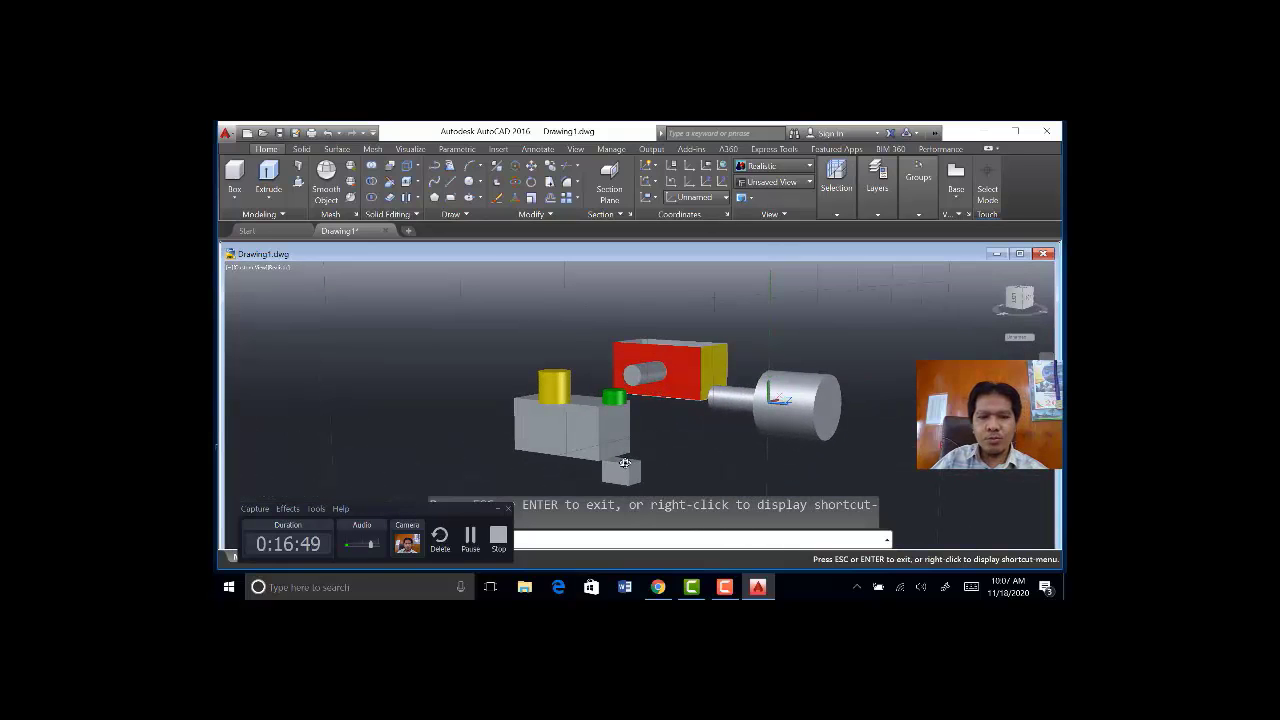
pyautogui.press('Escape')
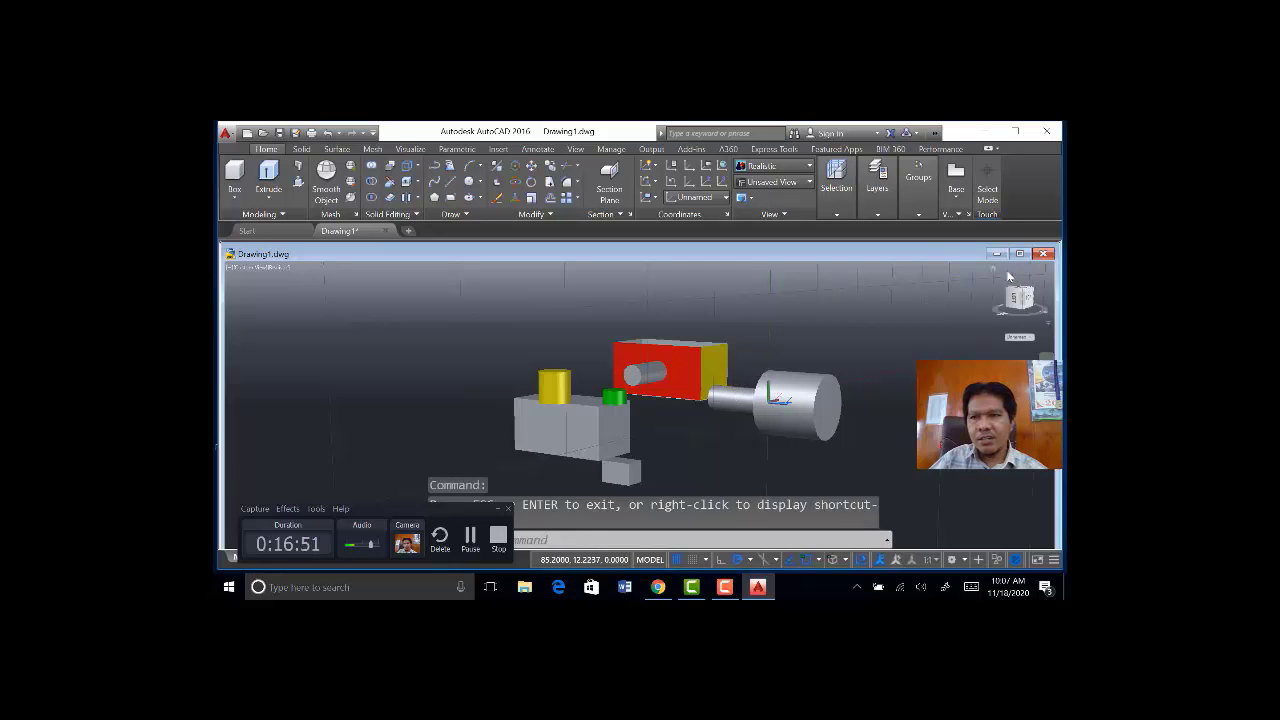
pyautogui.click(993, 271)
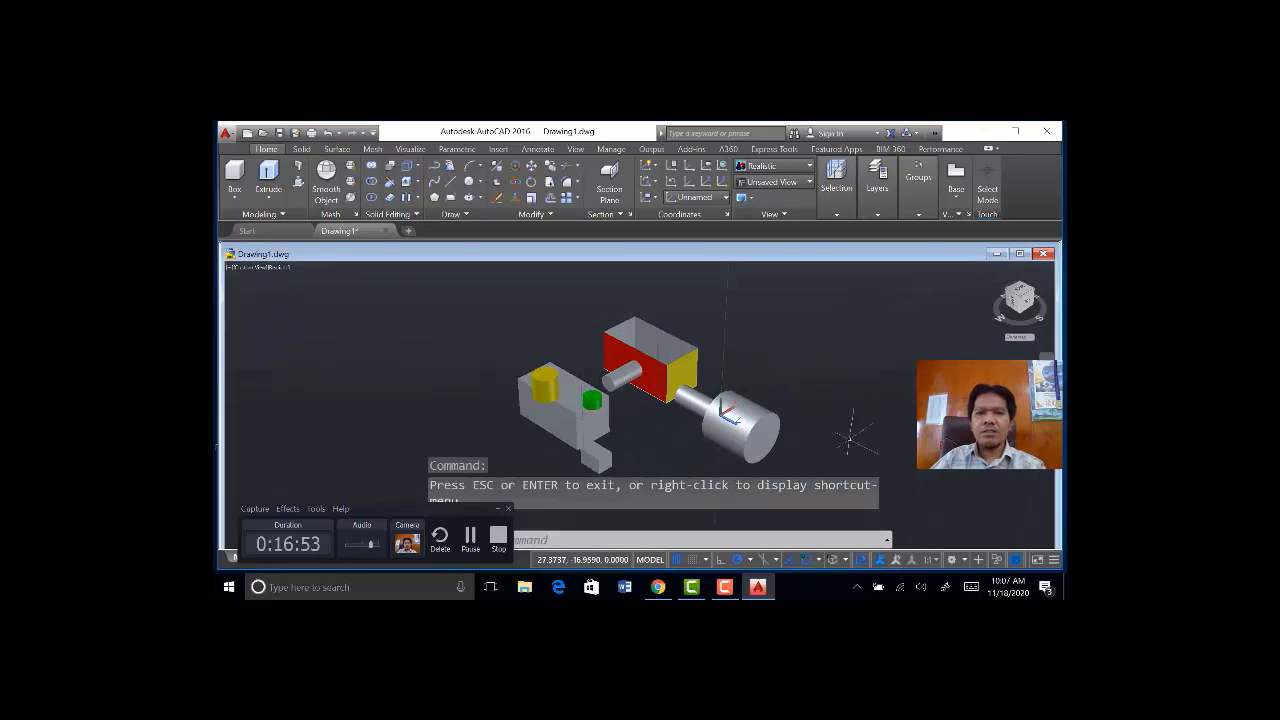
pyautogui.press('Escape')
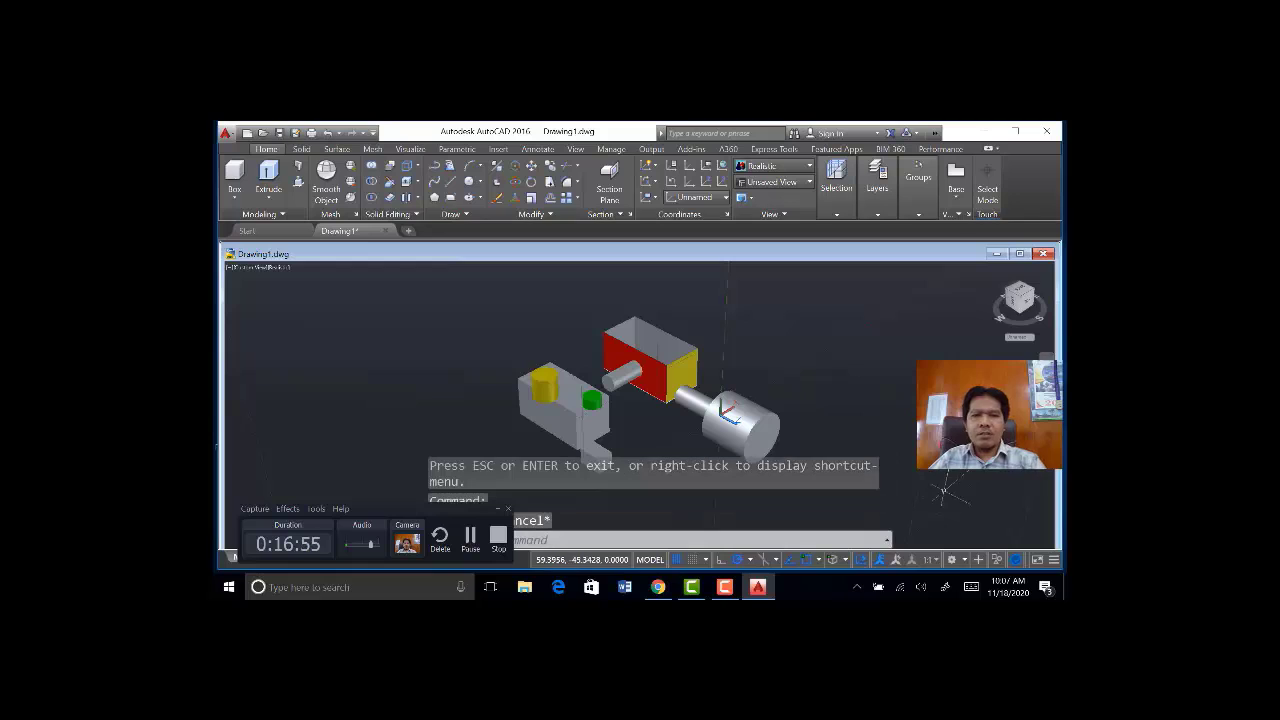
pyautogui.press('Escape')
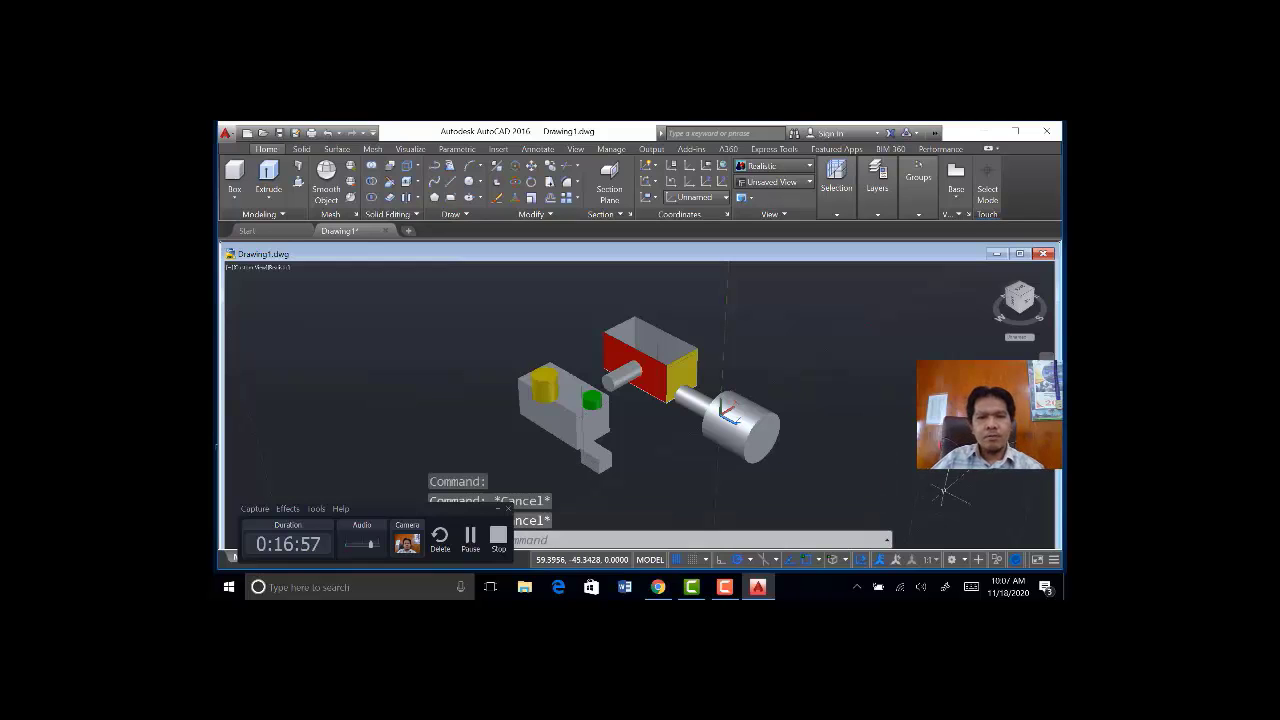
pyautogui.press('Escape')
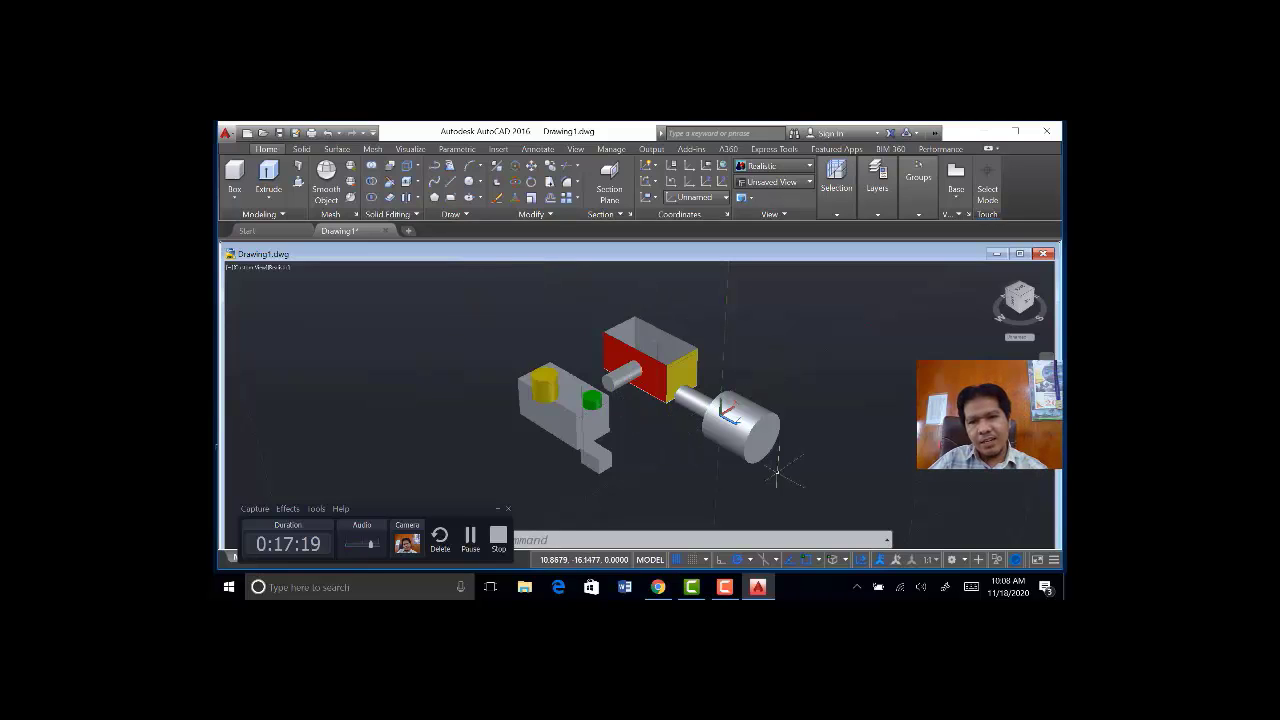
pyautogui.keyDown('ctrl'); pyautogui.click(684, 375); pyautogui.keyUp('ctrl')
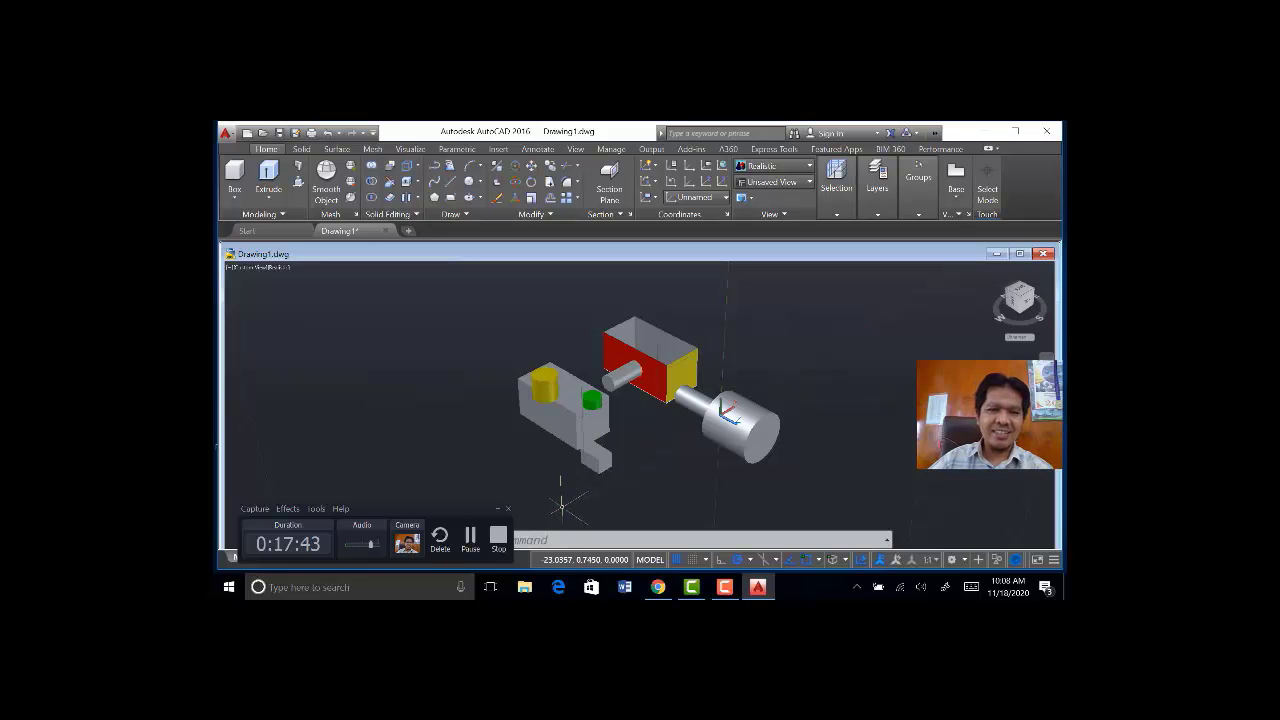
pyautogui.click(497, 540)
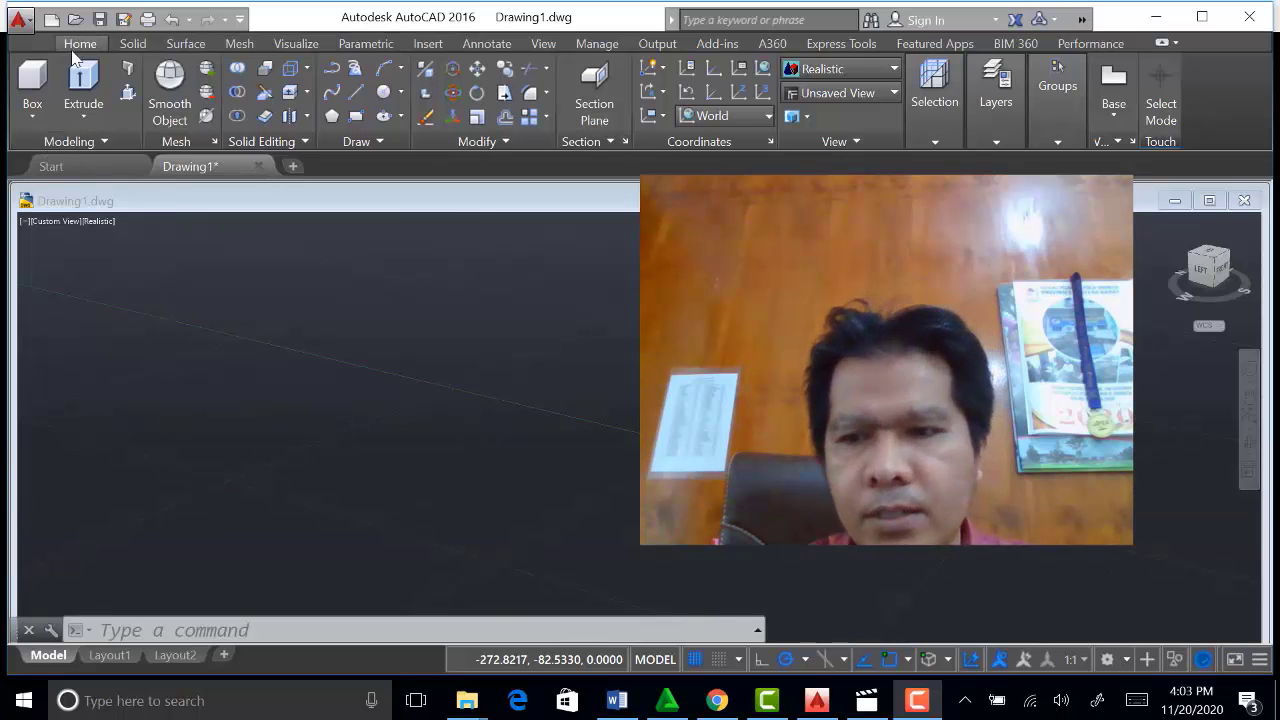
# Select the 3D Modeling workspace.
pyautogui.click(1107, 660)
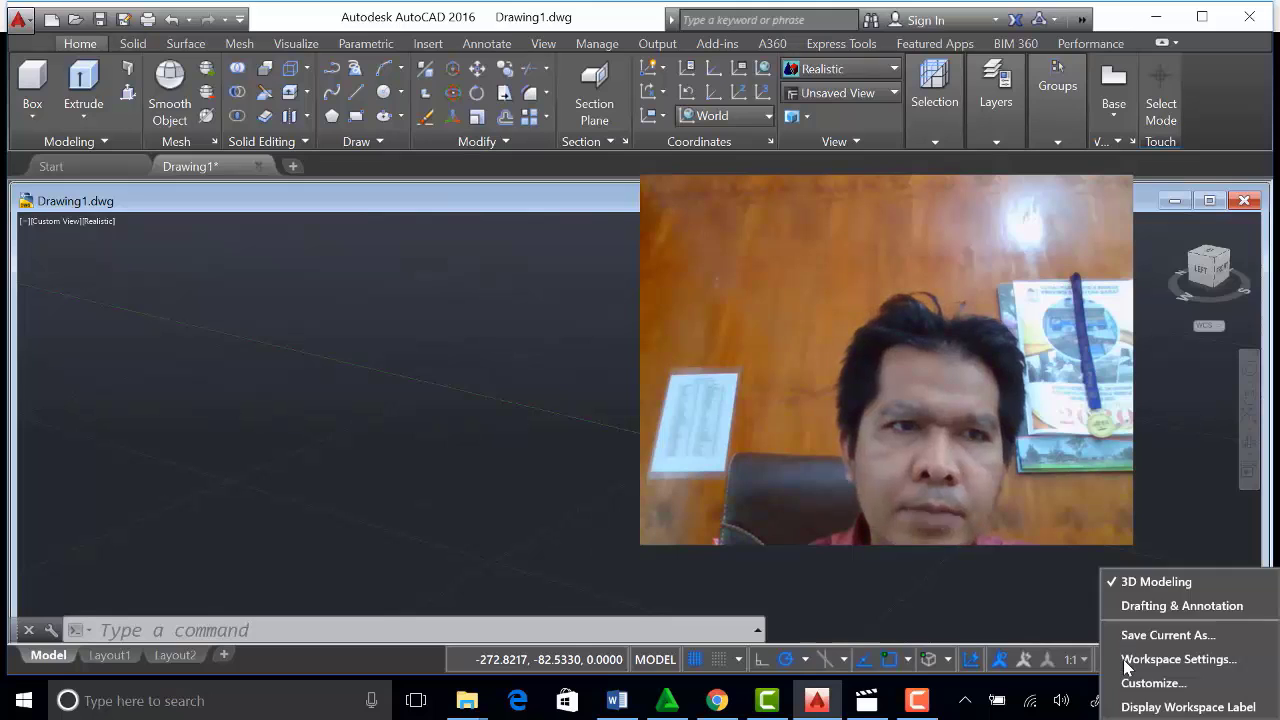
pyautogui.click(1125, 581)
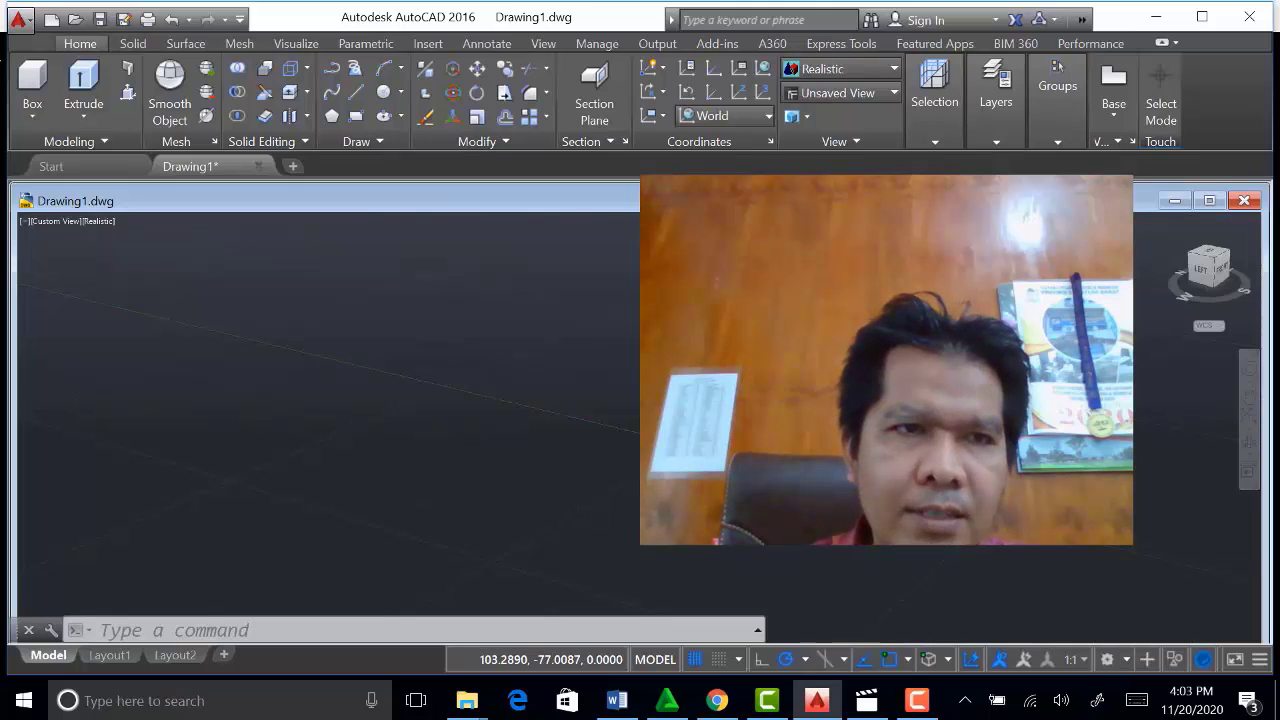
# Create a solid box from the first corner 0,0 with a 100 by 100 base and a height of 100.
pyautogui.click(36, 112)
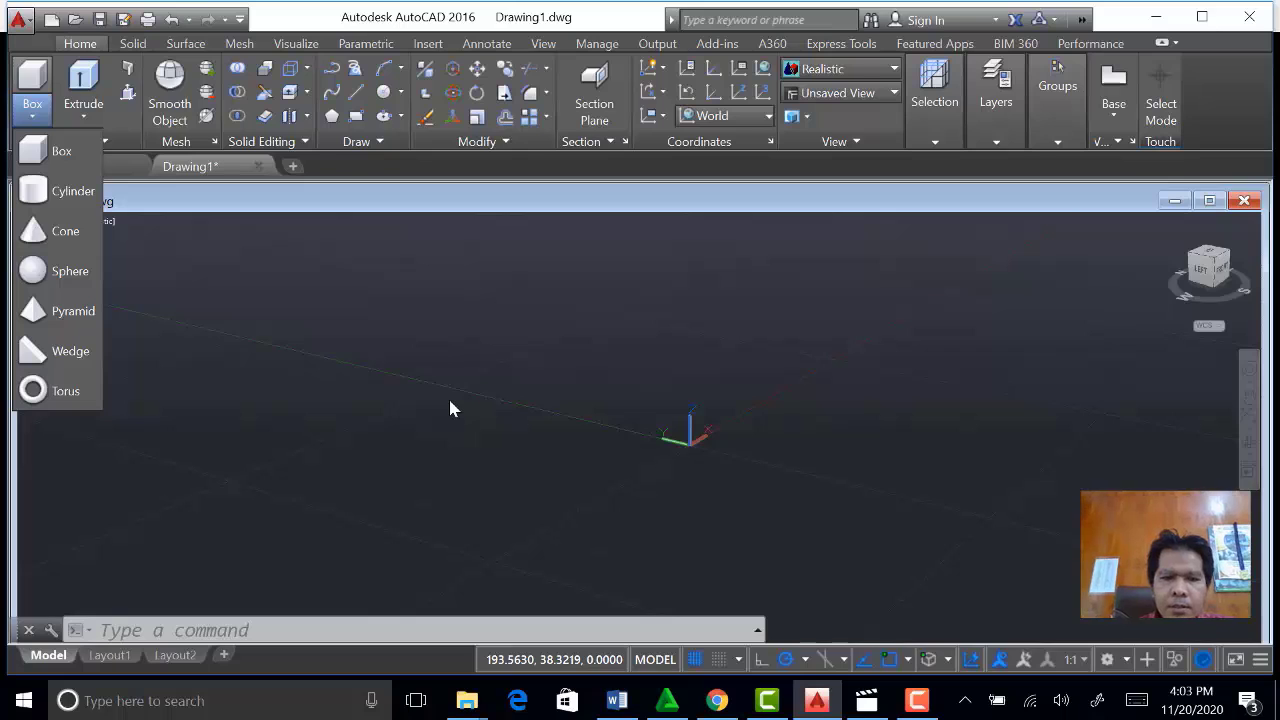
pyautogui.click(64, 152)
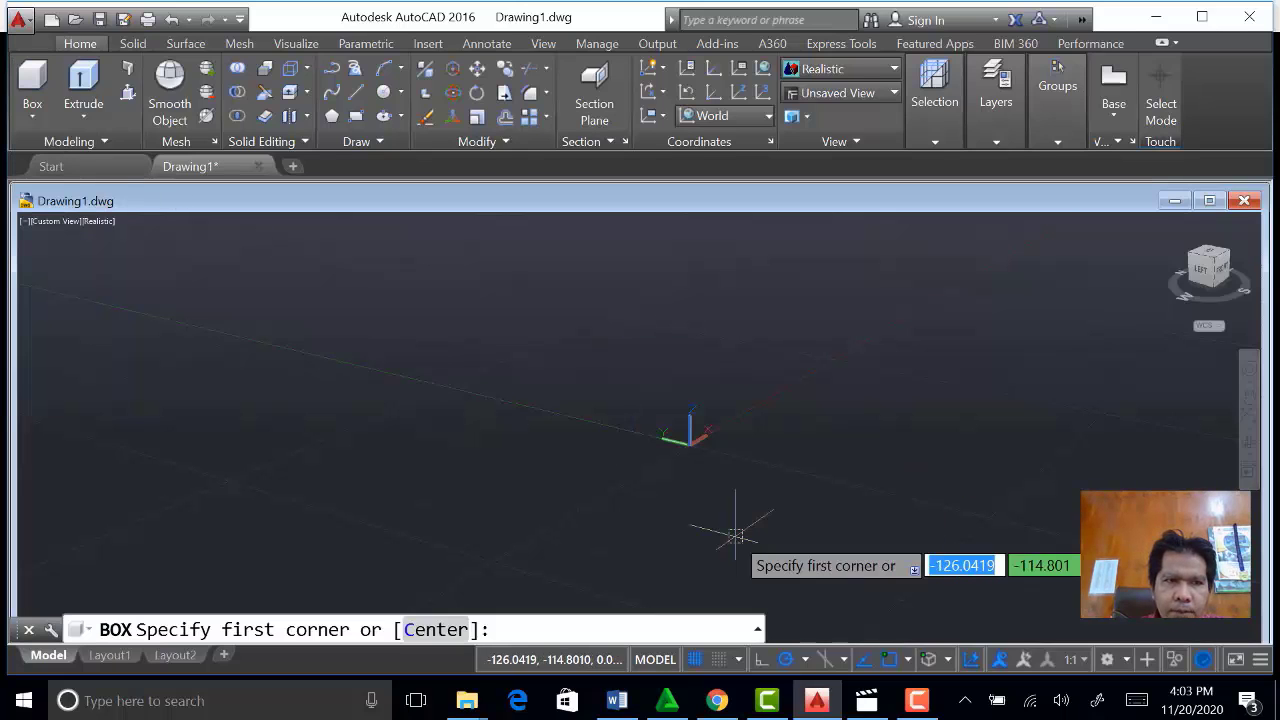
pyautogui.write('0')
pyautogui.press('Tab')
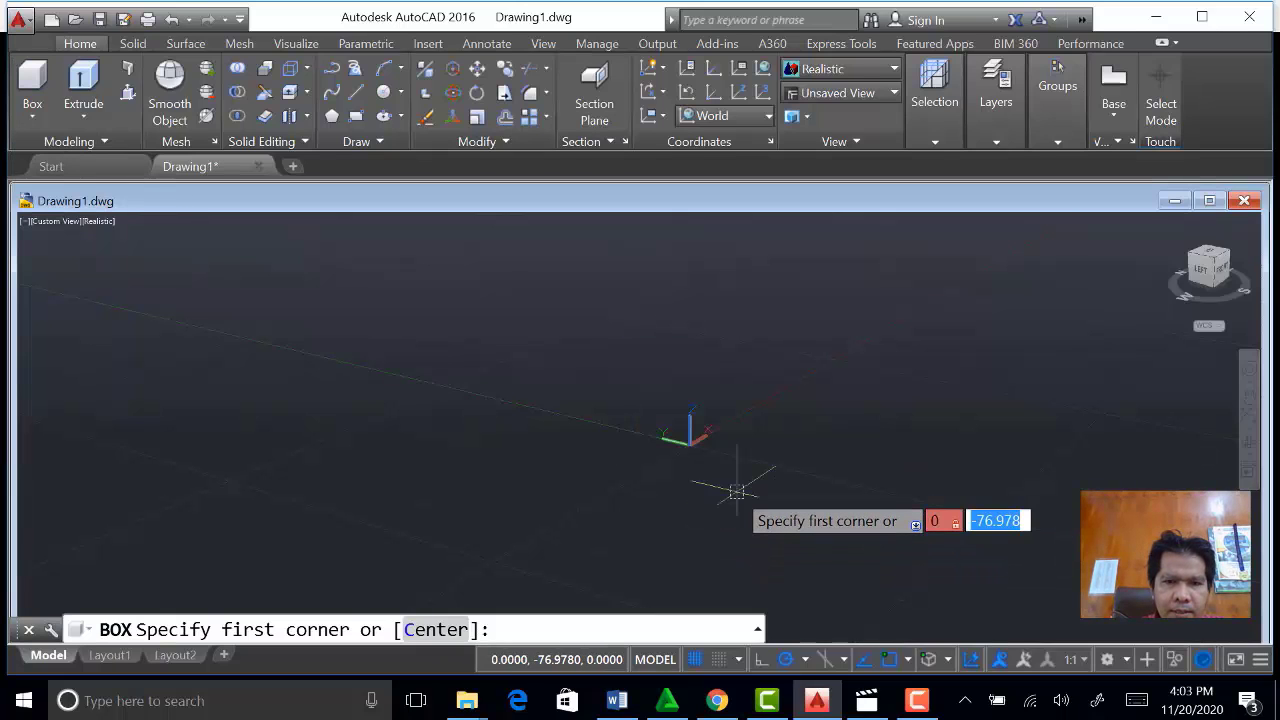
pyautogui.write('0')
pyautogui.press('Return')
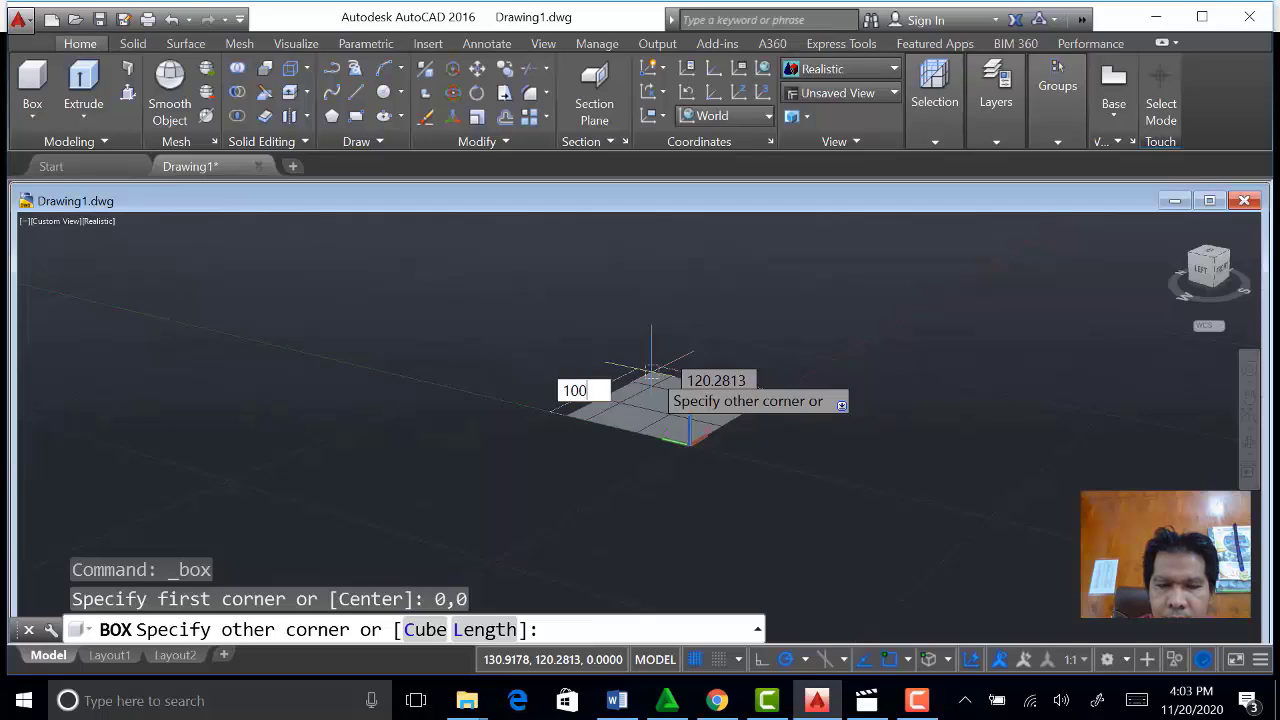
pyautogui.press('Tab')
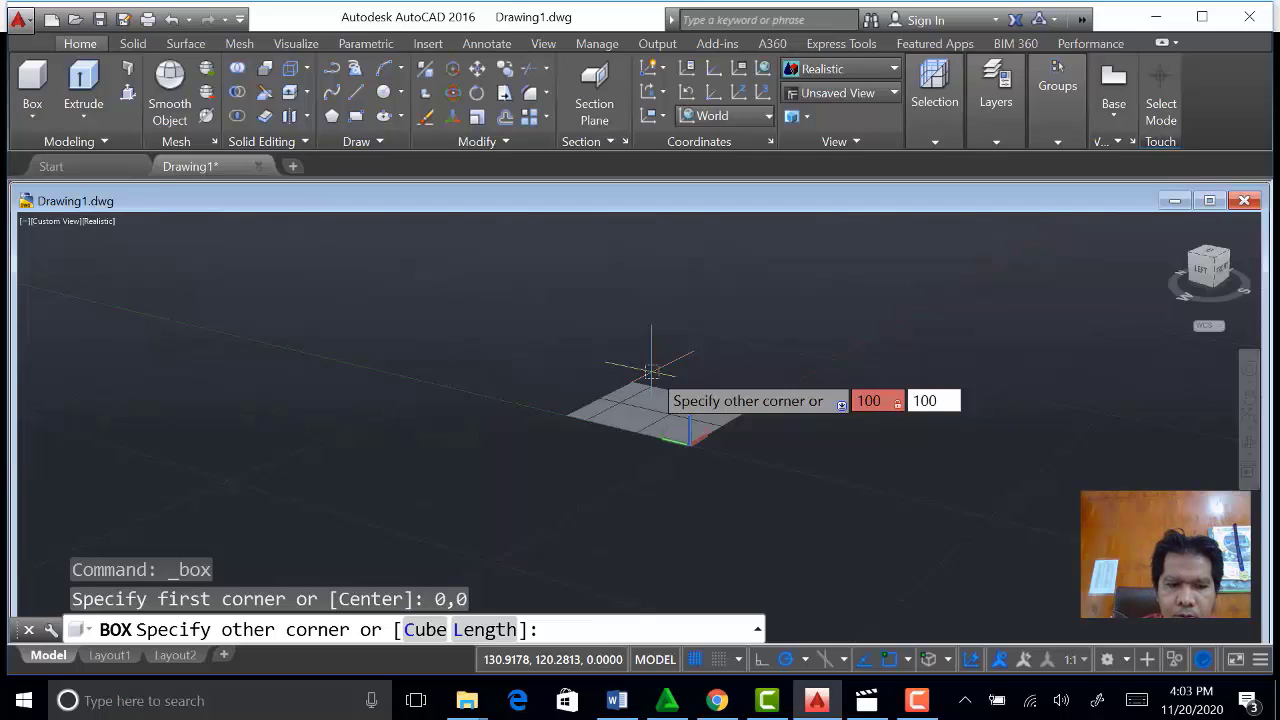
pyautogui.press('Return')
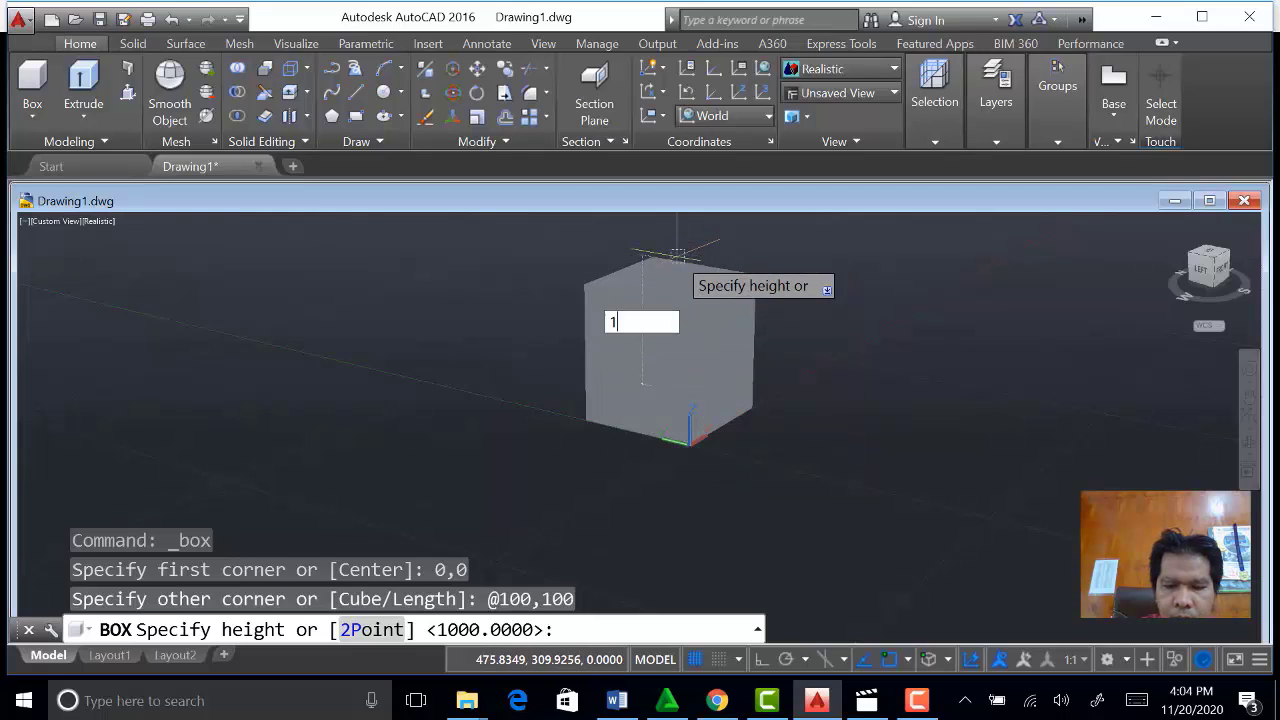
pyautogui.write('100')
pyautogui.press('Return')
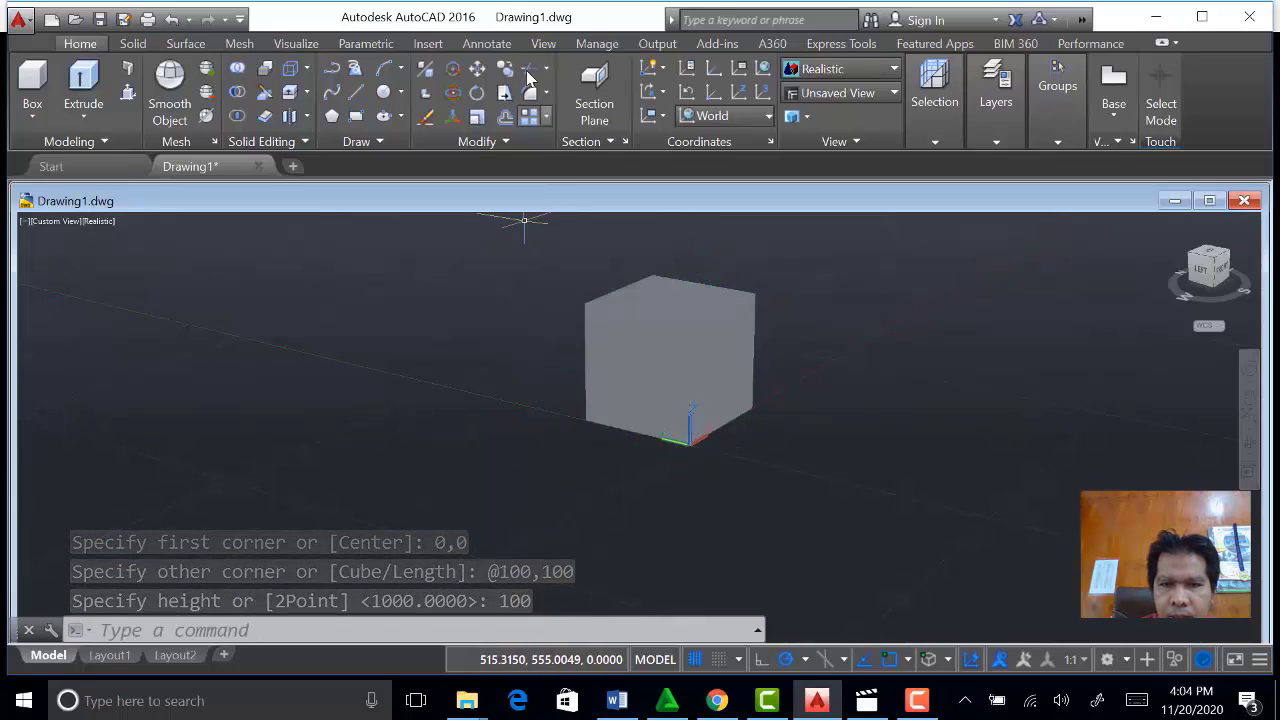
# Add a linear dimension to the box's base edge along the Y axis, with its dimension line outside the box.
pyautogui.click(507, 47)
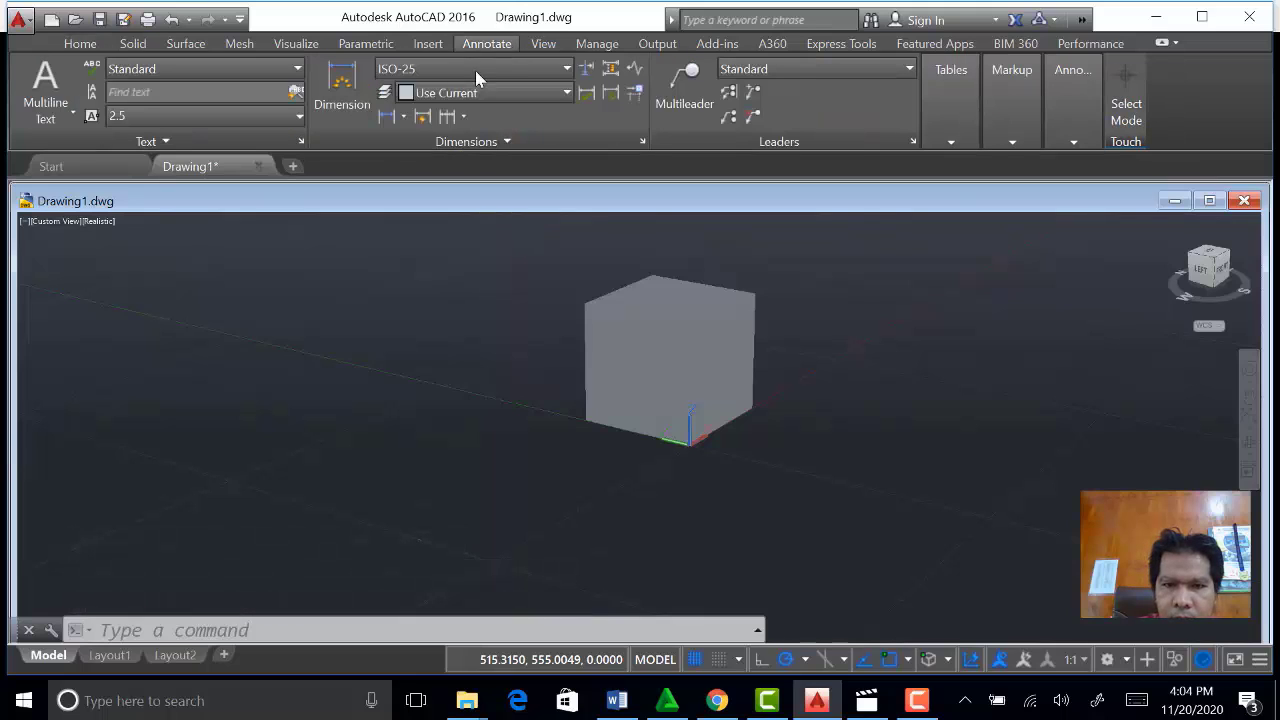
pyautogui.click(392, 118)
pyautogui.click(574, 421)
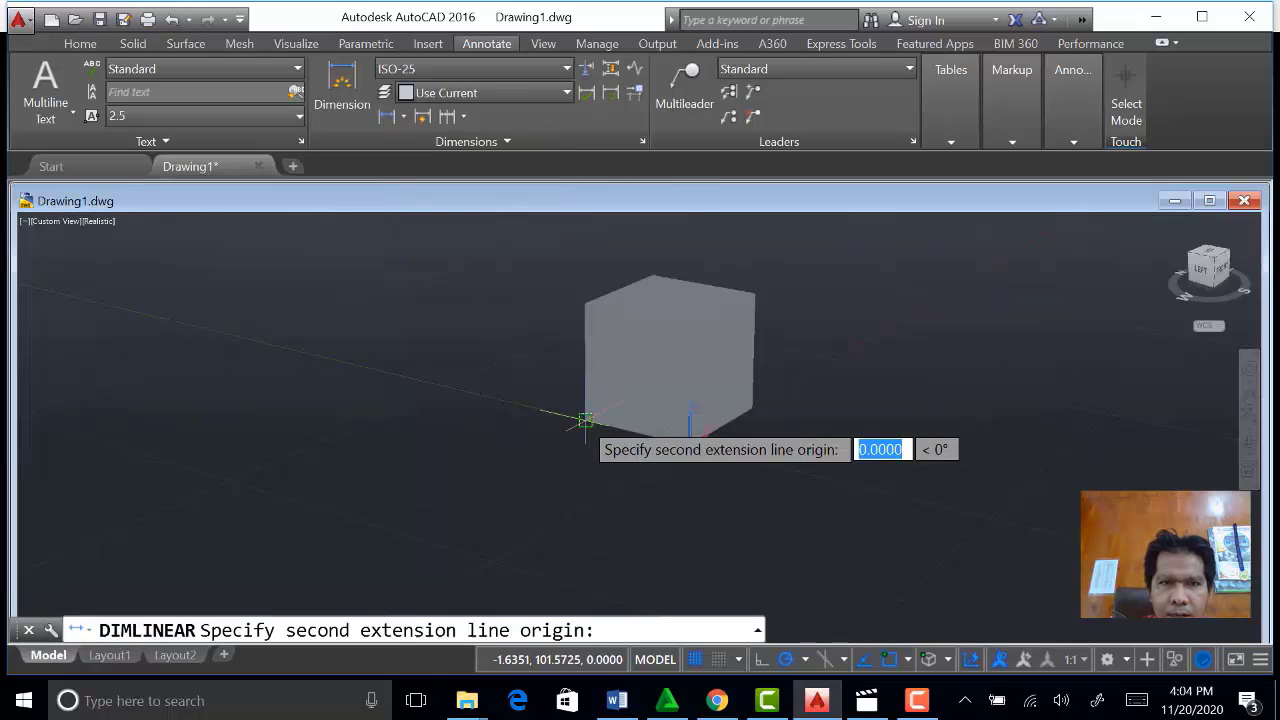
pyautogui.click(689, 444)
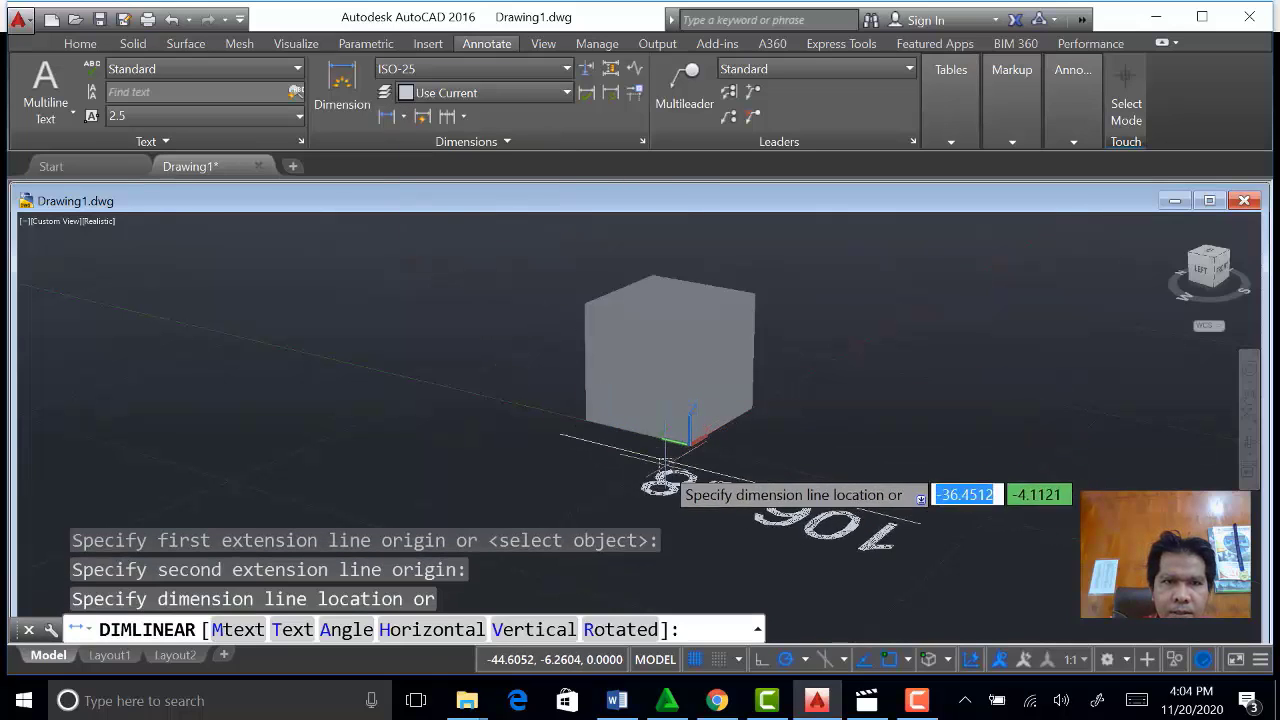
pyautogui.click(631, 474)
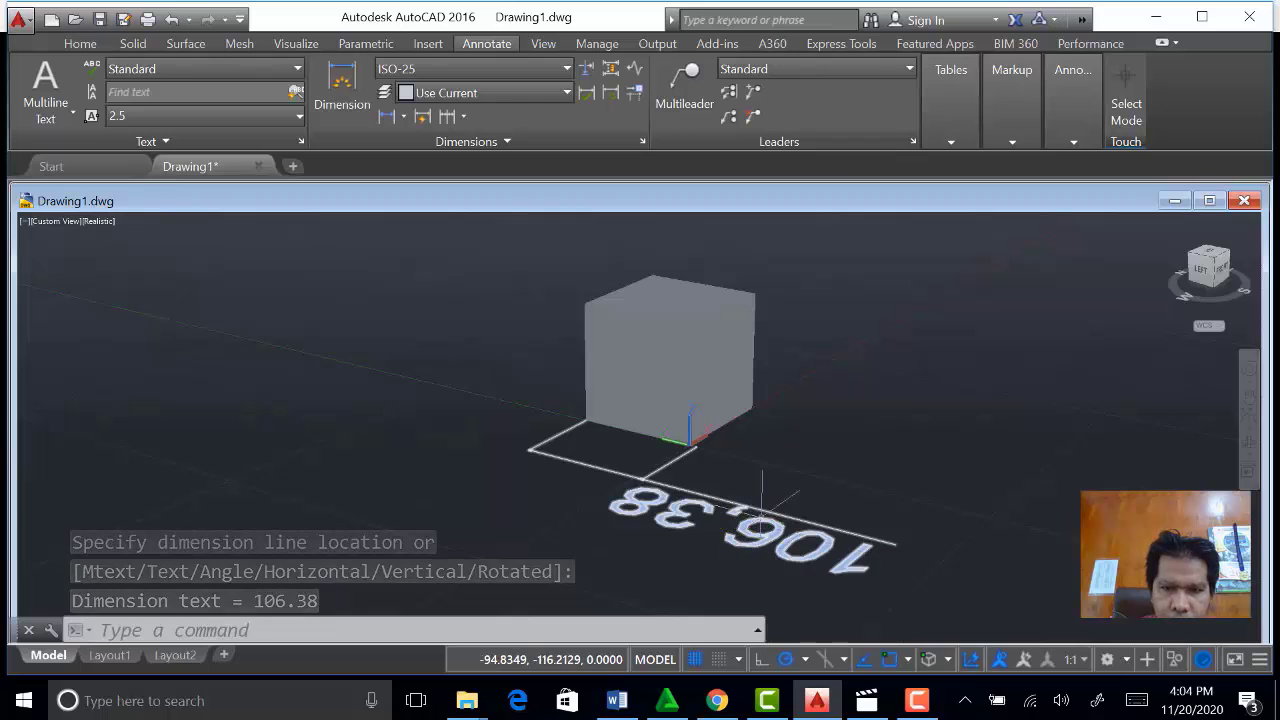
# Try to set the text height of the new dimension to 20 by editing its text, and save the text changes.
pyautogui.click(765, 535)
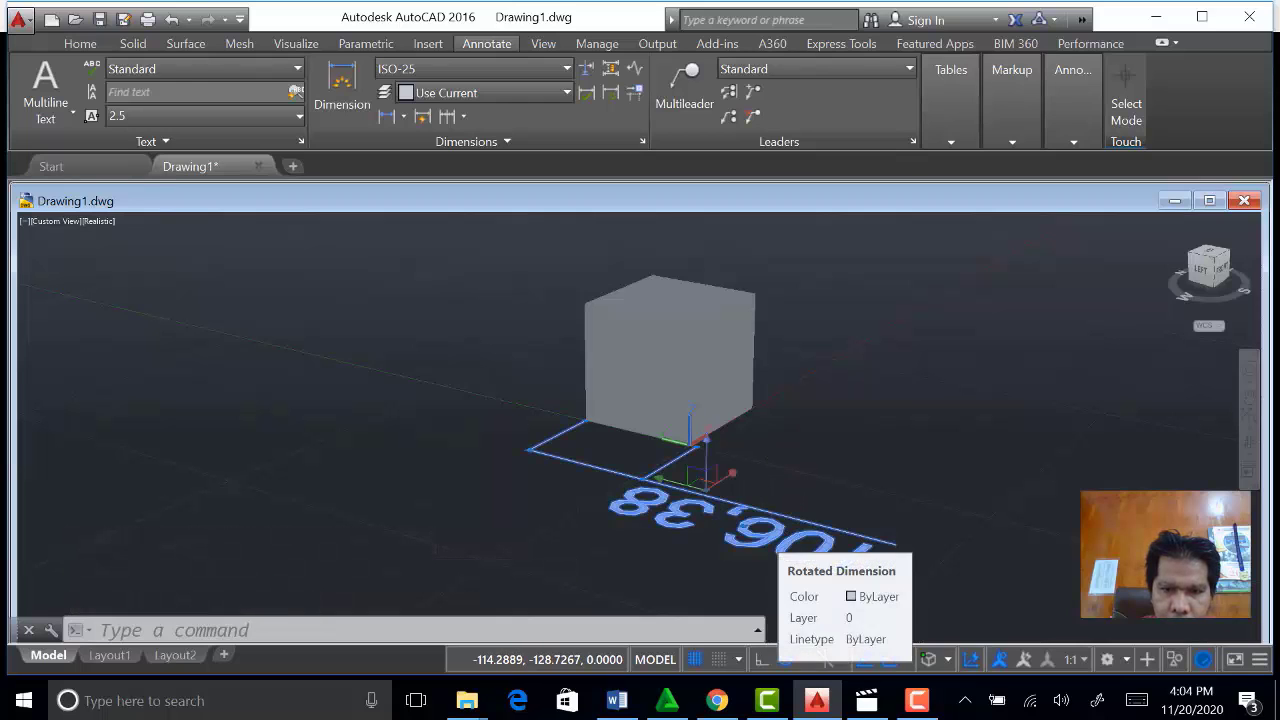
pyautogui.doubleClick(765, 535)
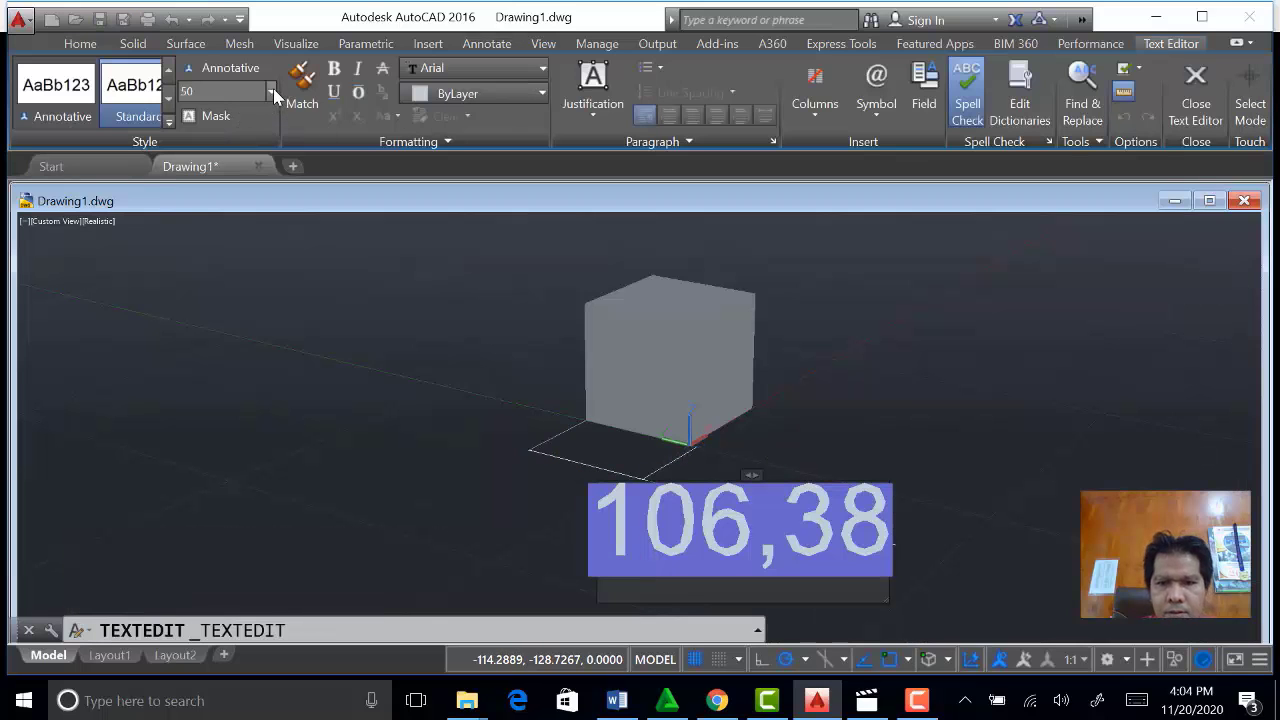
pyautogui.click(271, 92)
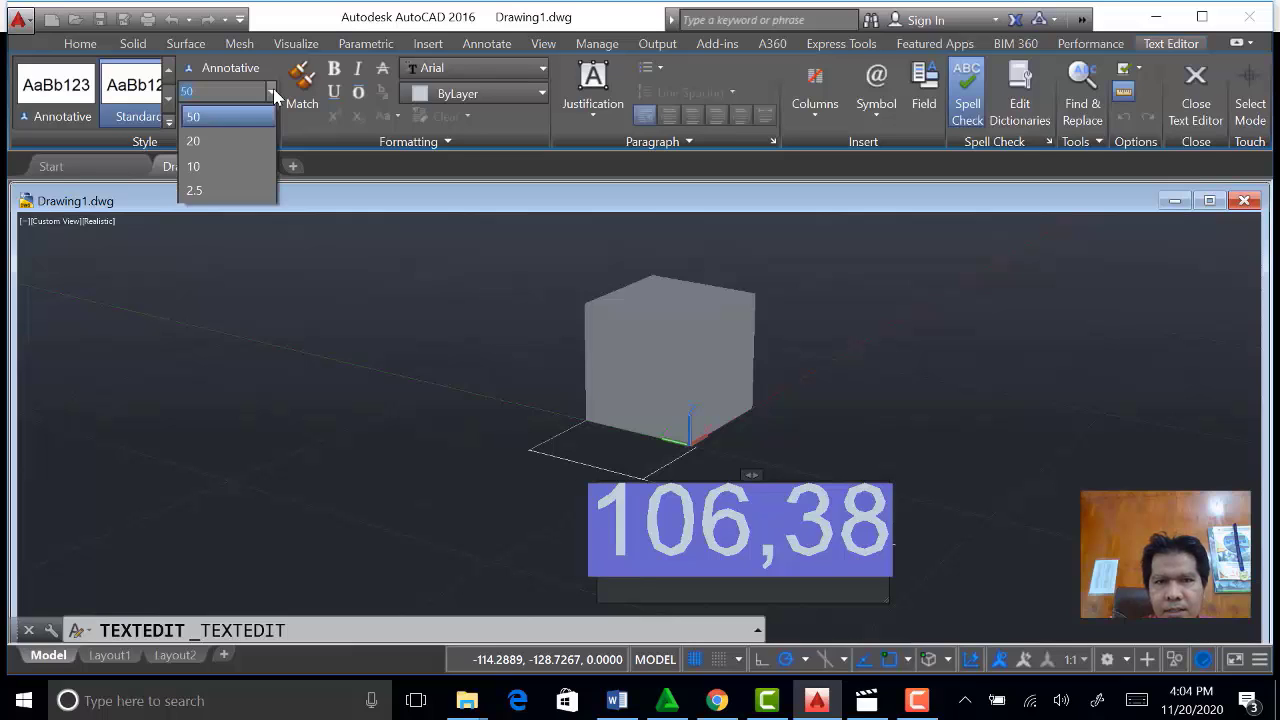
pyautogui.press('Down')
pyautogui.press('Return')
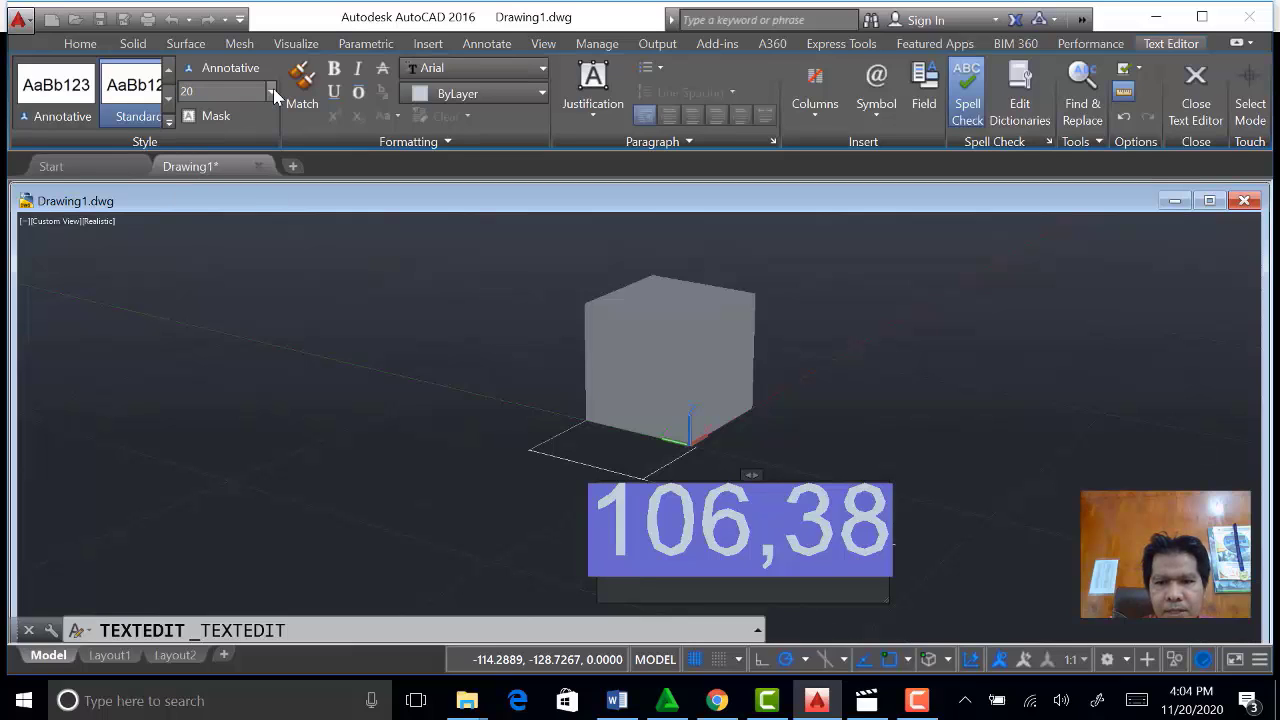
pyautogui.press('Escape')
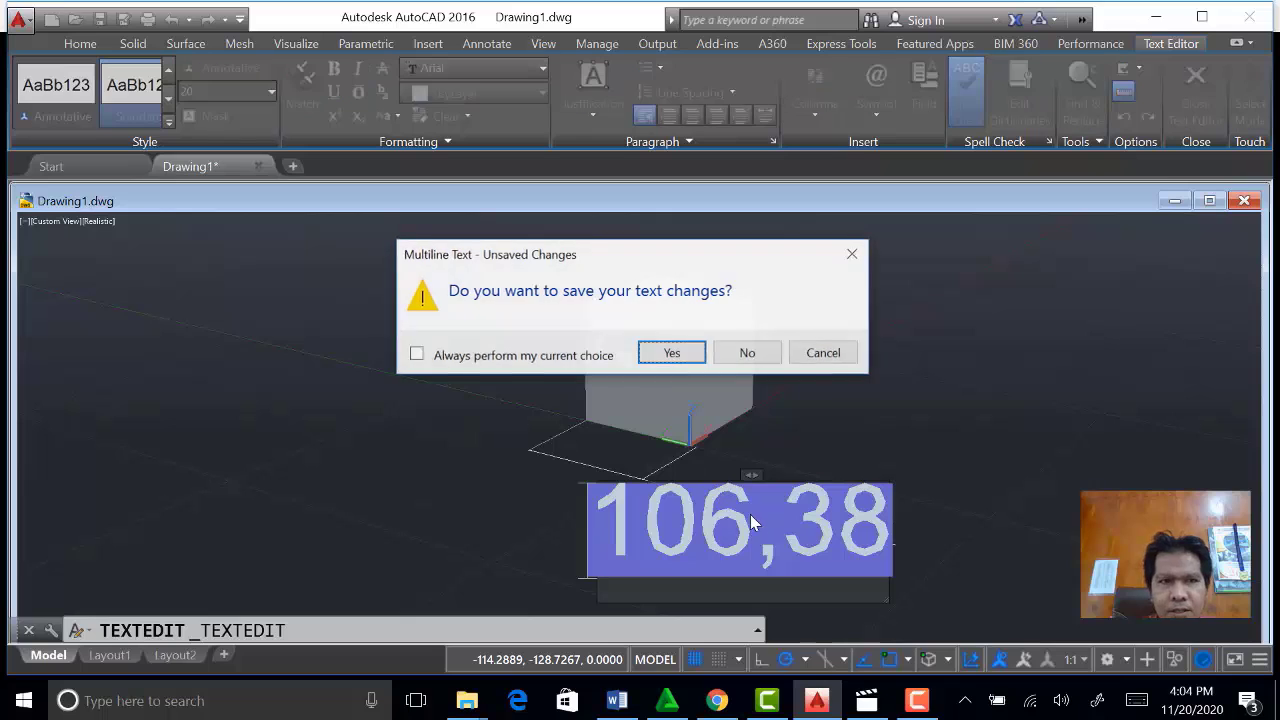
pyautogui.click(670, 351)
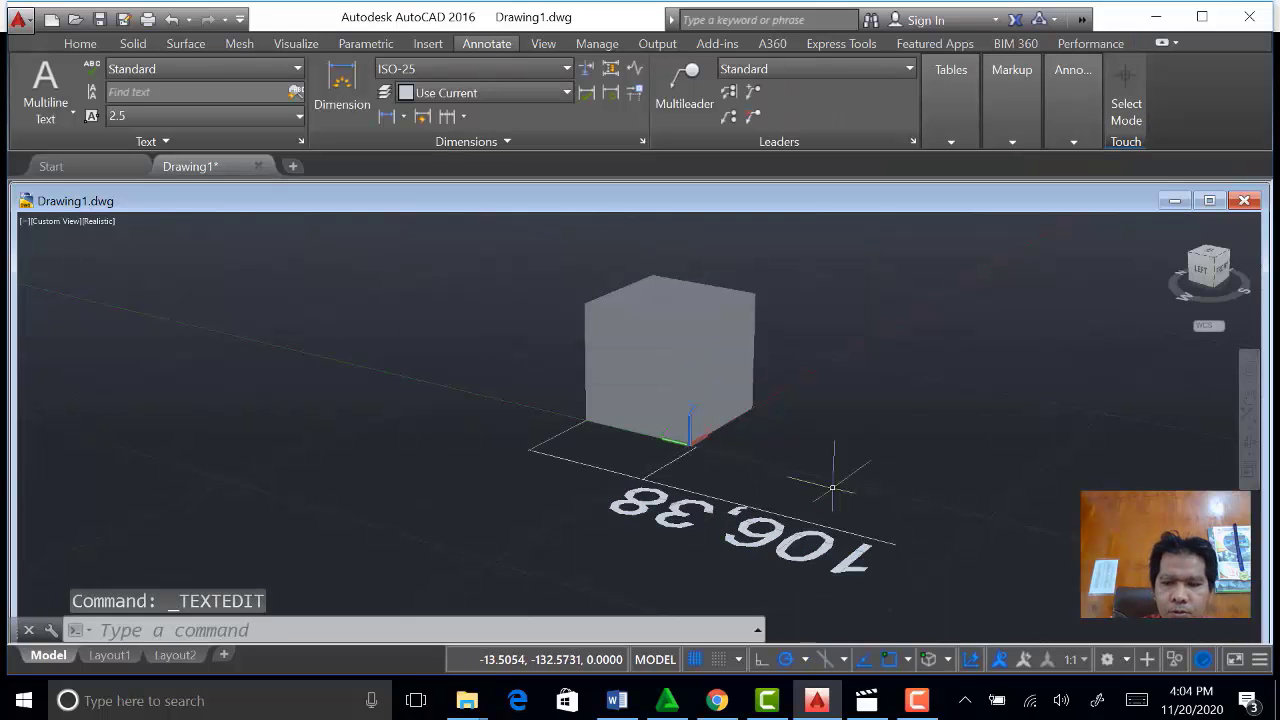
pyautogui.press('Escape')
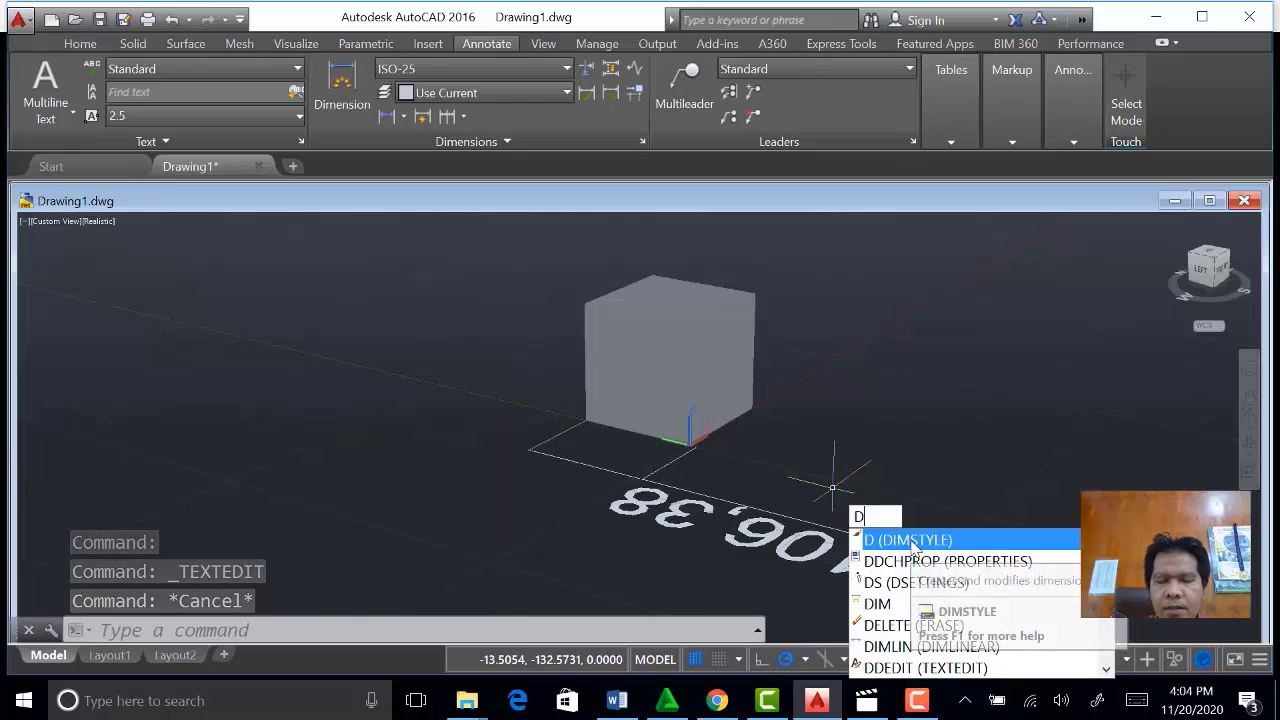
# Modify the ISO-25 dimension style to use a text height of 20.
pyautogui.click(912, 540)
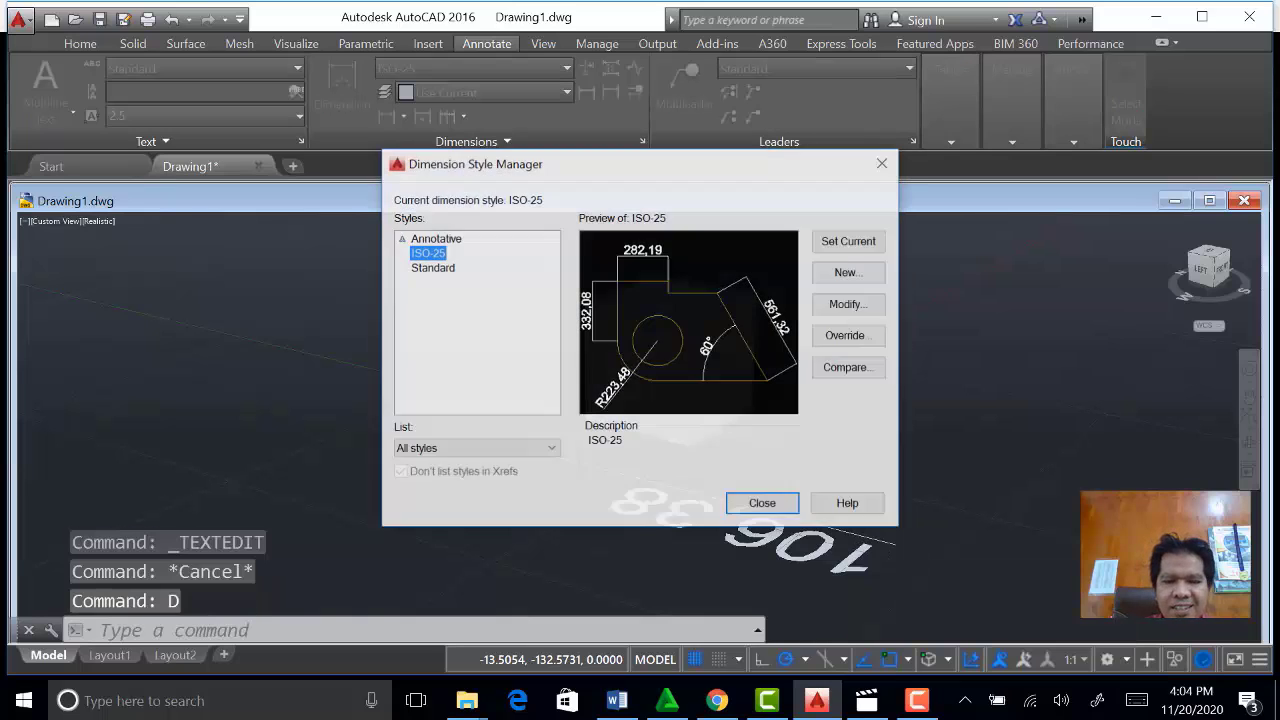
pyautogui.click(850, 303)
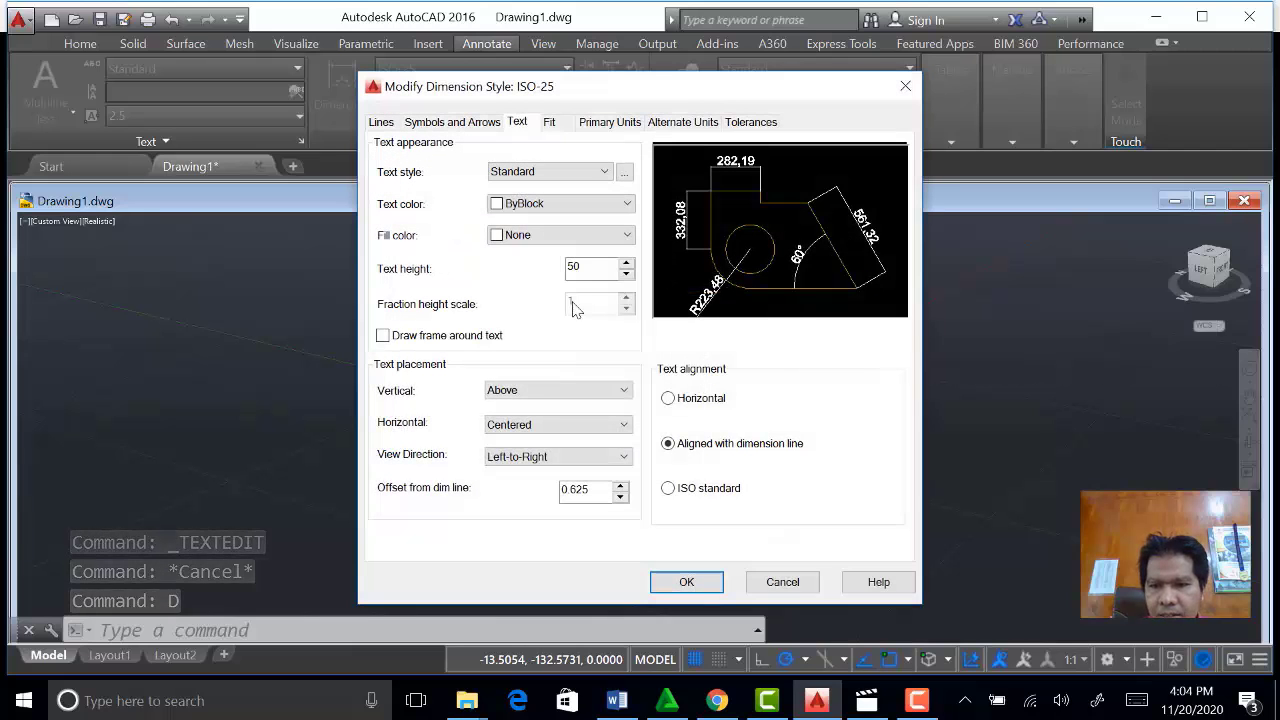
pyautogui.doubleClick(573, 266)
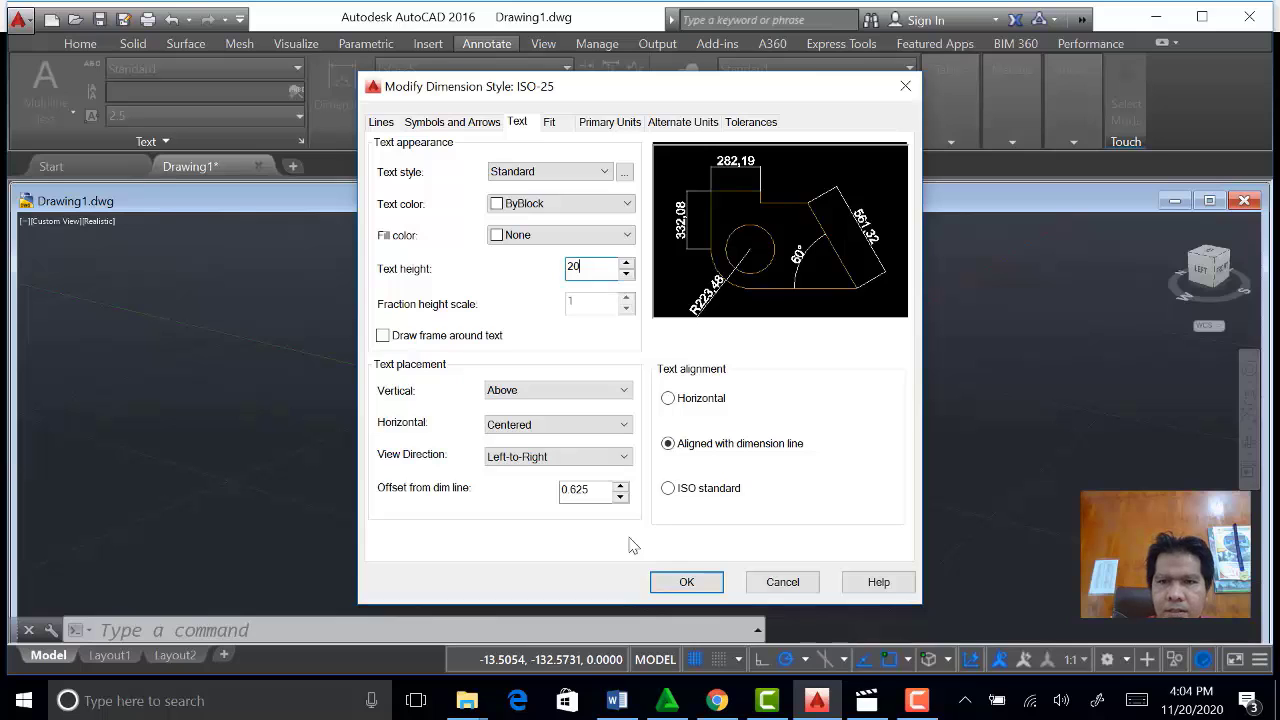
pyautogui.click(673, 585)
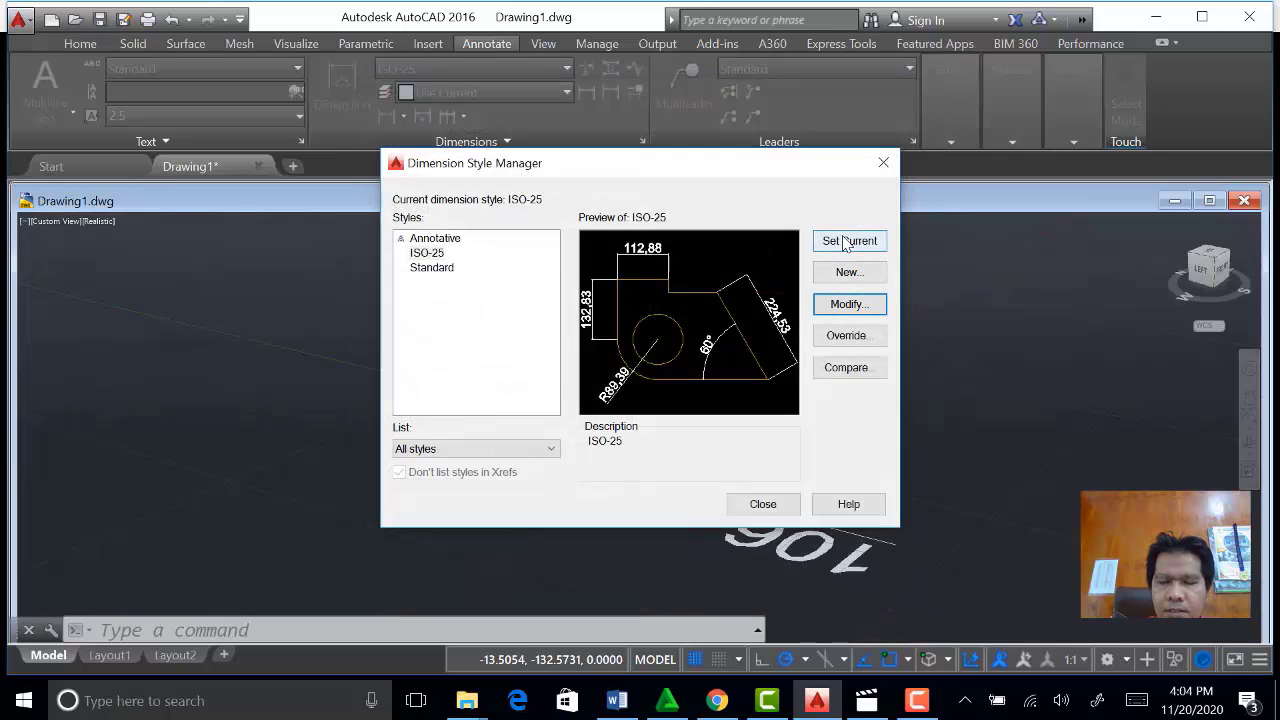
pyautogui.click(762, 504)
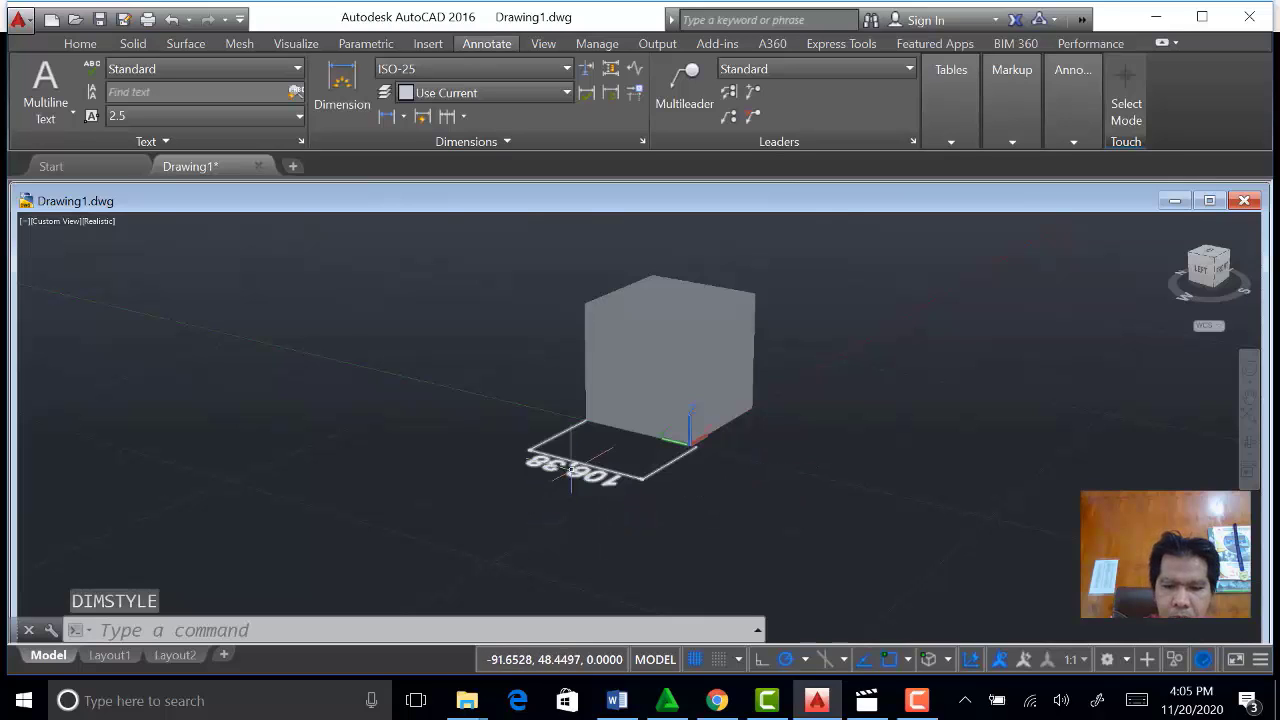
# Dimension the box's base edge along the Y axis from the origin corner to its far corner, placing the dimension line close to the box.
pyautogui.scroll(4, 582, 452)
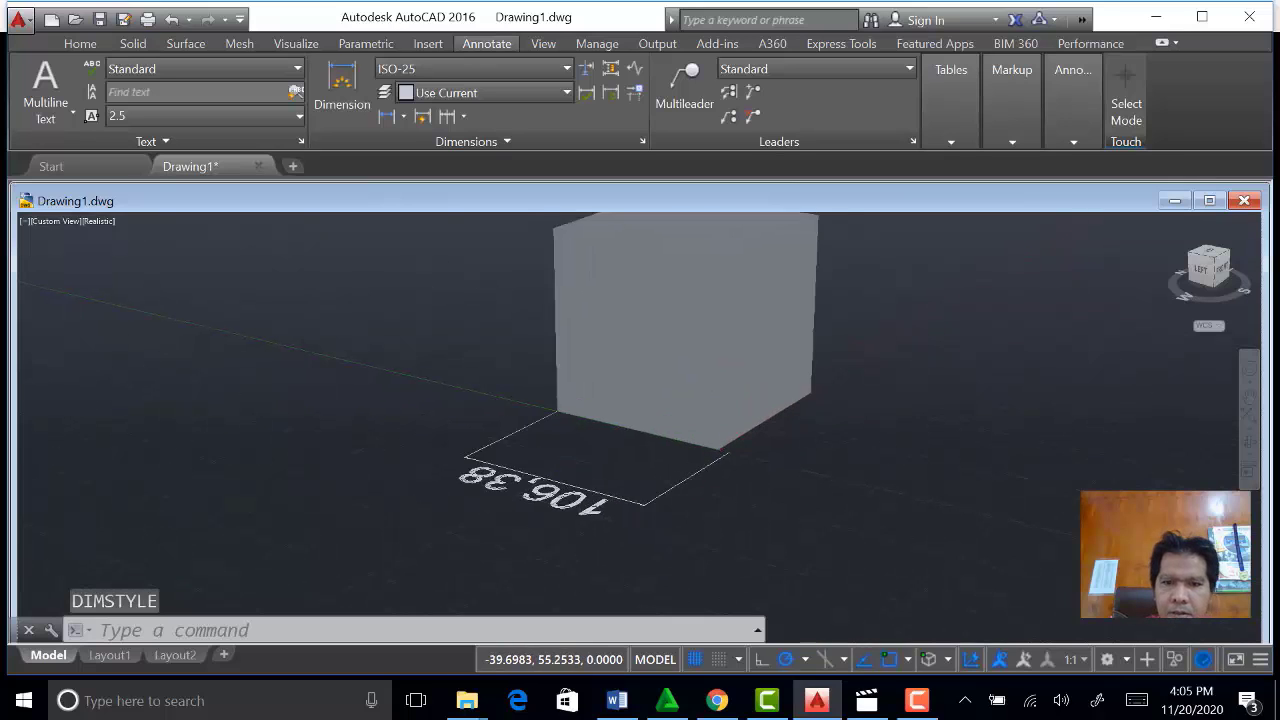
pyautogui.click(573, 515)
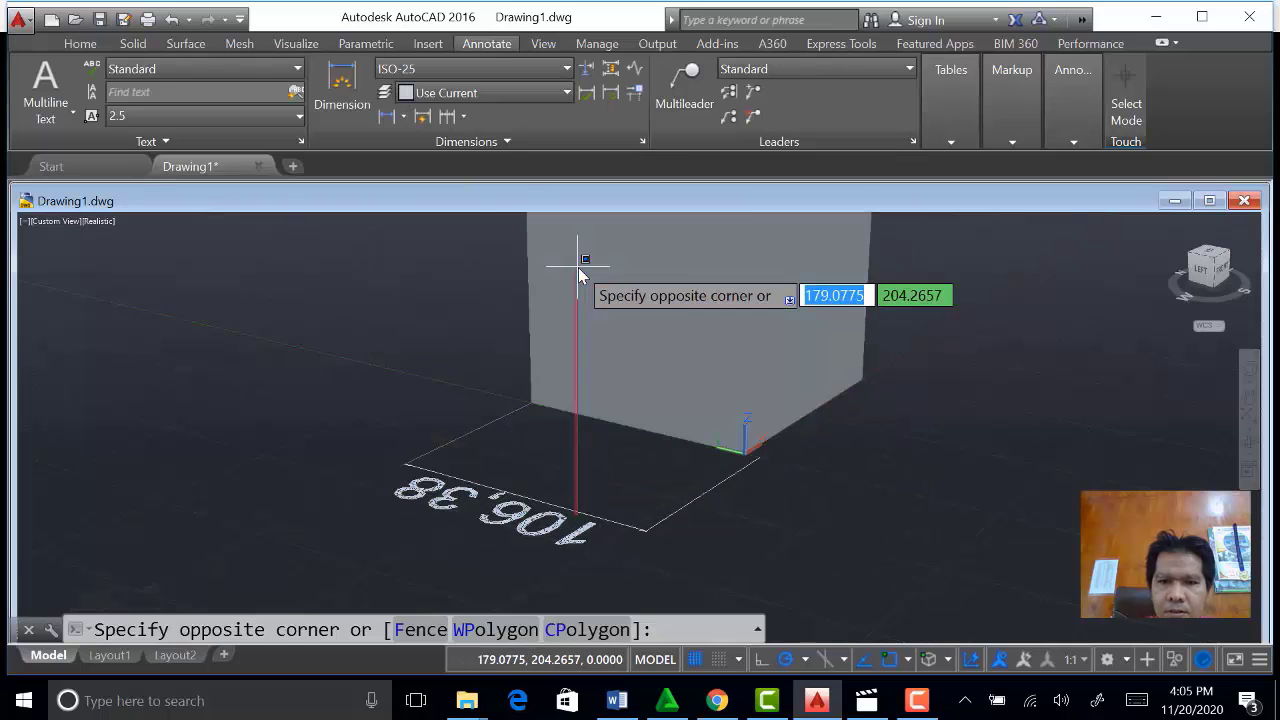
pyautogui.press('Escape')
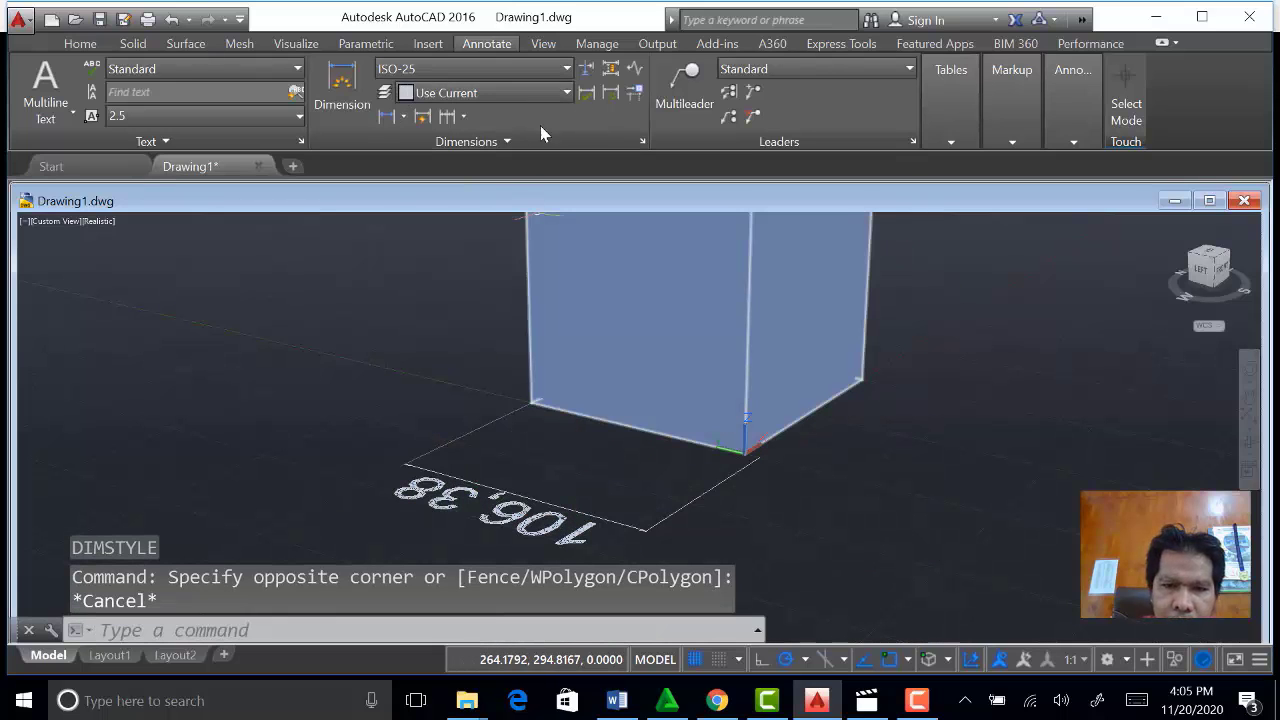
pyautogui.click(389, 118)
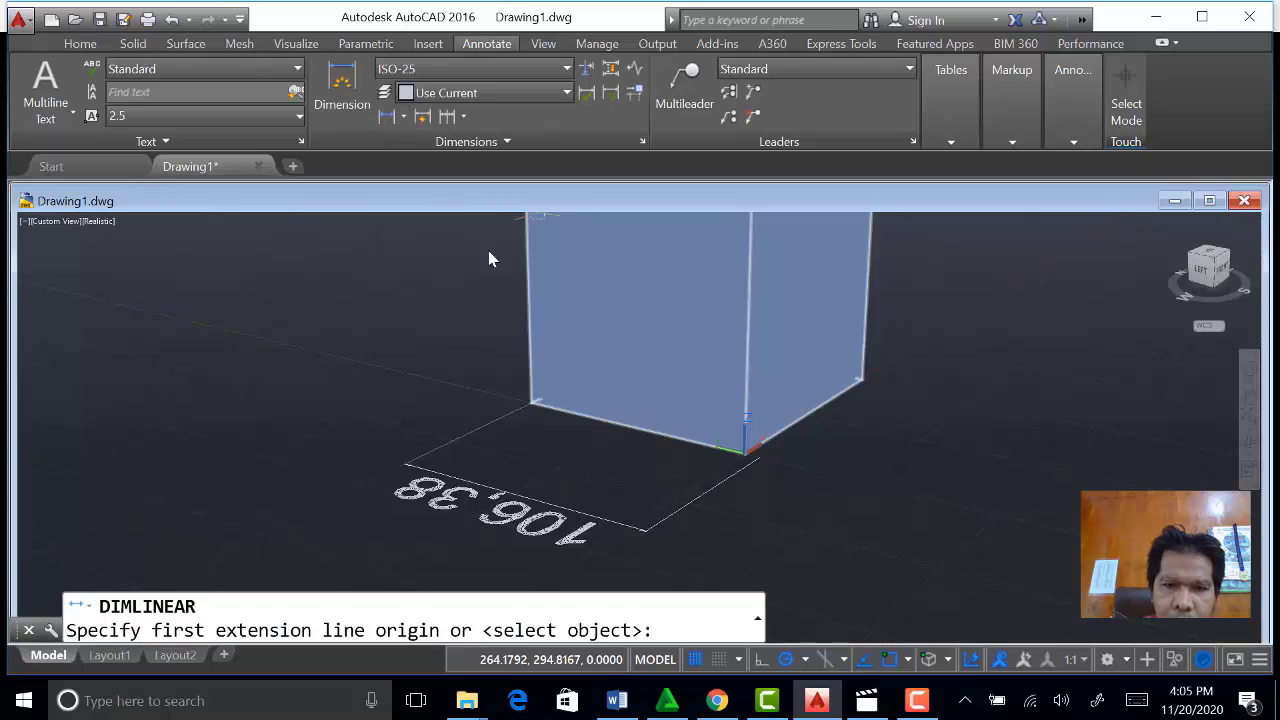
pyautogui.click(740, 449)
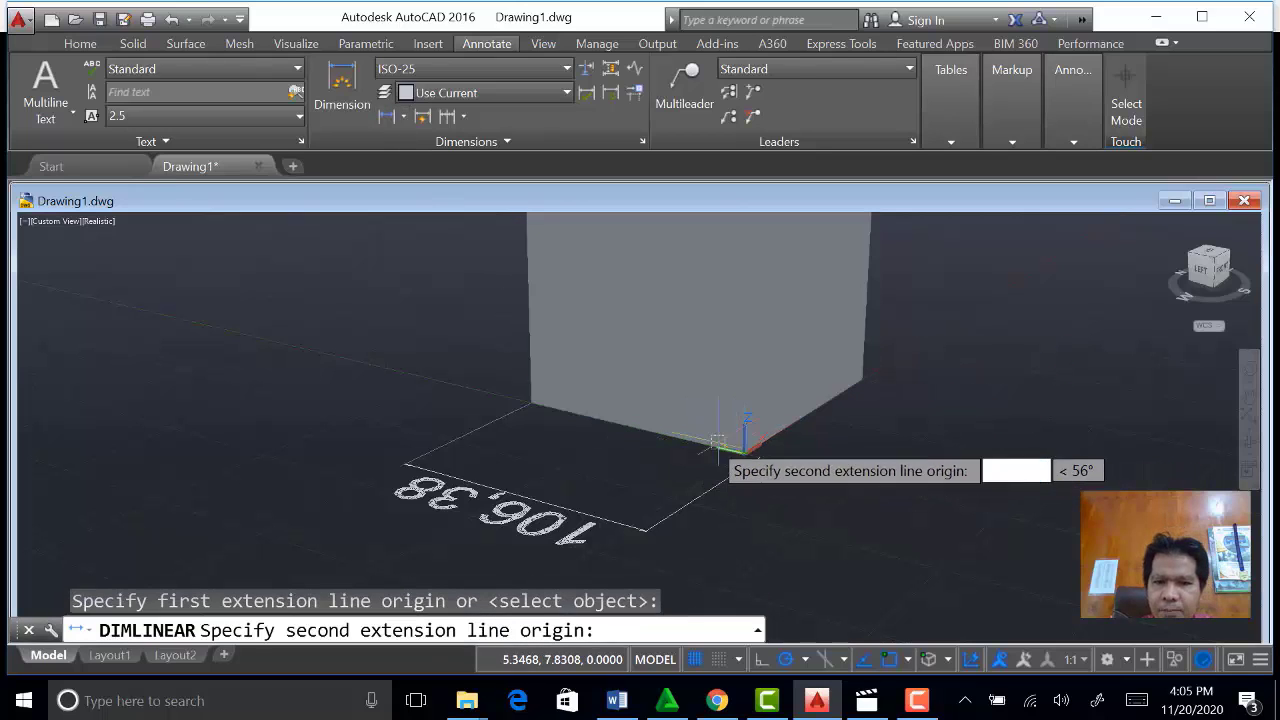
pyautogui.click(531, 401)
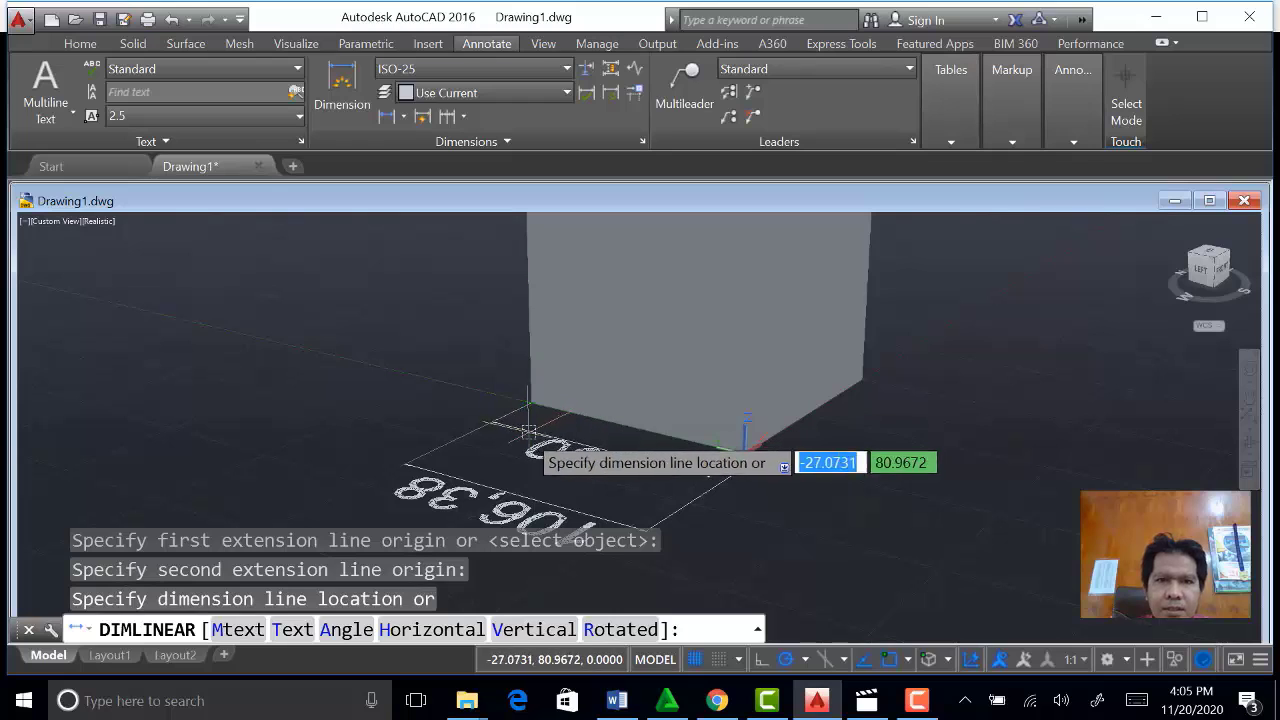
pyautogui.click(519, 440)
# Delete the outer 106,38 dimension beside the box's base.
pyautogui.click(521, 508)
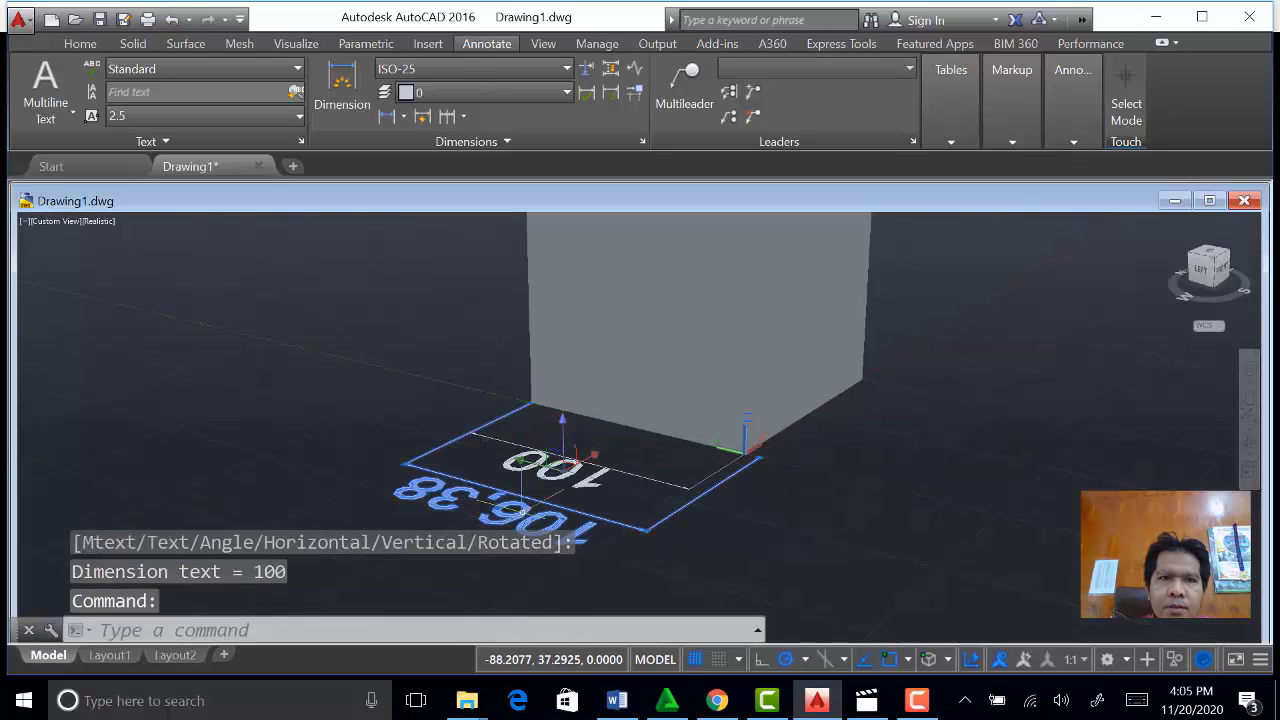
pyautogui.press('Delete')
# Add a linear dimension to the box's base edge along the X axis, from its far corner to the origin corner.
pyautogui.scroll(-4, 593, 535)
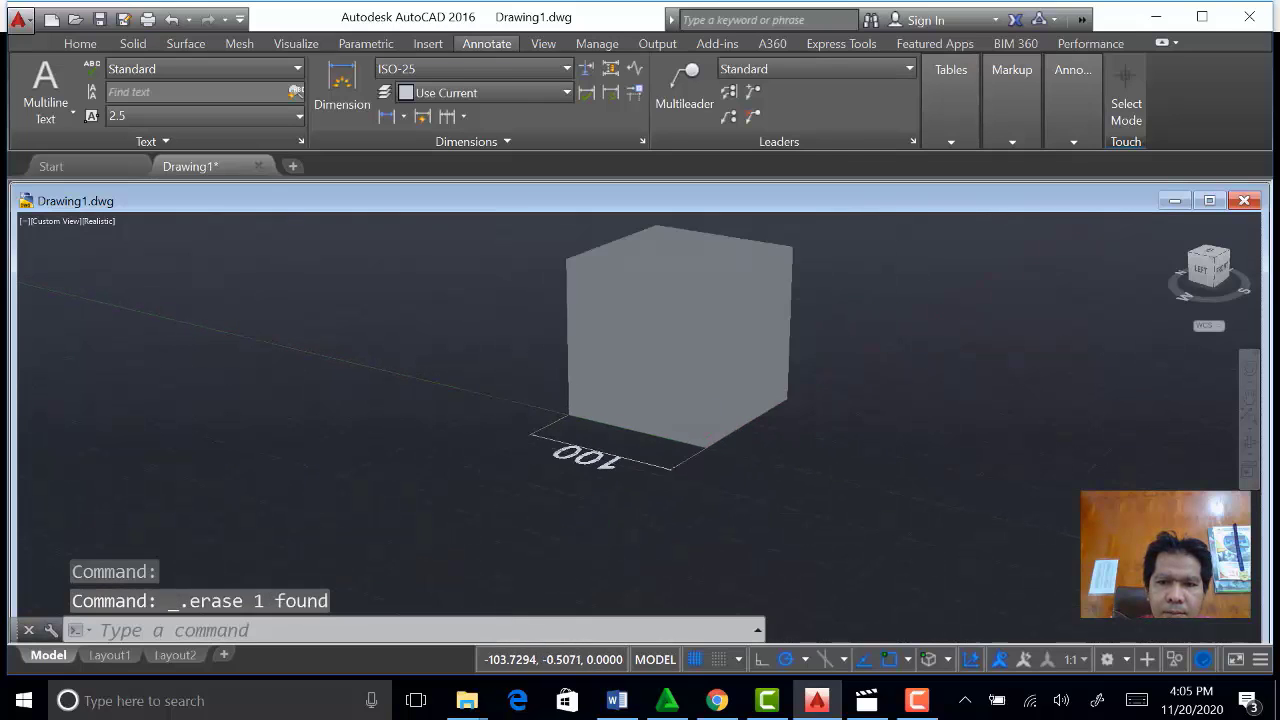
pyautogui.click(389, 119)
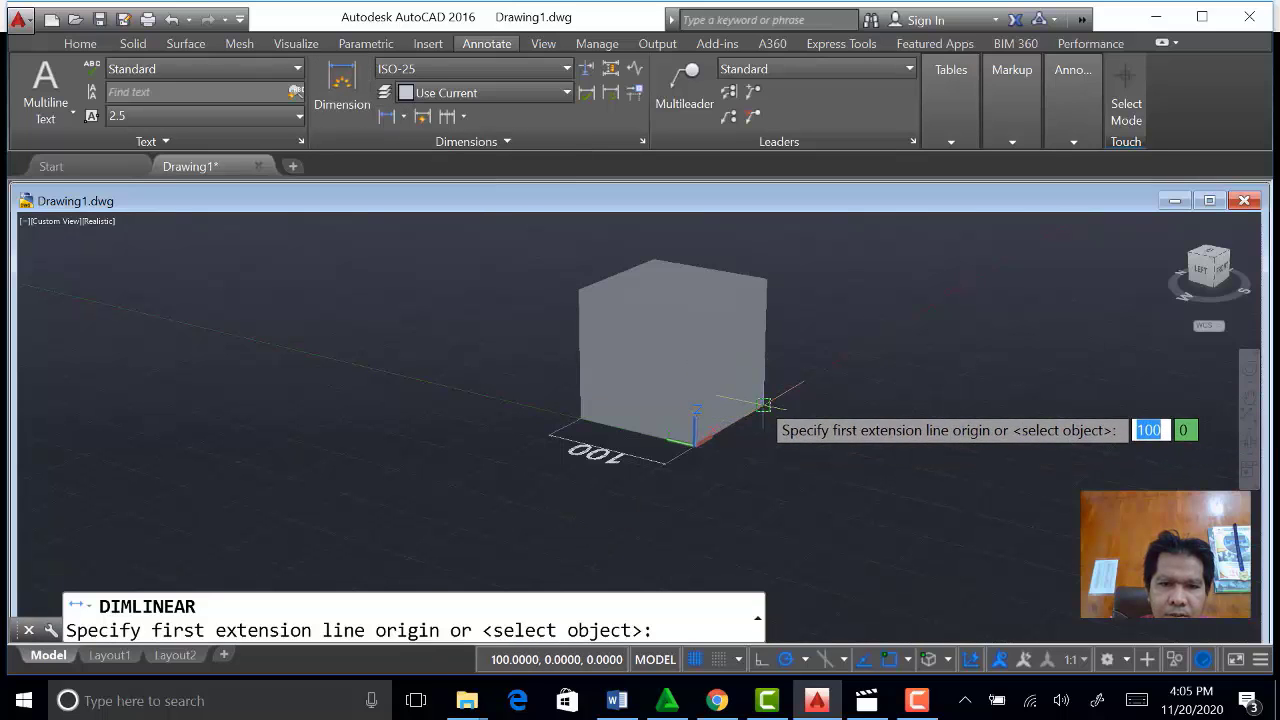
pyautogui.click(763, 404)
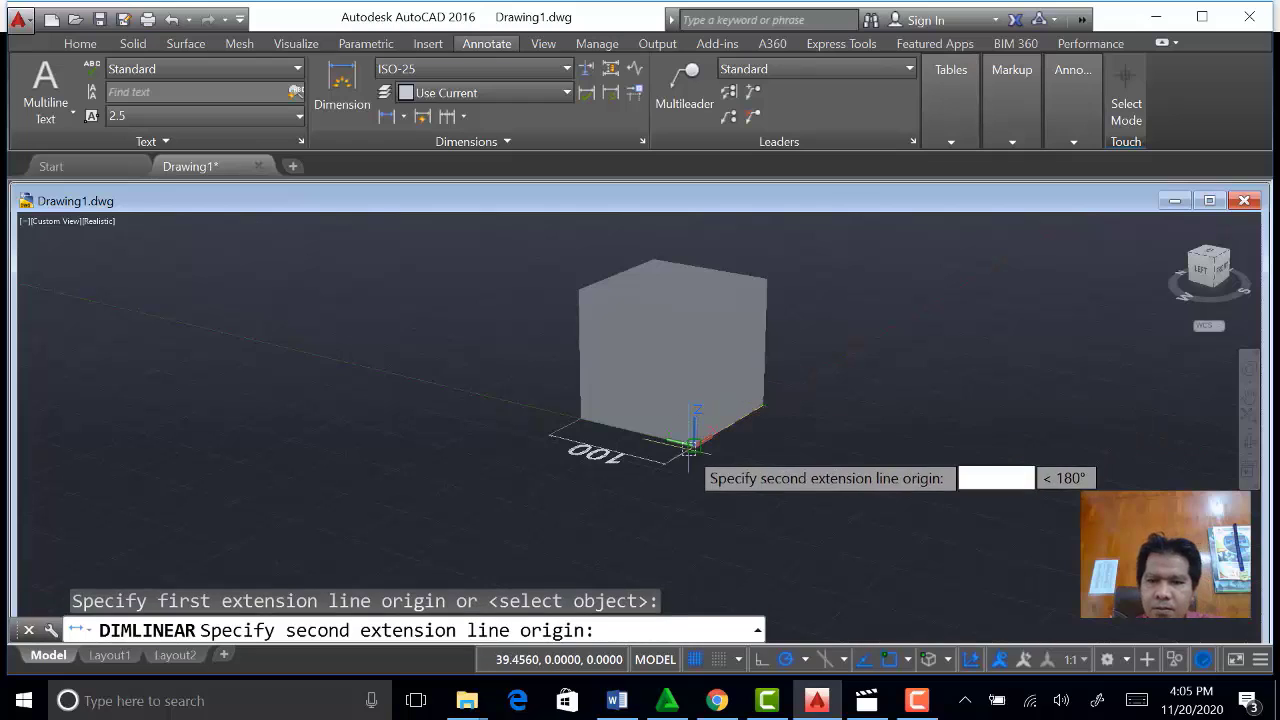
pyautogui.click(697, 441)
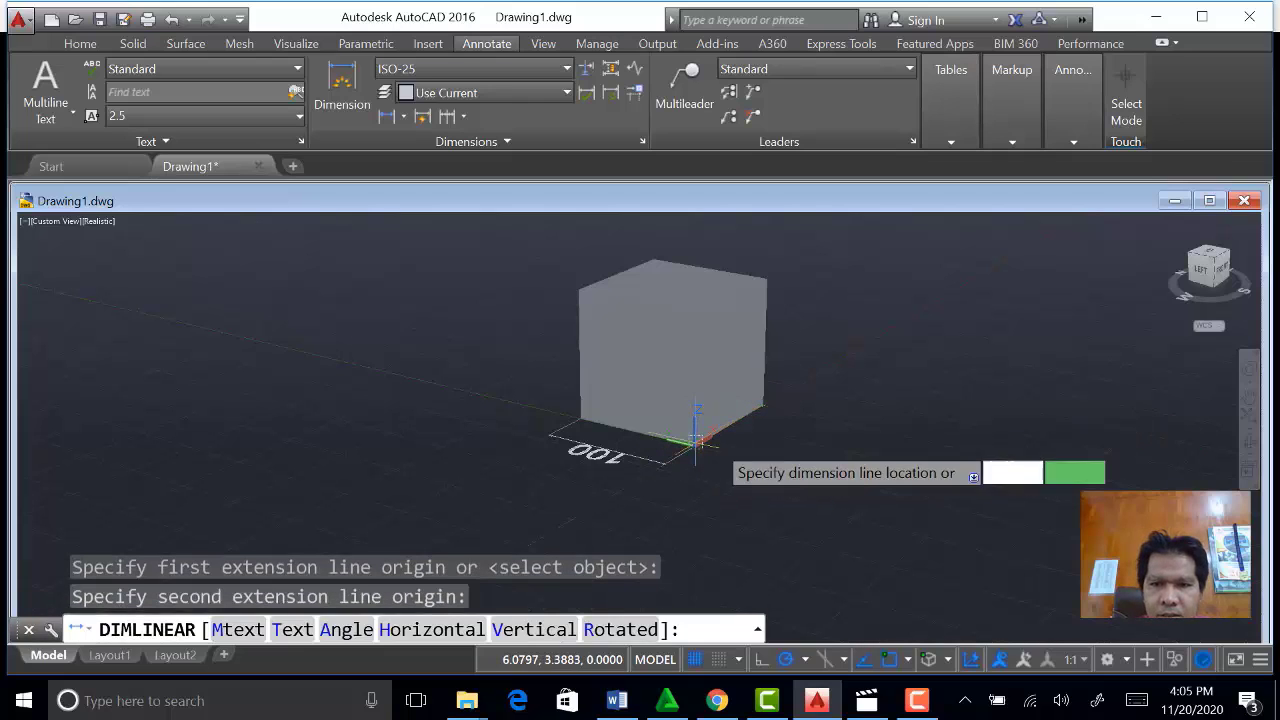
pyautogui.click(785, 460)
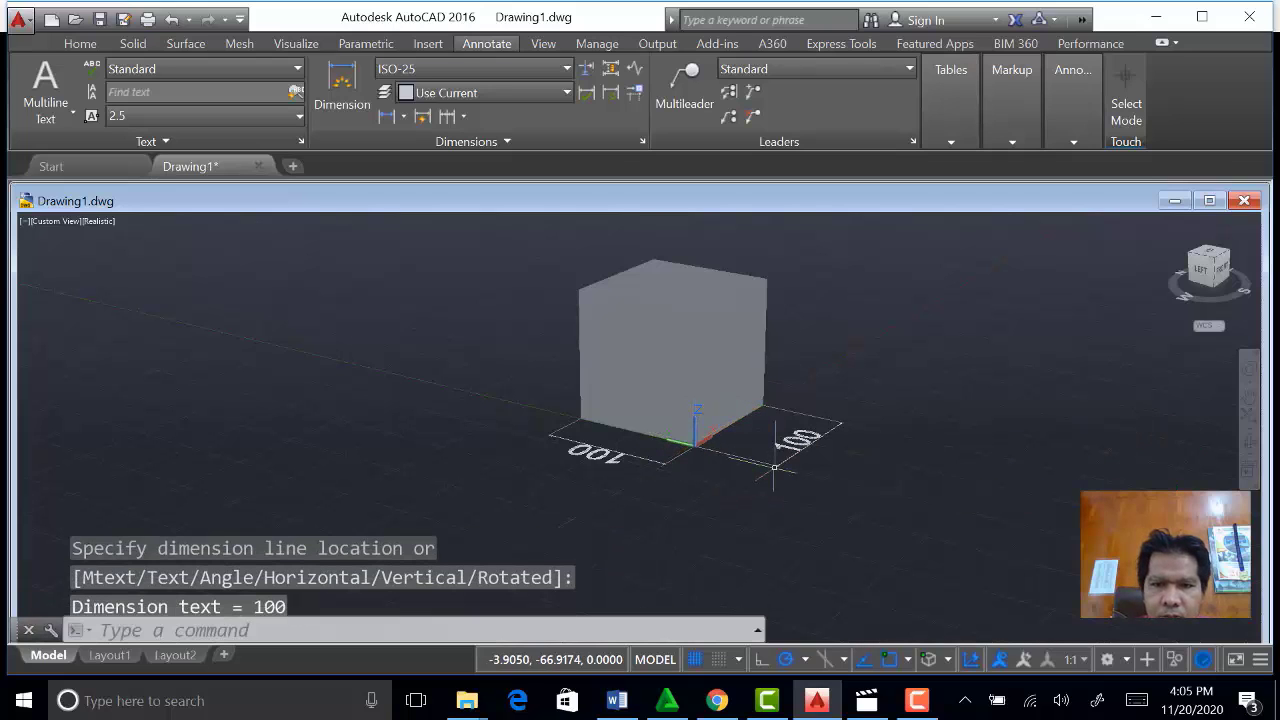
pyautogui.click(386, 116)
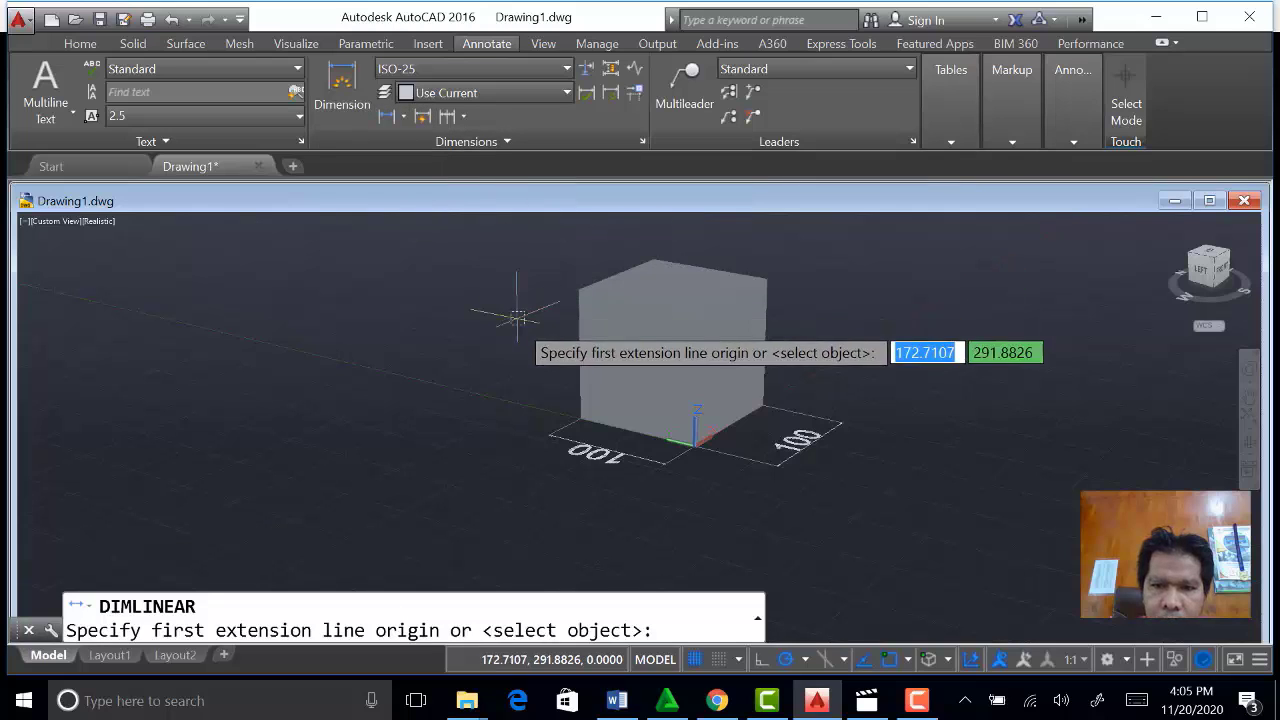
pyautogui.click(581, 418)
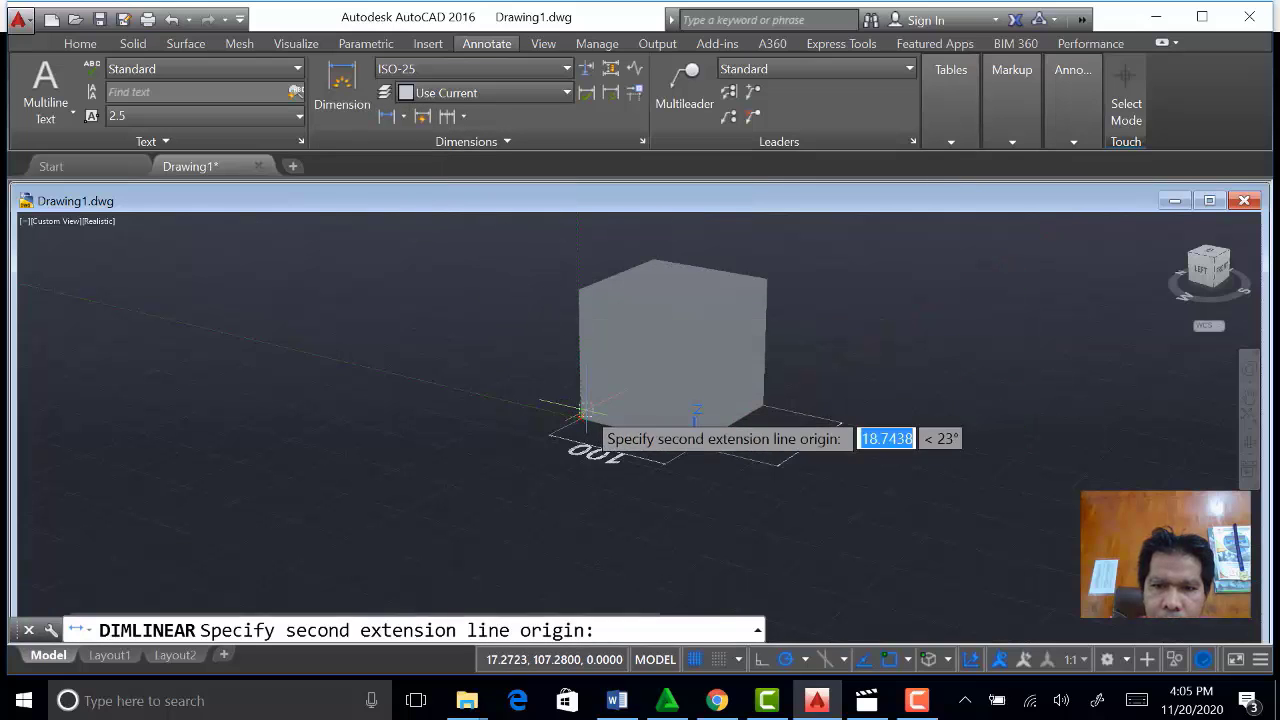
pyautogui.click(584, 298)
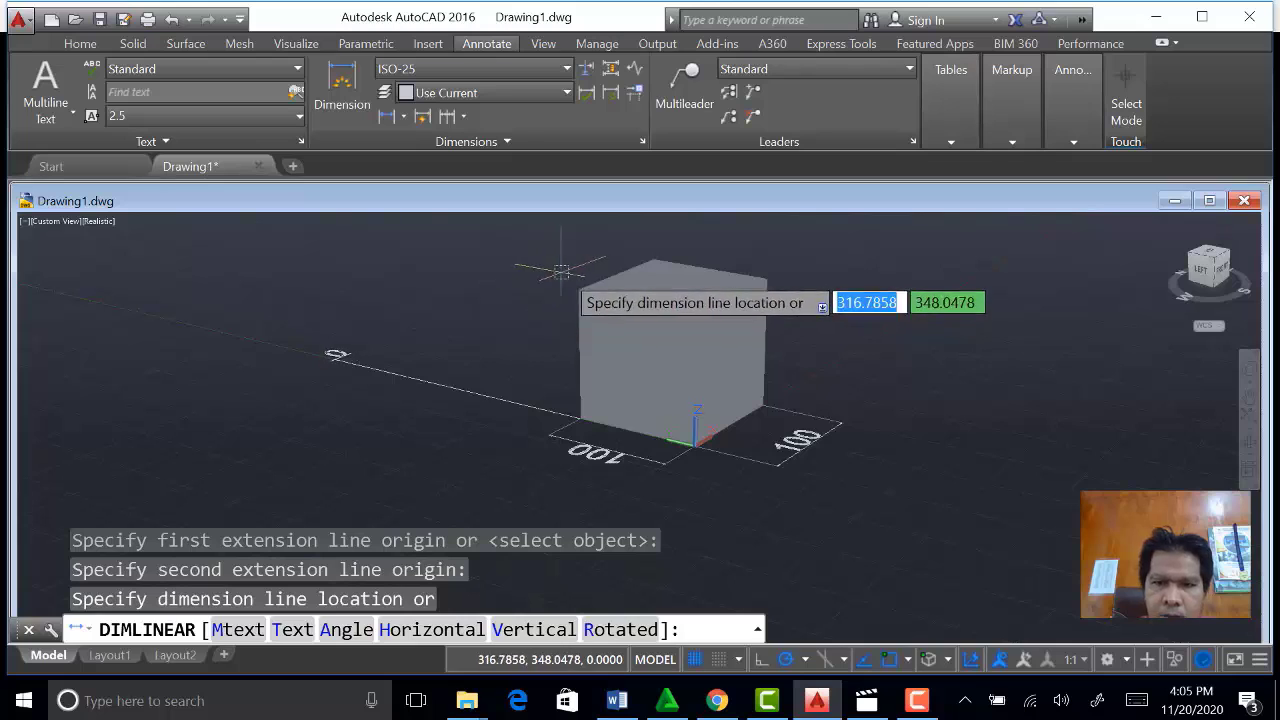
pyautogui.press('Escape')
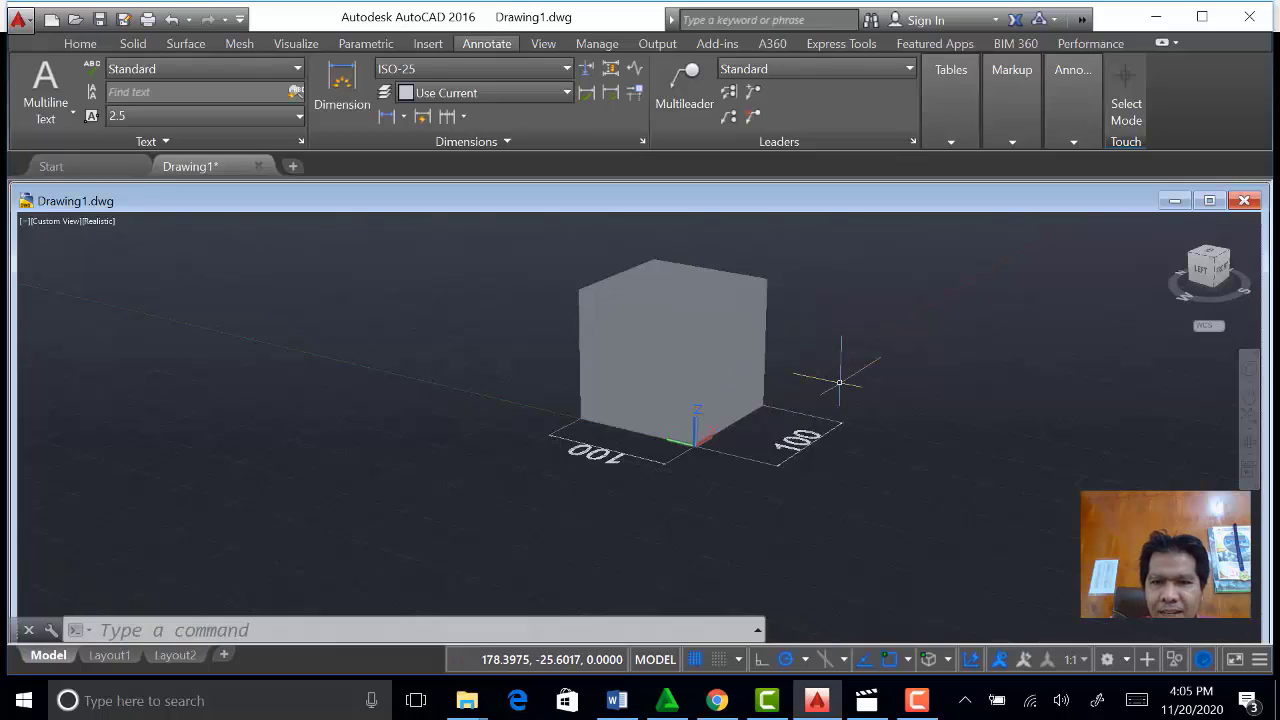
# Rotate the UCS 90 degrees about the X axis.
pyautogui.write('ucs')
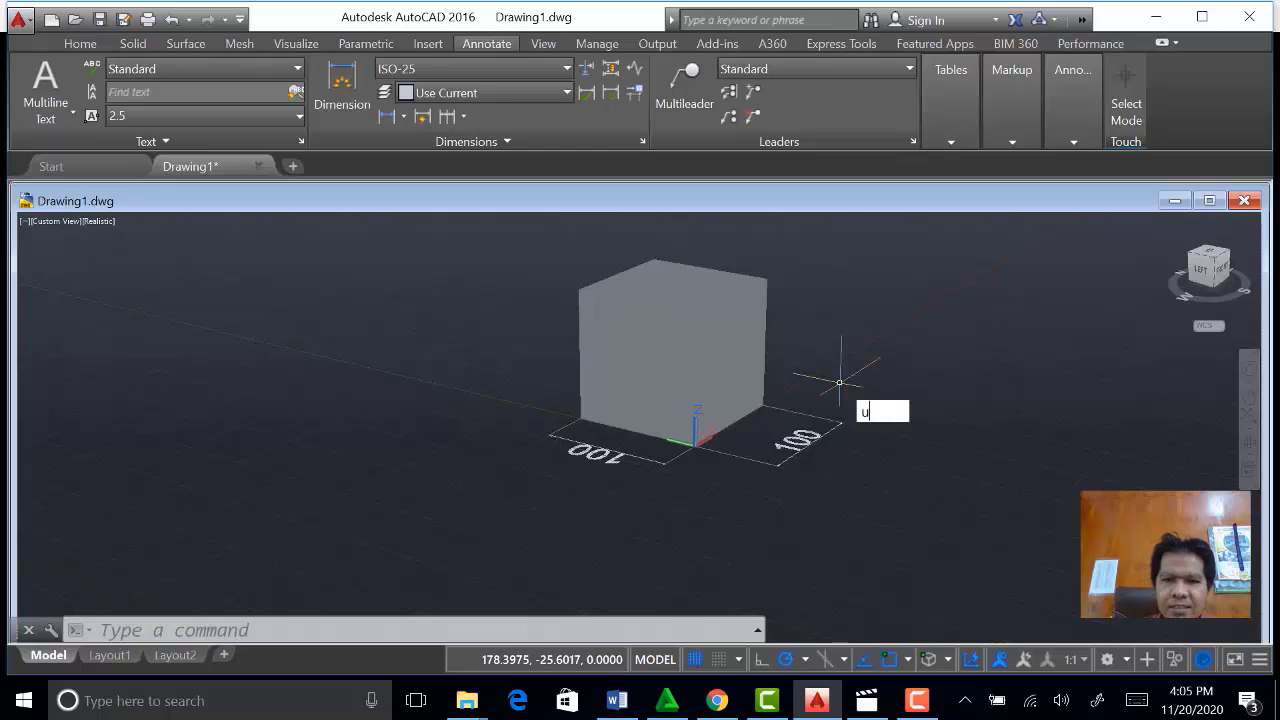
pyautogui.press('Return')
pyautogui.write('x')
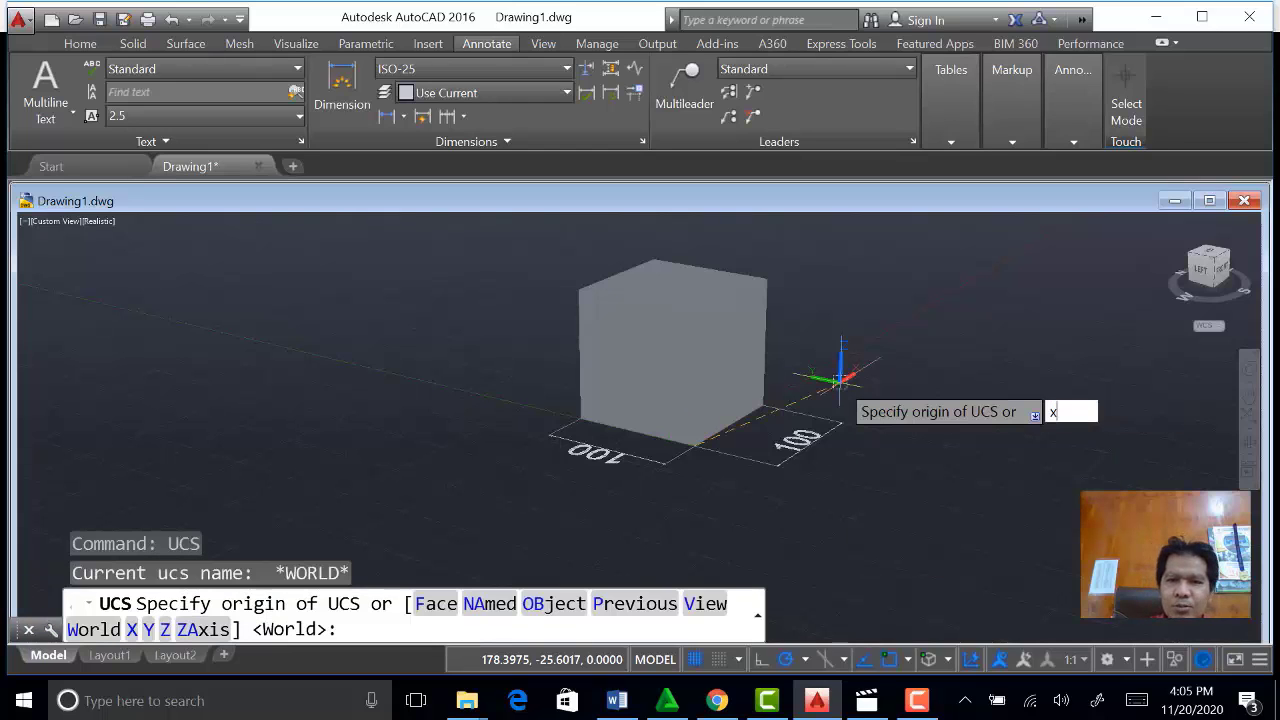
pyautogui.press('Return')
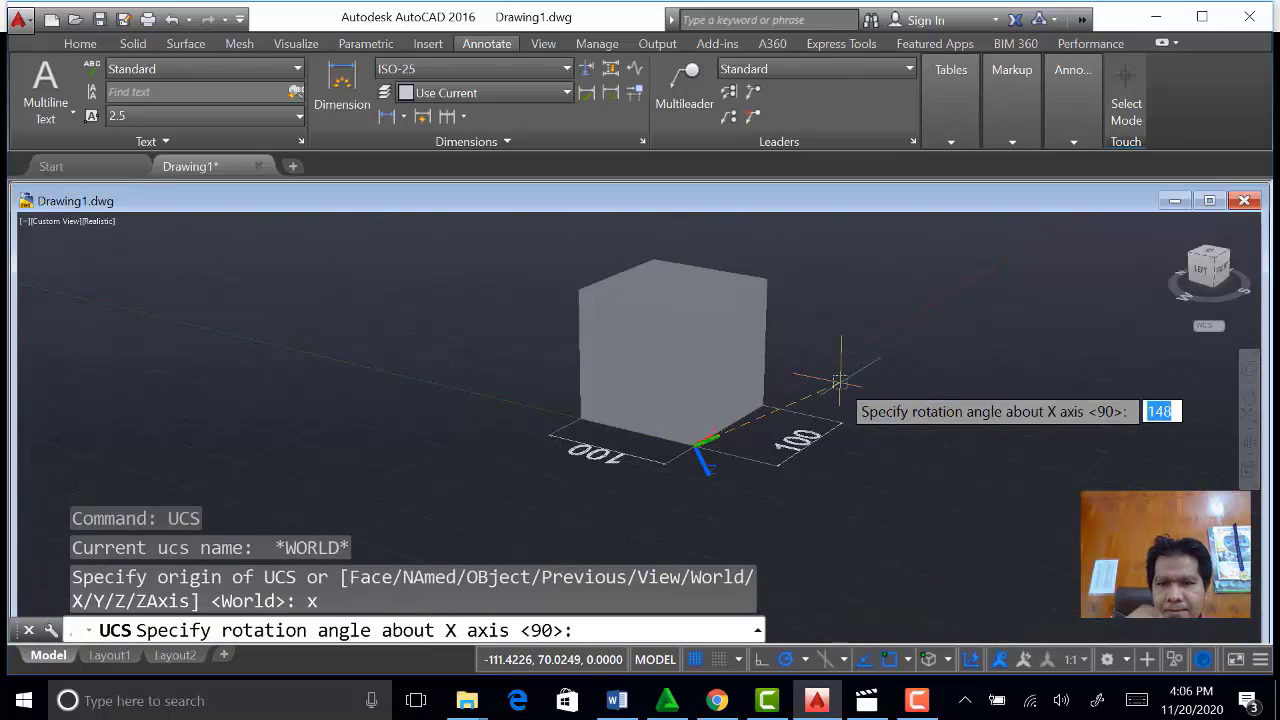
pyautogui.press('Return')
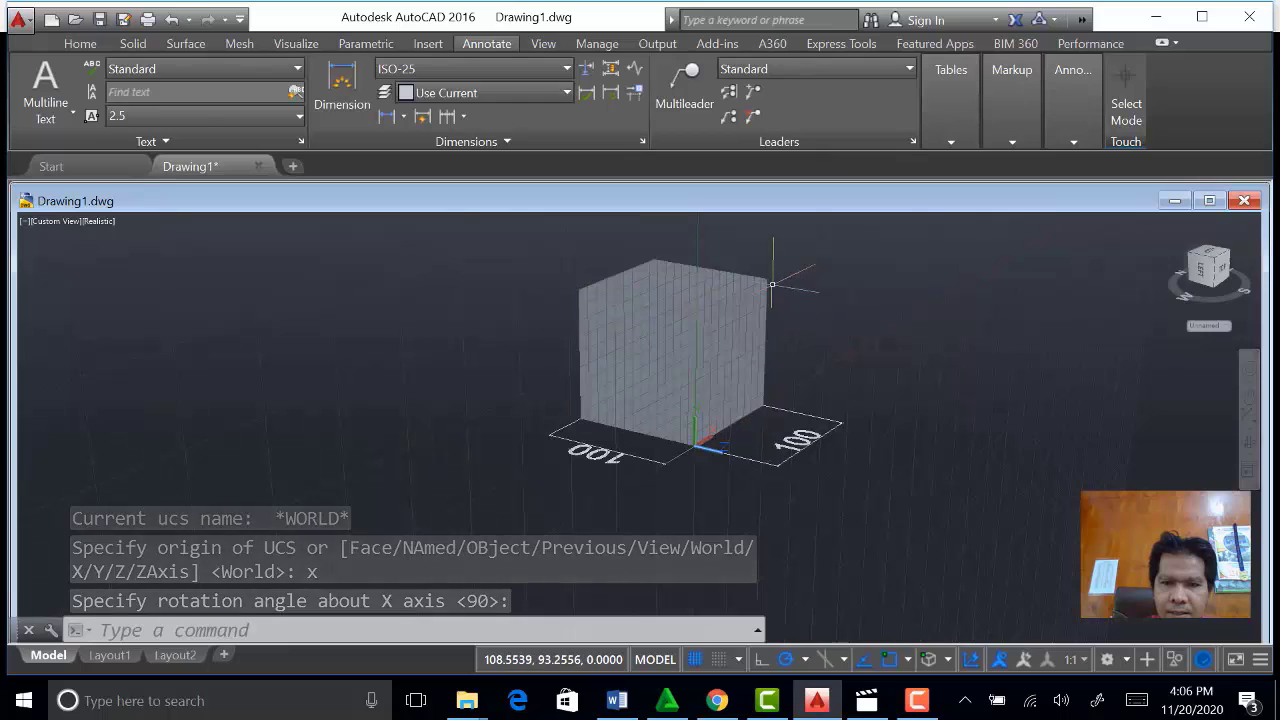
# Add a linear dimension to the box's vertical edge at the far end of the X axis, placing it just outside the box.
pyautogui.click(386, 118)
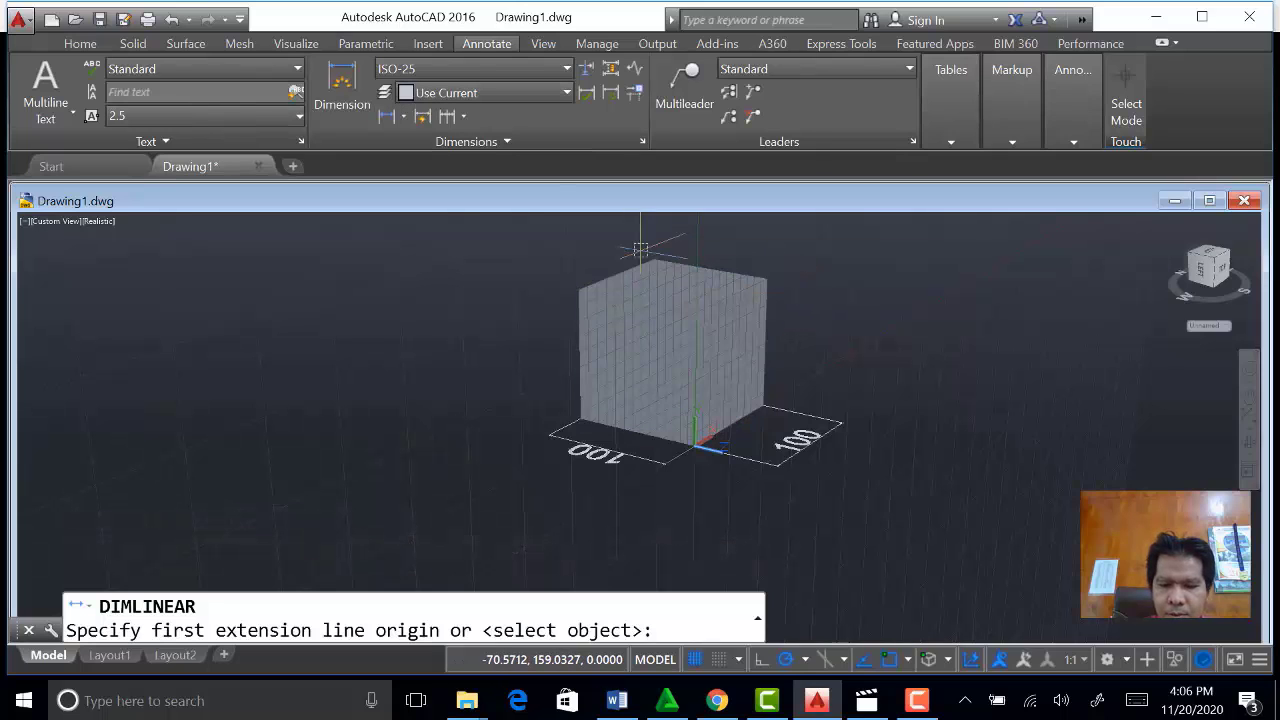
pyautogui.click(767, 277)
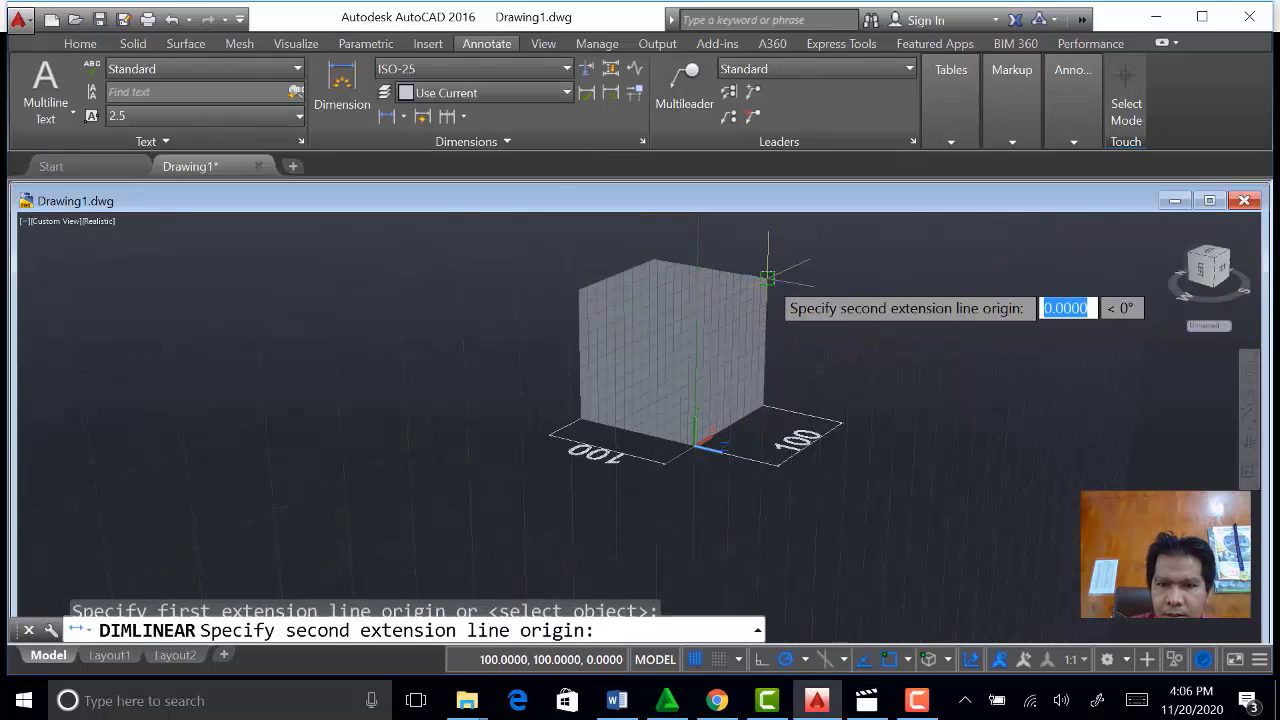
pyautogui.click(765, 406)
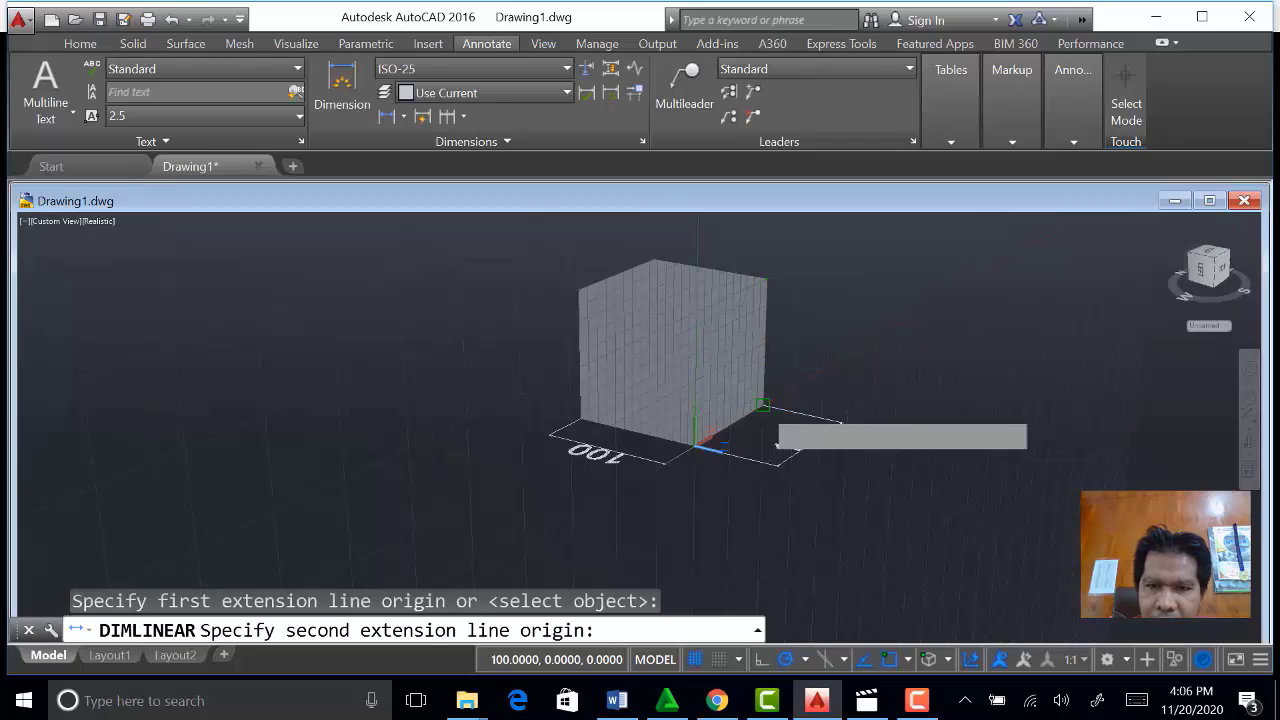
pyautogui.click(815, 370)
pyautogui.scroll(1, 985, 436)
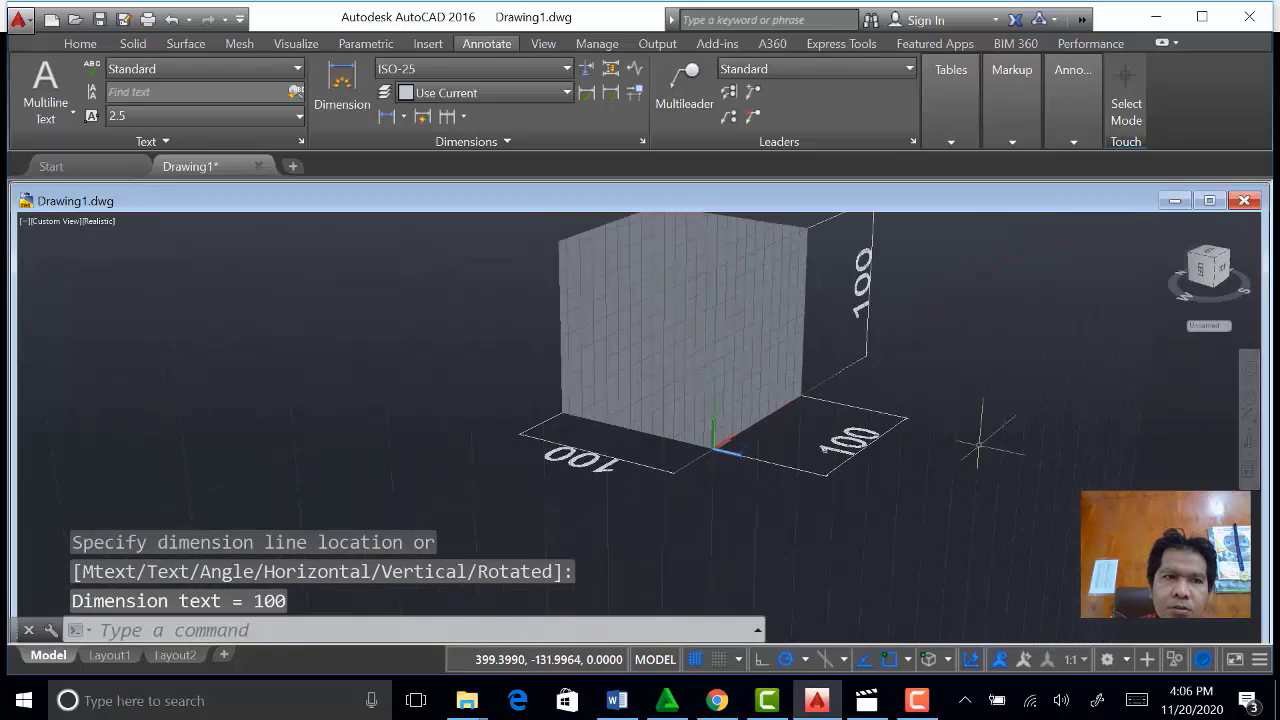
pyautogui.press('Escape')
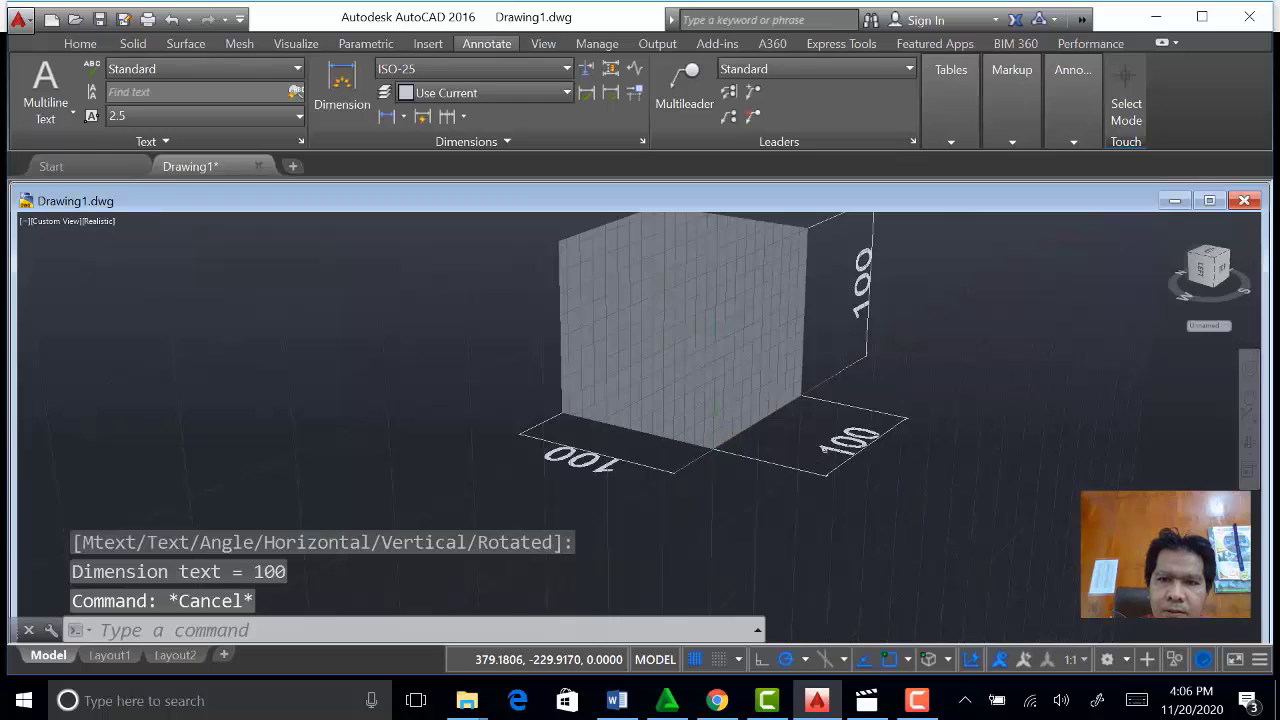
# Turn on snap mode and change the snap type from Polar Snap to Grid Snap.
pyautogui.scroll(-2, 645, 435)
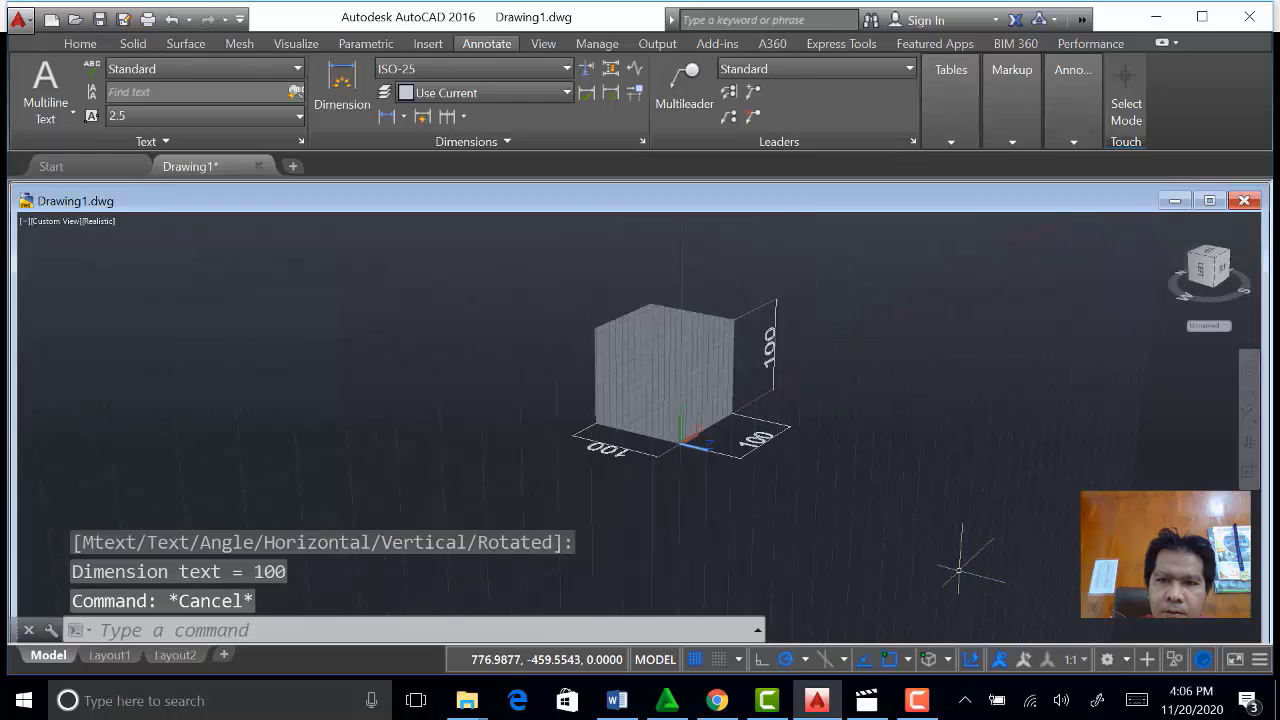
pyautogui.click(740, 657)
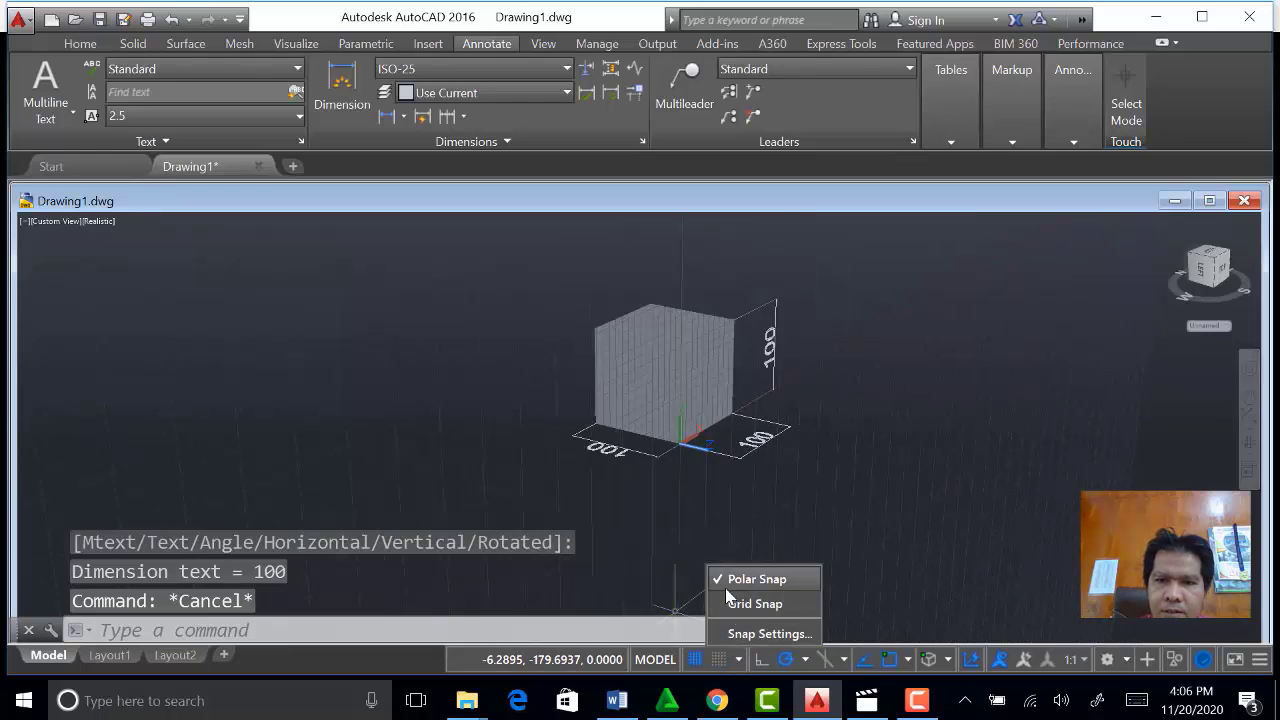
pyautogui.click(726, 587)
pyautogui.click(741, 657)
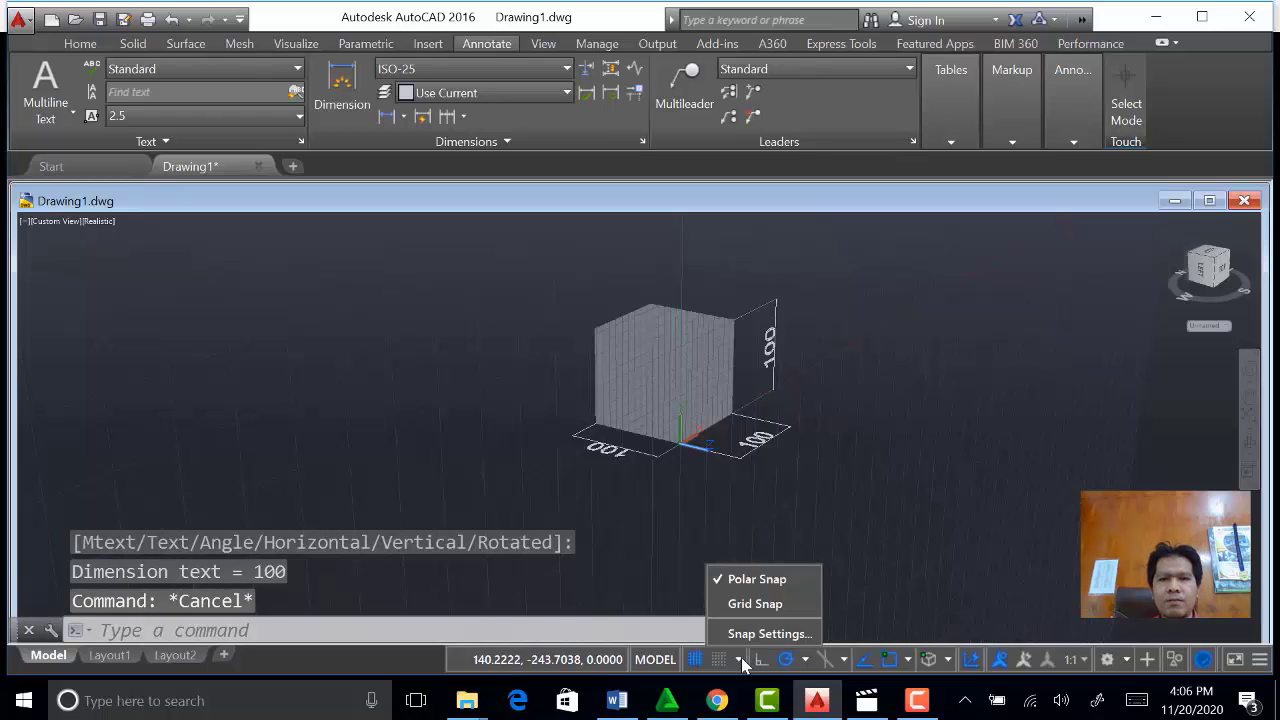
pyautogui.click(721, 659)
pyautogui.click(721, 659)
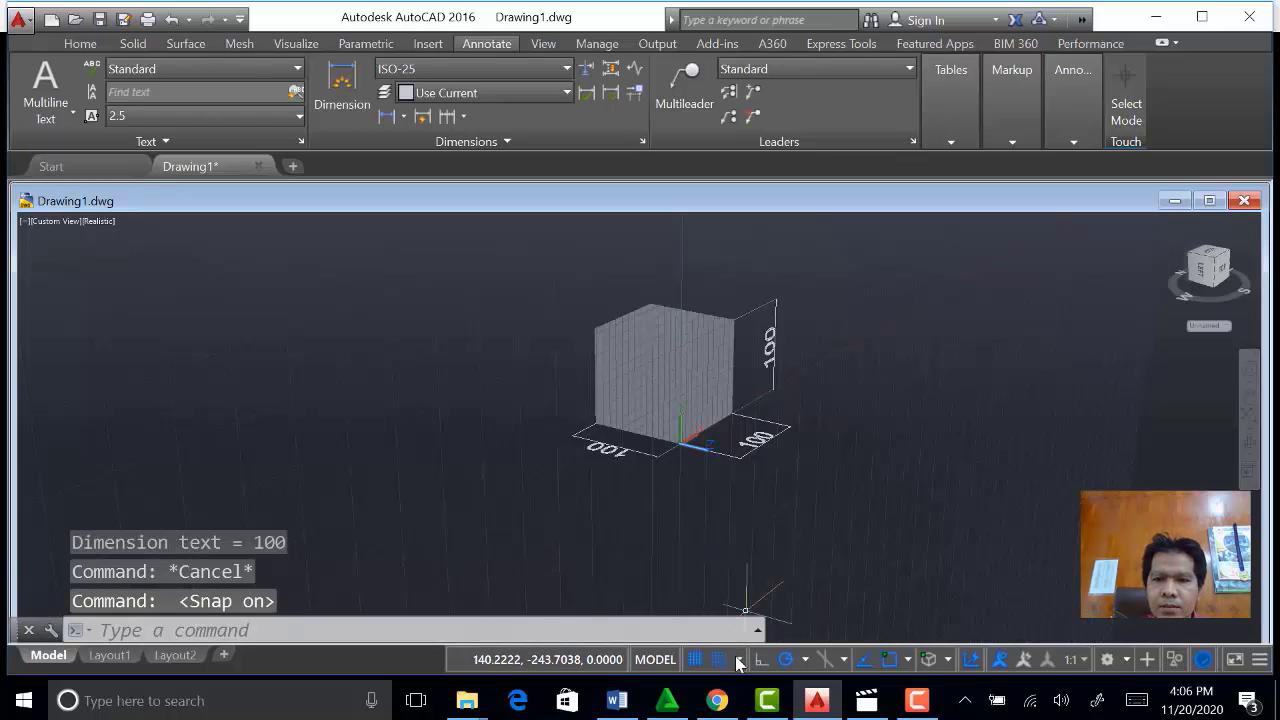
pyautogui.click(739, 658)
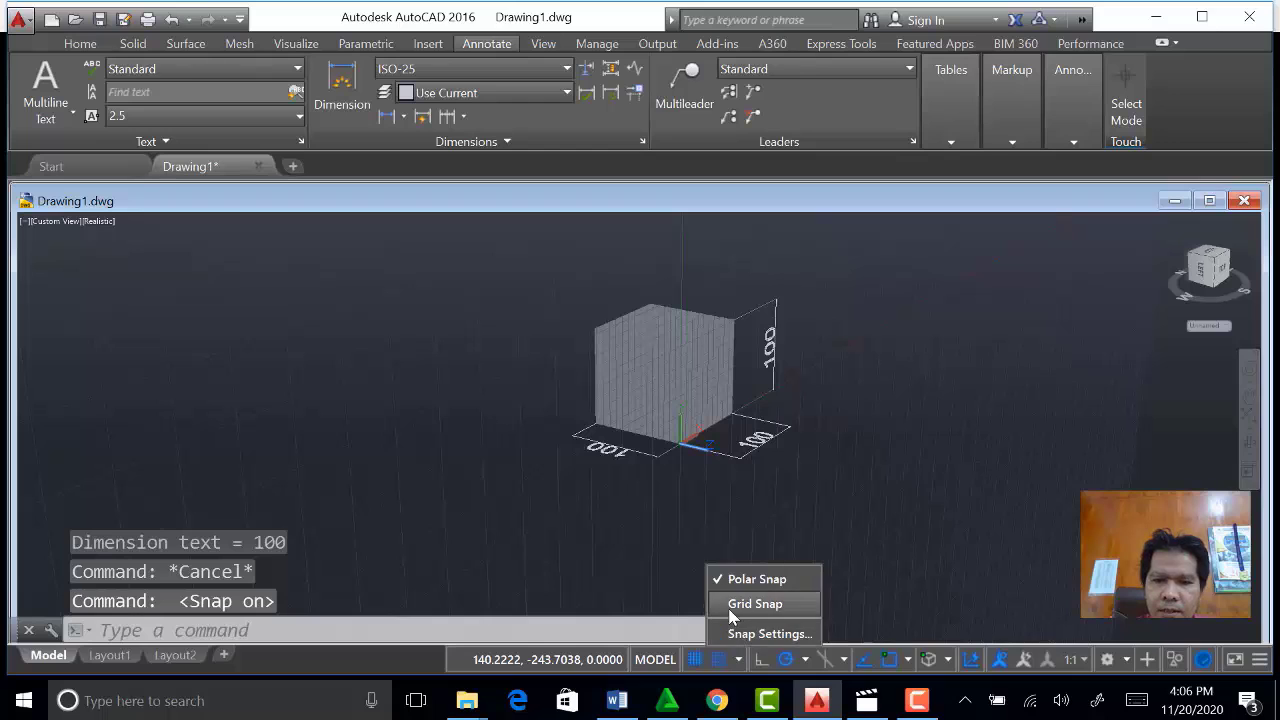
pyautogui.click(738, 607)
pyautogui.scroll(3, 837, 505)
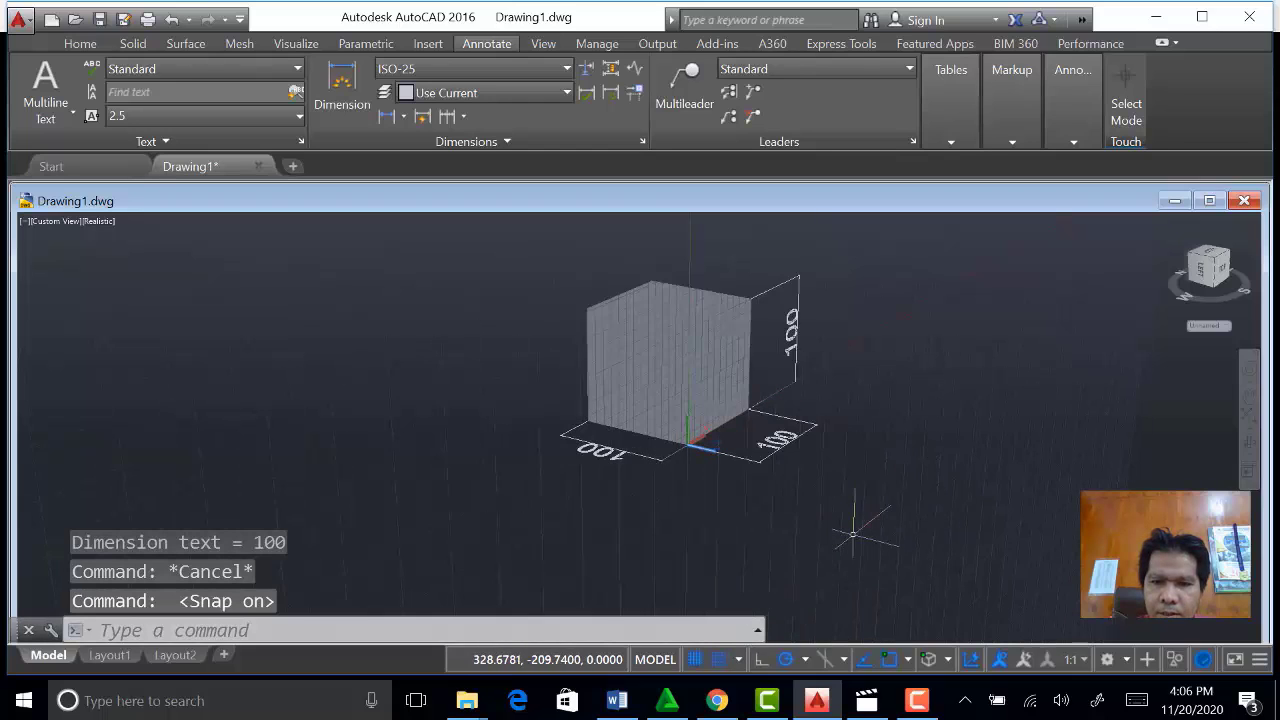
pyautogui.press('Escape')
pyautogui.press('Escape')
pyautogui.press('Escape')
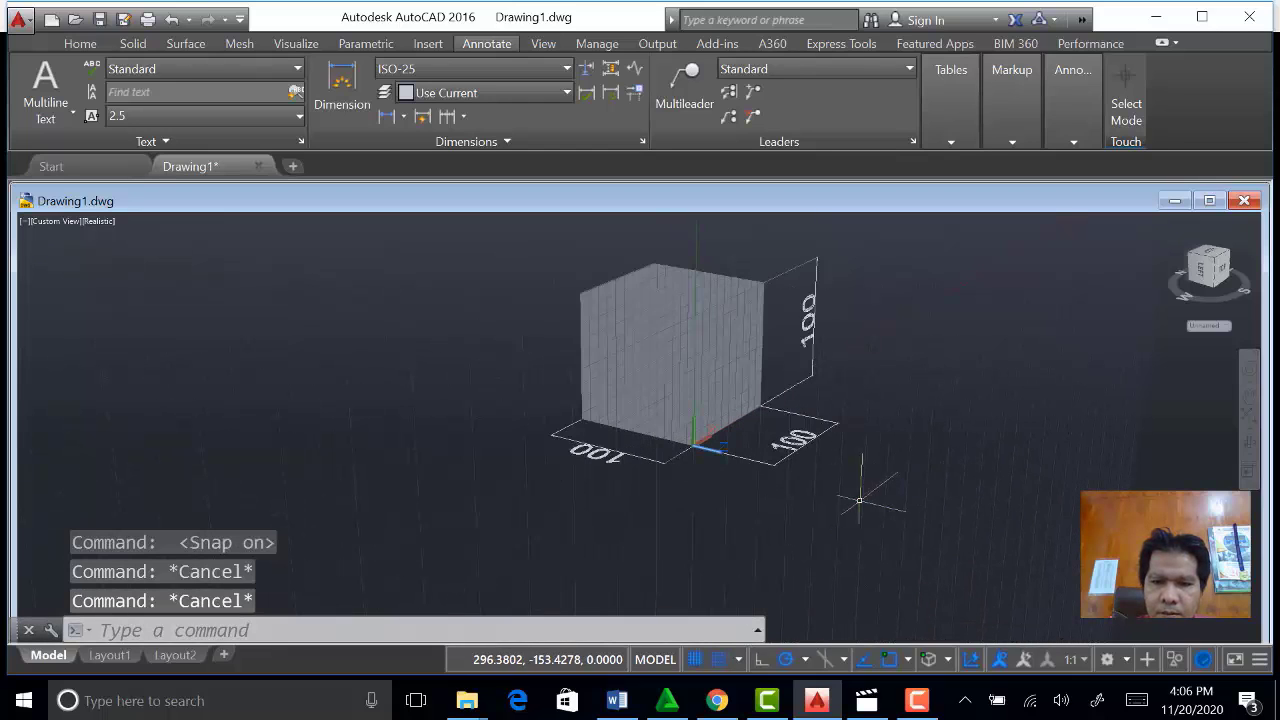
pyautogui.scroll(-5, 933, 560)
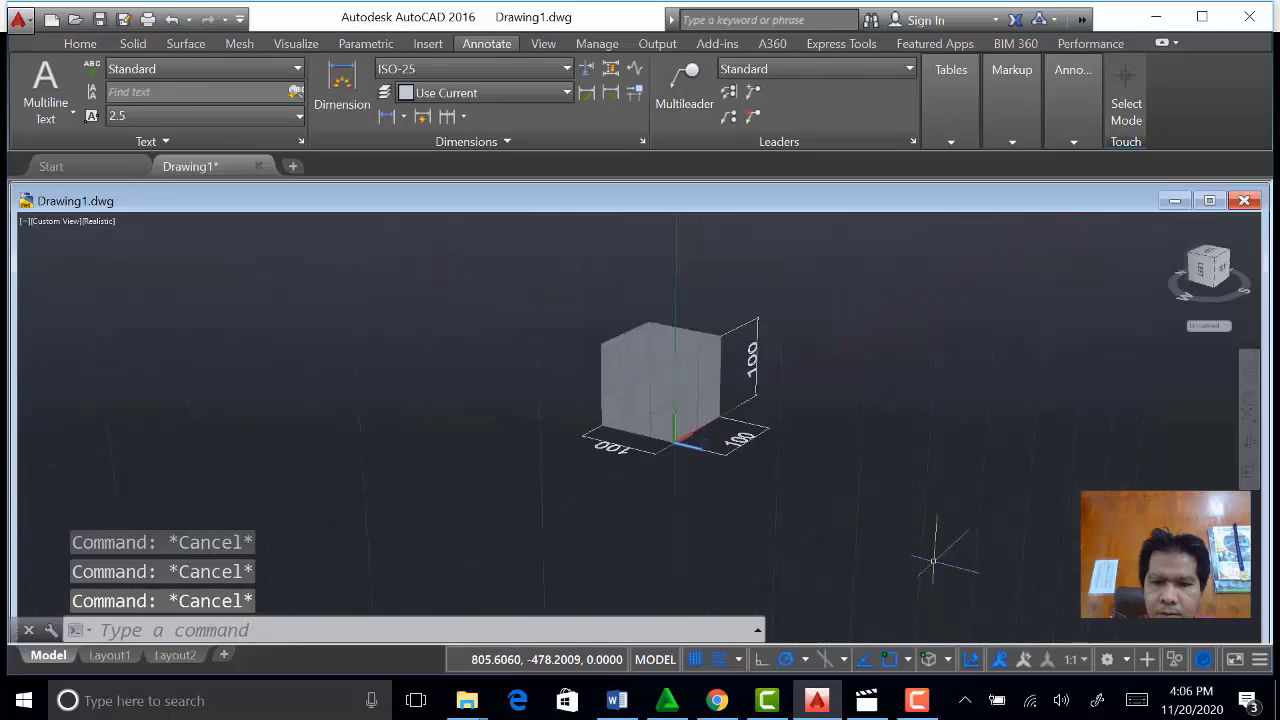
pyautogui.scroll(2, 933, 560)
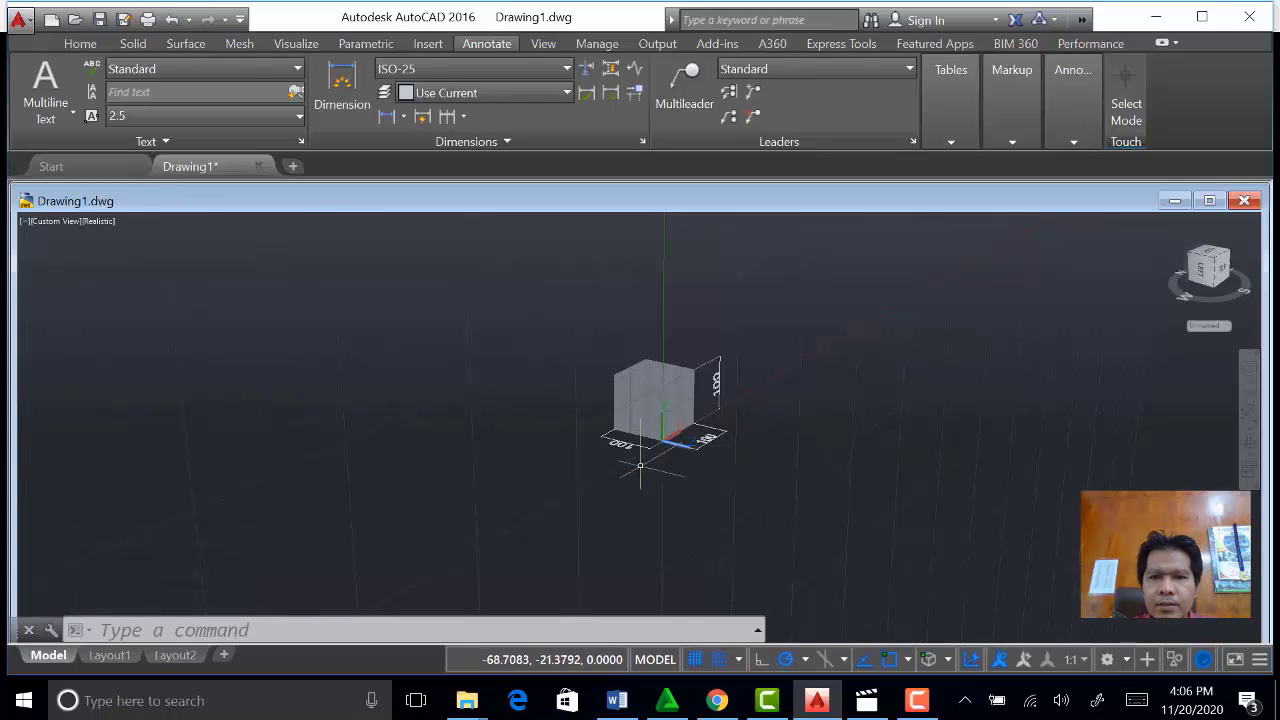
pyautogui.click(80, 44)
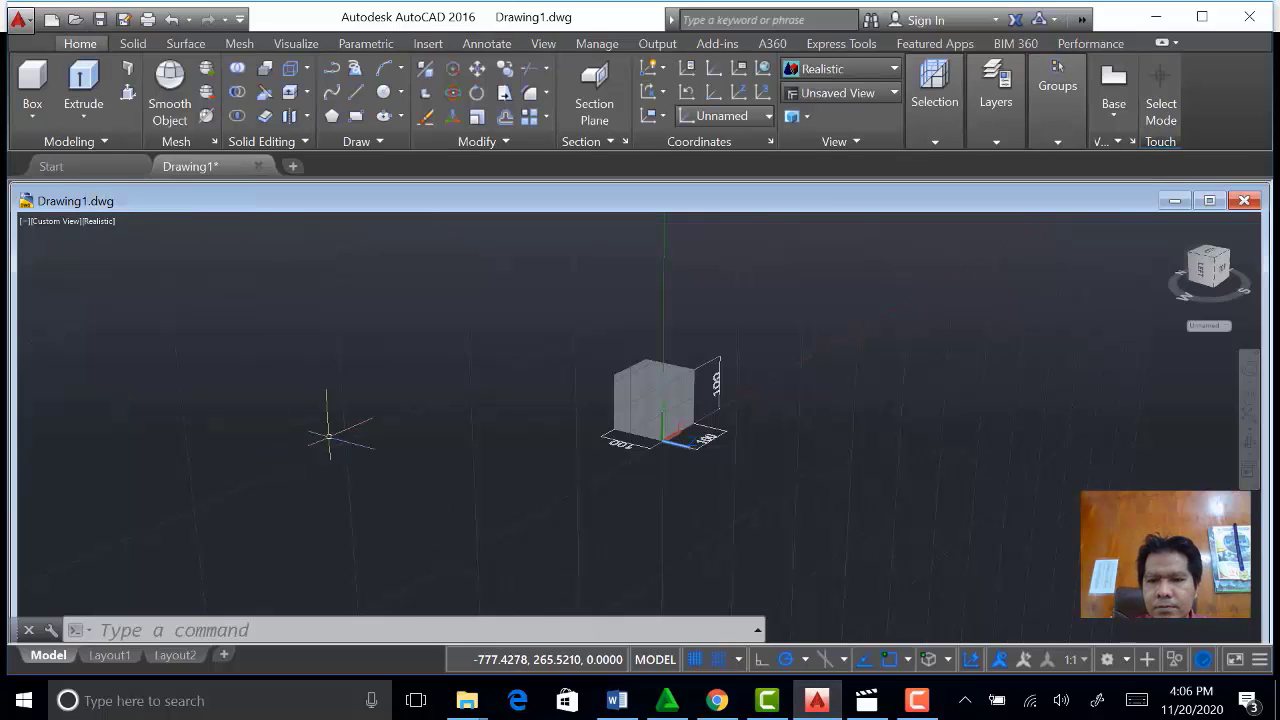
pyautogui.click(739, 659)
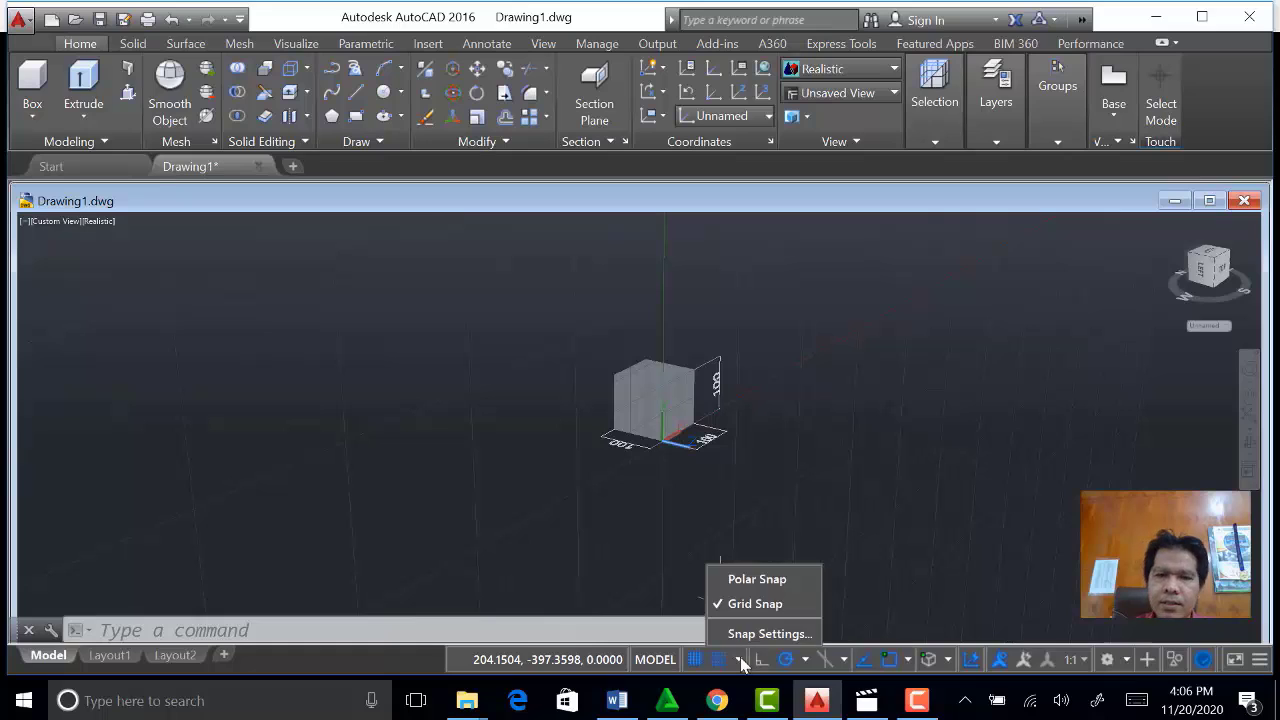
pyautogui.click(719, 609)
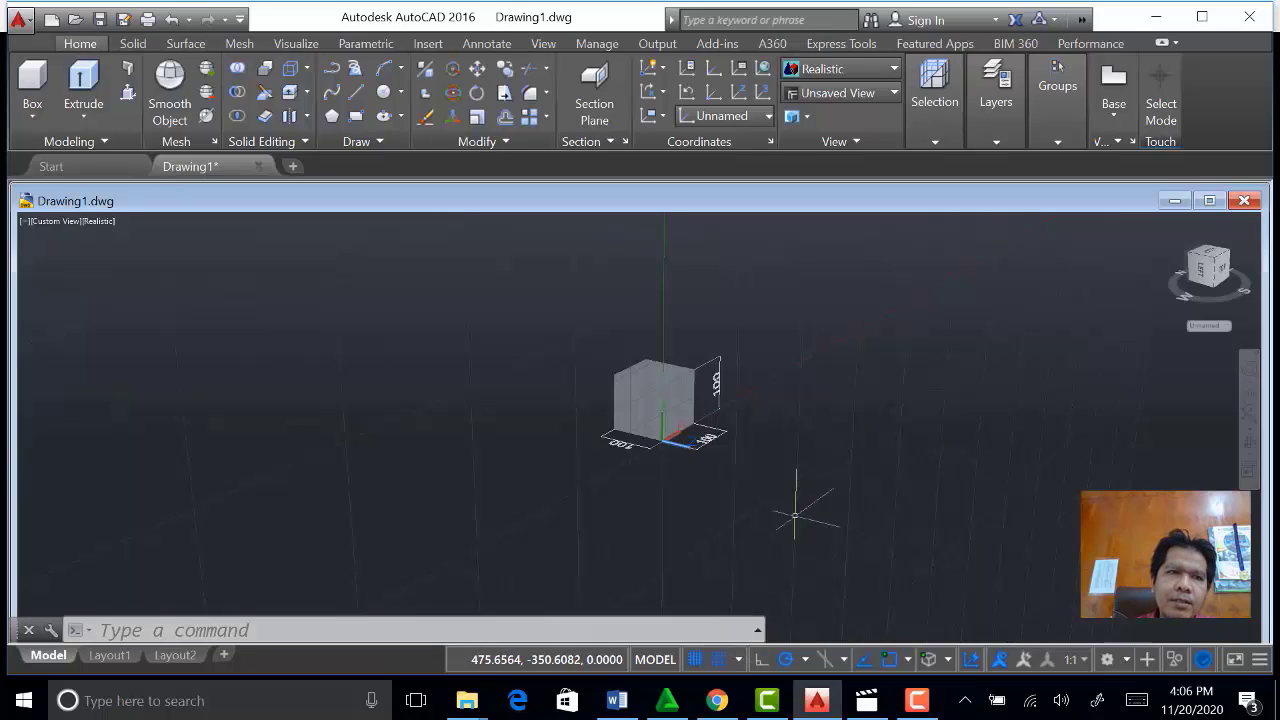
pyautogui.press('Return')
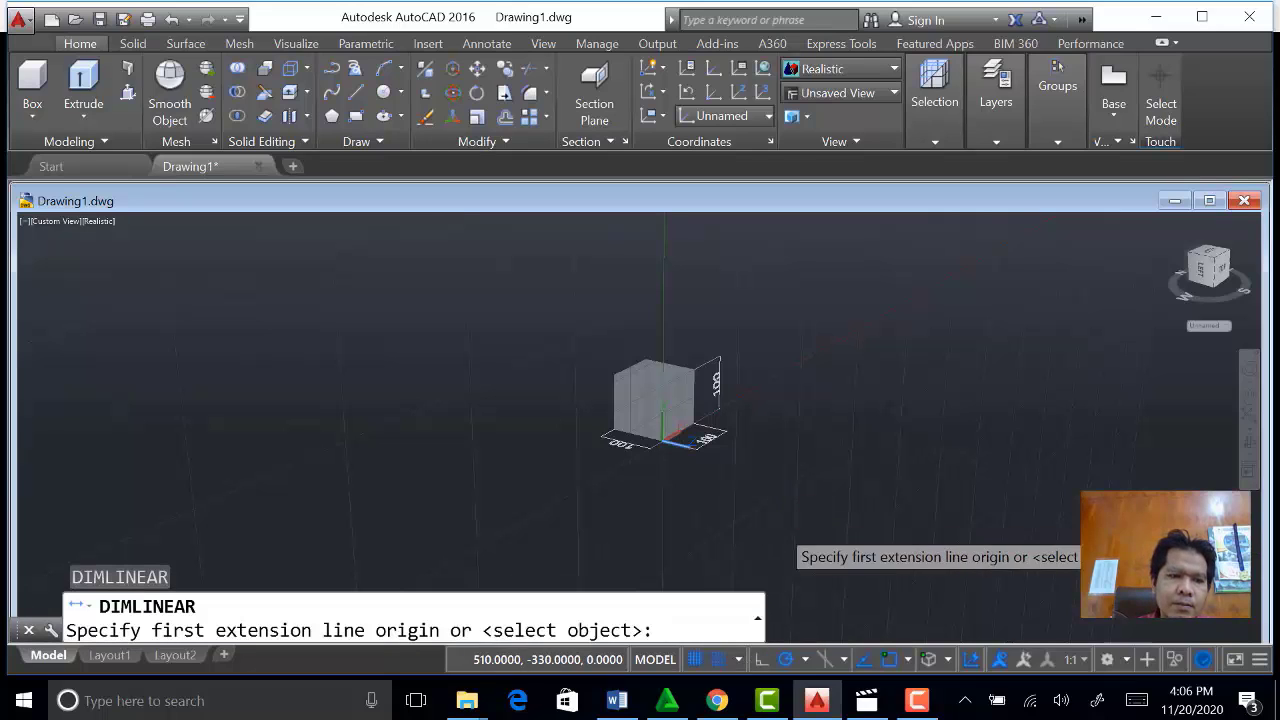
pyautogui.press('Escape')
pyautogui.press('Escape')
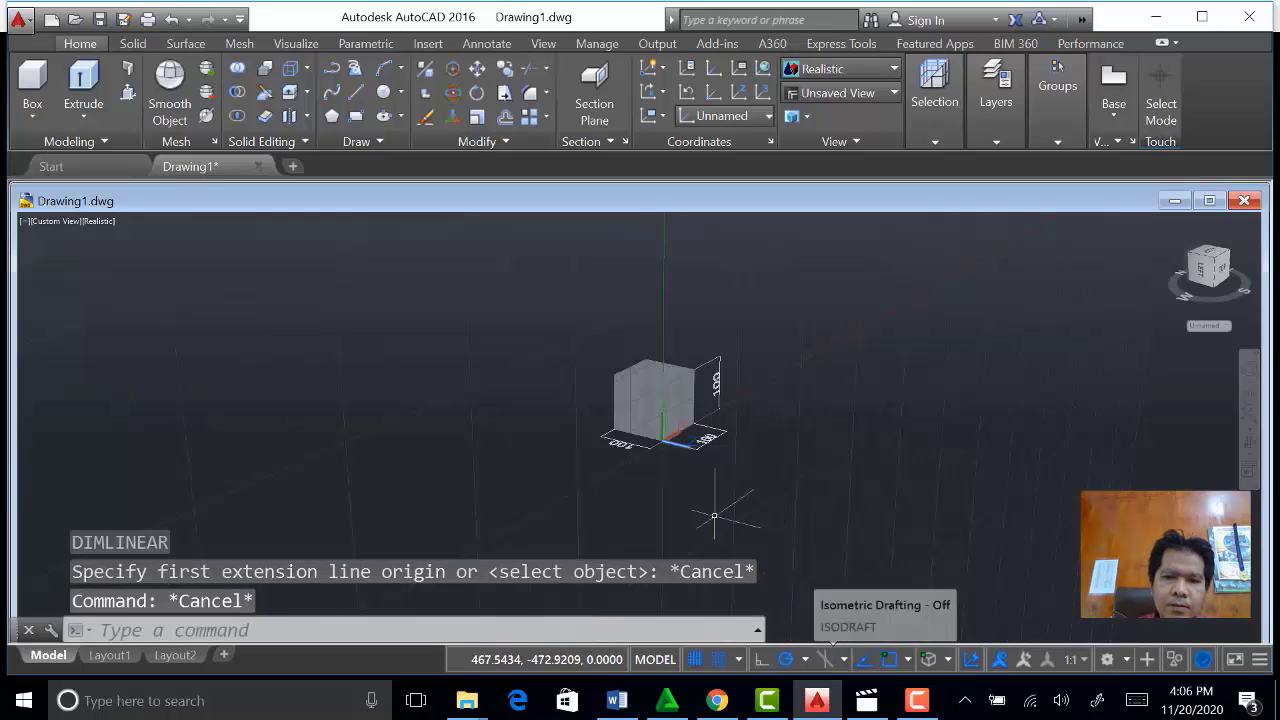
# Return the drawing from the rotated UCS to the World coordinate system.
pyautogui.click(27, 116)
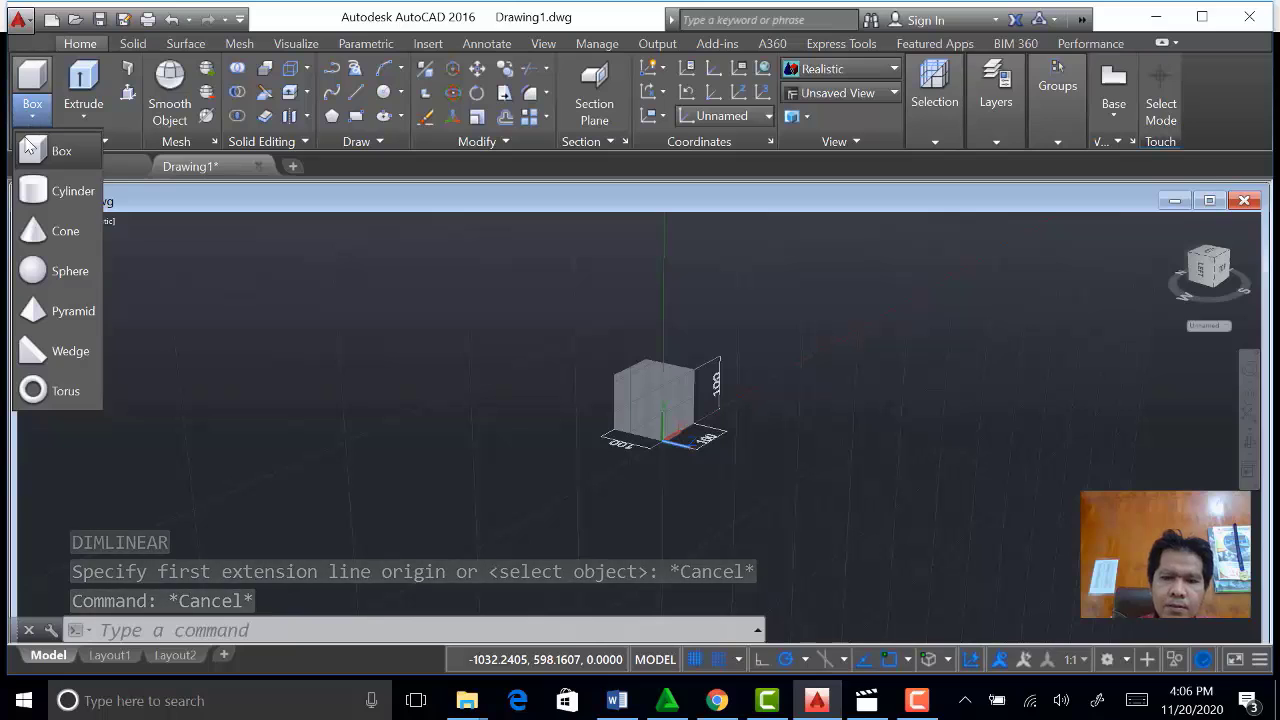
pyautogui.click(34, 195)
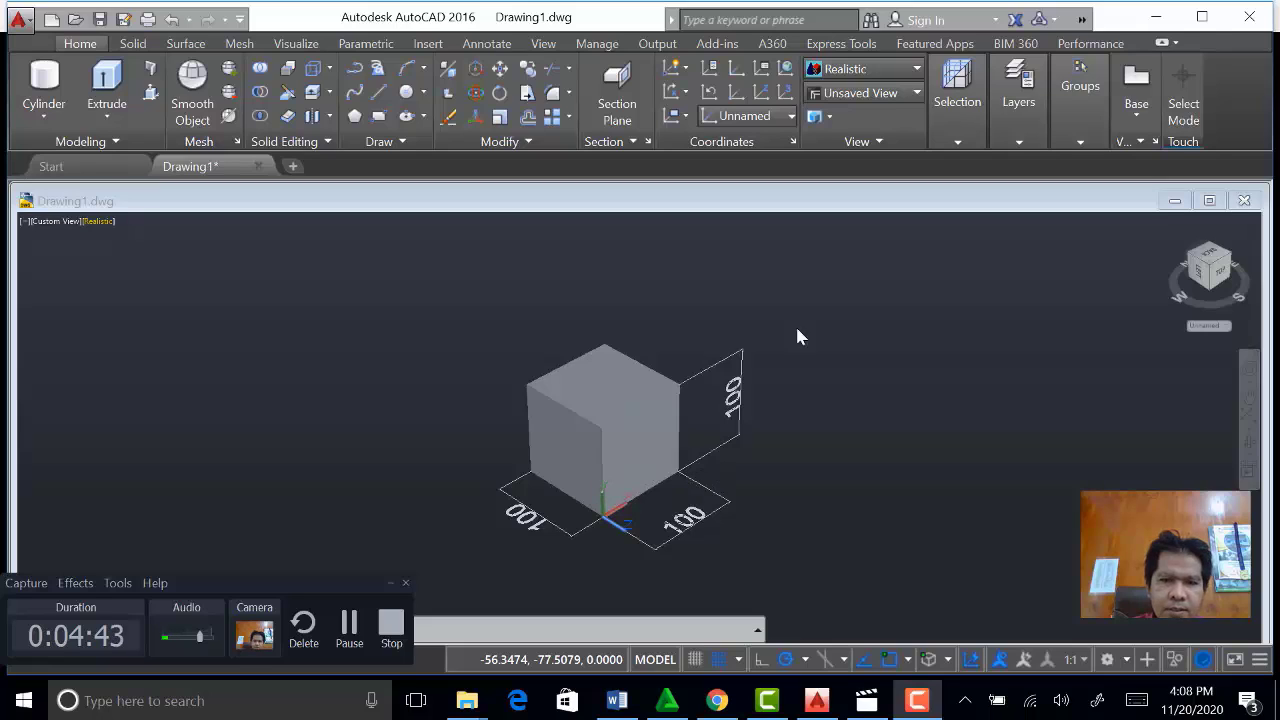
pyautogui.click(1171, 223)
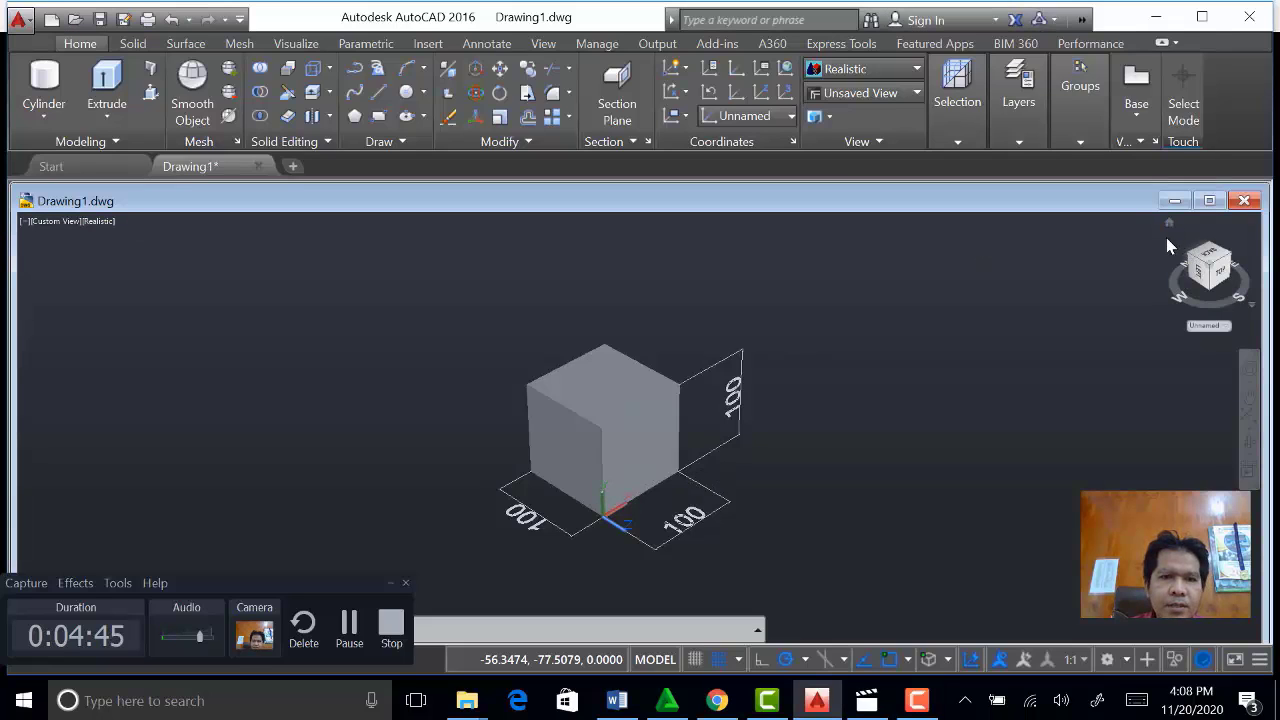
pyautogui.click(789, 70)
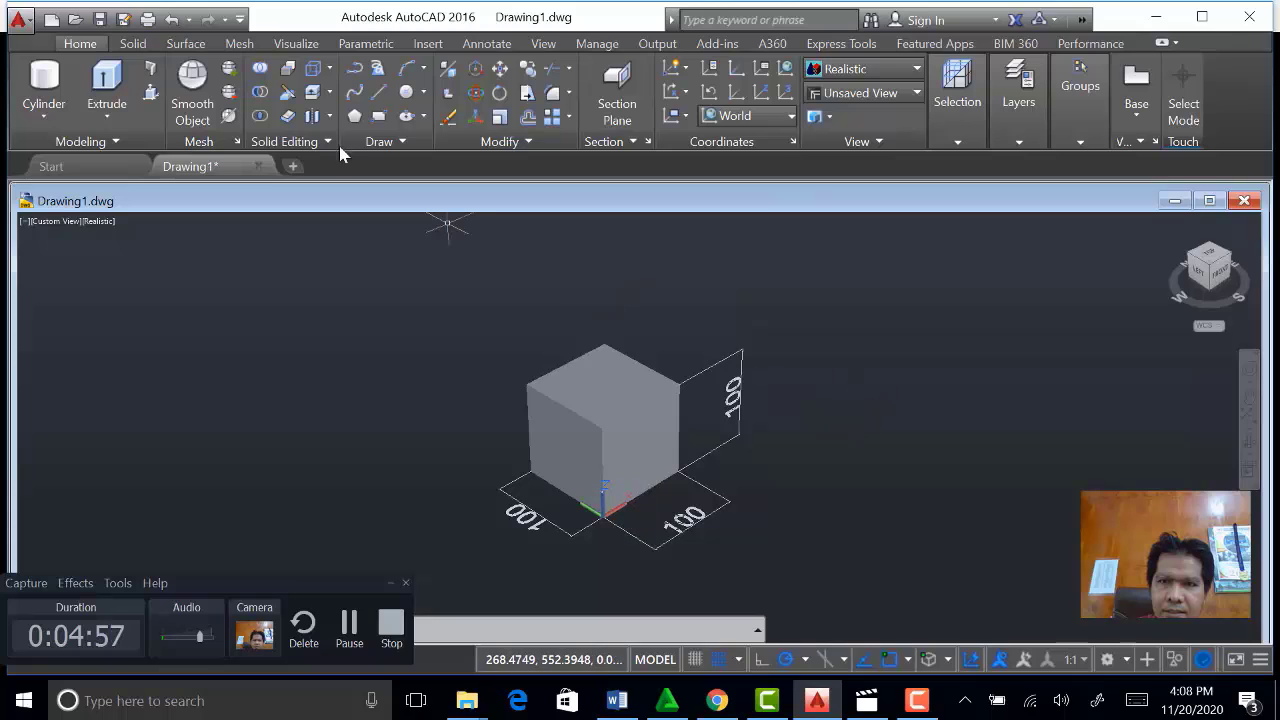
# Create a cylinder beyond the box along the X axis, with a base diameter of 100 and a height of 100.
pyautogui.click(45, 117)
pyautogui.click(36, 200)
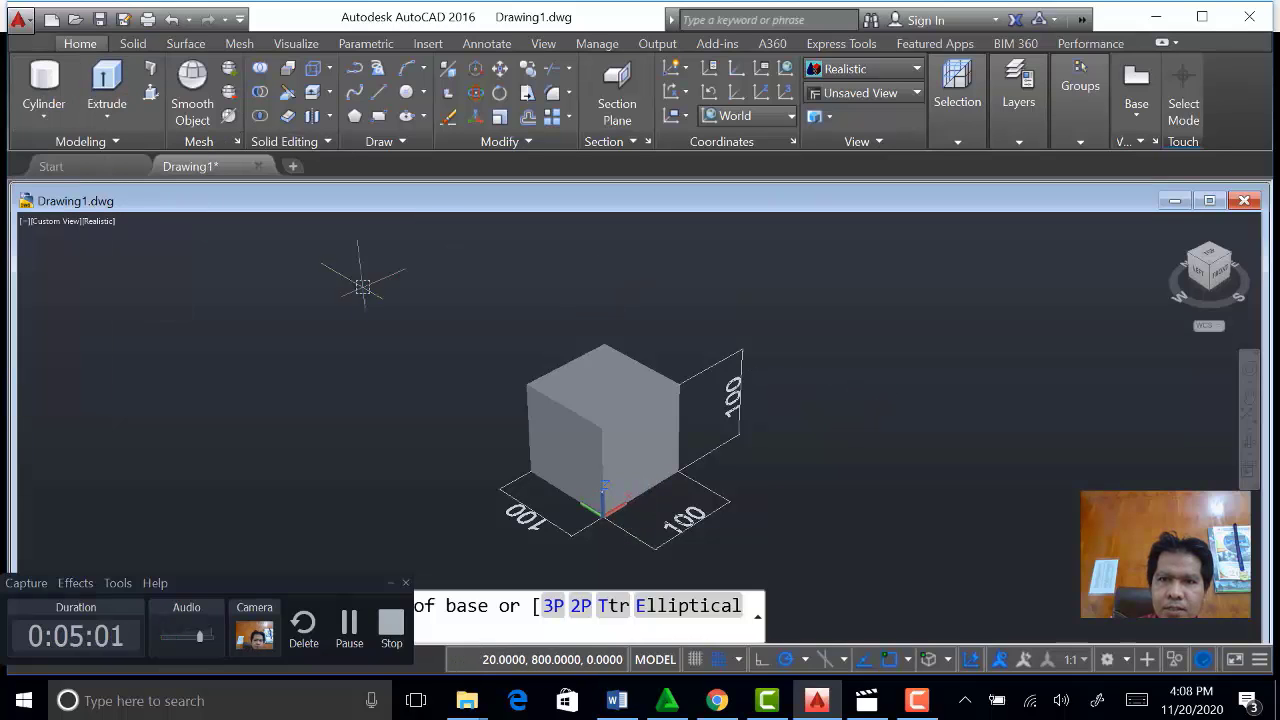
pyautogui.click(895, 453)
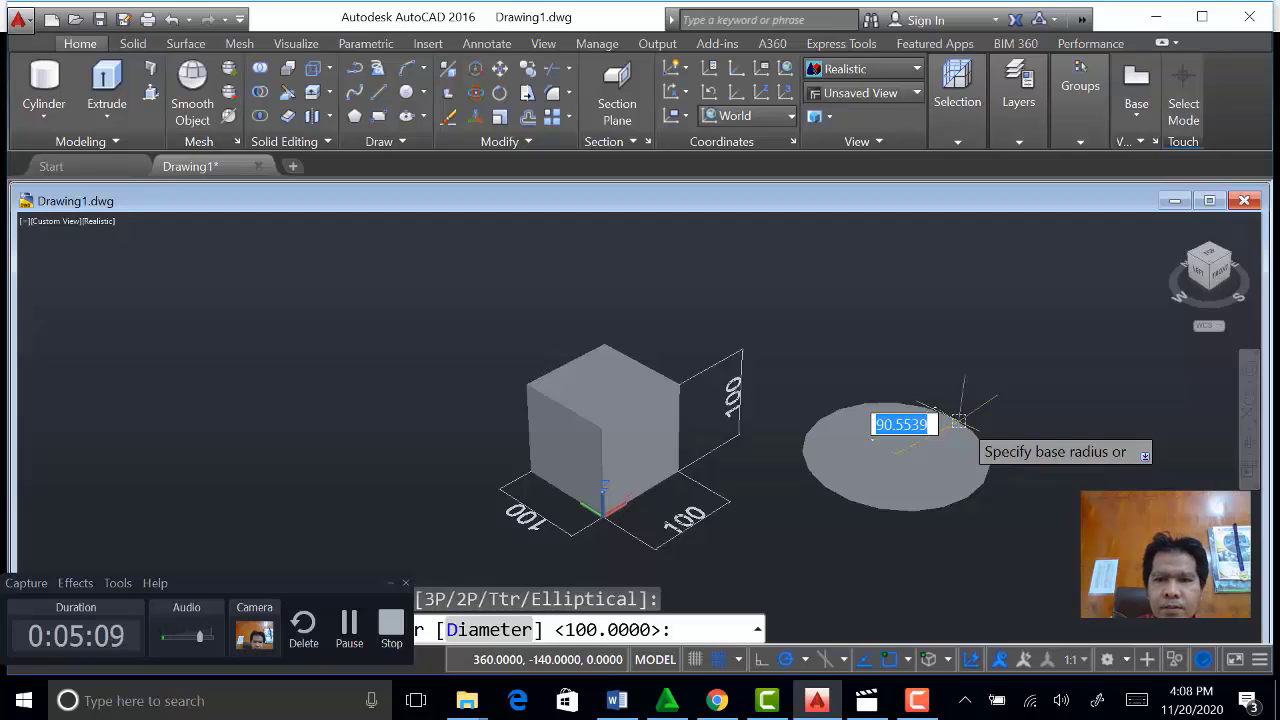
pyautogui.write('d')
pyautogui.press('Return')
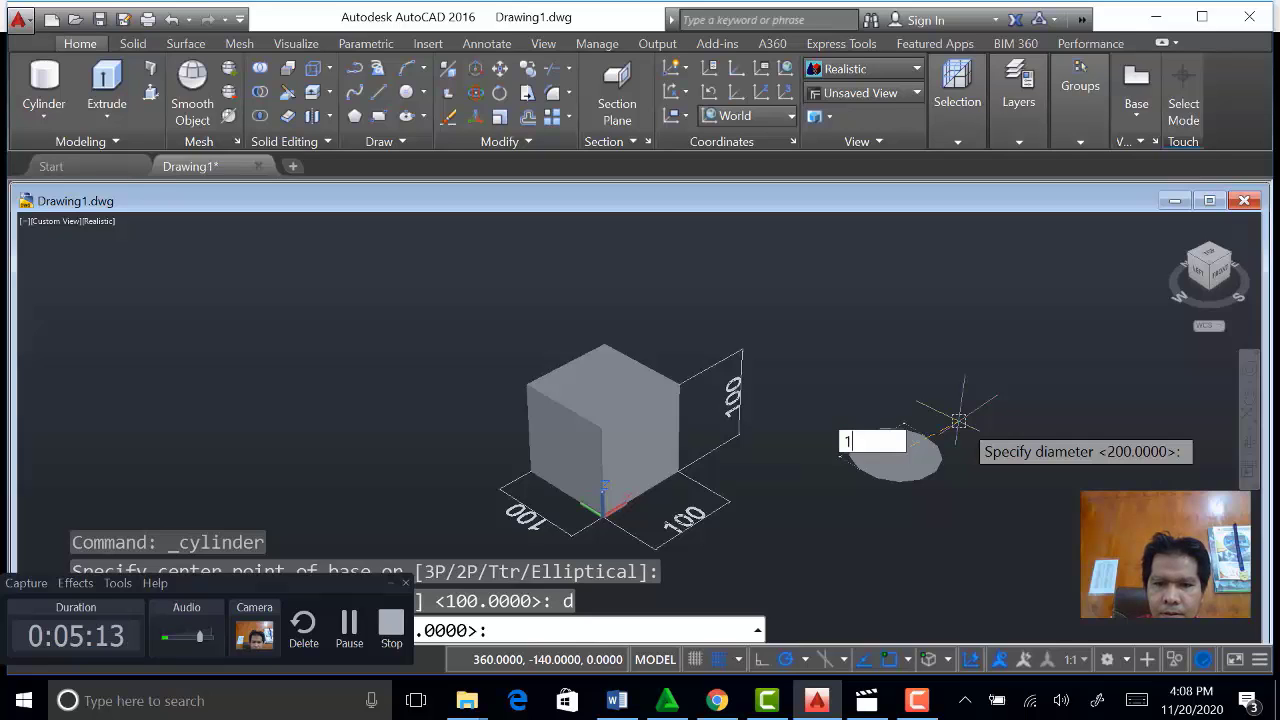
pyautogui.press('Return')
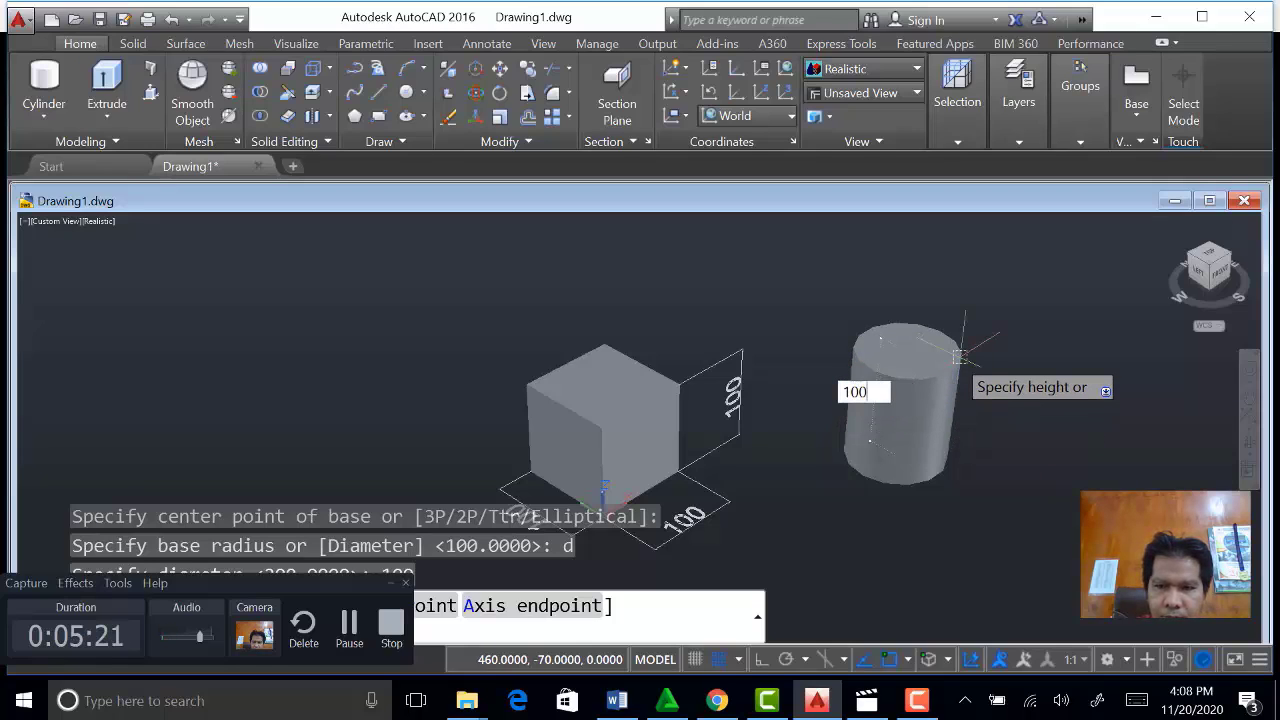
pyautogui.press('Return')
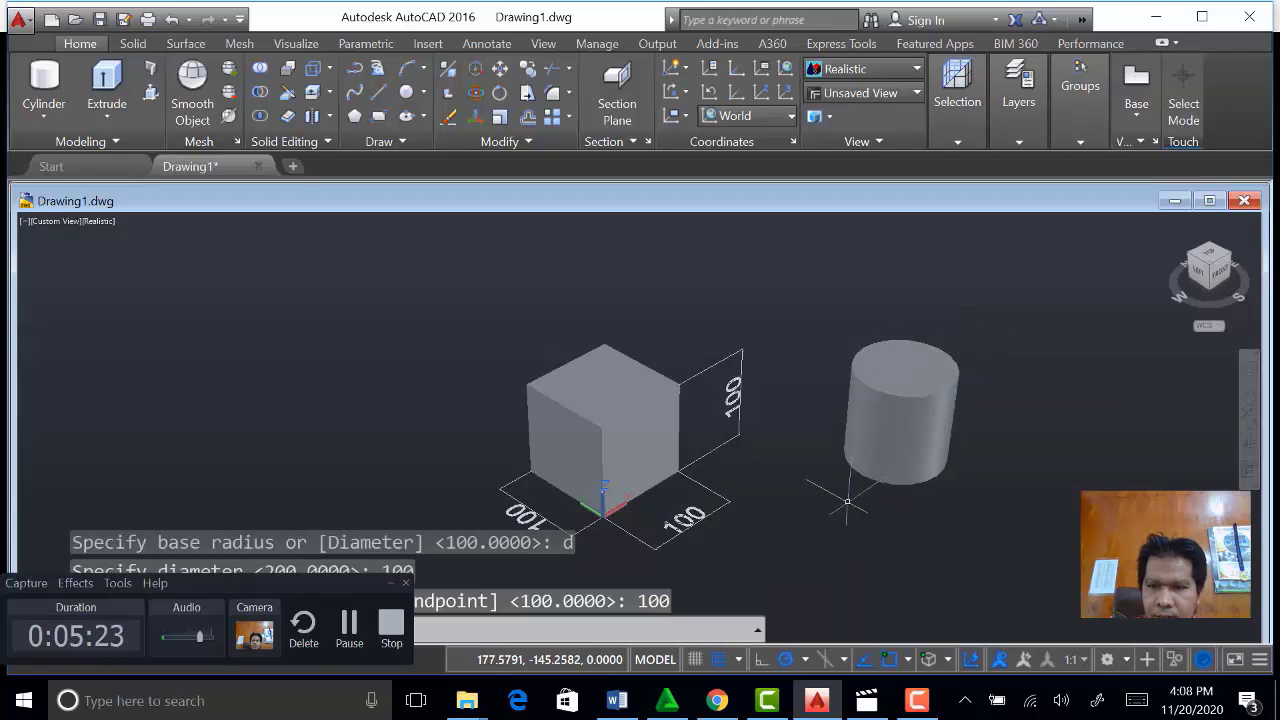
# Add a diameter dimension to the cylinder's base circle, placing the text outside, between the cylinder and the box.
pyautogui.click(487, 43)
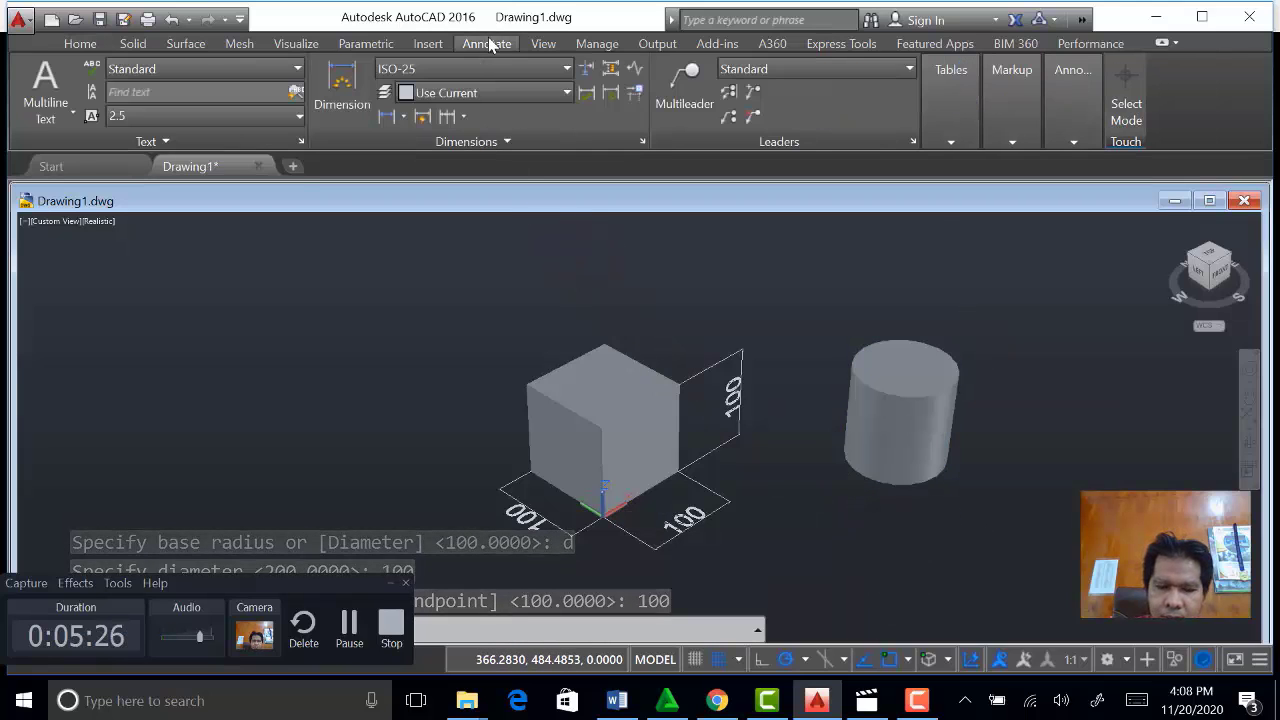
pyautogui.click(403, 117)
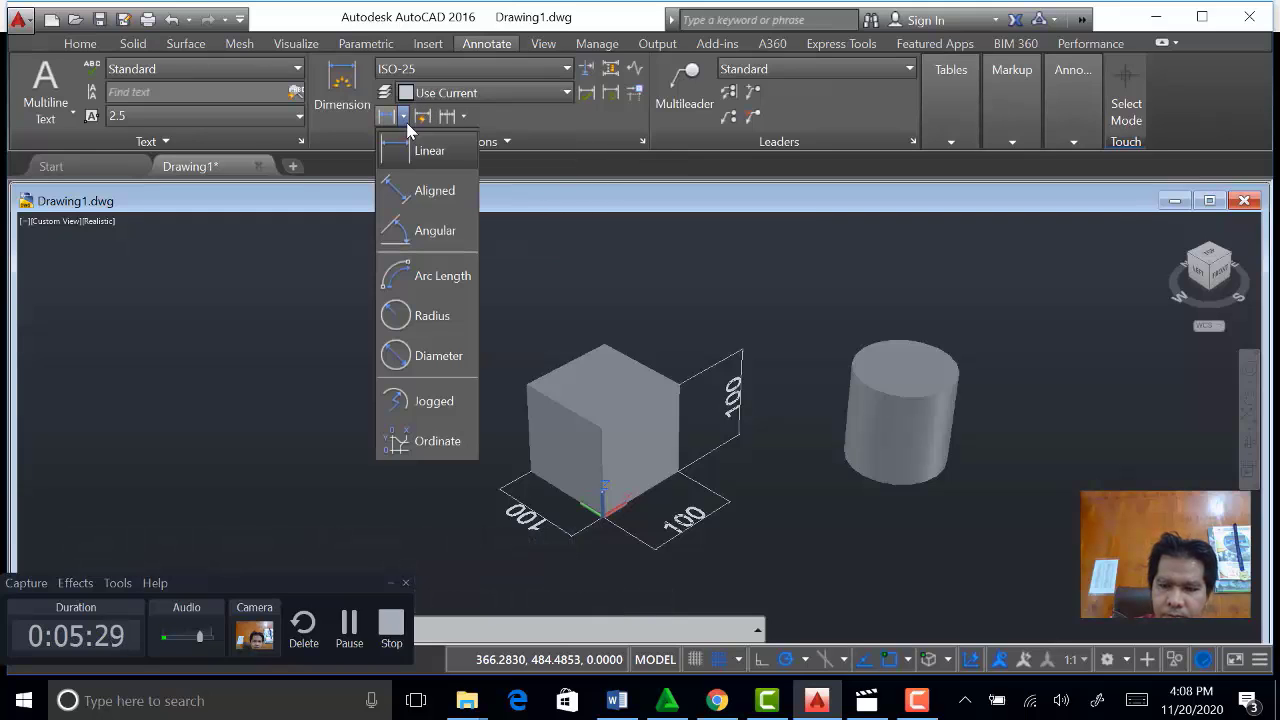
pyautogui.click(438, 355)
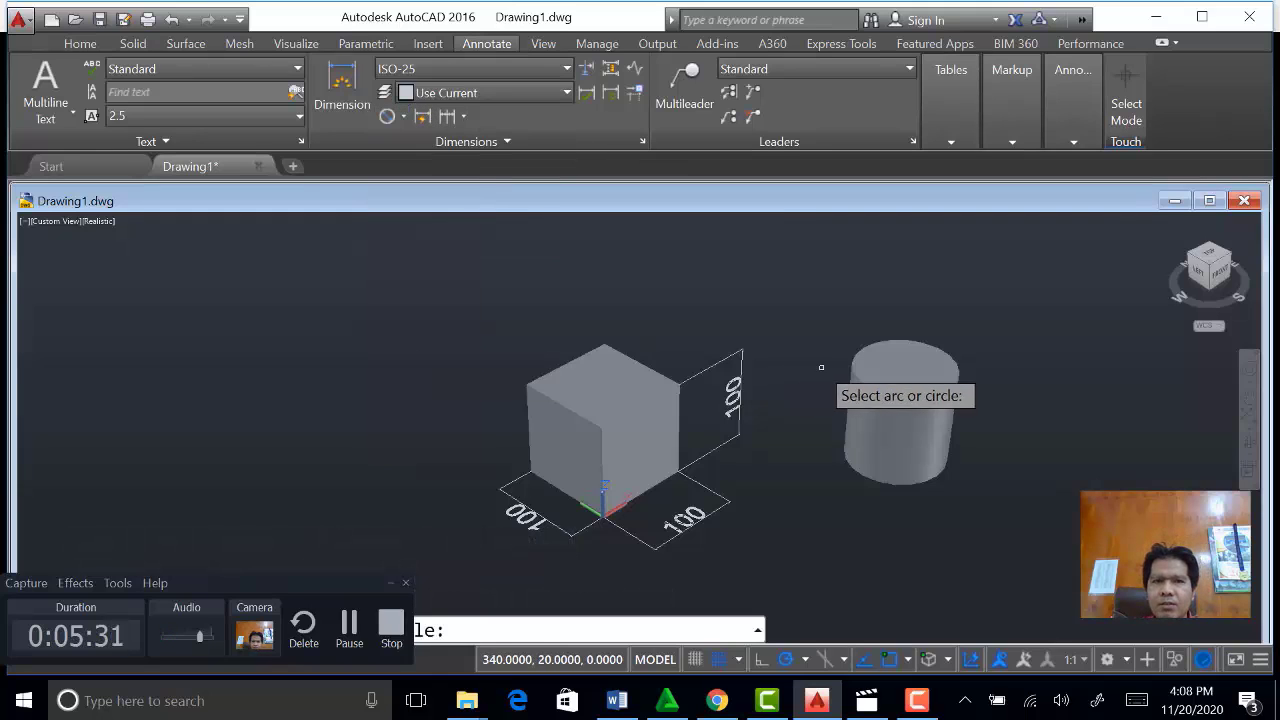
pyautogui.click(870, 480)
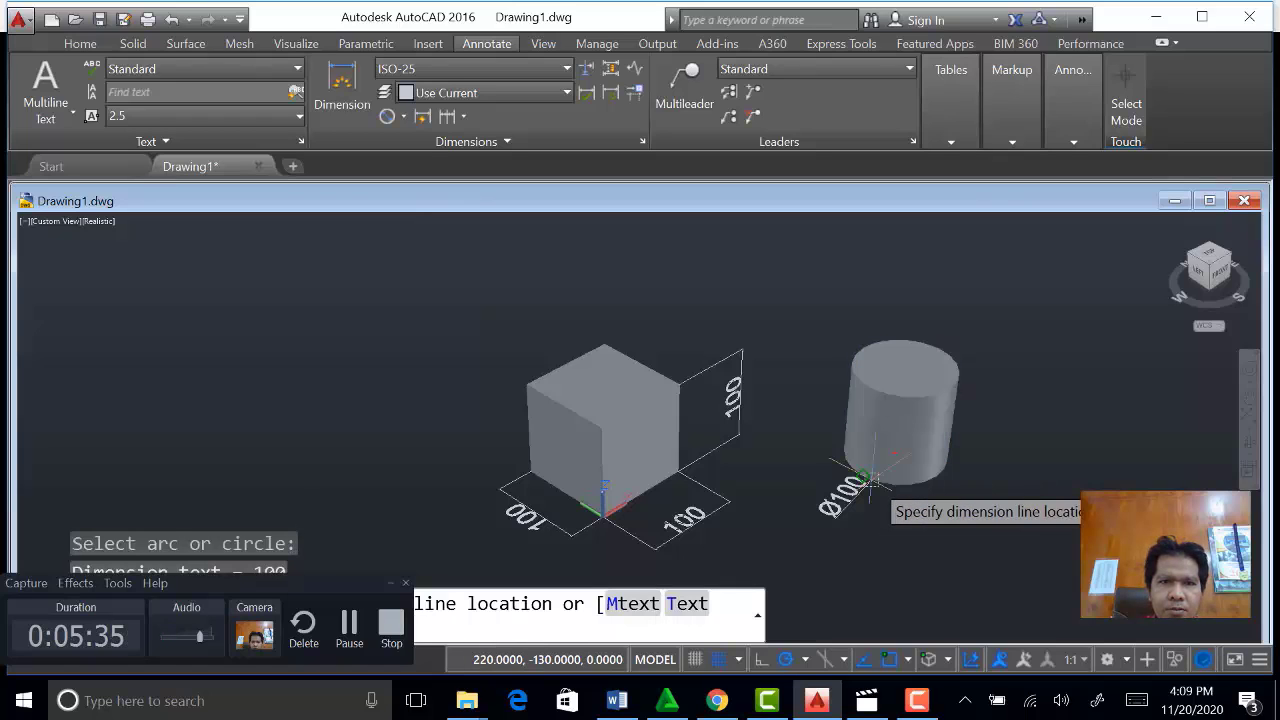
pyautogui.click(836, 537)
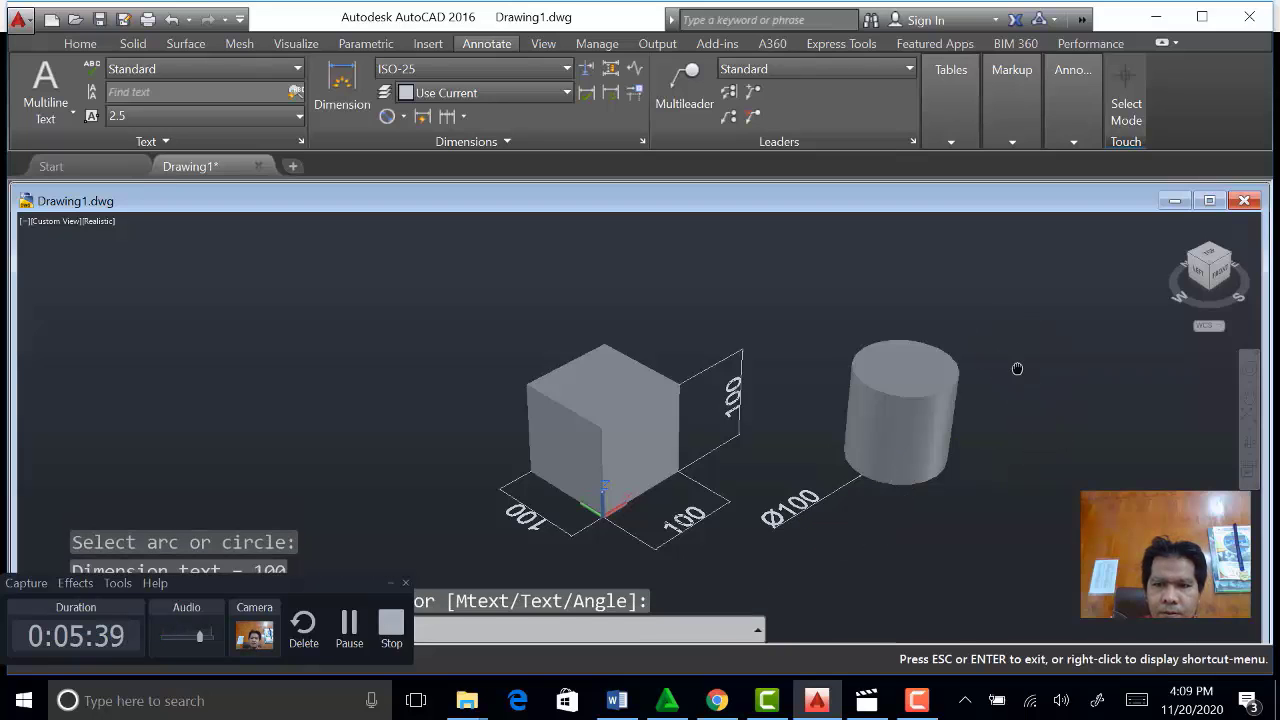
# Create a cone beside the cylinder, on the side away from the box, with a base diameter of 100 and a height of 100.
pyautogui.moveTo(1017, 369); pyautogui.dragTo(500, 326)
pyautogui.press('Escape')
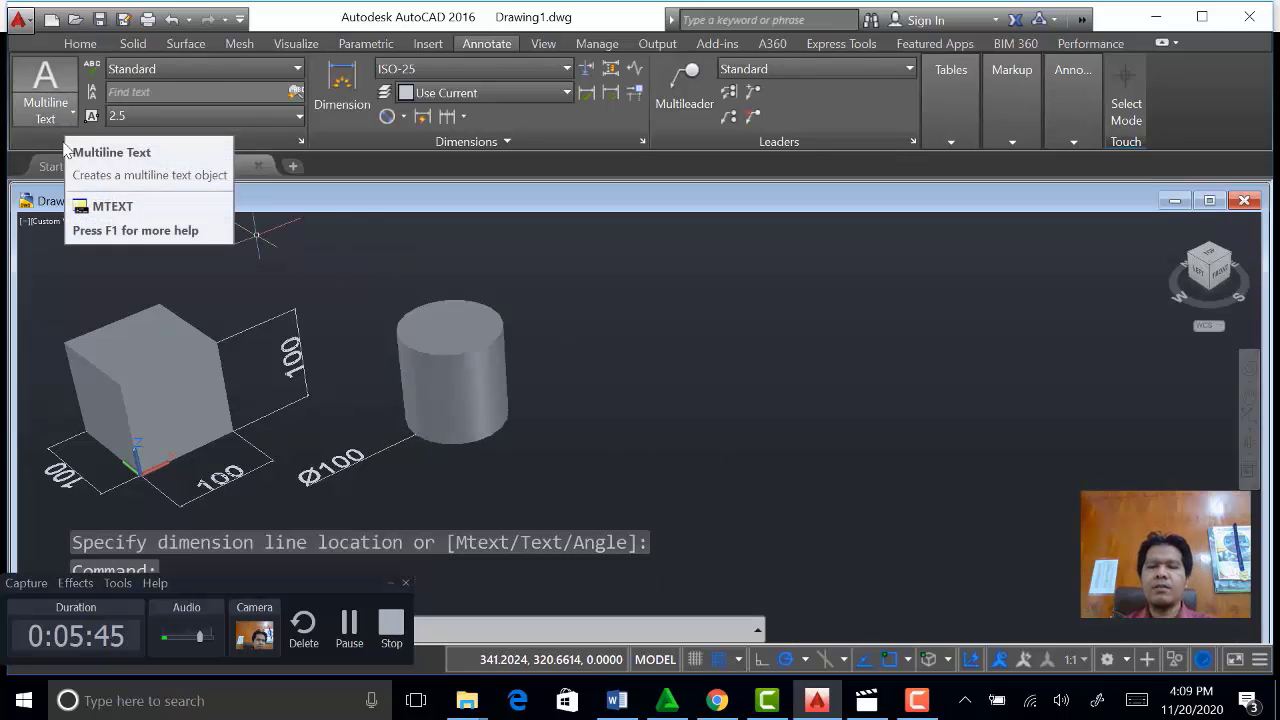
pyautogui.click(80, 43)
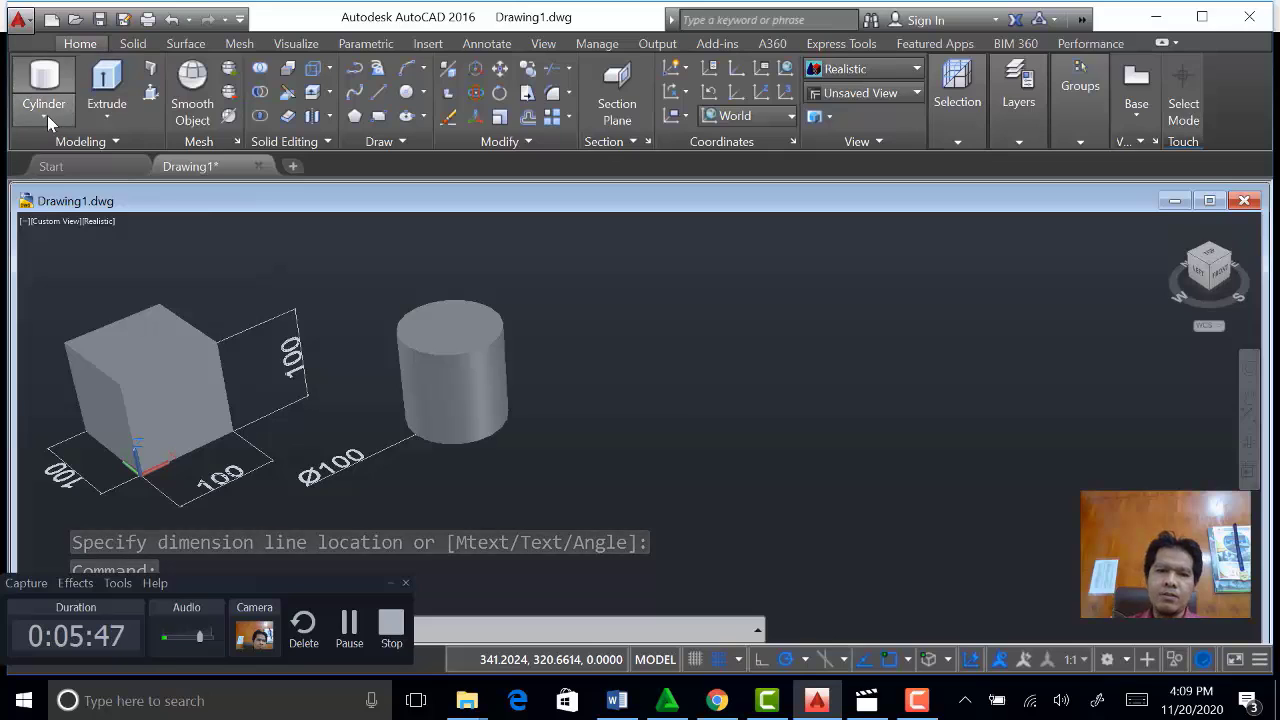
pyautogui.click(47, 115)
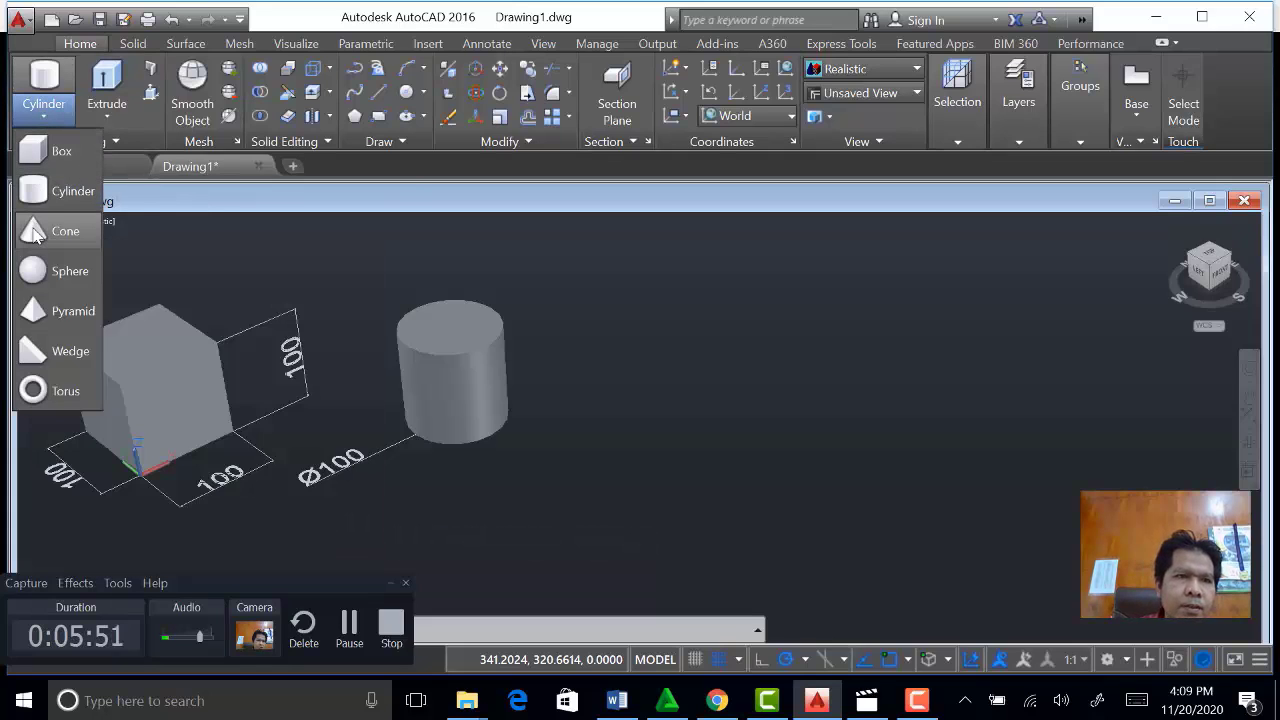
pyautogui.click(35, 231)
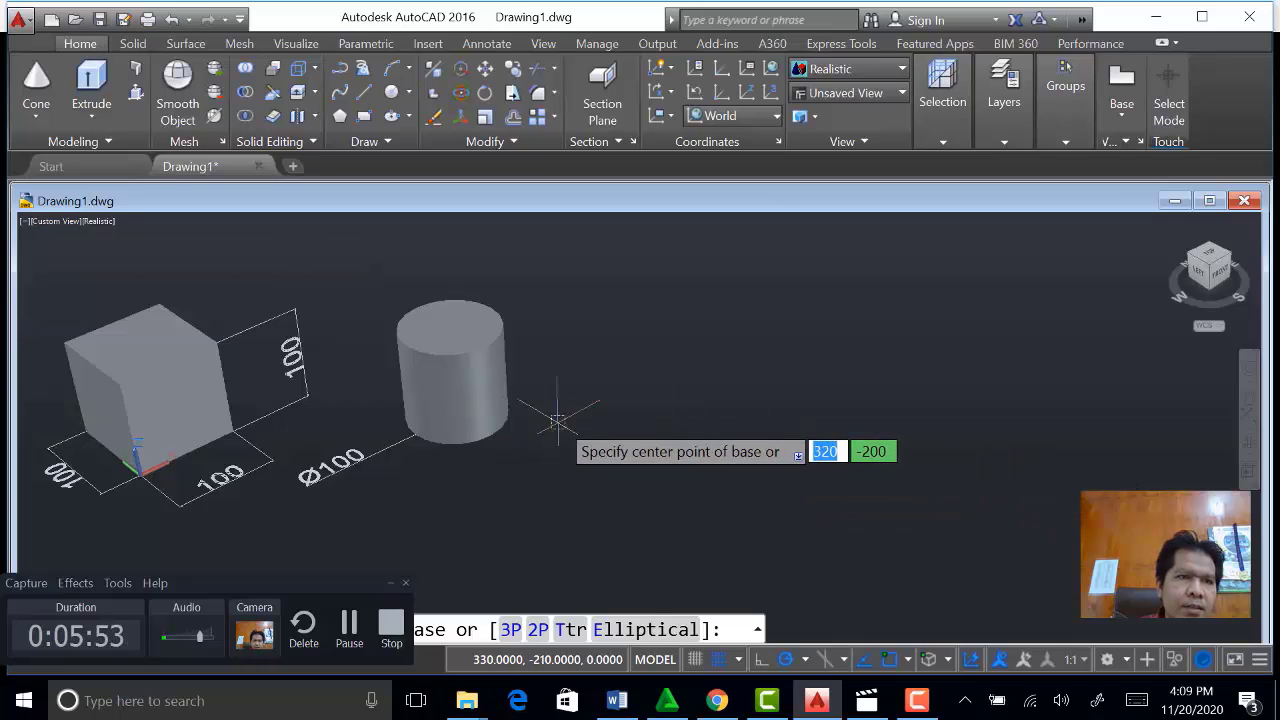
pyautogui.click(632, 424)
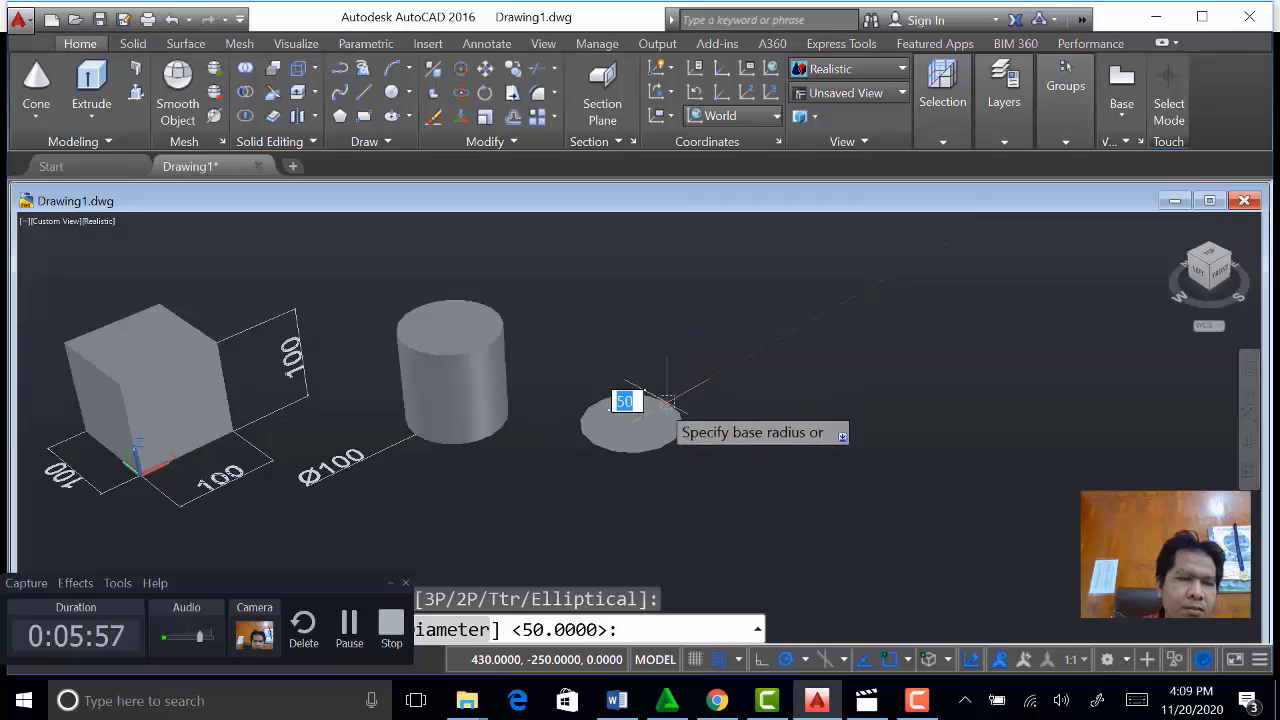
pyautogui.write('d')
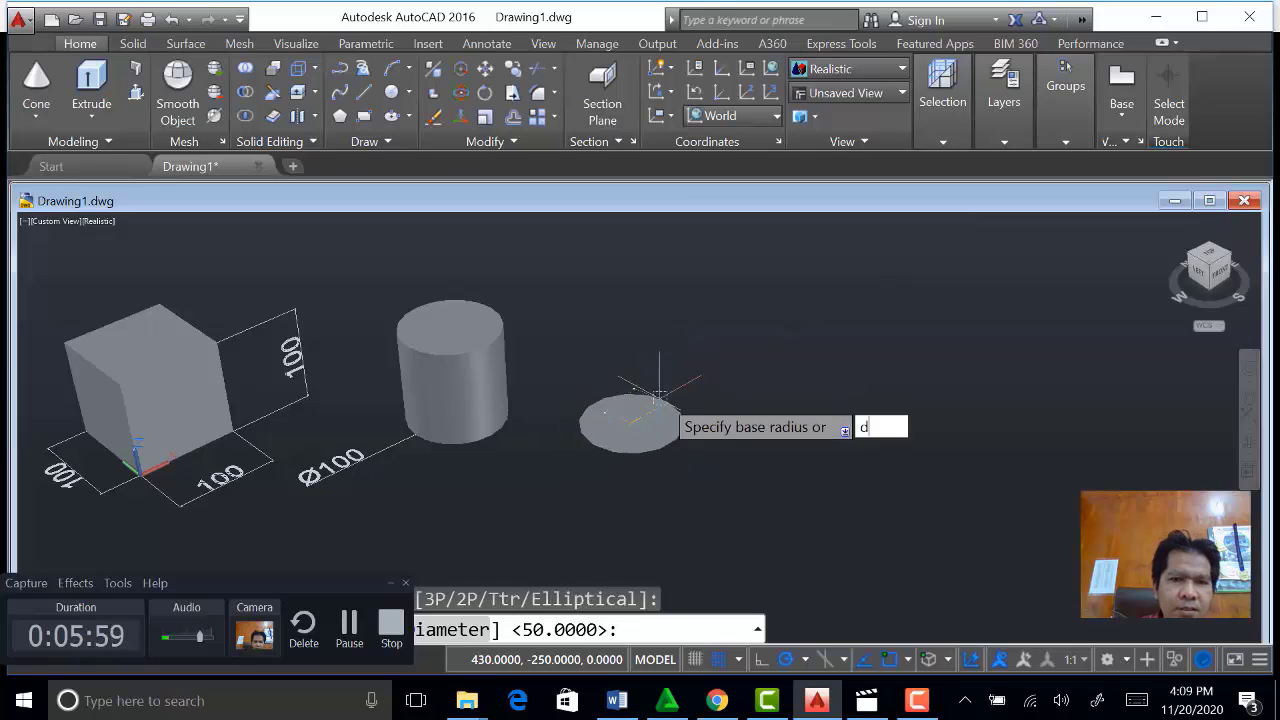
pyautogui.press('Return')
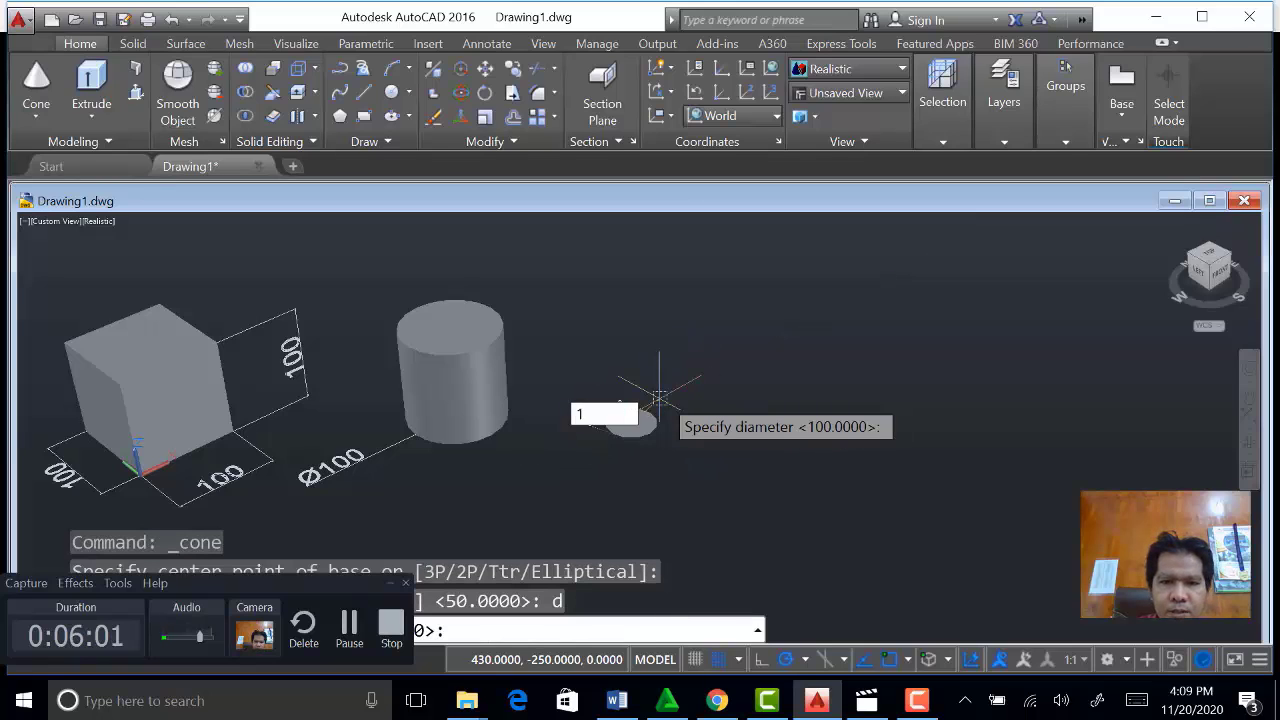
pyautogui.write('100')
pyautogui.press('Return')
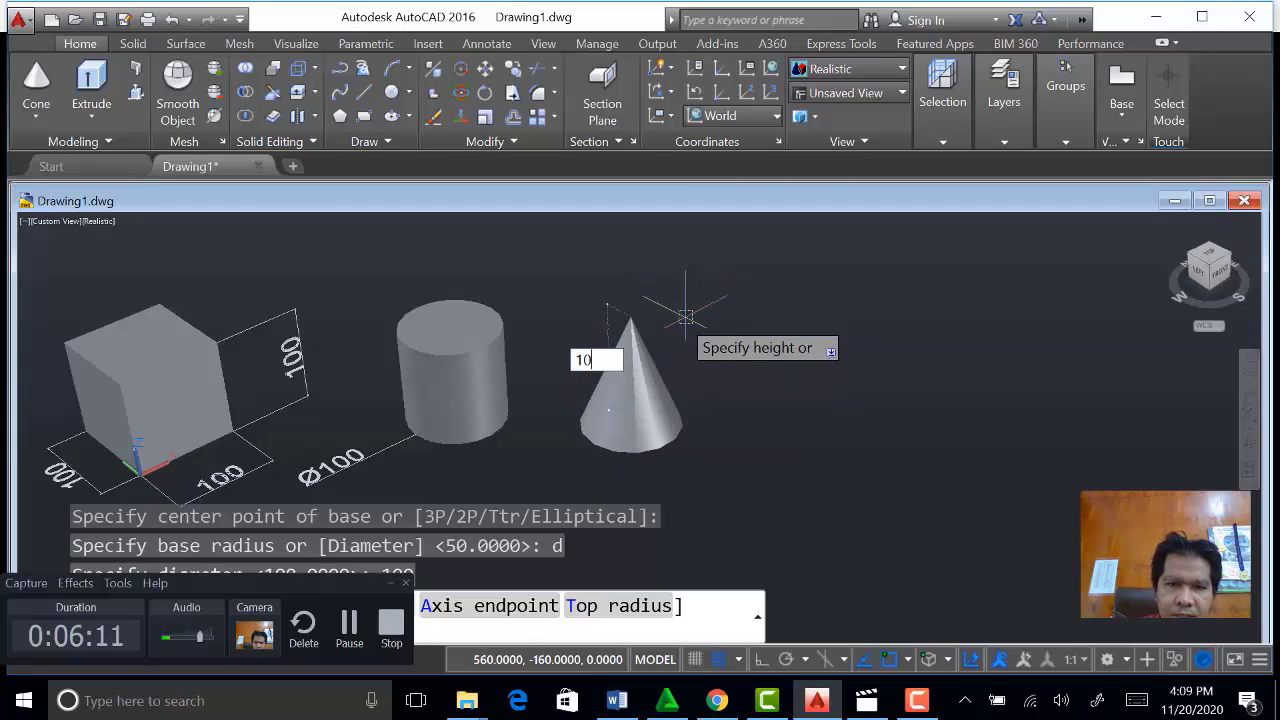
pyautogui.press('Return')
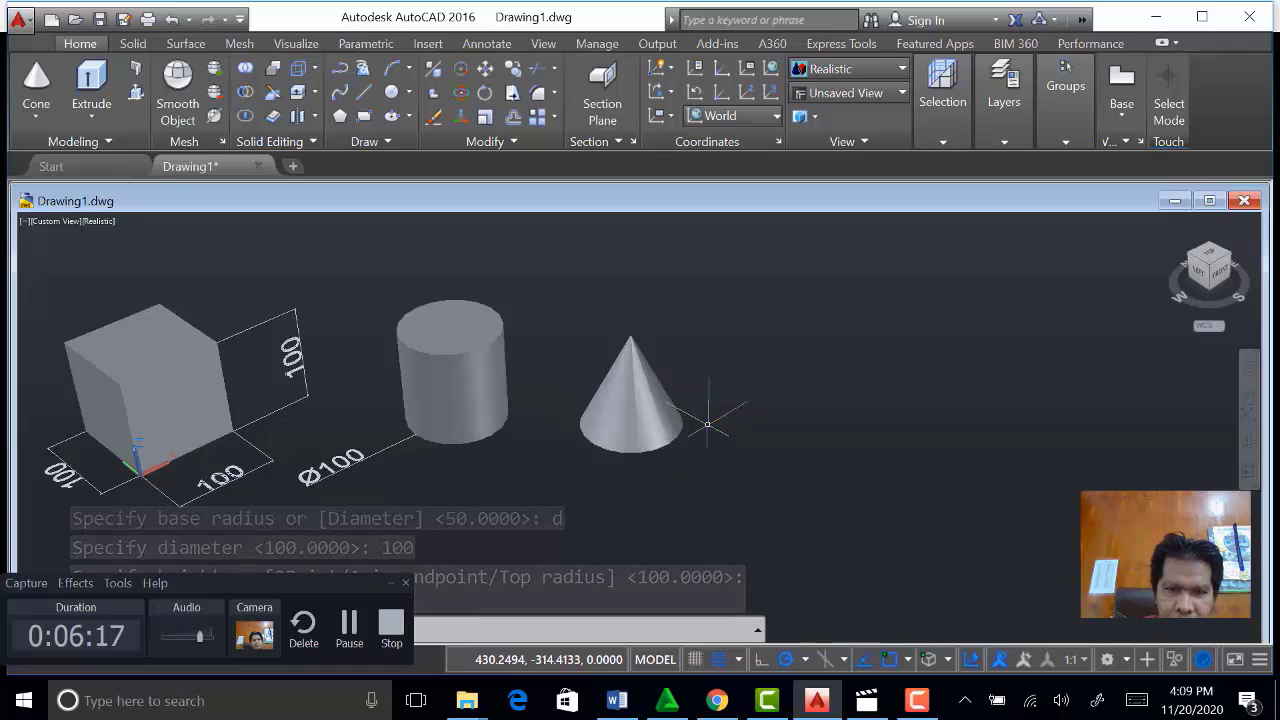
# Create a sphere with a diameter of 100 beside the cone, centered at about 480,-370.
pyautogui.click(39, 120)
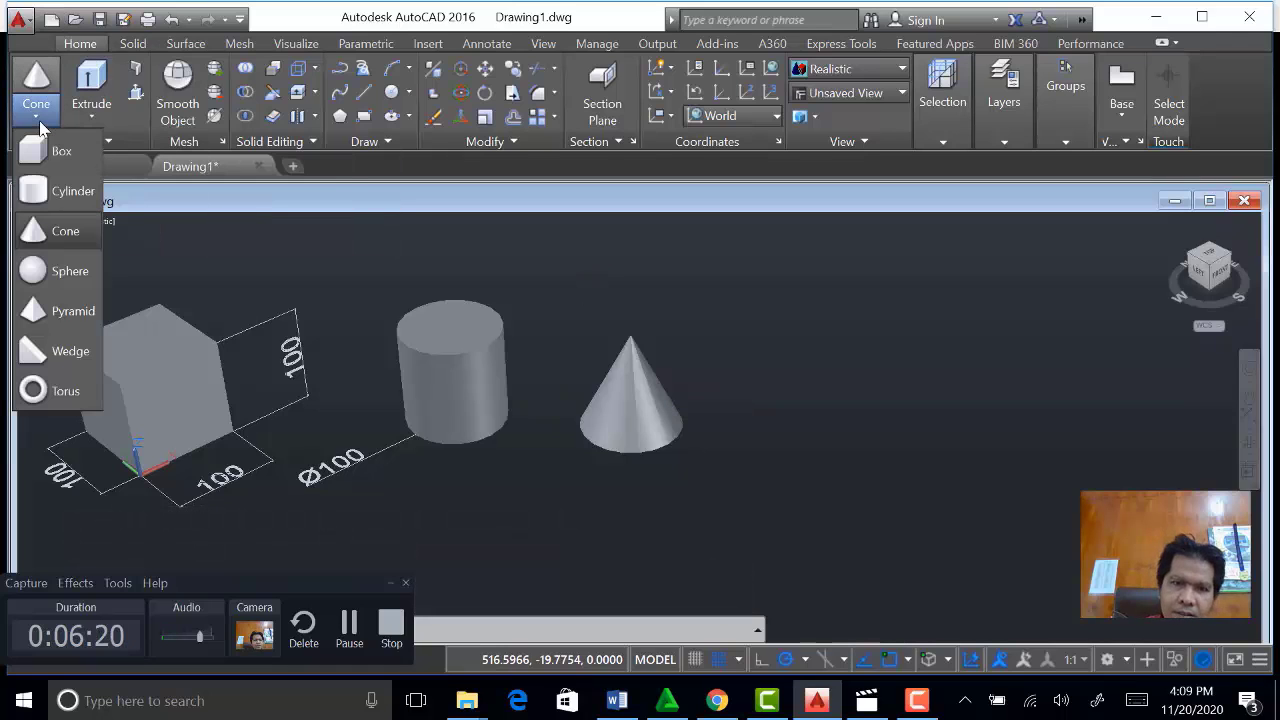
pyautogui.click(39, 275)
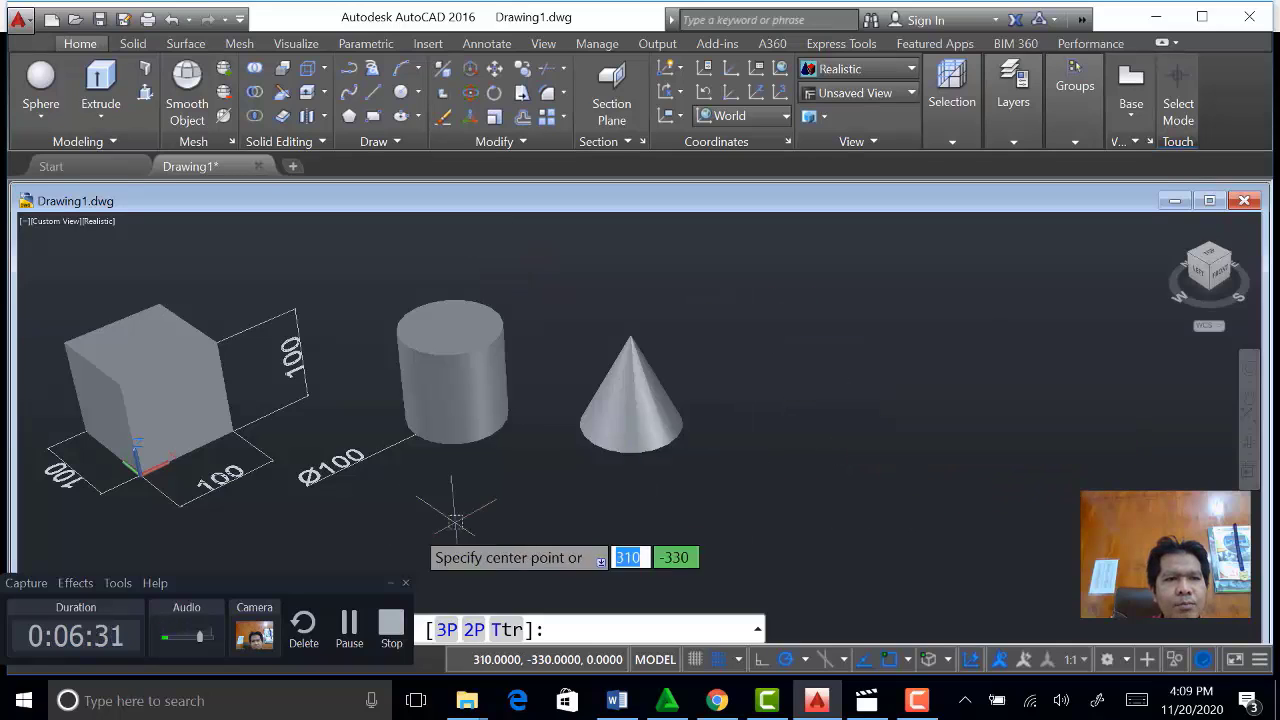
pyautogui.moveTo(250, 582); pyautogui.dragTo(1107, 531)
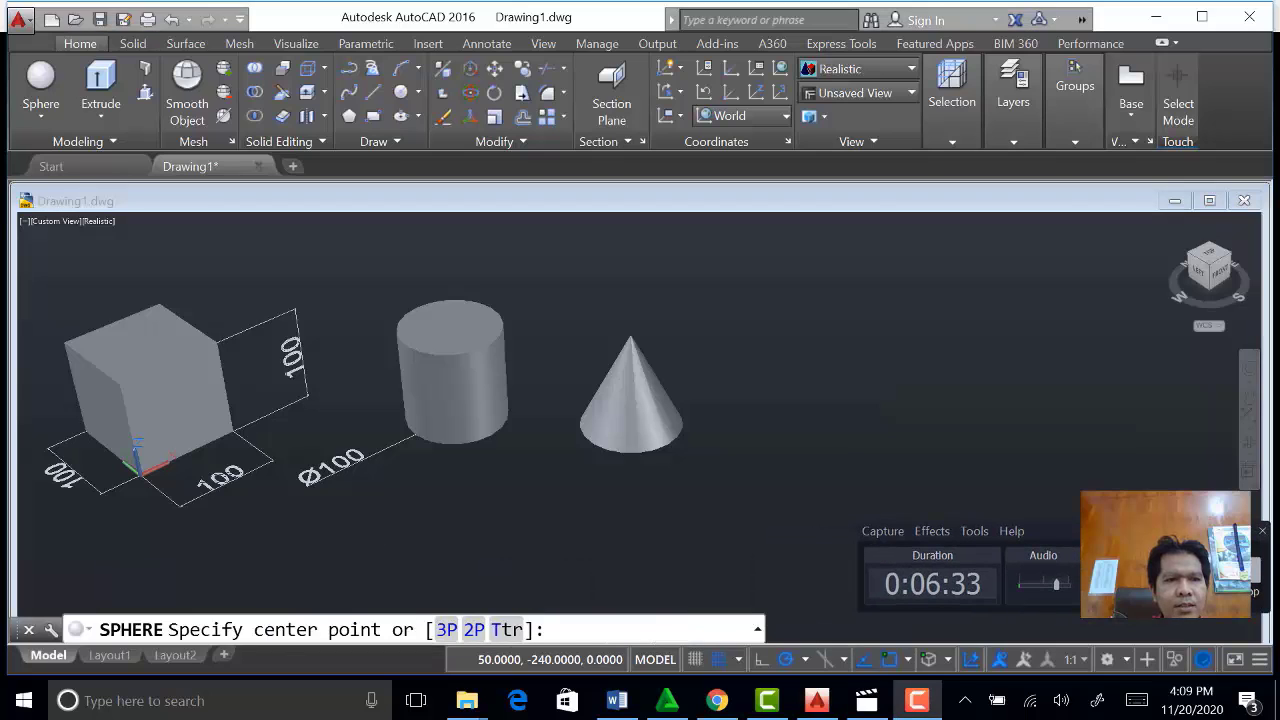
pyautogui.click(1257, 535)
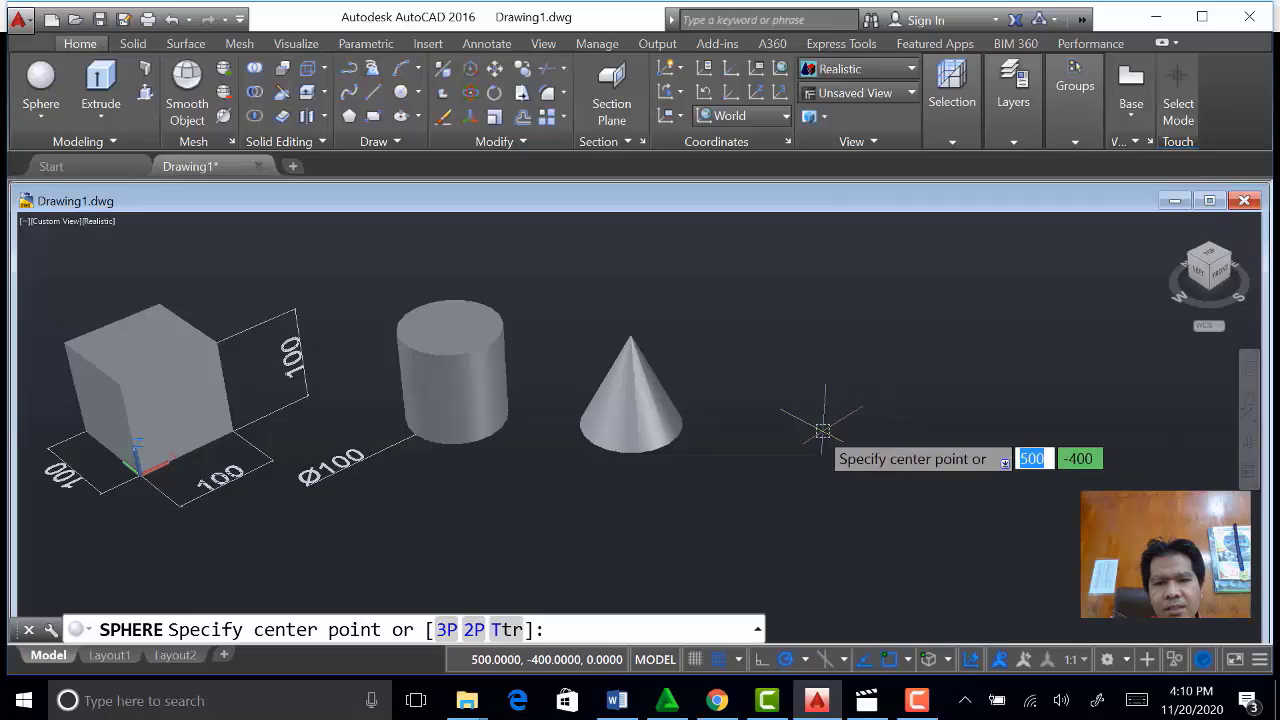
pyautogui.click(778, 420)
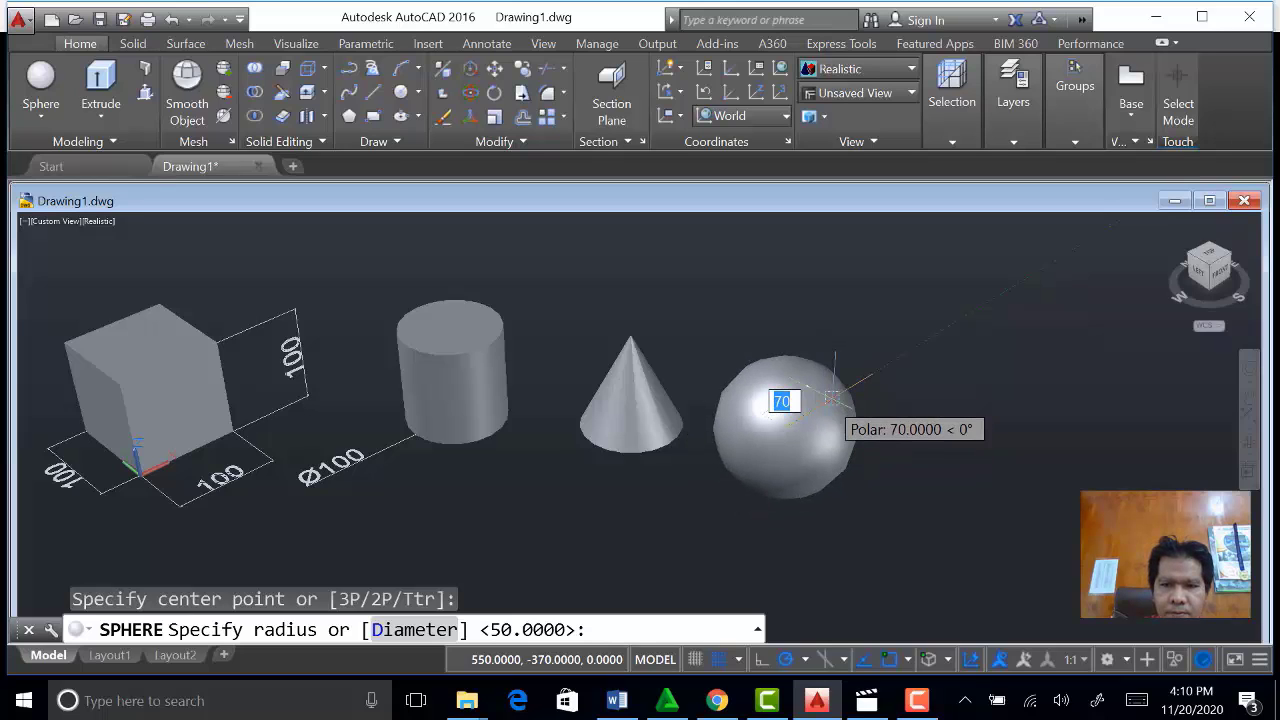
pyautogui.write('d')
pyautogui.press('Return')
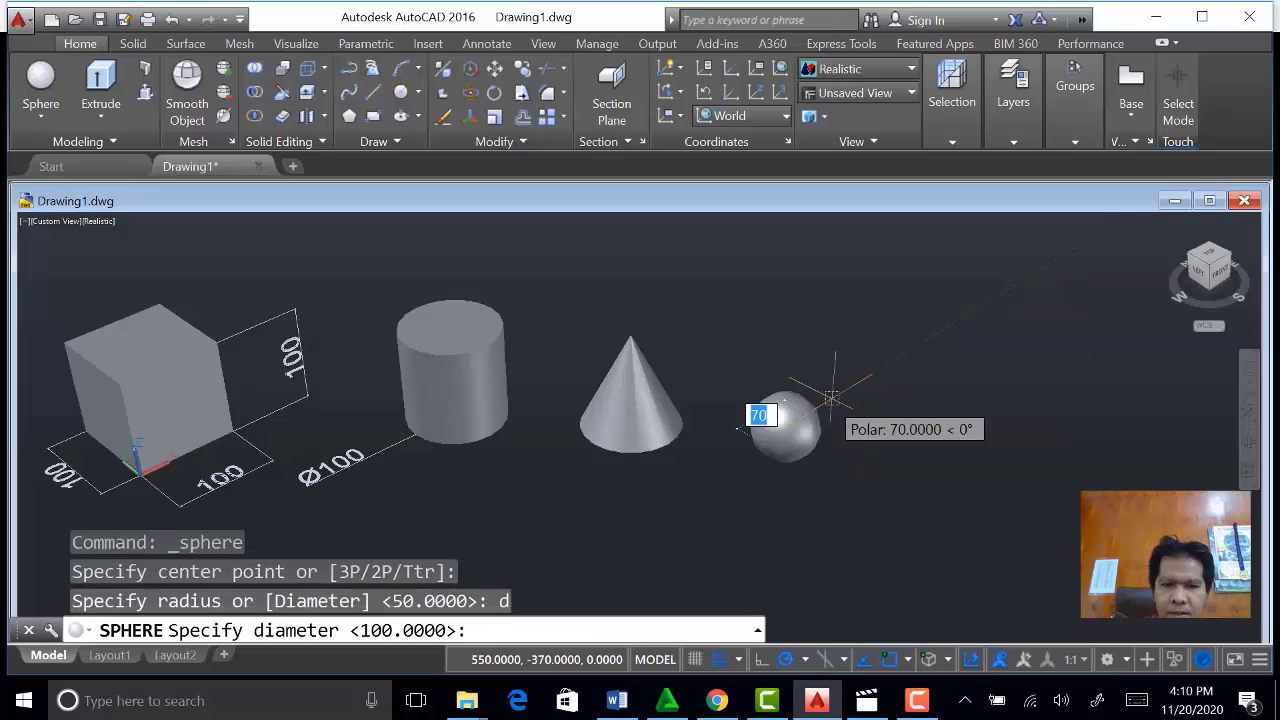
pyautogui.write('10')
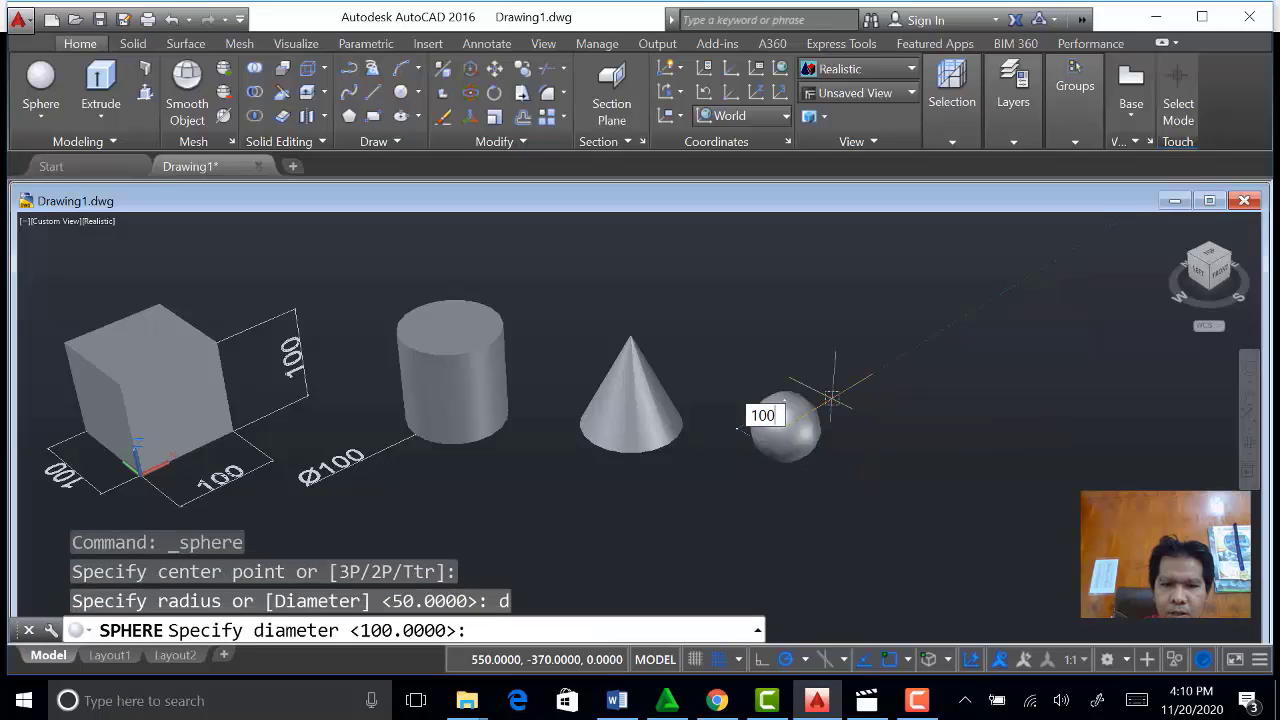
pyautogui.write('0')
pyautogui.press('Return')
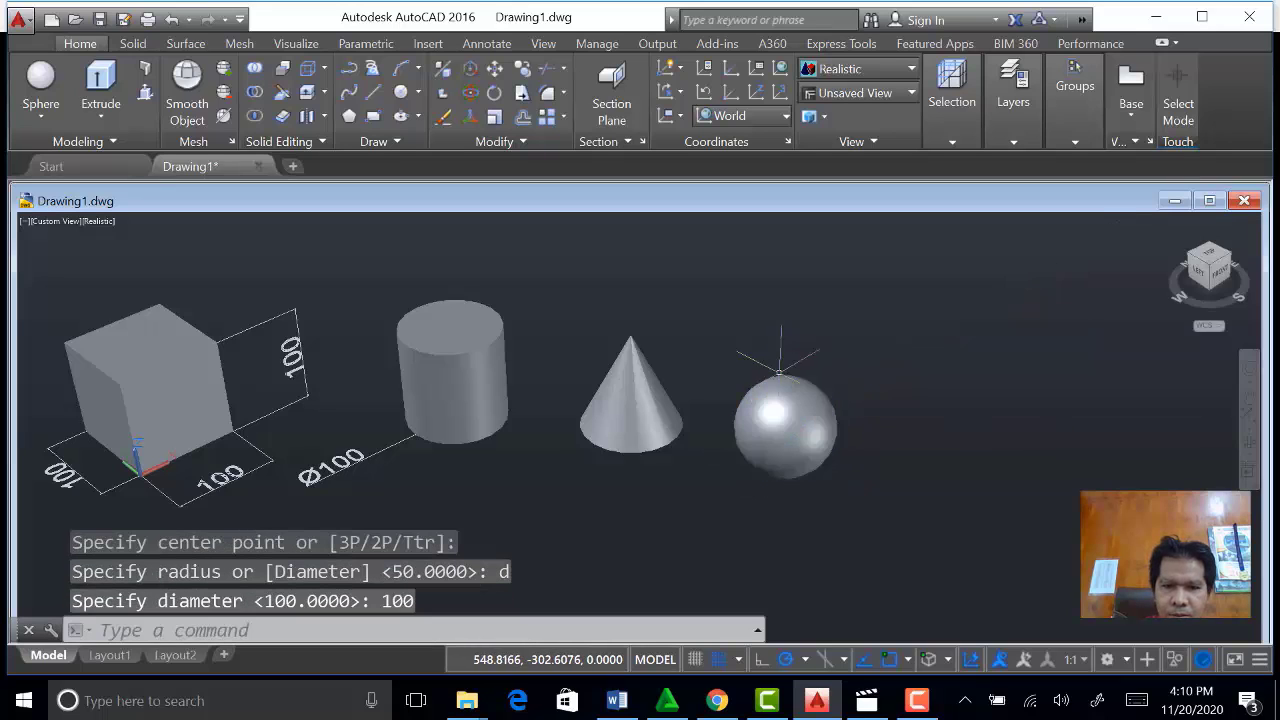
# Try moving the sphere by its center grip and clear the selection.
pyautogui.click(806, 392)
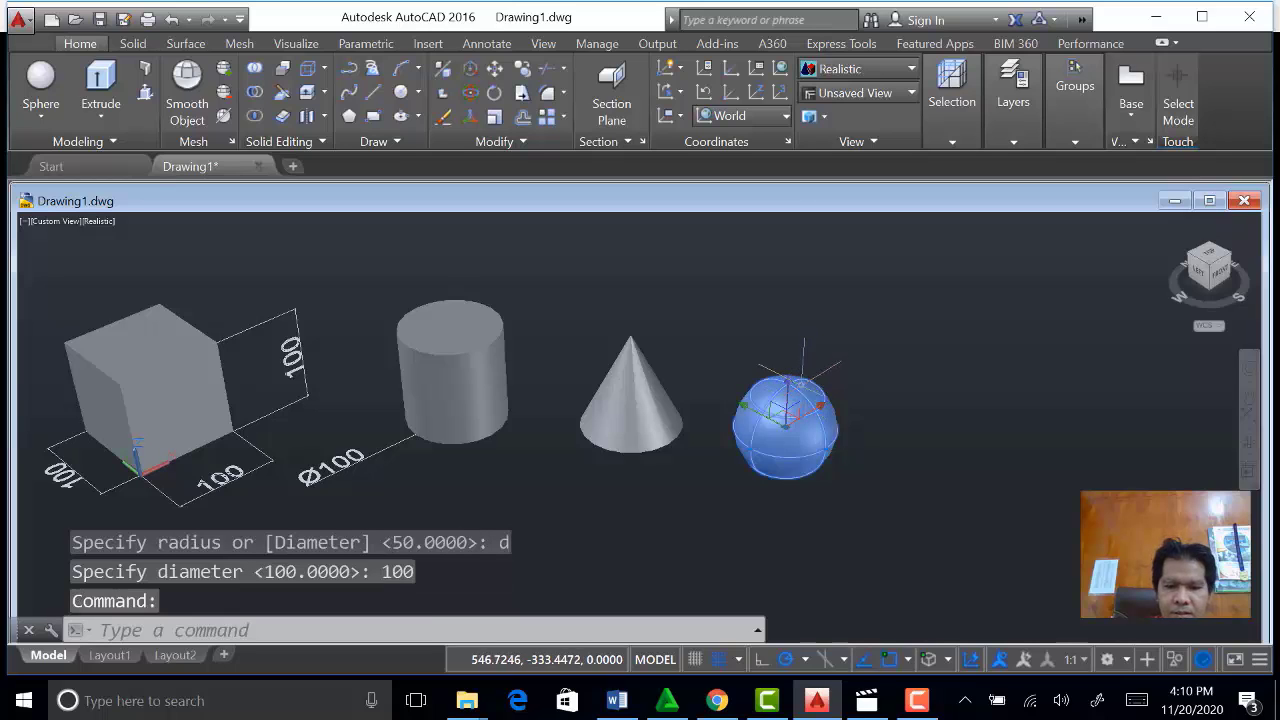
pyautogui.click(790, 412)
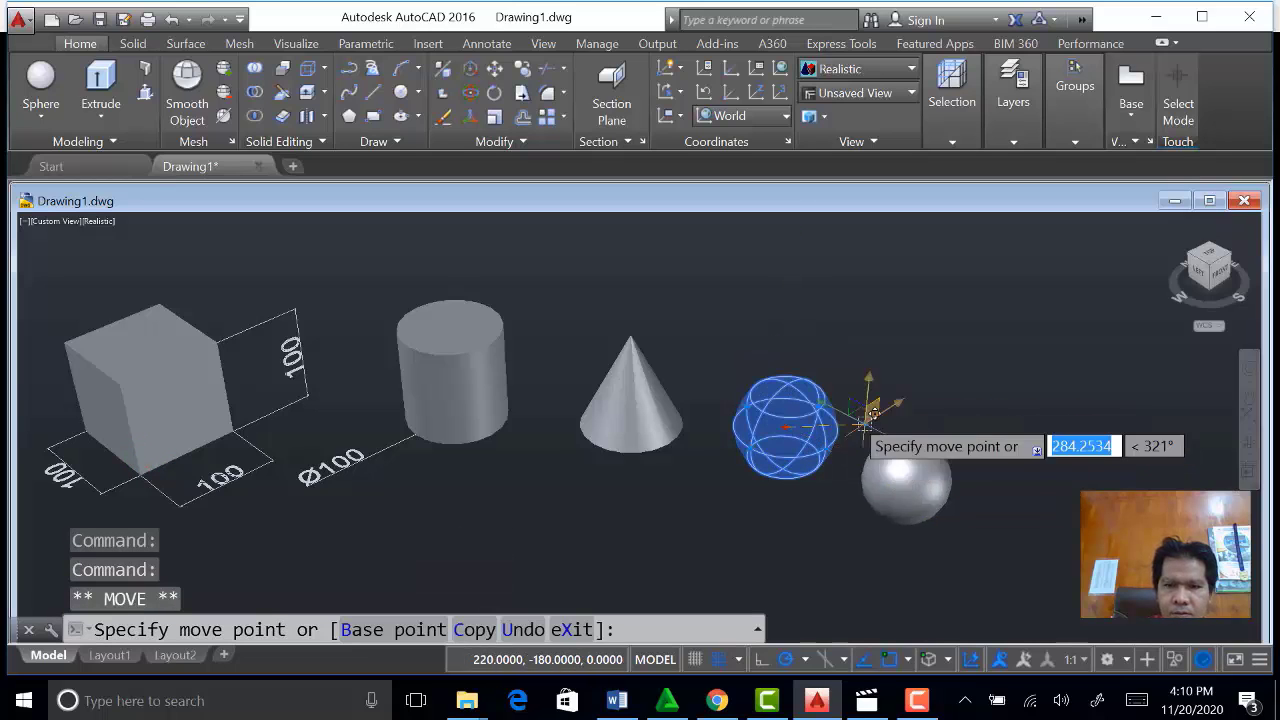
pyautogui.click(773, 388)
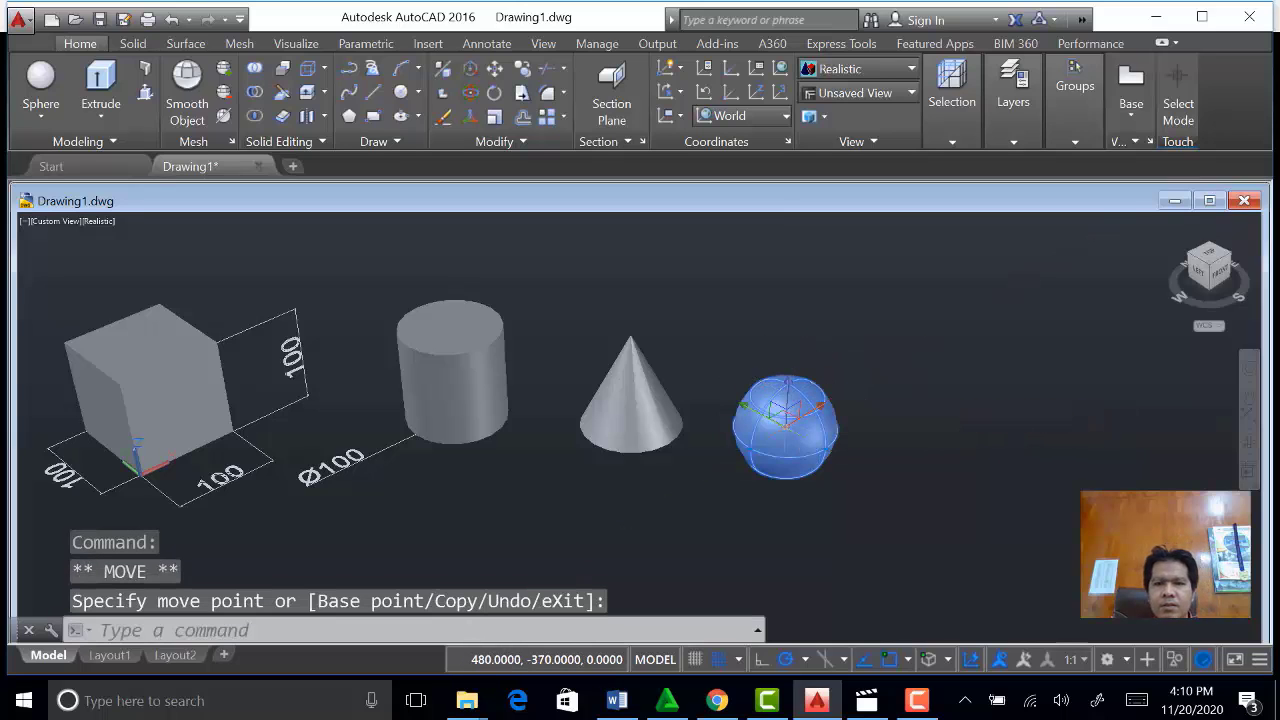
pyautogui.press('Escape')
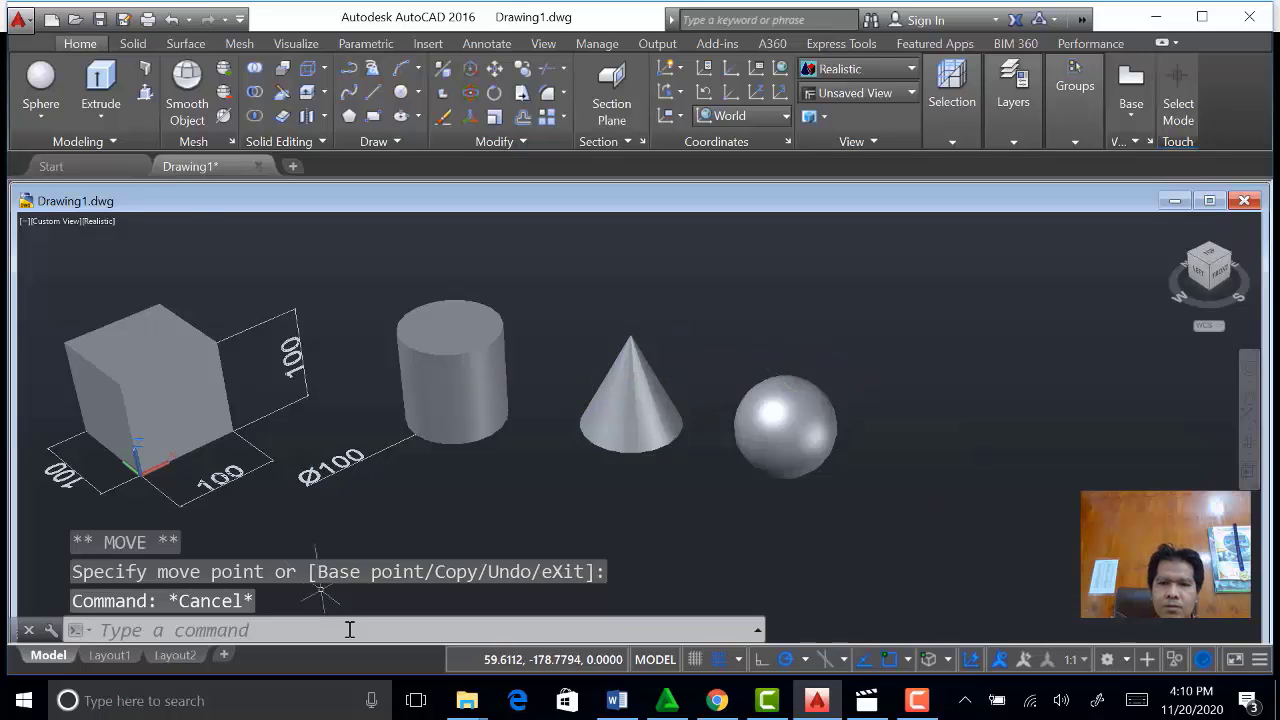
pyautogui.click(50, 120)
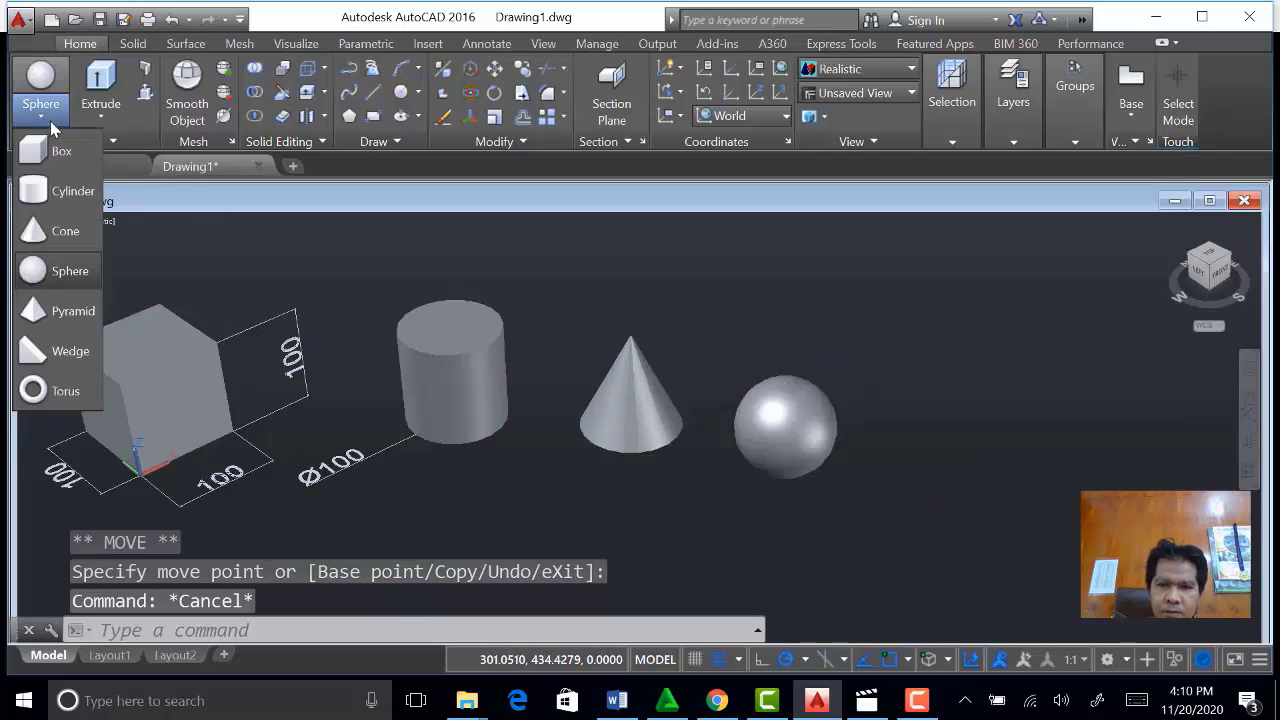
pyautogui.click(913, 705)
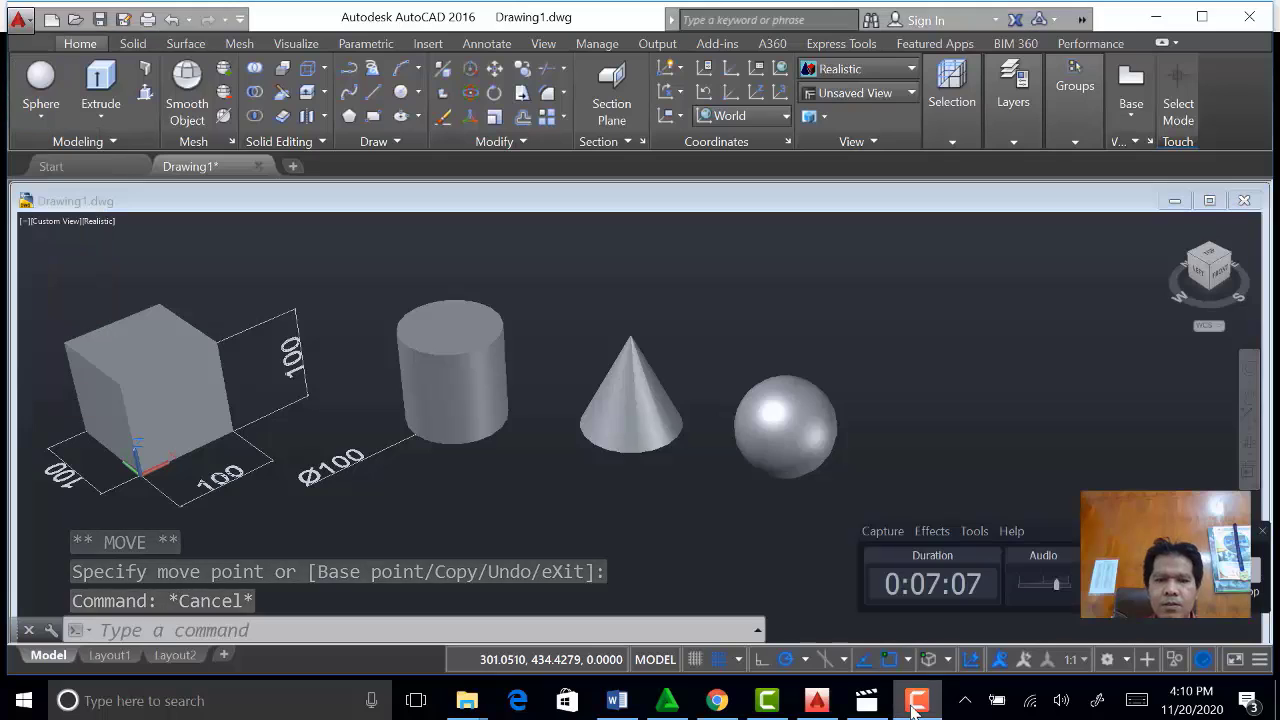
pyautogui.click(817, 700)
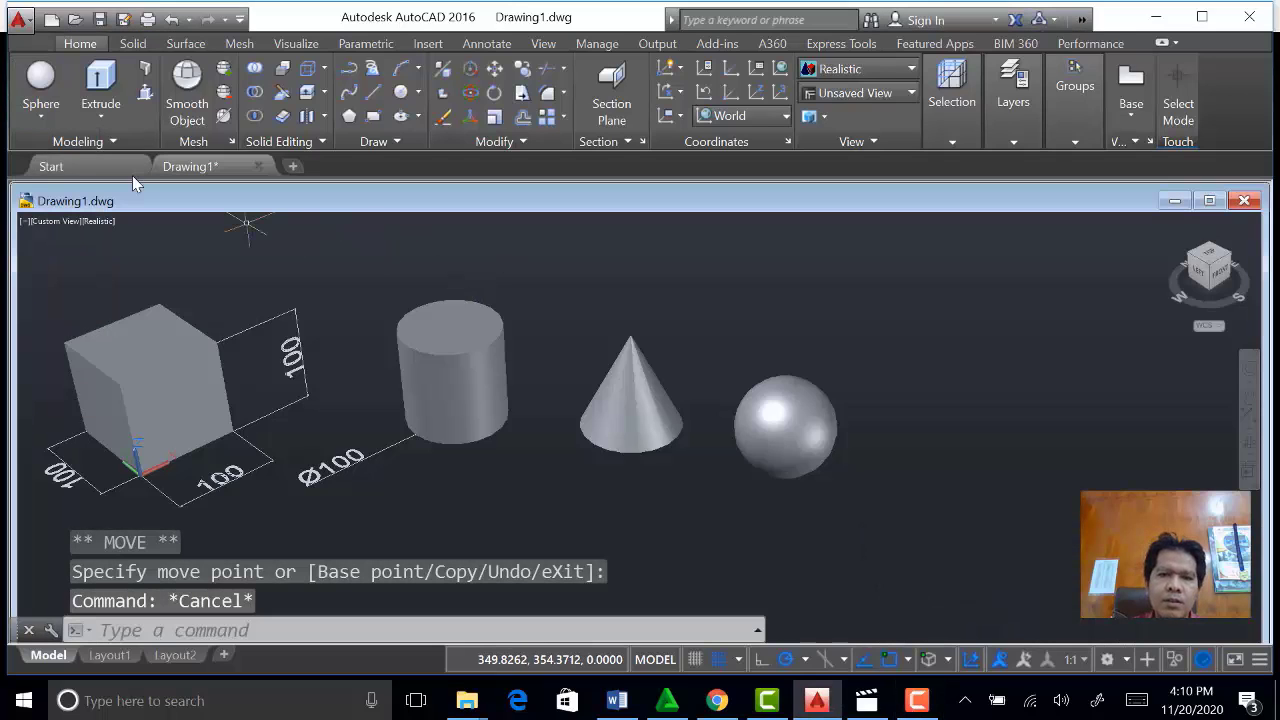
# Create a four-sided pyramid beside the sphere, centered at about 580,-510, with a base radius of 50 and a height of 100.
pyautogui.click(41, 124)
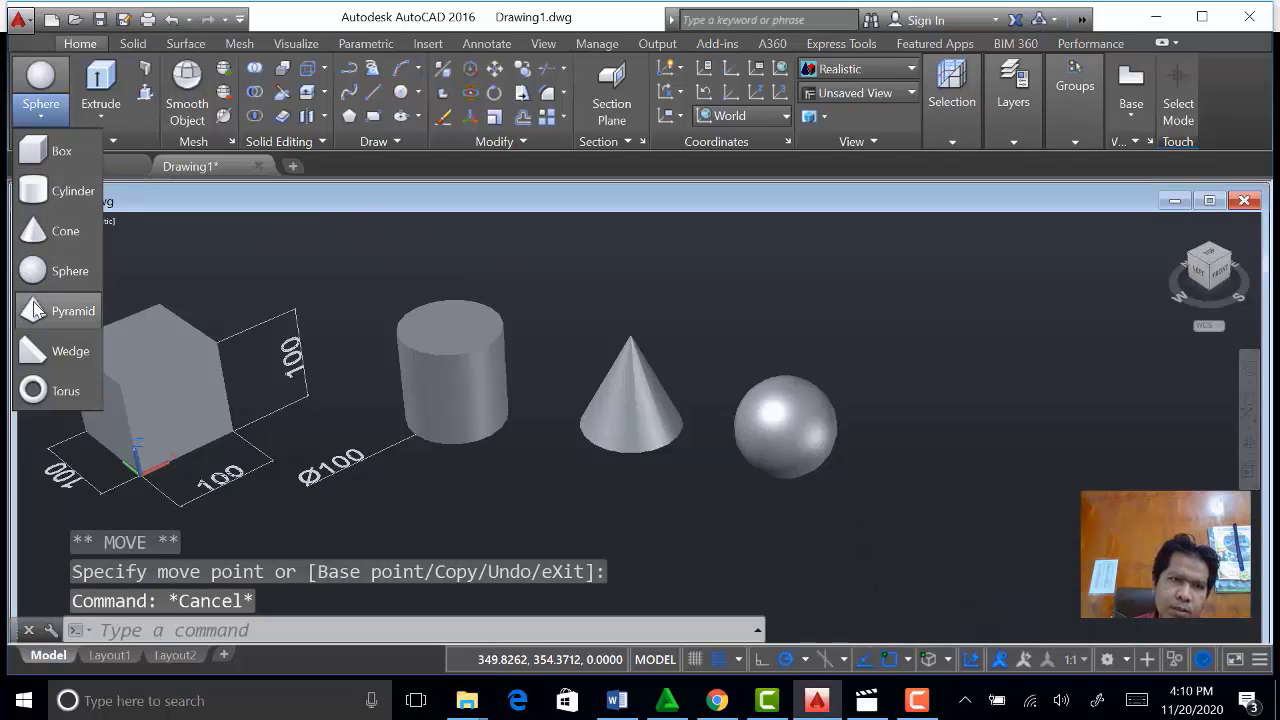
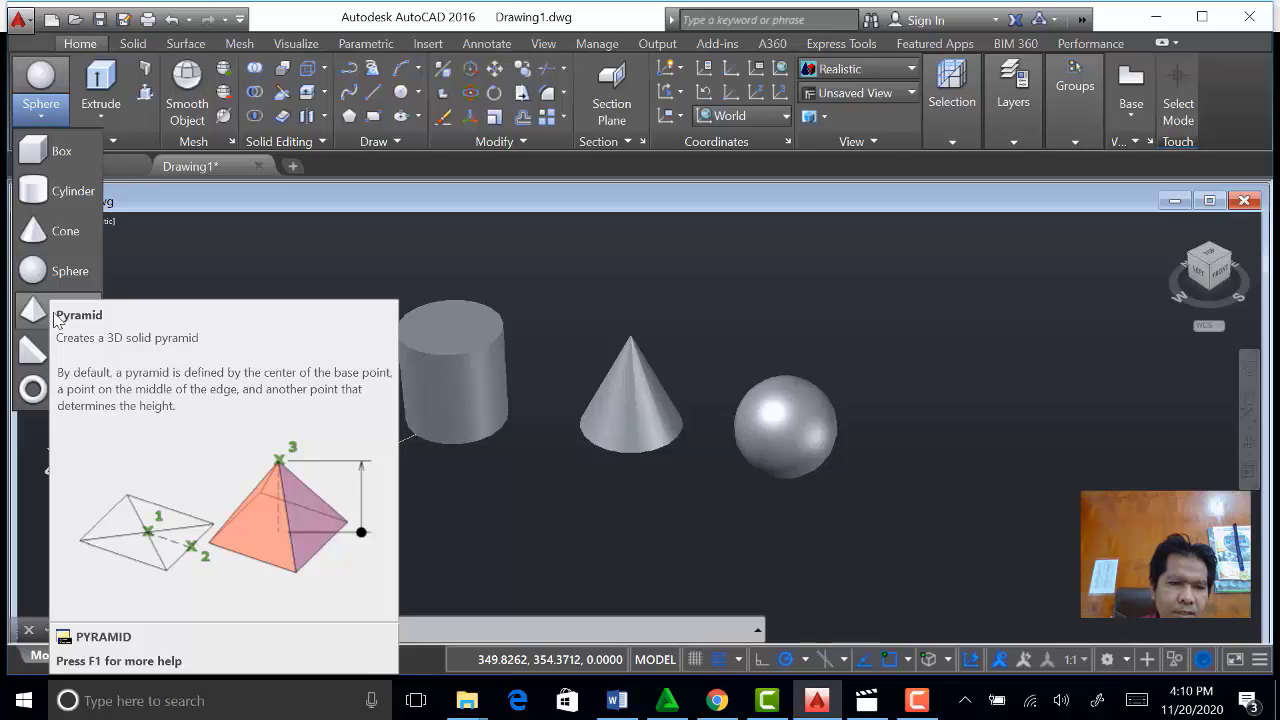
pyautogui.click(54, 318)
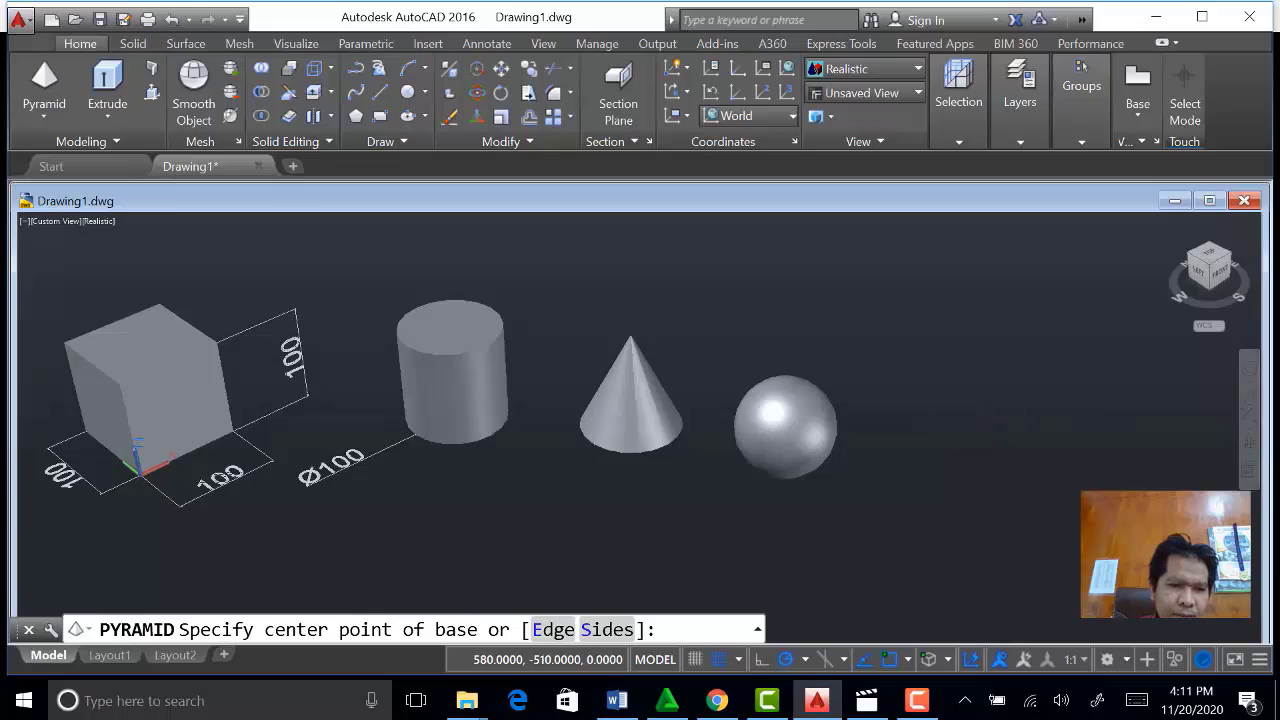
pyautogui.click(940, 438)
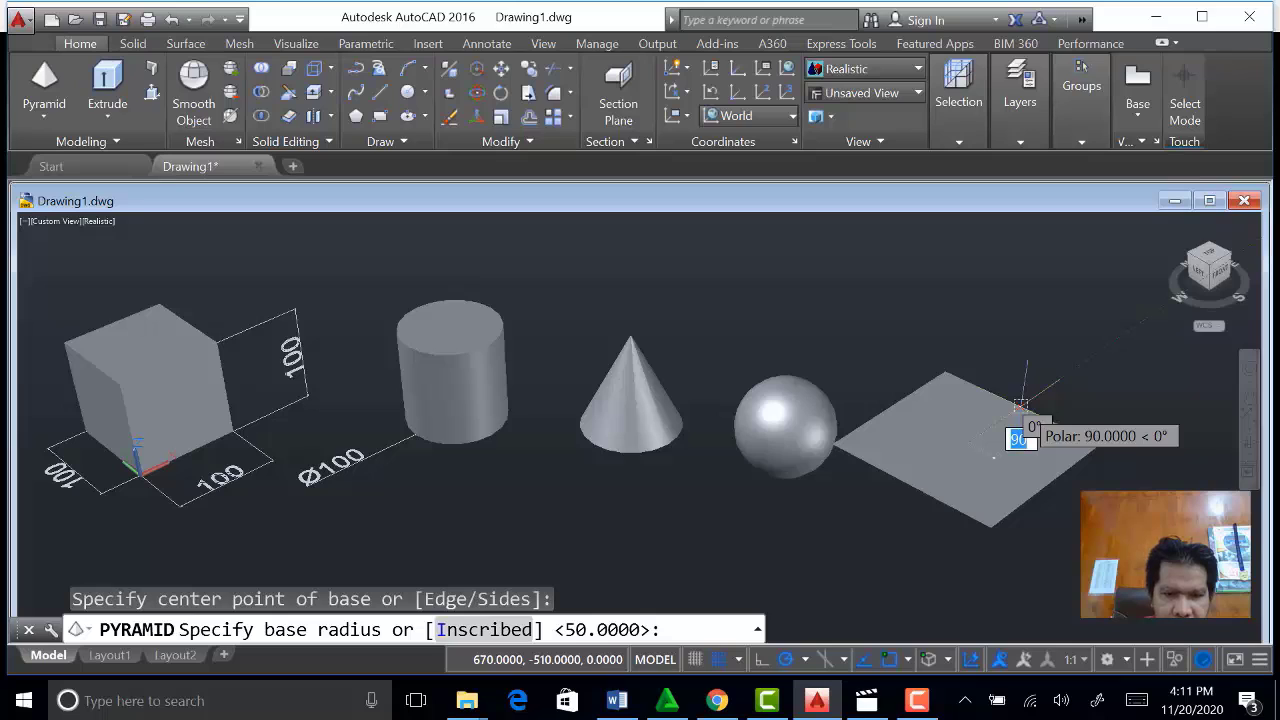
pyautogui.write('50')
pyautogui.press('Return')
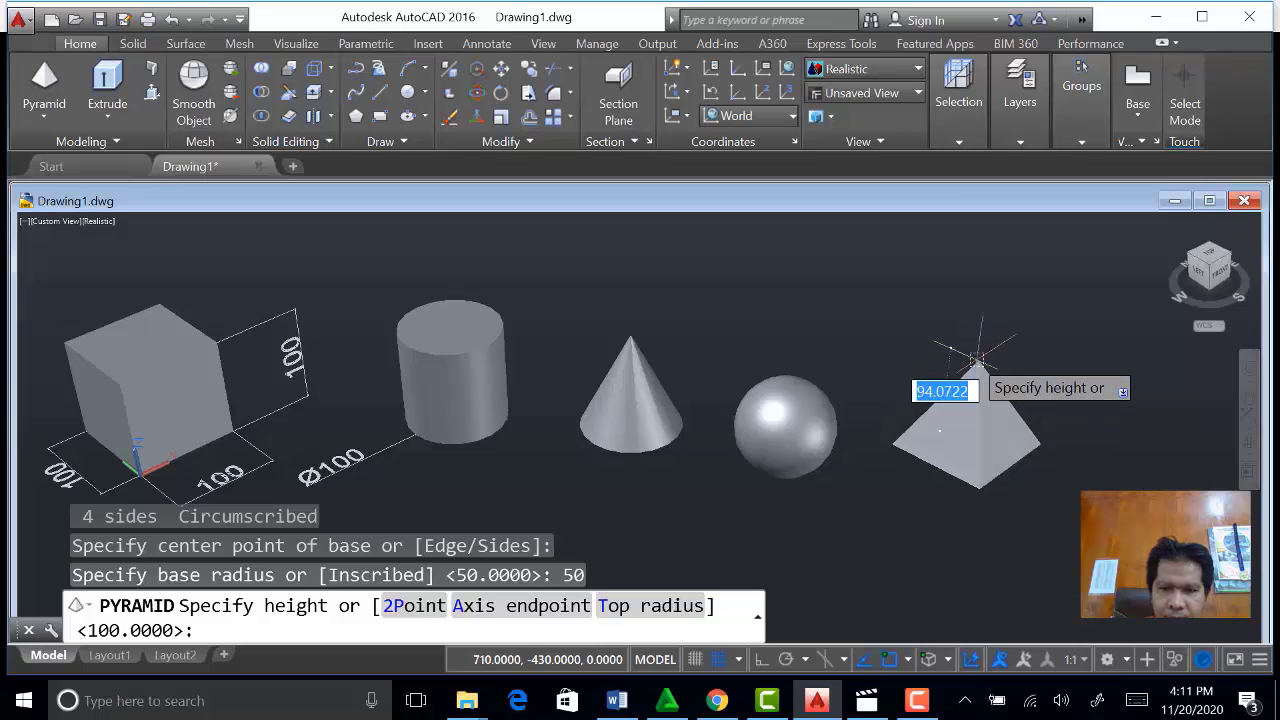
pyautogui.write('10')
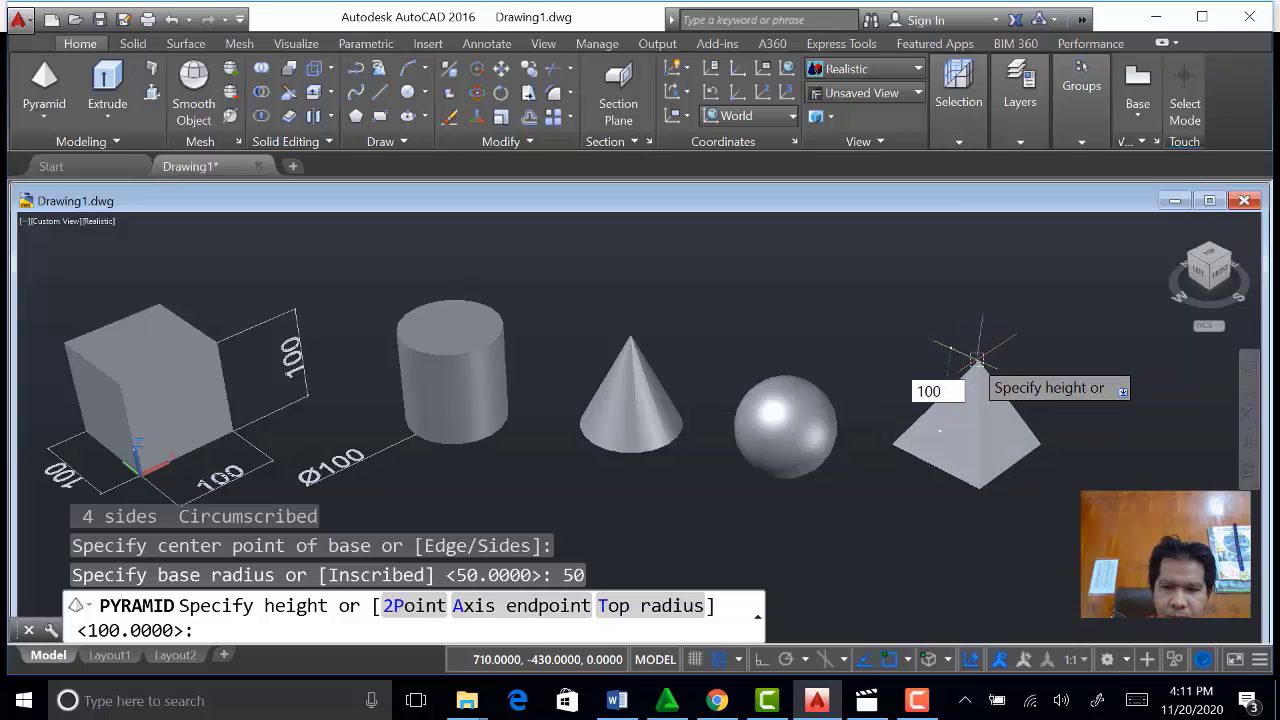
pyautogui.write('0')
pyautogui.press('Return')
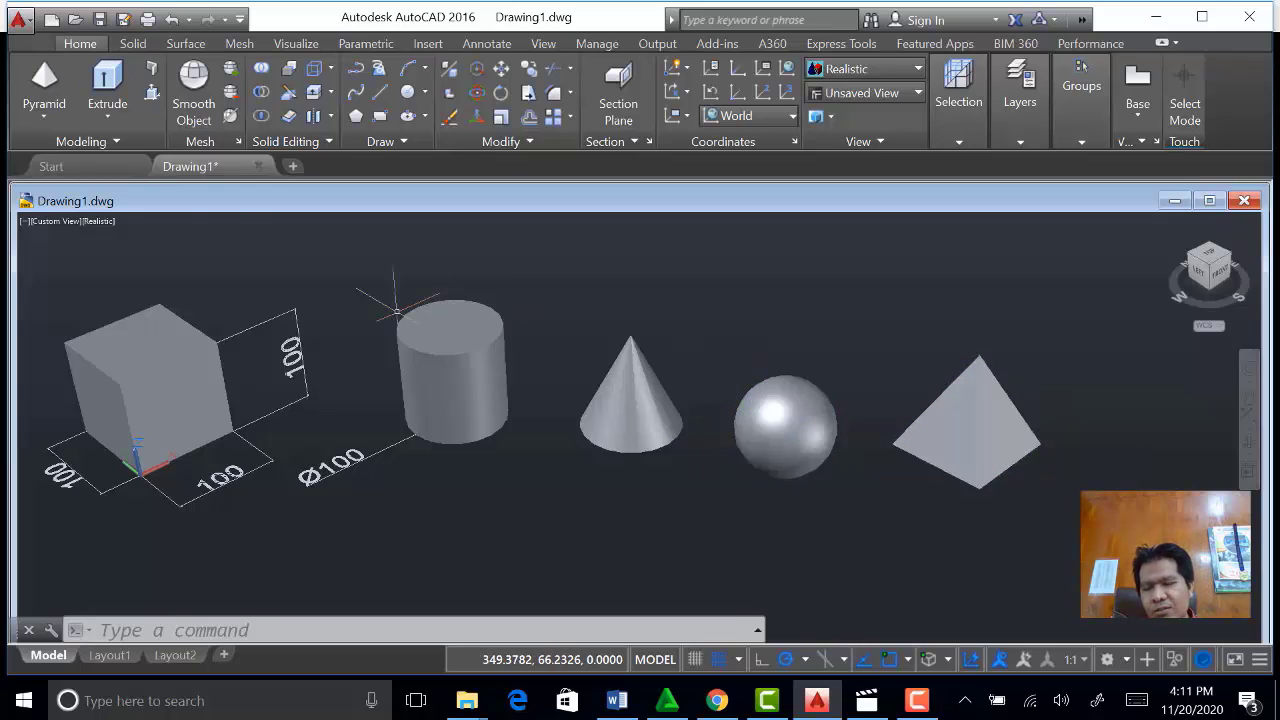
# Create a wedge beside the pyramid, on the side away from the sphere, with a 100 by 100 base and a height of 100.
pyautogui.click(46, 118)
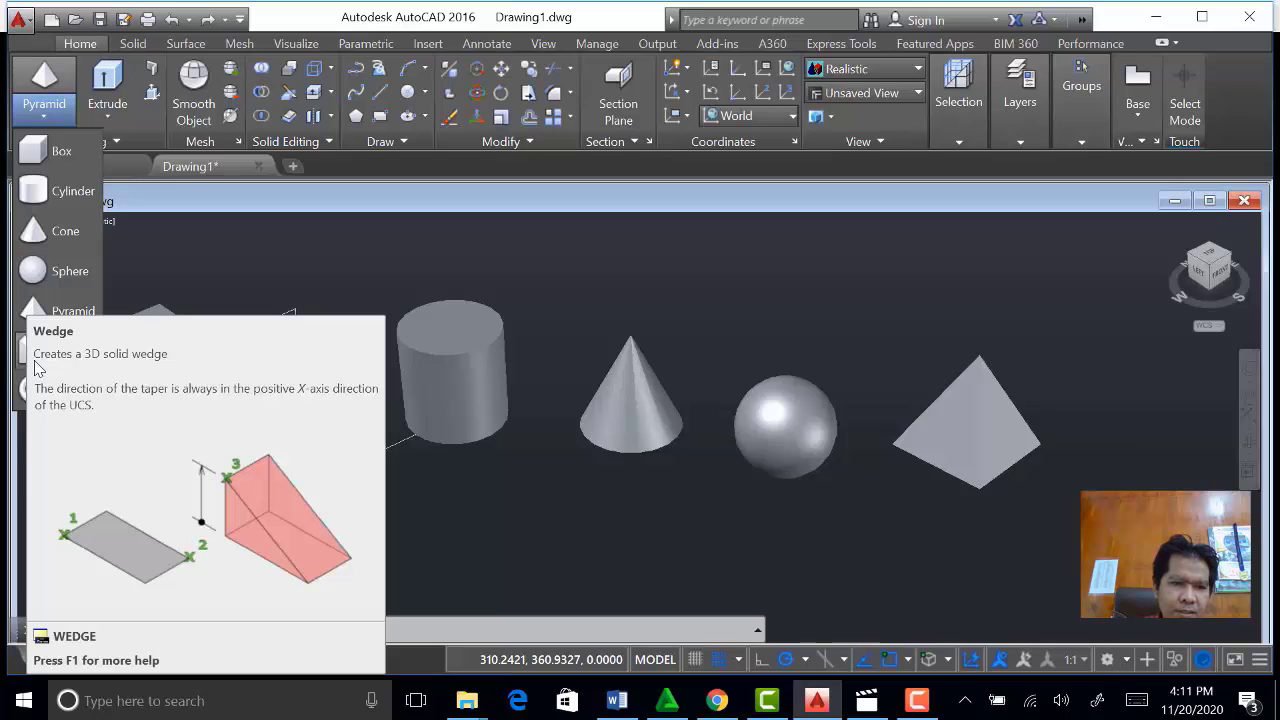
pyautogui.click(35, 352)
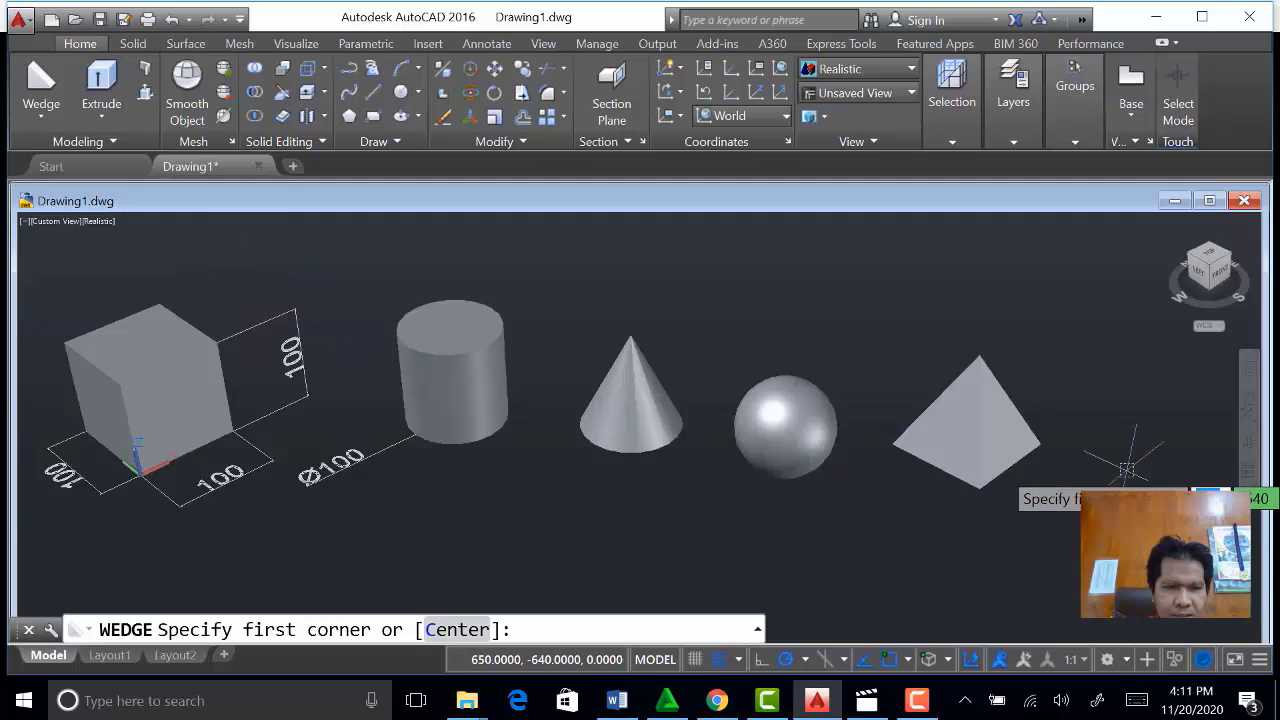
pyautogui.click(1199, 422)
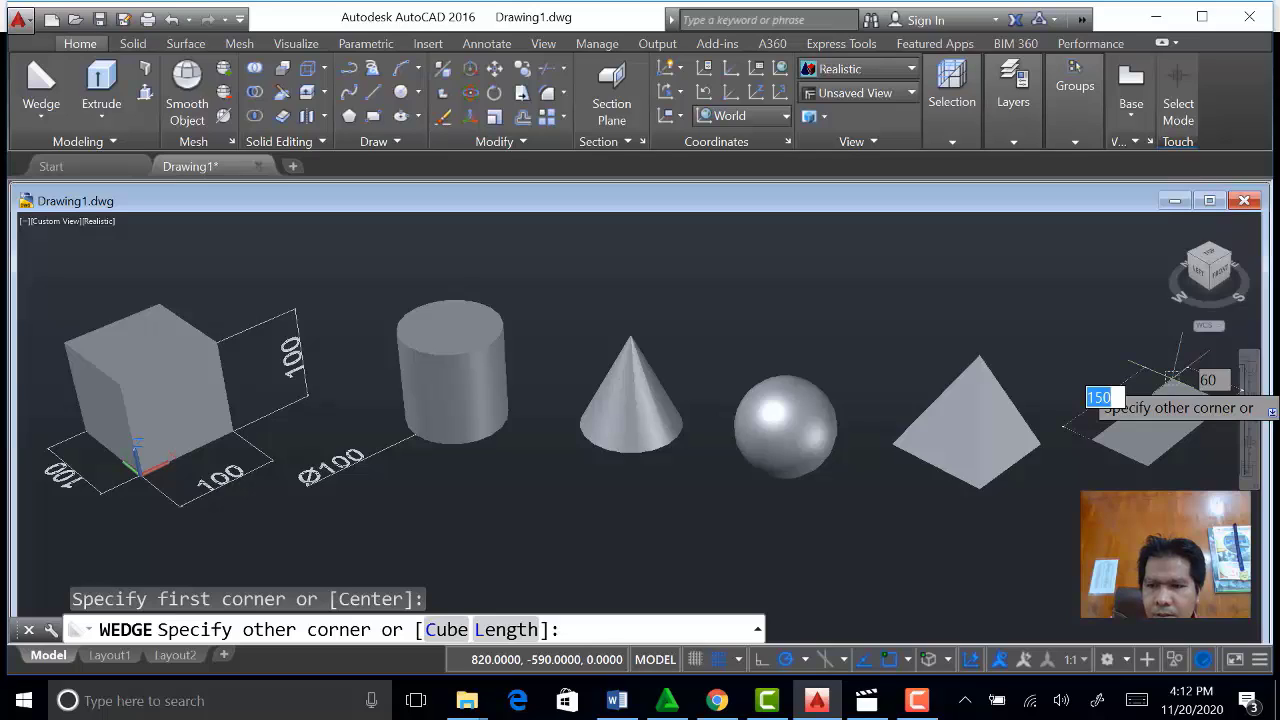
pyautogui.write('100')
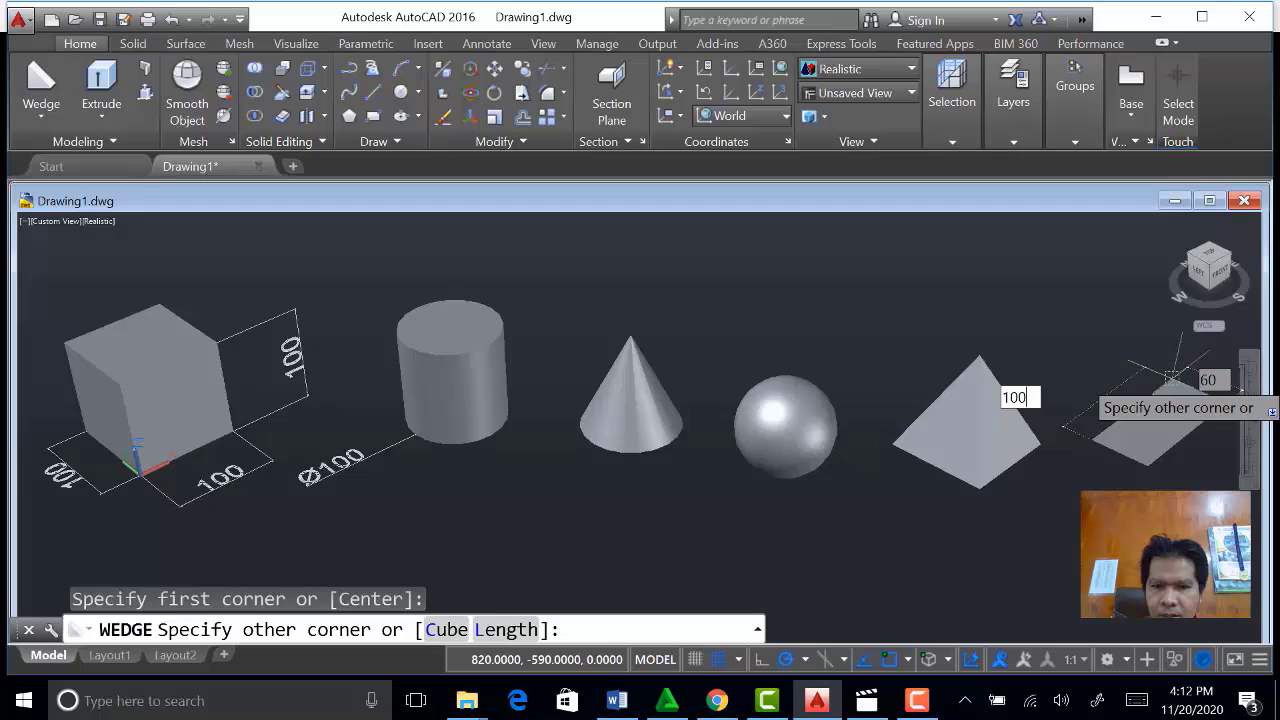
pyautogui.press('Tab')
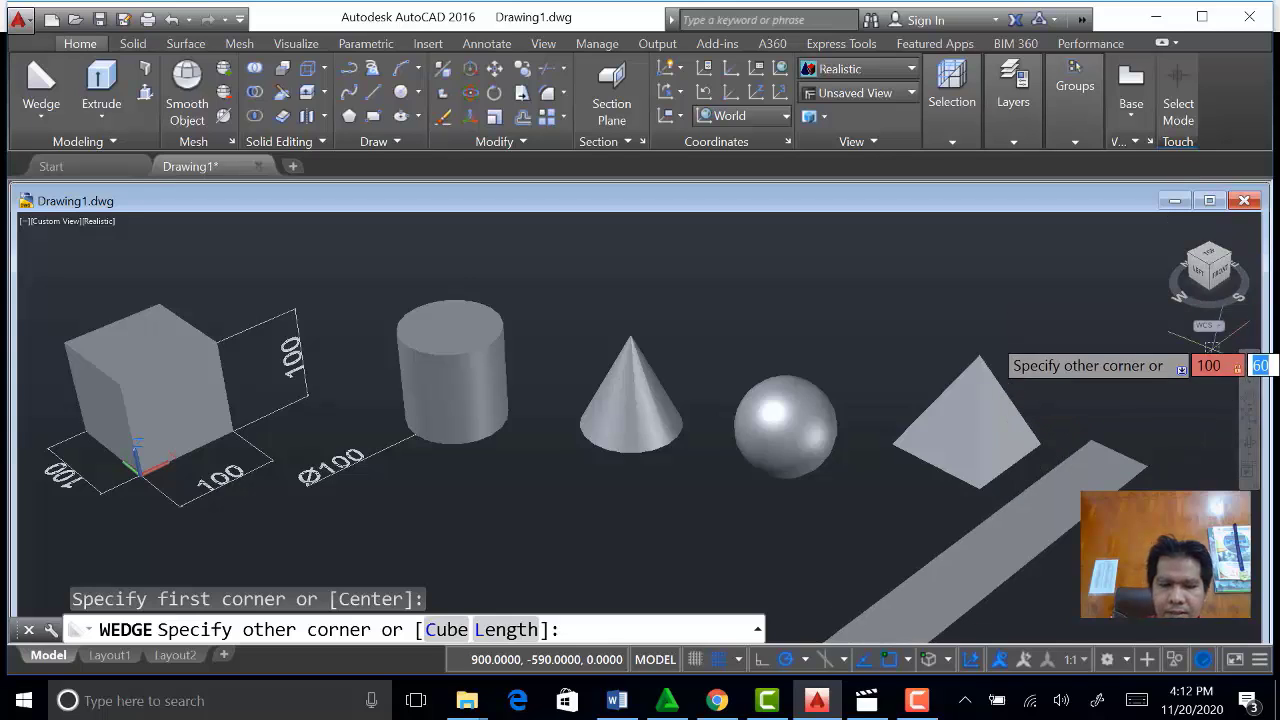
pyautogui.write('100')
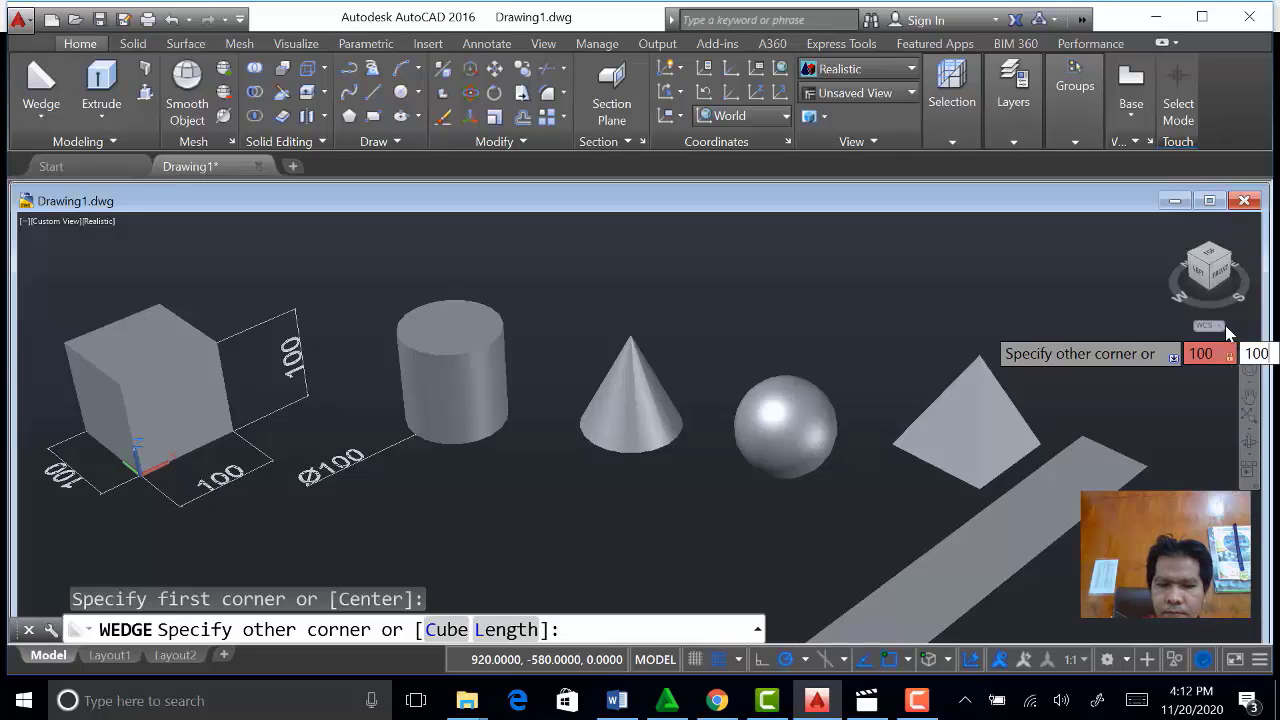
pyautogui.press('Return')
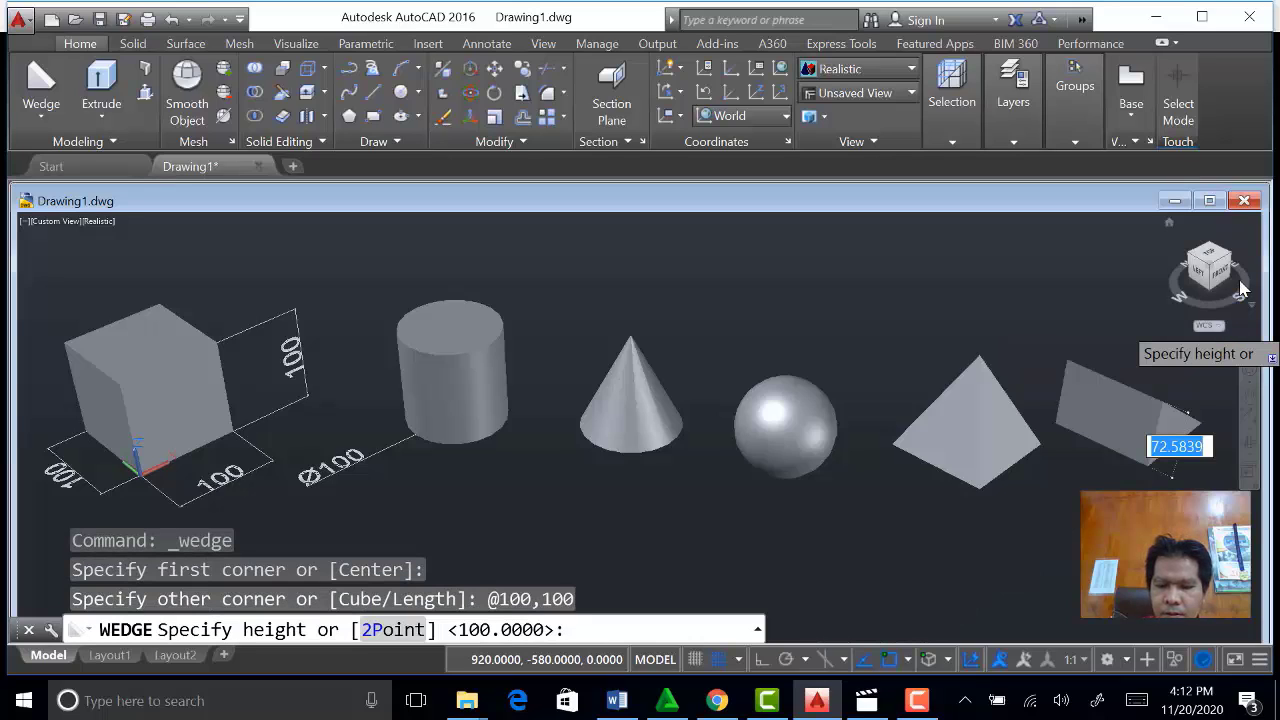
pyautogui.write('100')
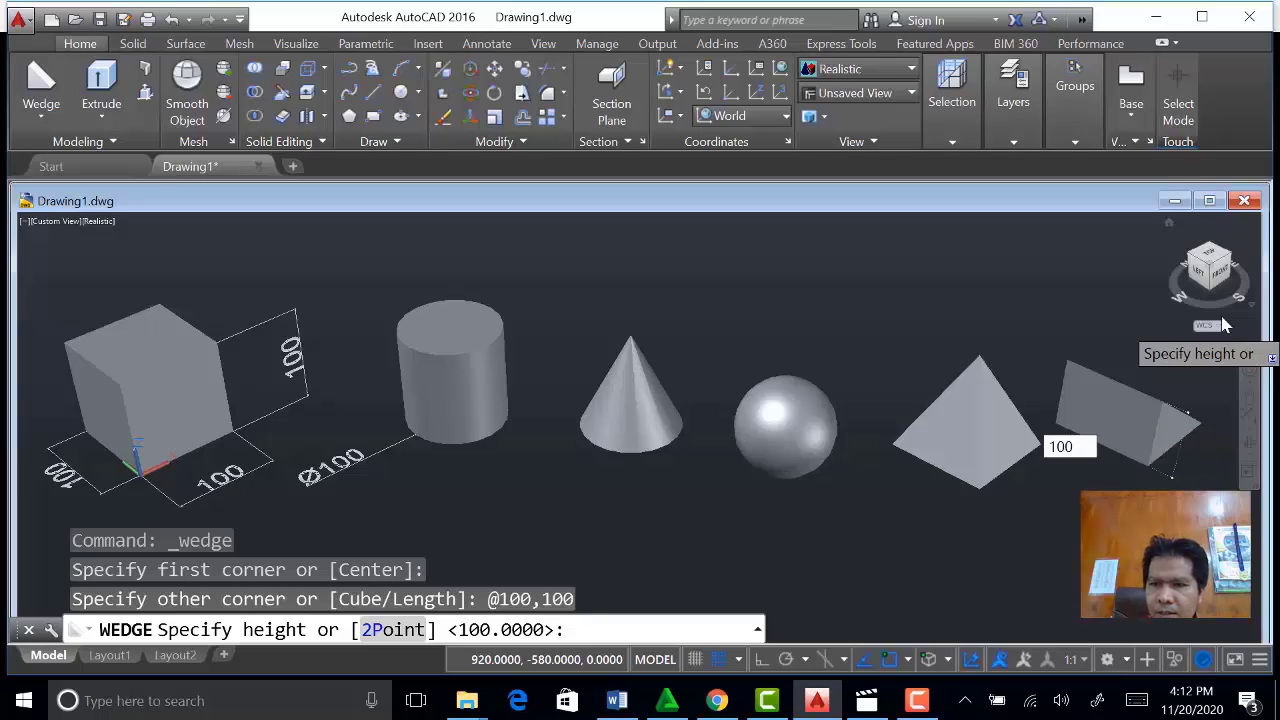
pyautogui.press('Return')
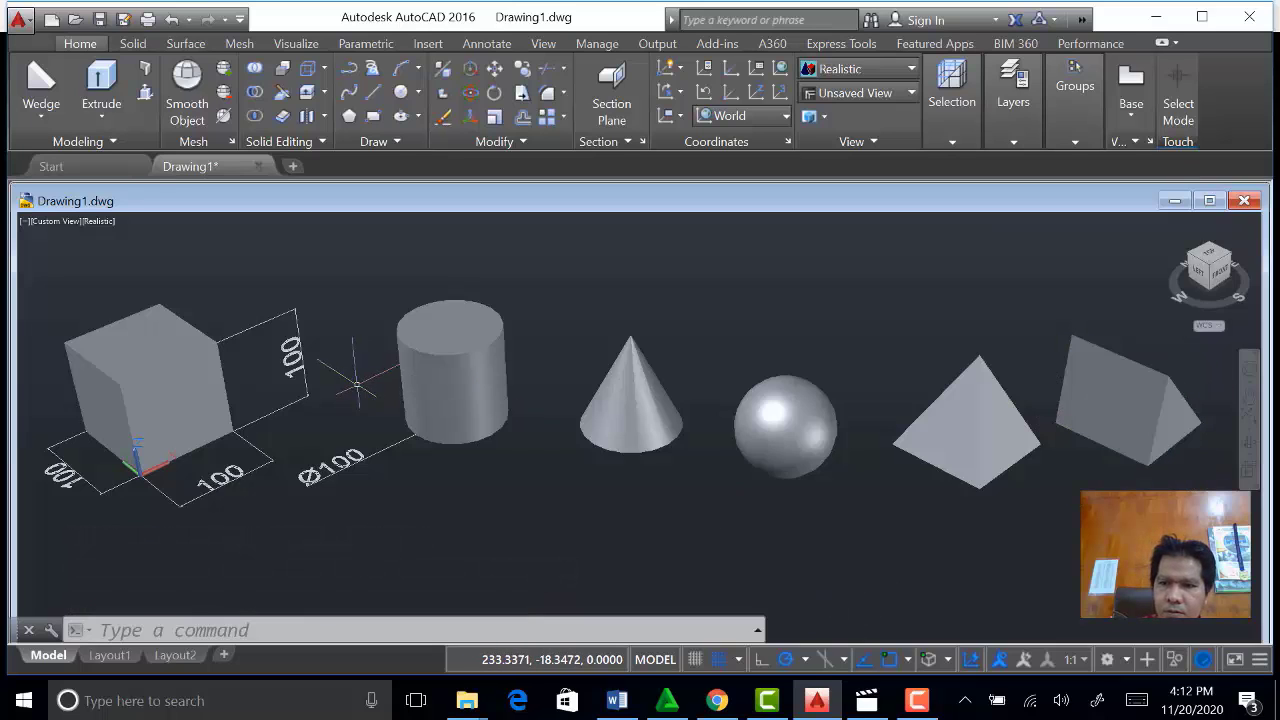
# Create a torus beyond the wedge at the end of the row, with a torus diameter of 100 and a tube diameter of 20.
pyautogui.scroll(-3, 637, 432)
pyautogui.scroll(1, 637, 432)
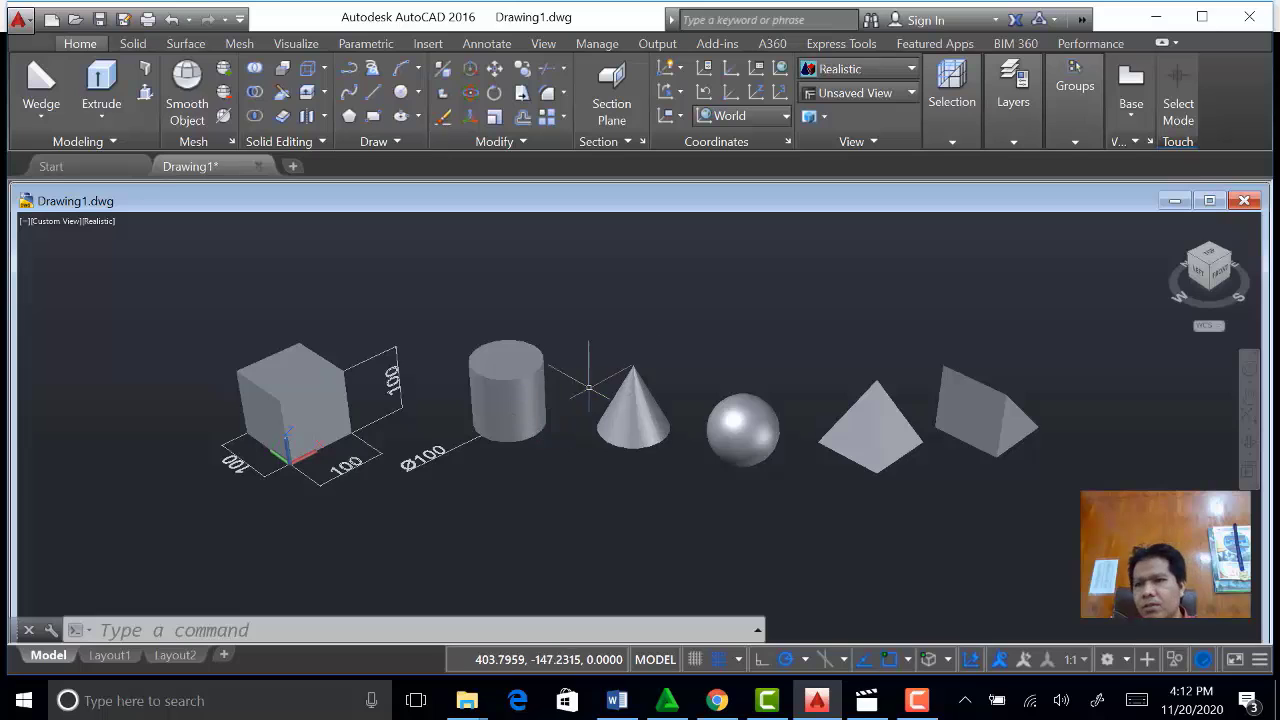
pyautogui.moveTo(625, 354); pyautogui.dragTo(475, 354, button='middle')
pyautogui.click(40, 115)
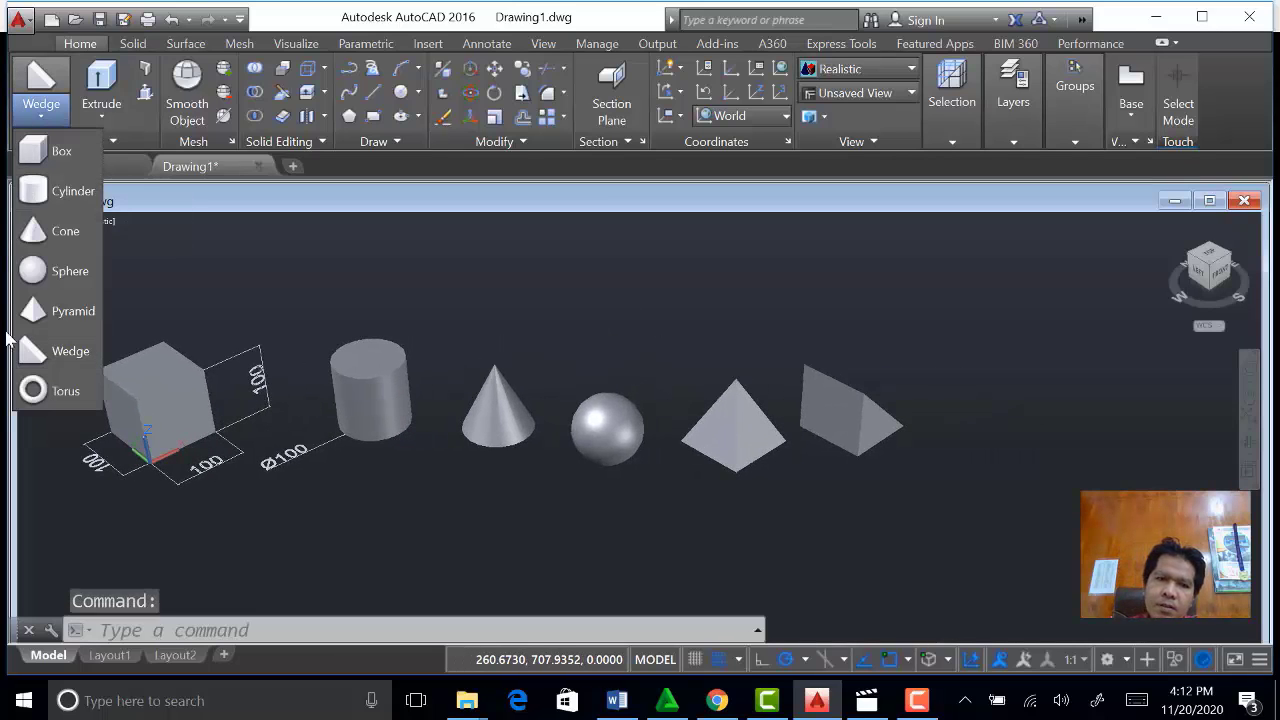
pyautogui.click(33, 394)
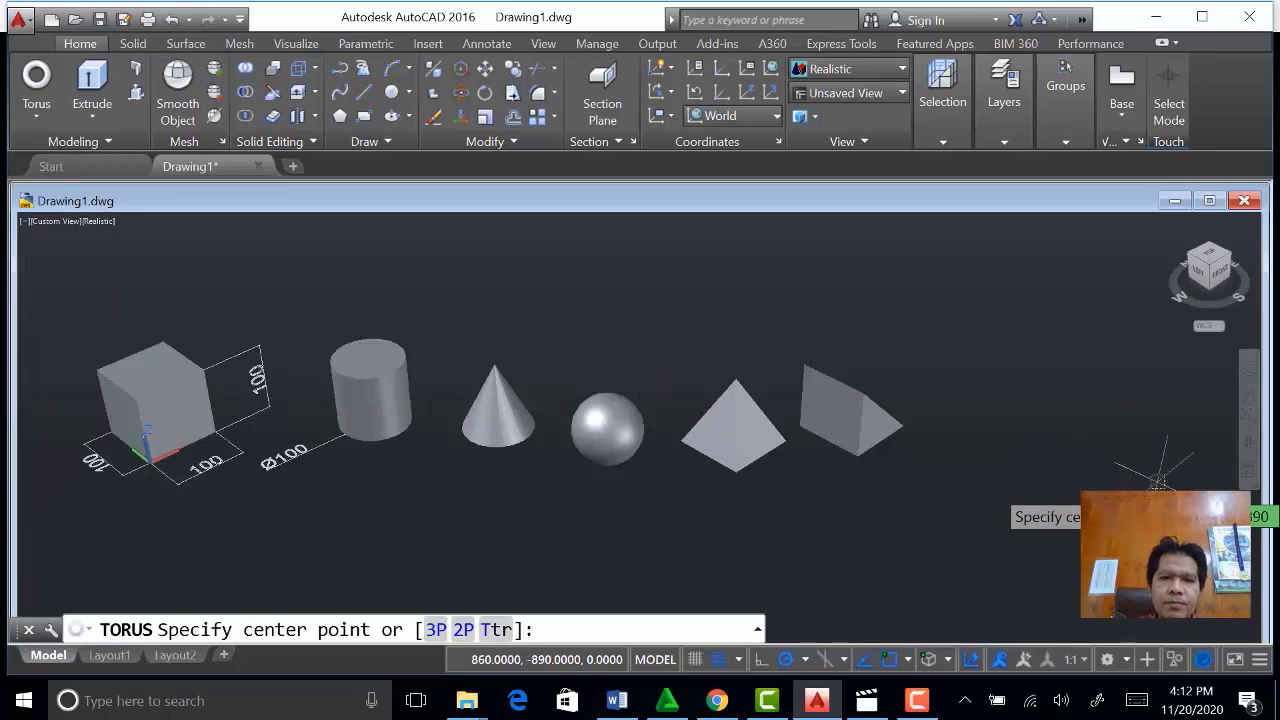
pyautogui.click(1050, 445)
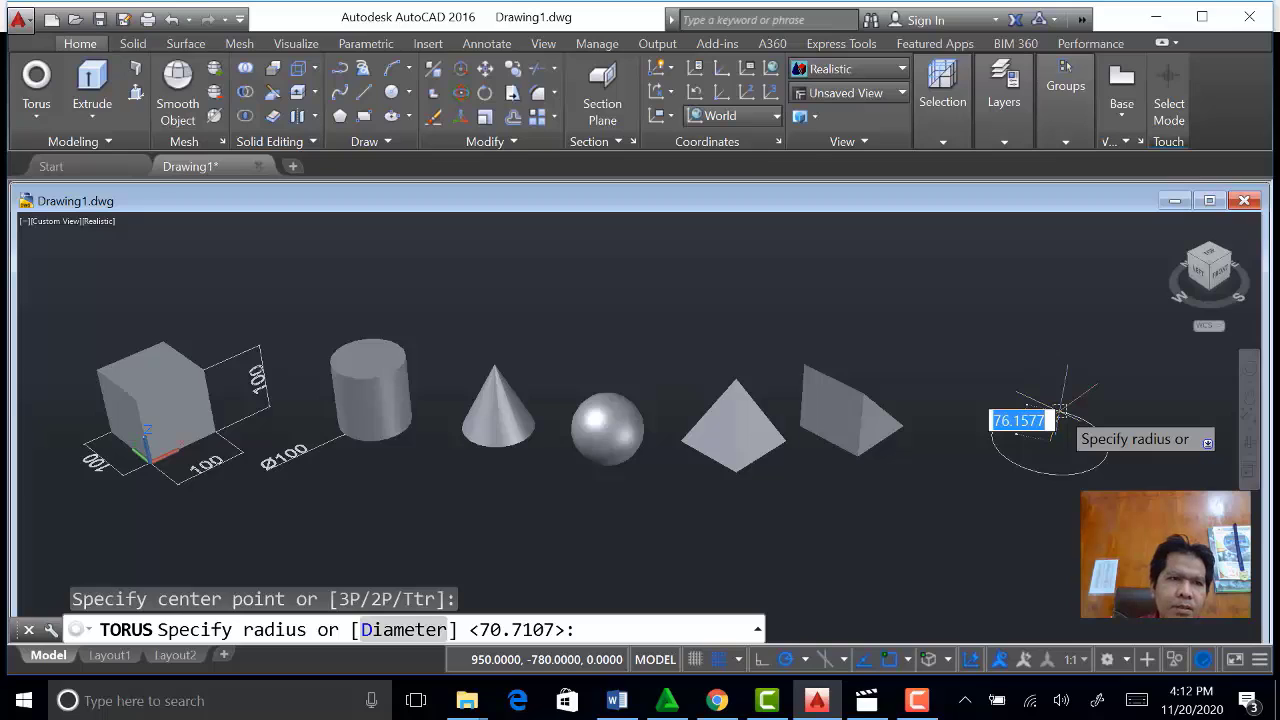
pyautogui.write('d')
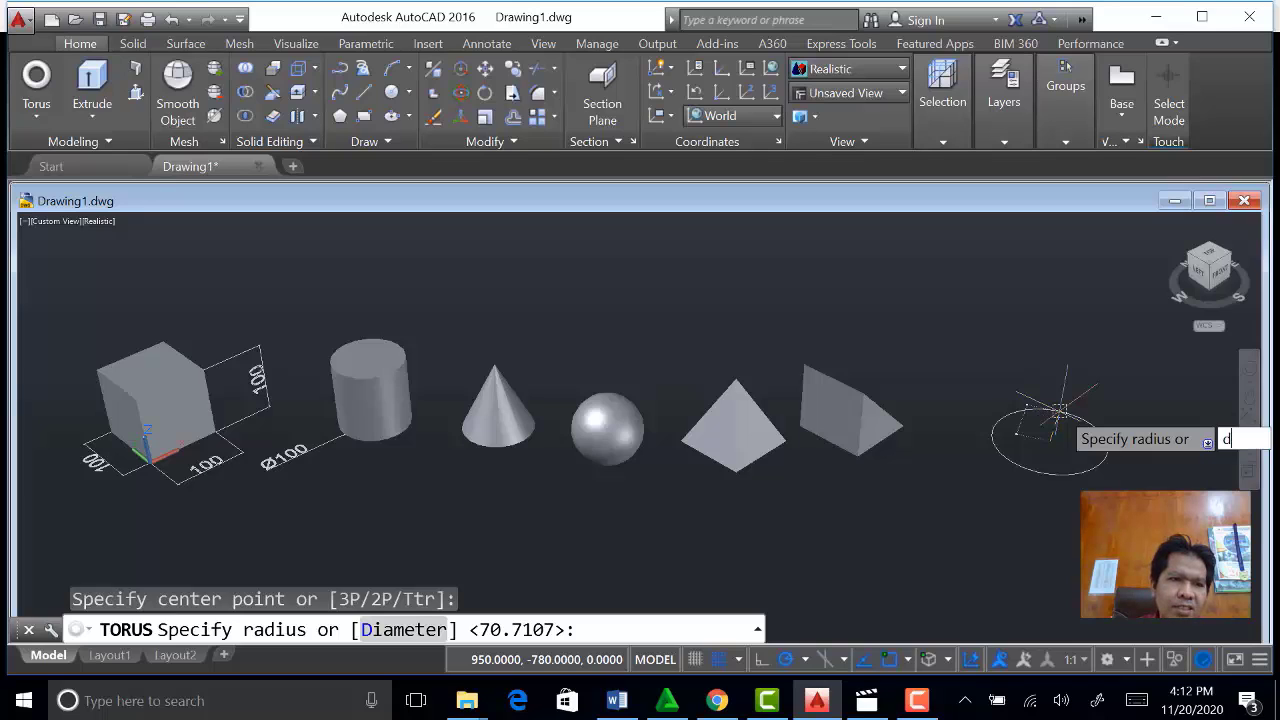
pyautogui.press('Return')
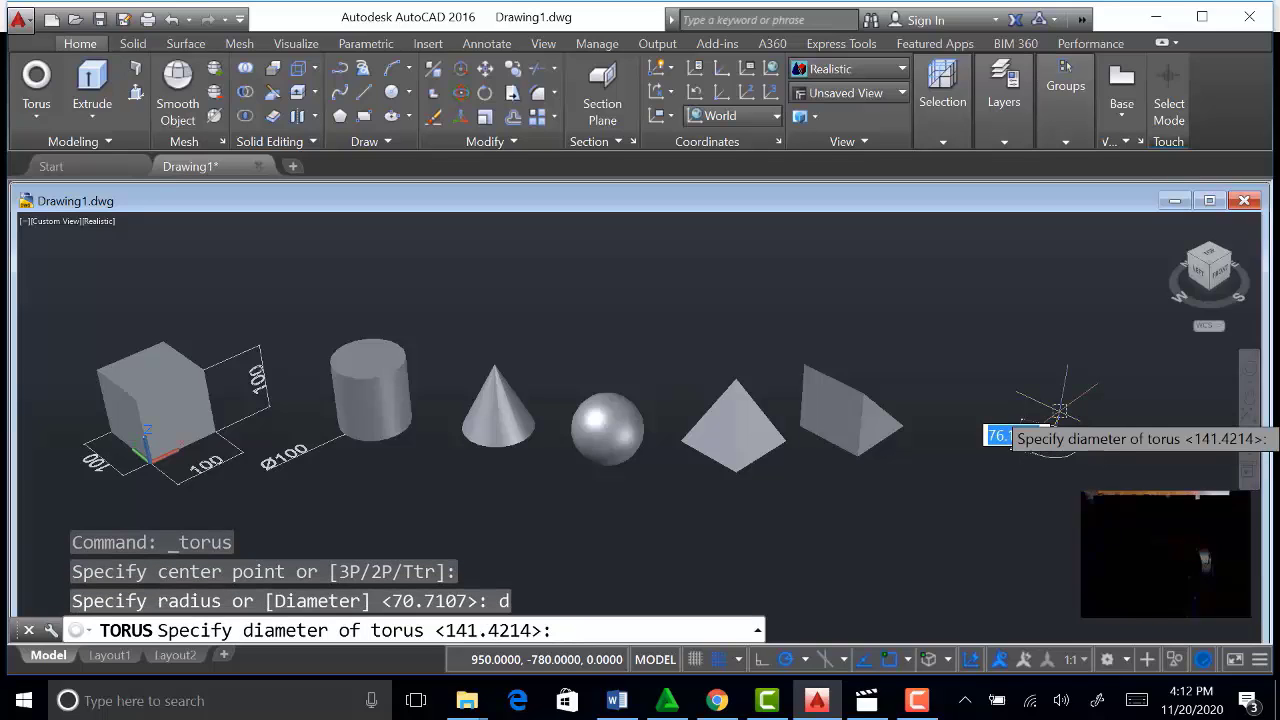
pyautogui.write('100')
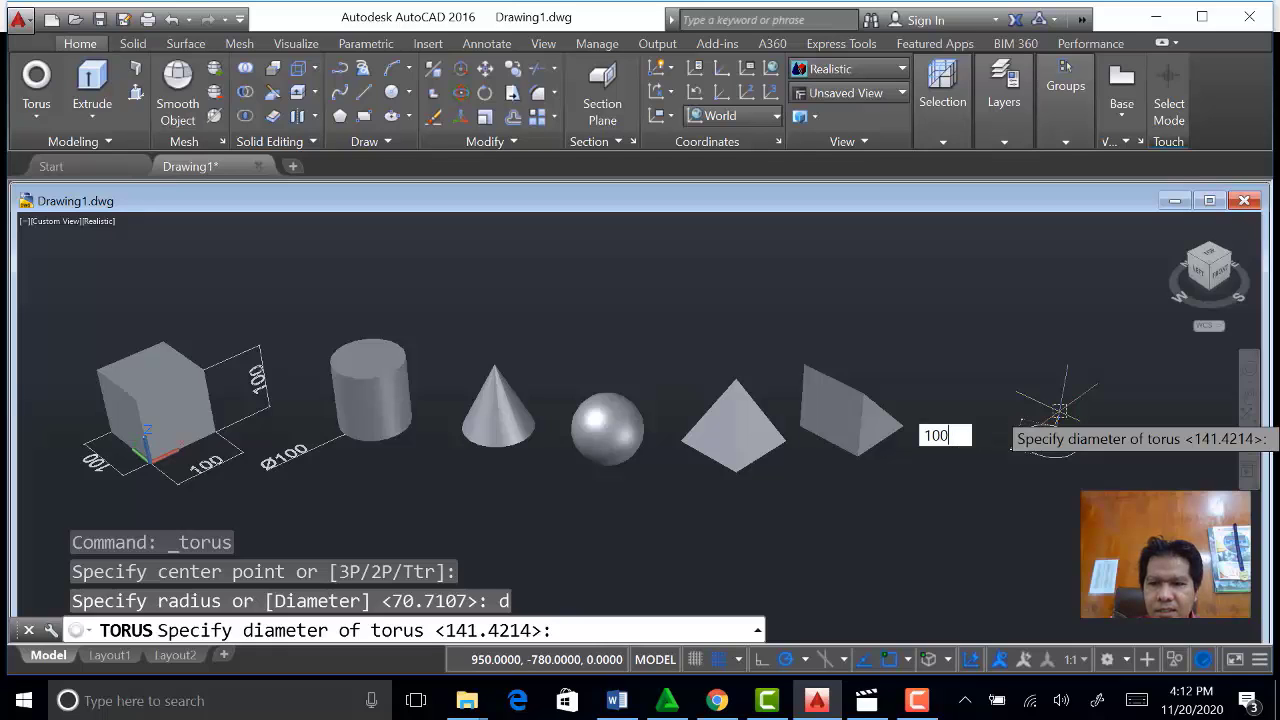
pyautogui.press('Return')
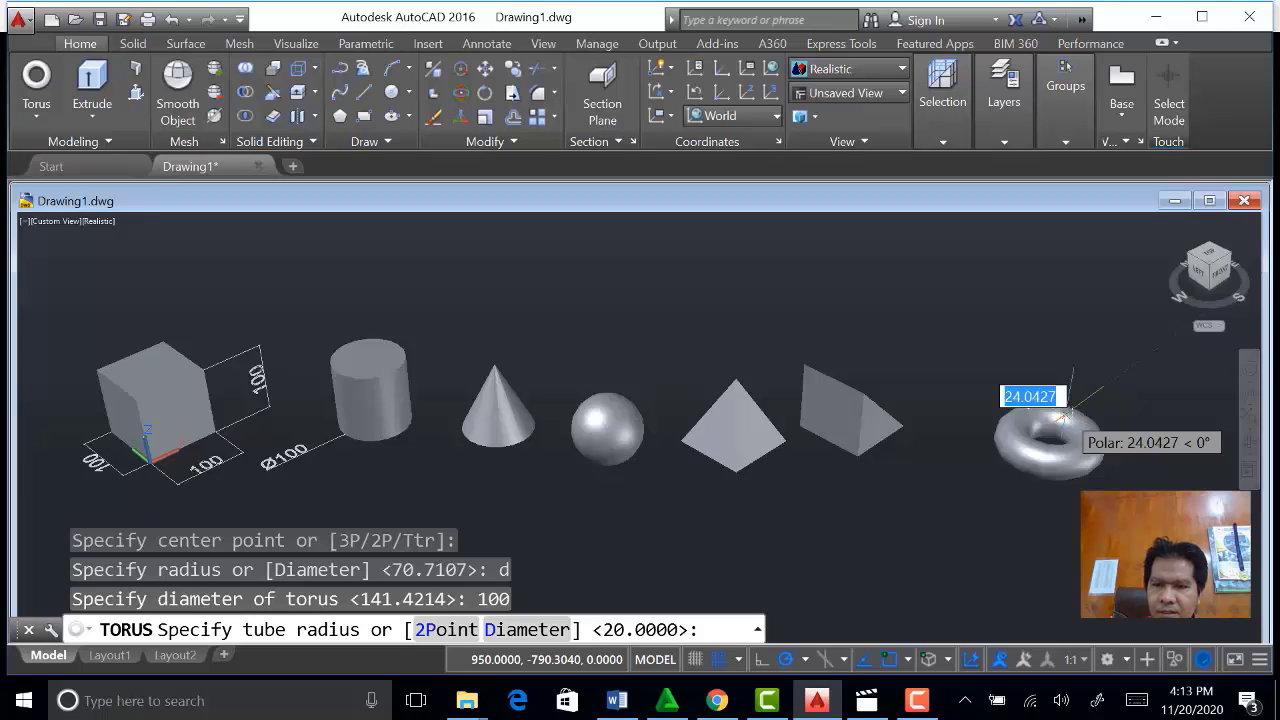
pyautogui.write('d')
pyautogui.press('Return')
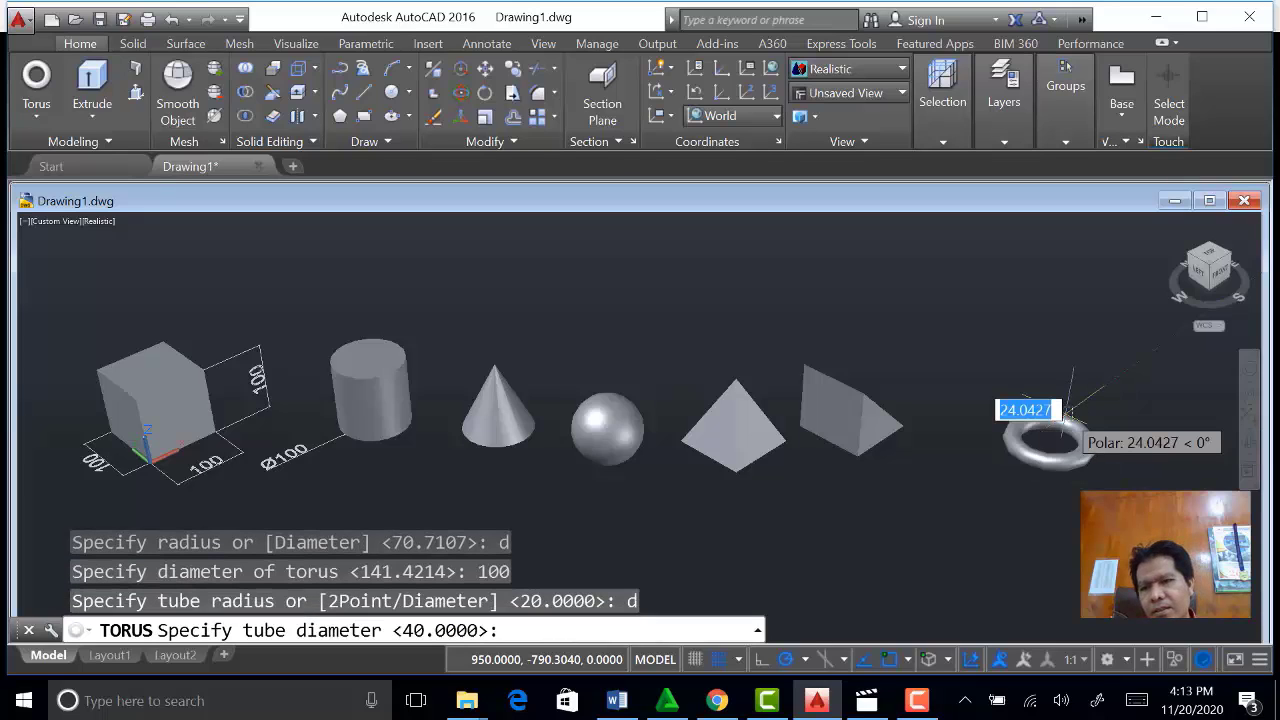
pyautogui.write('20')
pyautogui.press('Return')
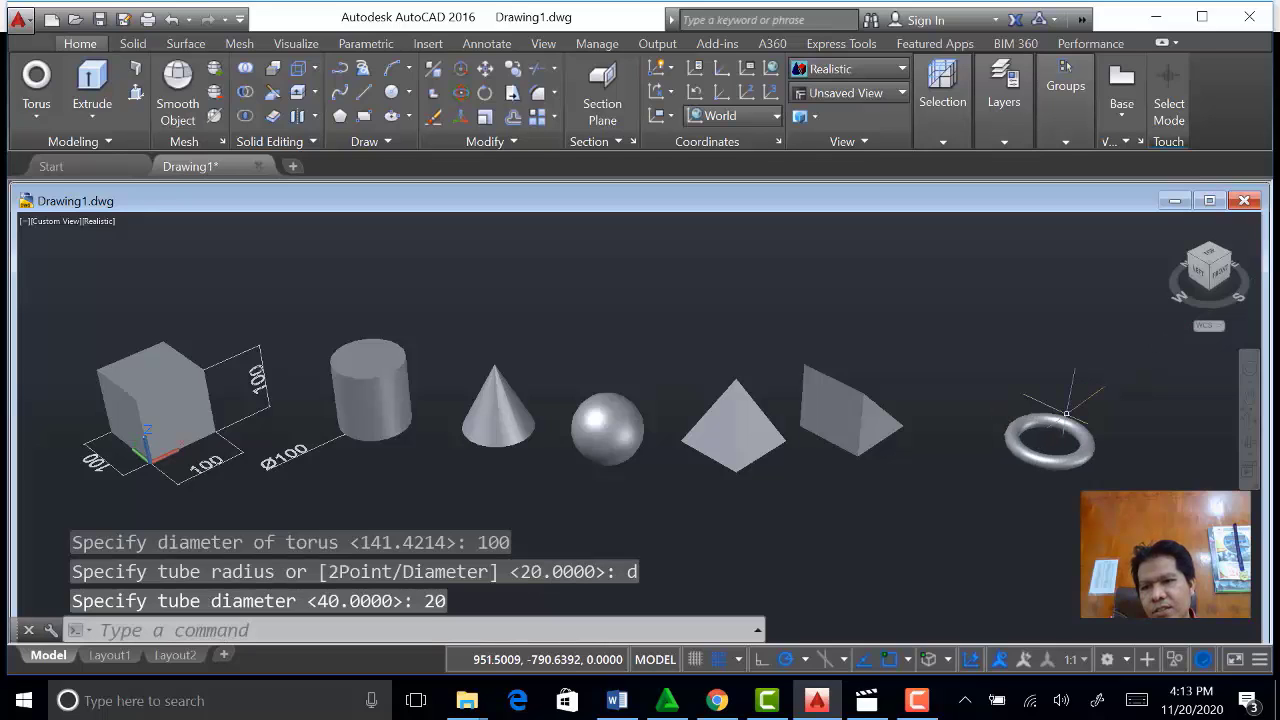
# Try moving the torus along the X axis with its move gizmo, cancelling each attempt.
pyautogui.click(1072, 420)
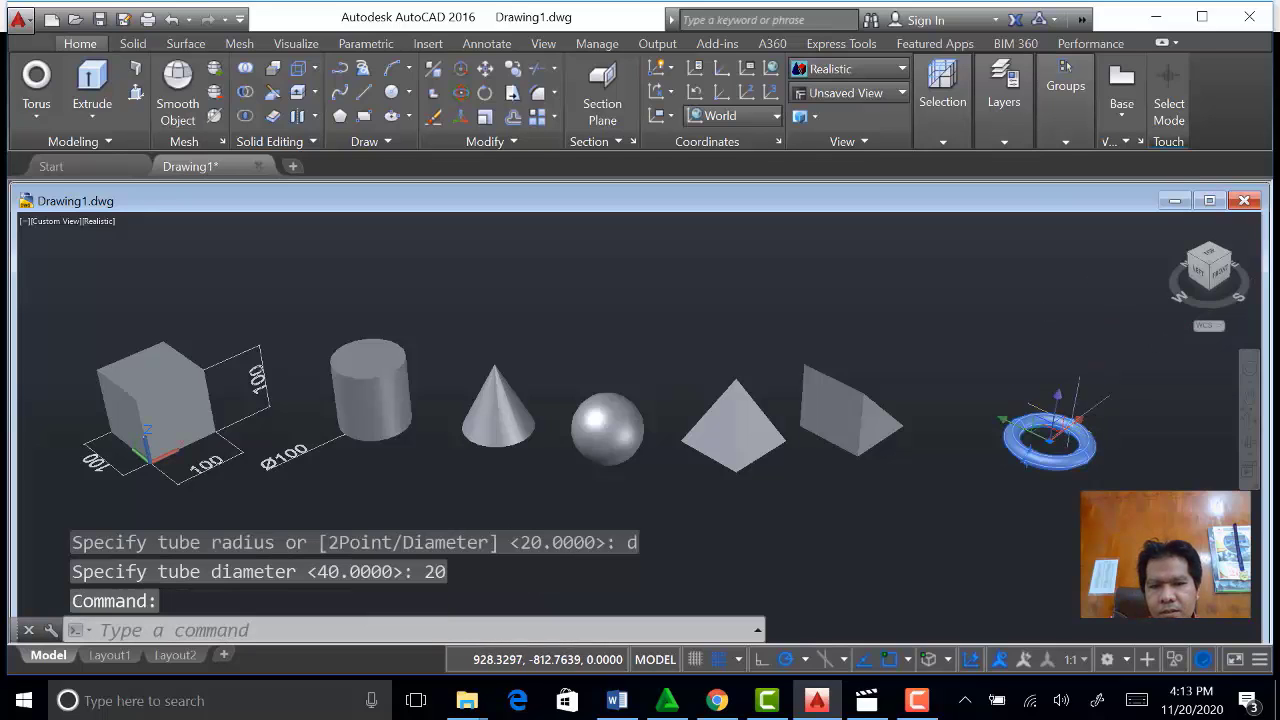
pyautogui.click(1059, 432)
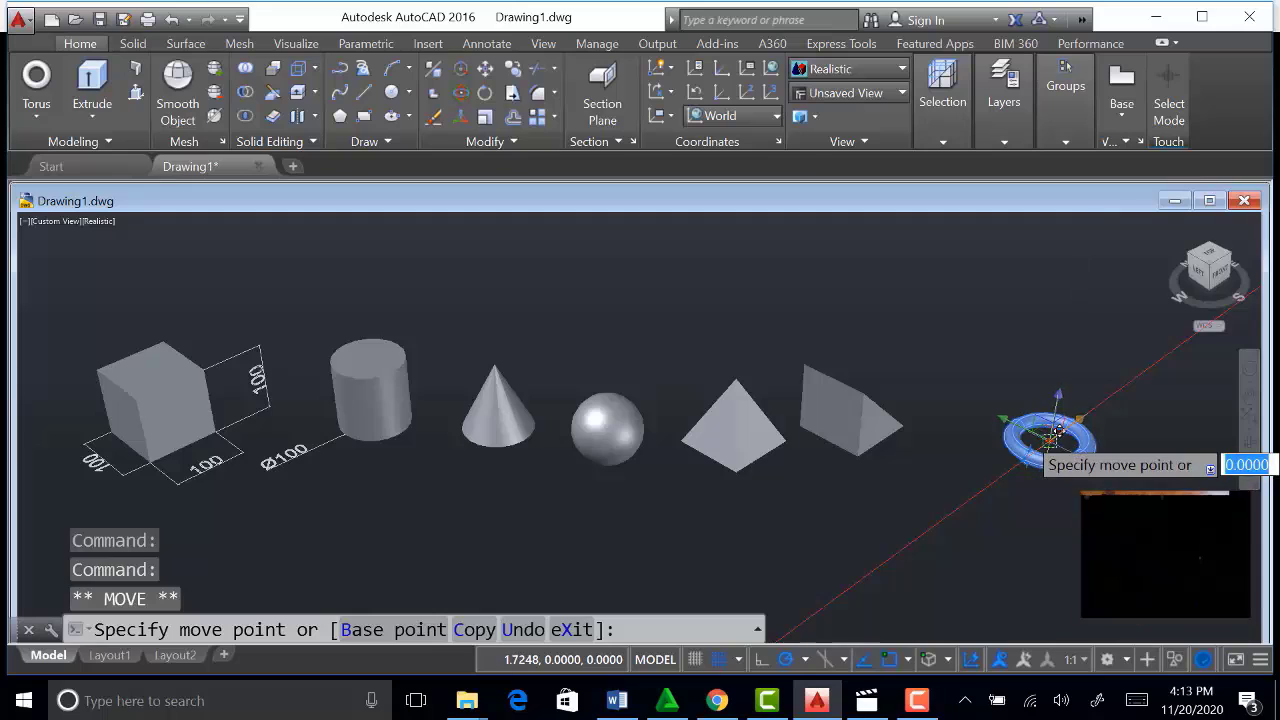
pyautogui.press('Escape')
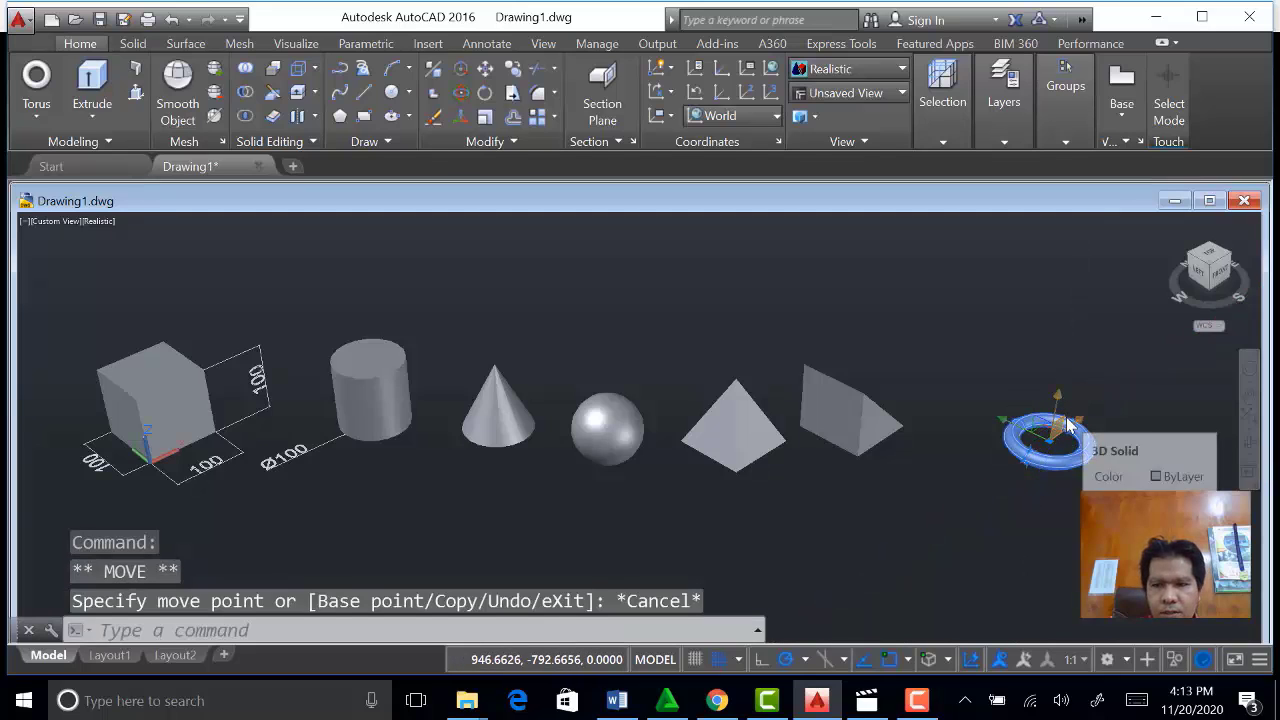
pyautogui.press('Escape')
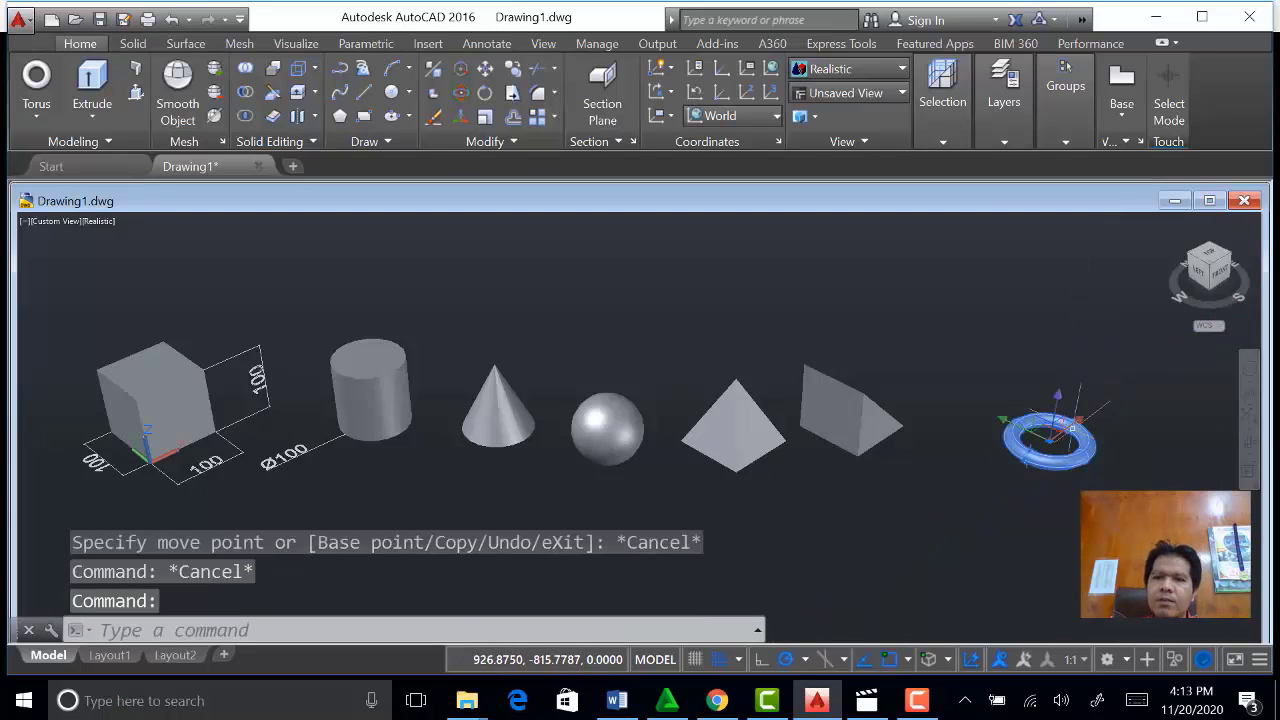
pyautogui.click(1070, 430)
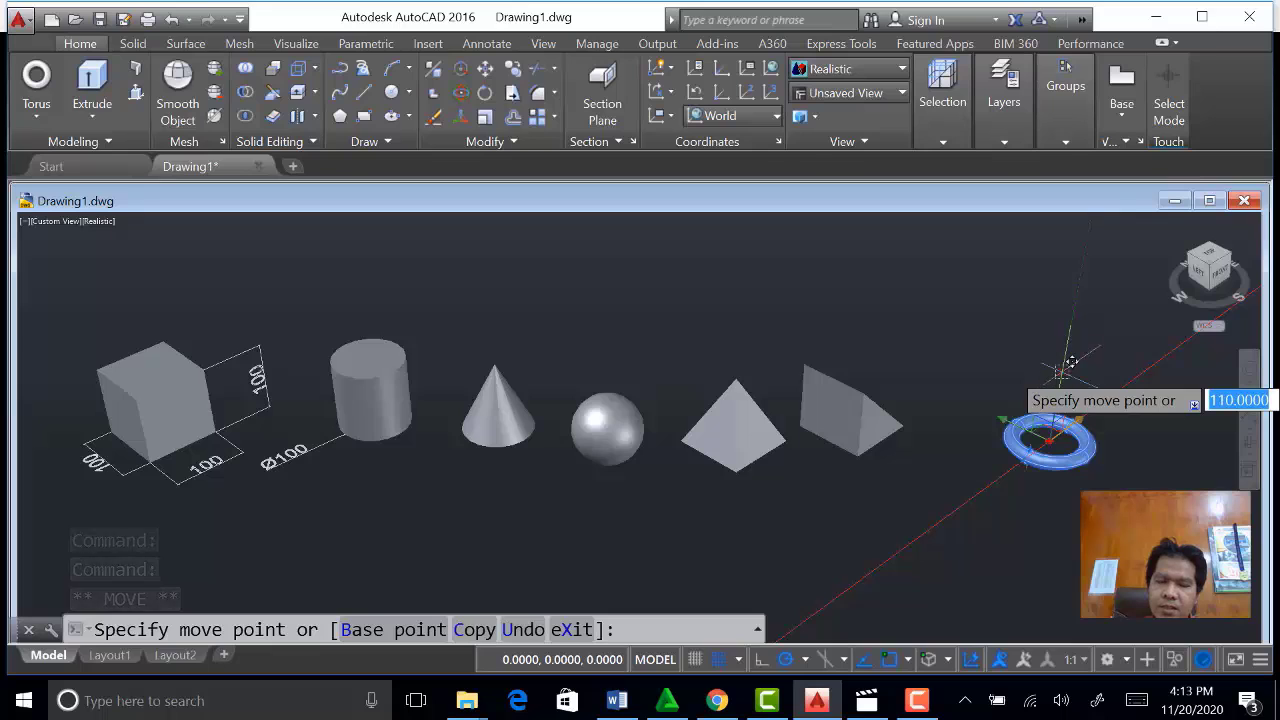
pyautogui.press('Escape')
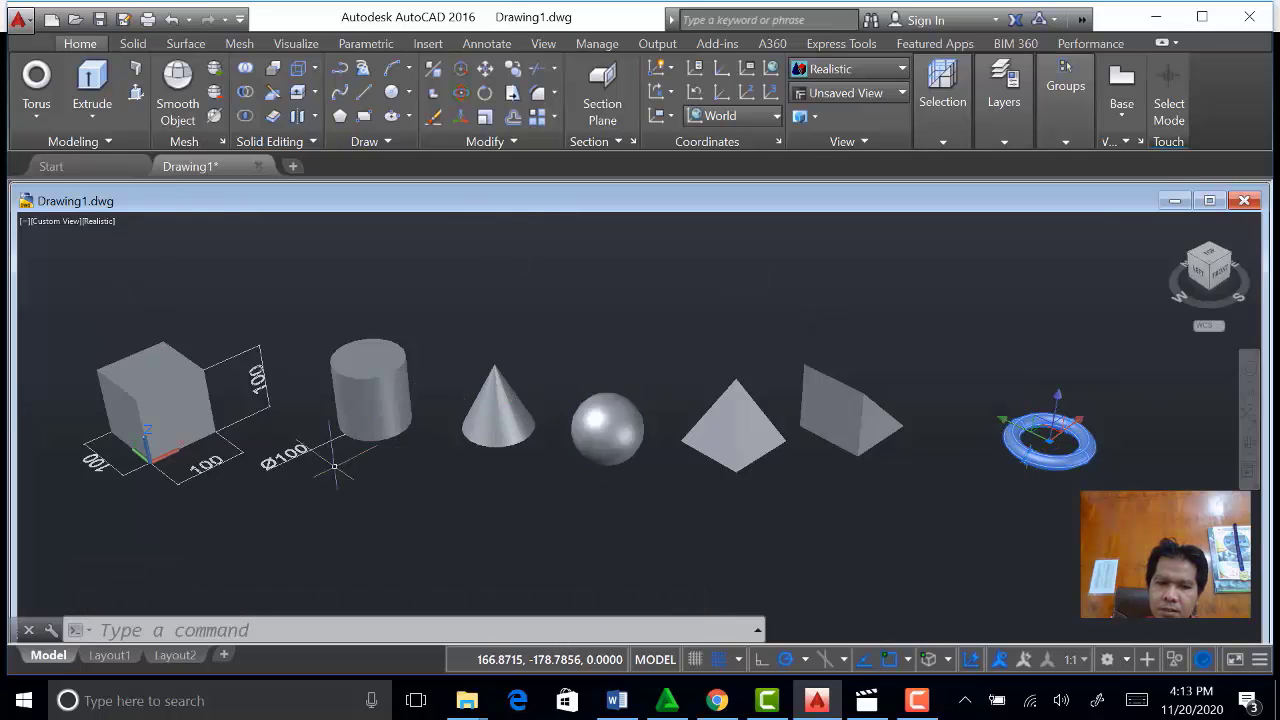
pyautogui.moveTo(524, 330); pyautogui.dragTo(686, 318)
pyautogui.press('Escape')
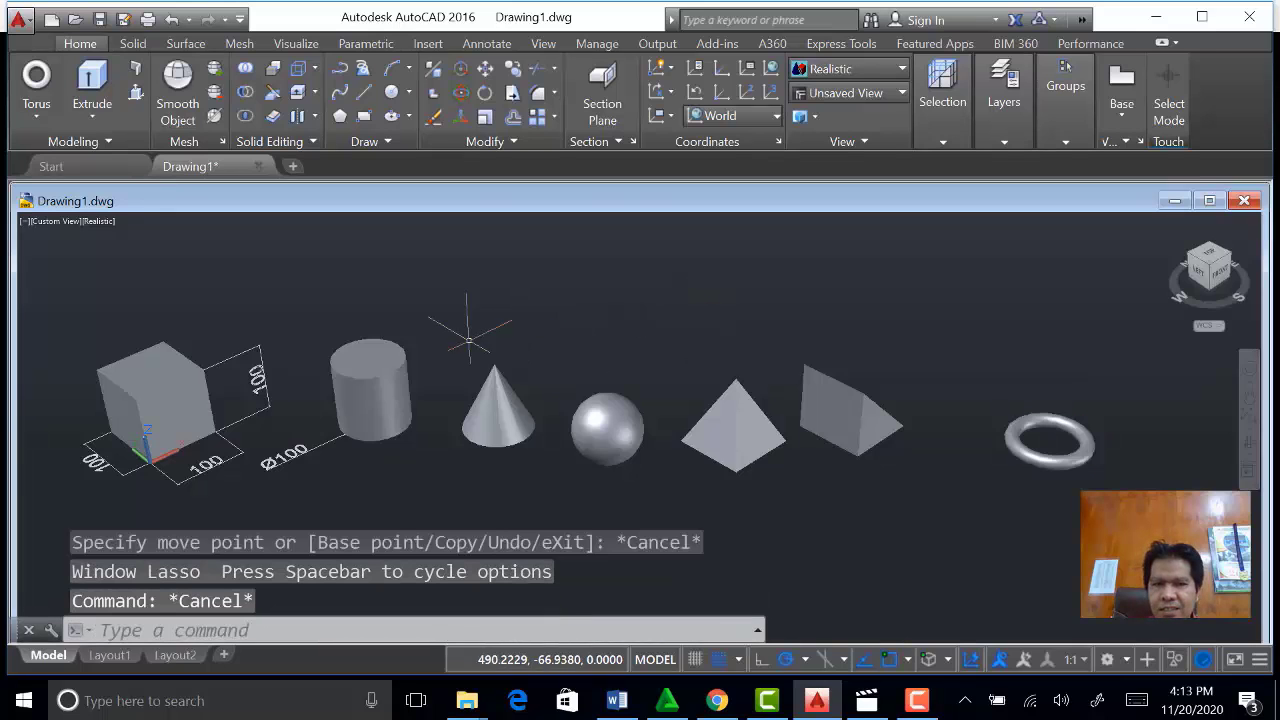
pyautogui.scroll(2, 490, 335)
pyautogui.moveTo(487, 343); pyautogui.dragTo(551, 337, button='middle')
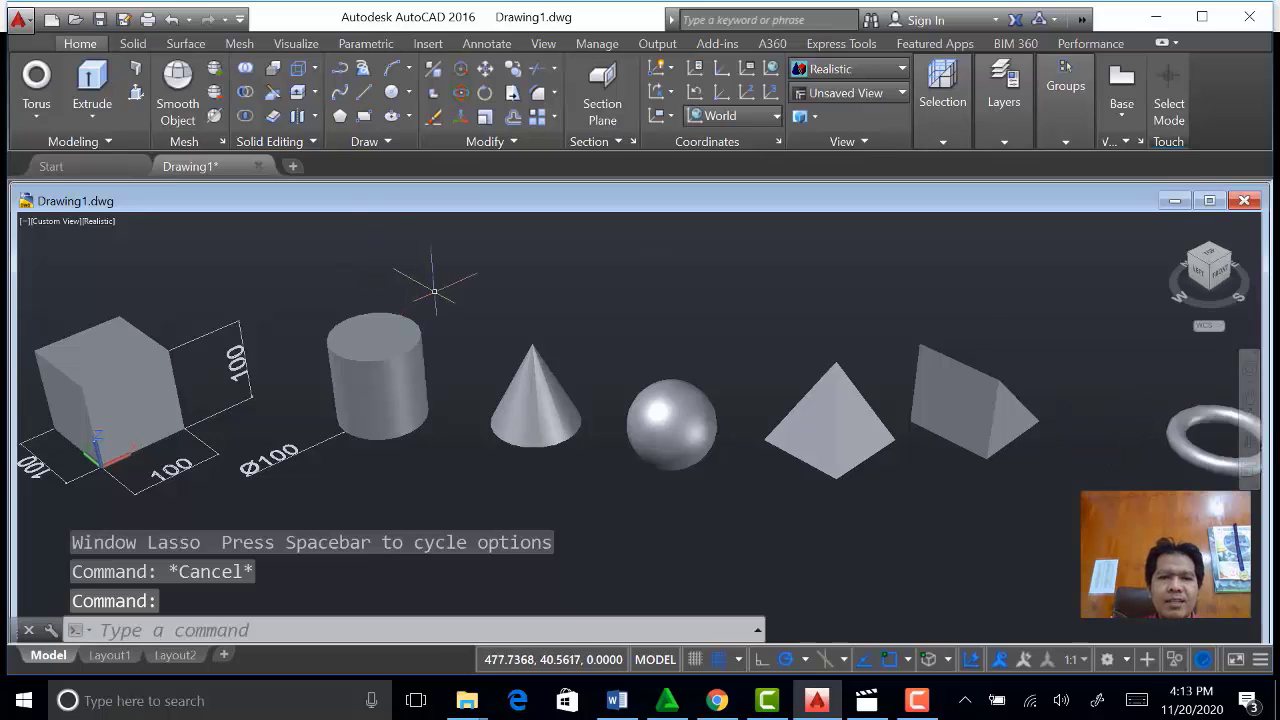
# Open the properties of the dimensioned box and set its height to 200.
pyautogui.moveTo(429, 286); pyautogui.dragTo(802, 313, button='middle')
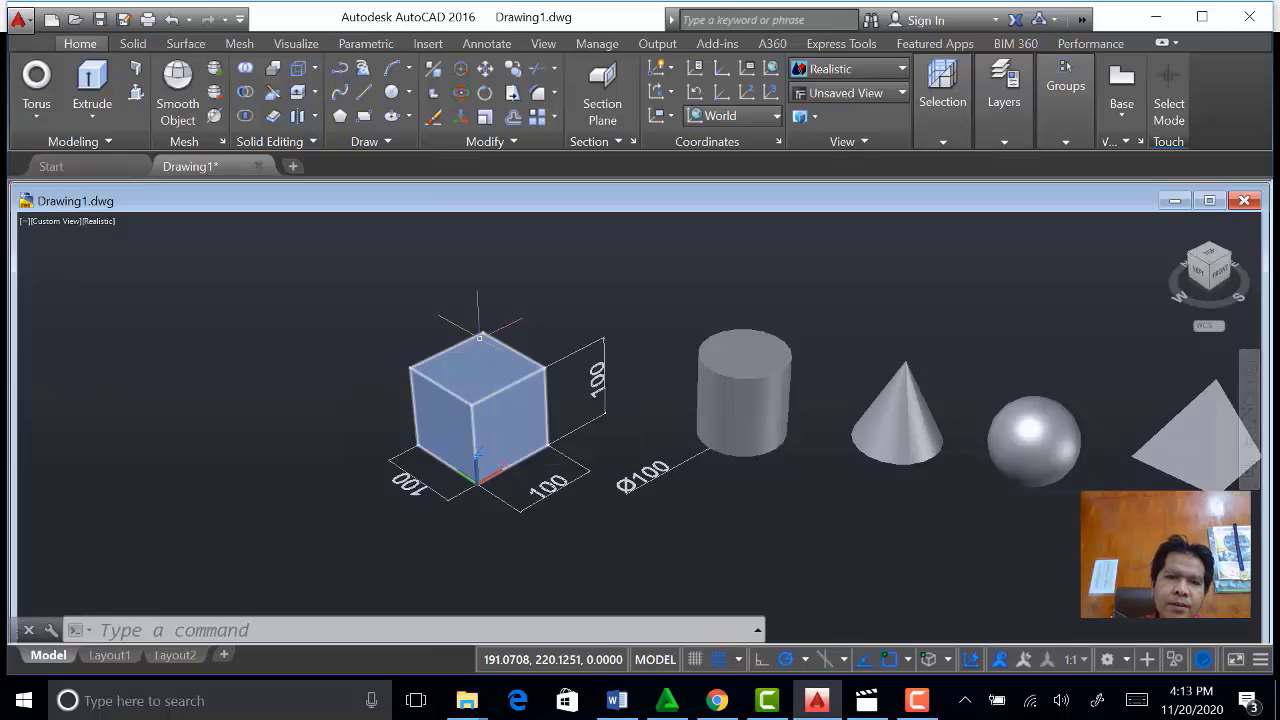
pyautogui.click(442, 387)
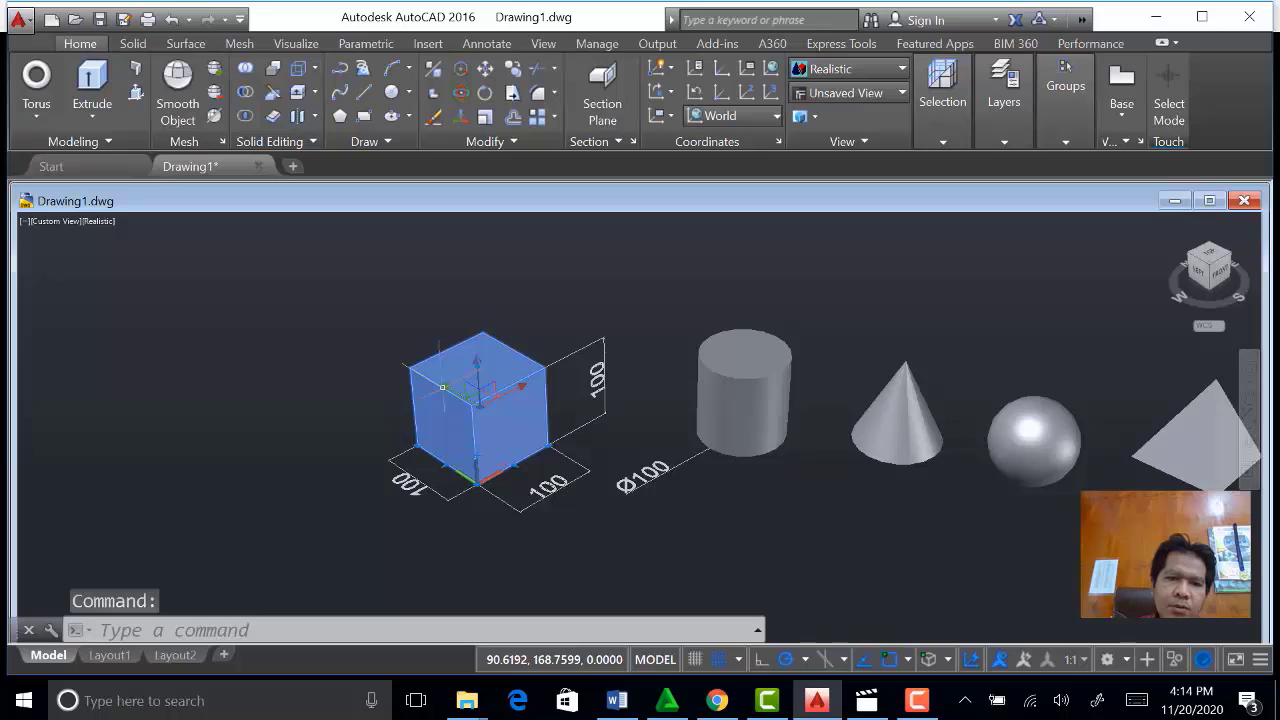
pyautogui.write('CH')
pyautogui.press('Return')
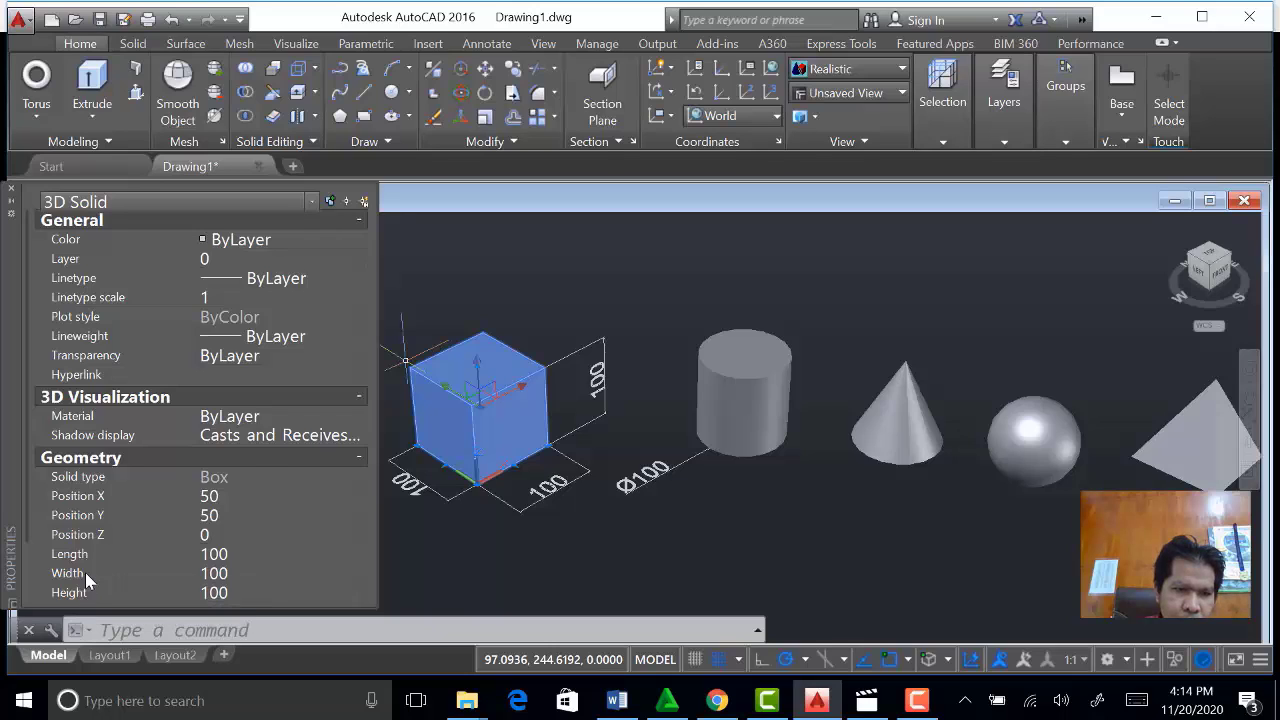
pyautogui.click(240, 554)
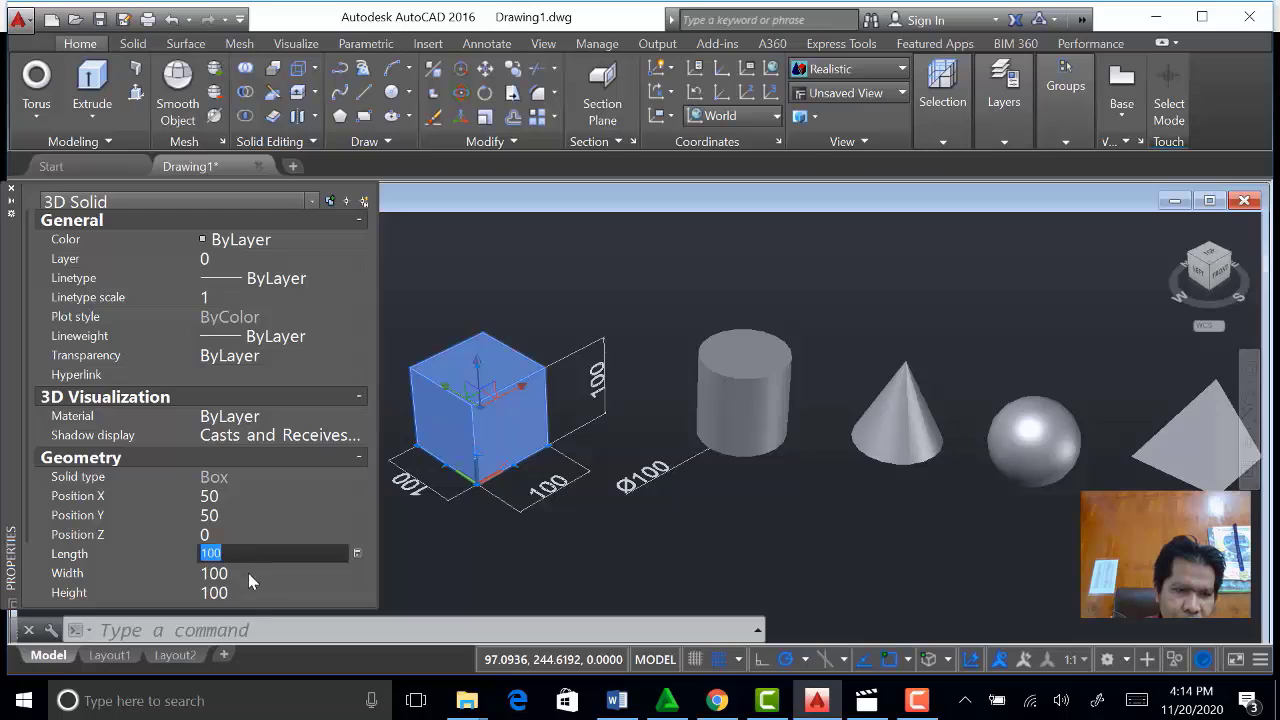
pyautogui.click(241, 592)
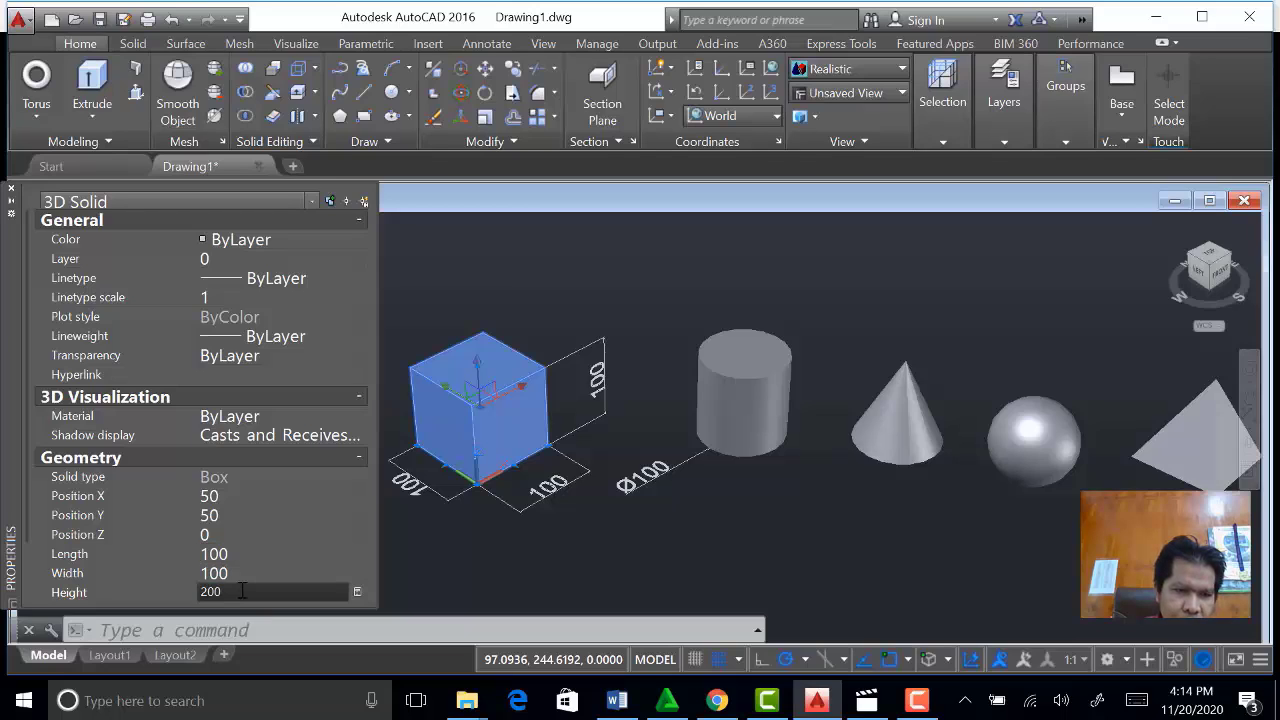
pyautogui.write('200')
pyautogui.press('Return')
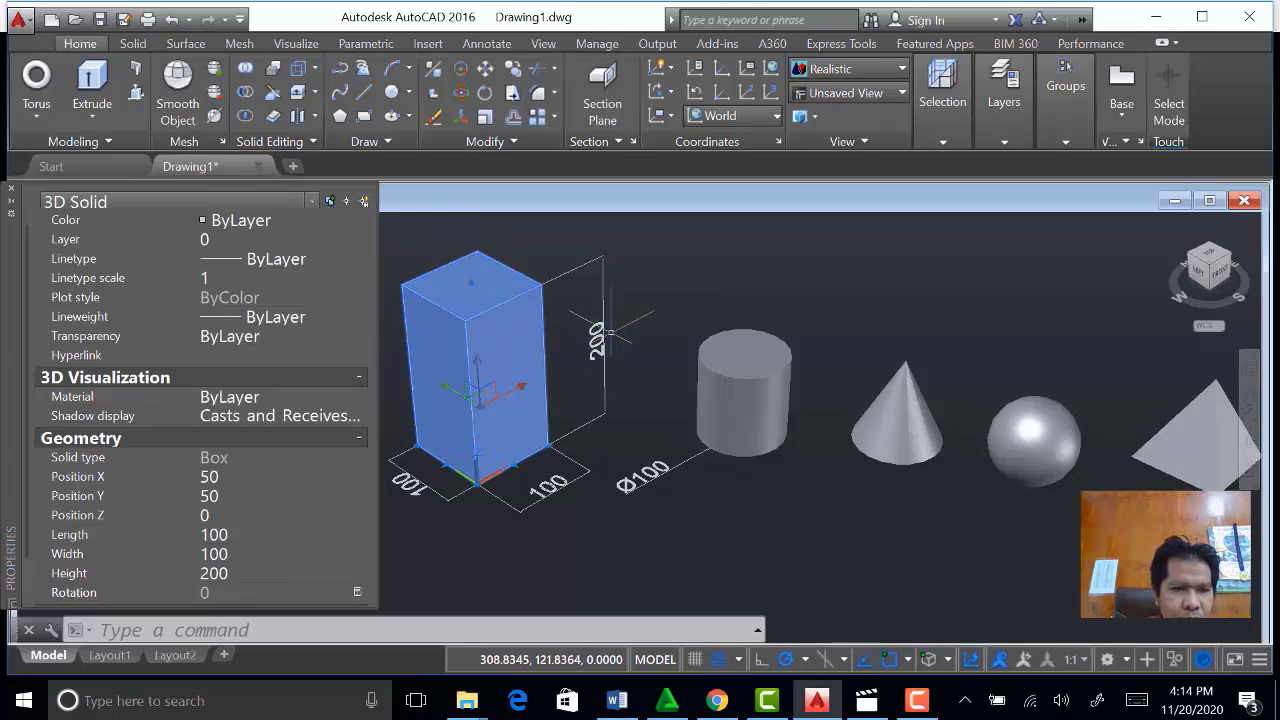
# Set the box's length to 50 and its width to 150 in its properties.
pyautogui.moveTo(632, 334); pyautogui.dragTo(885, 335, button='middle')
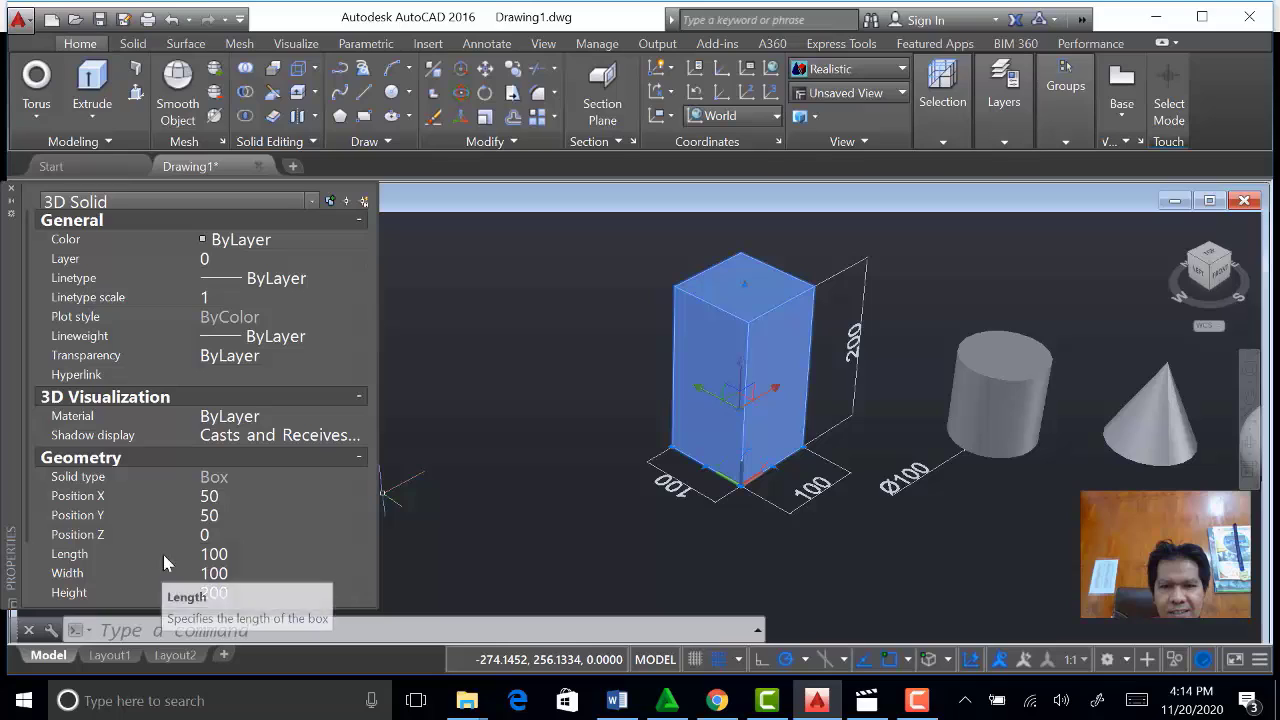
pyautogui.click(227, 555)
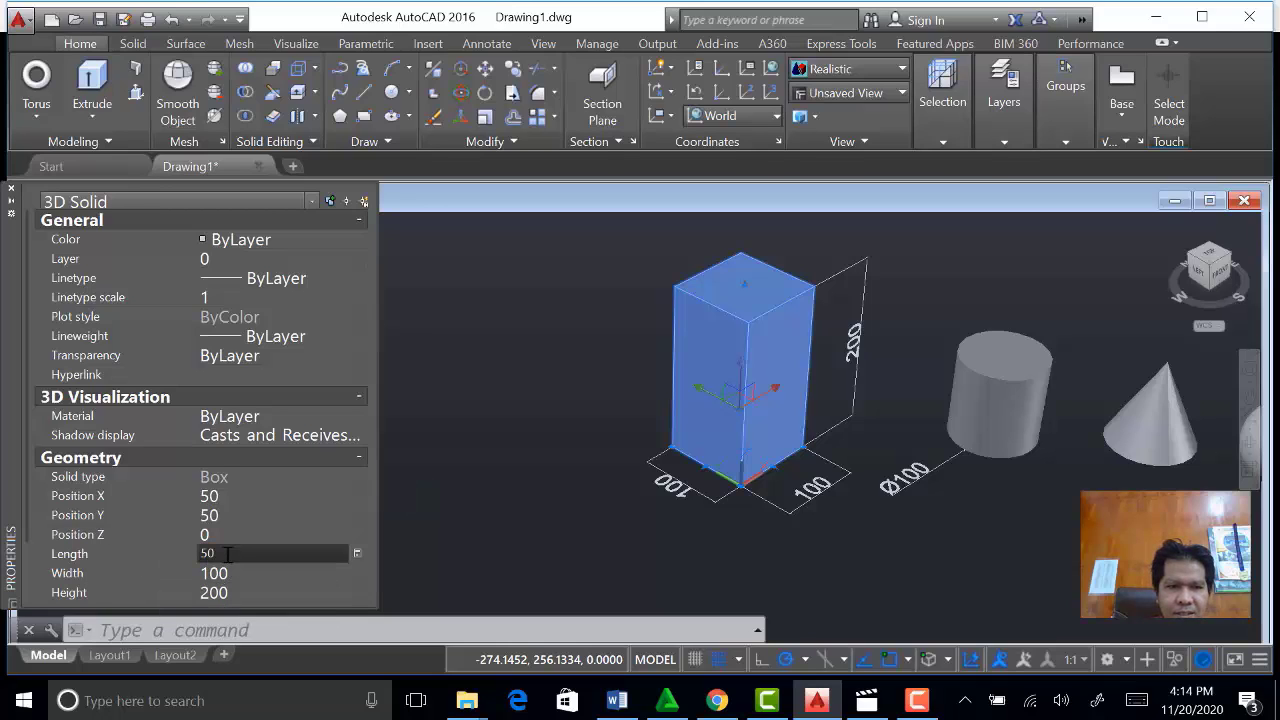
pyautogui.write('50')
pyautogui.press('Tab')
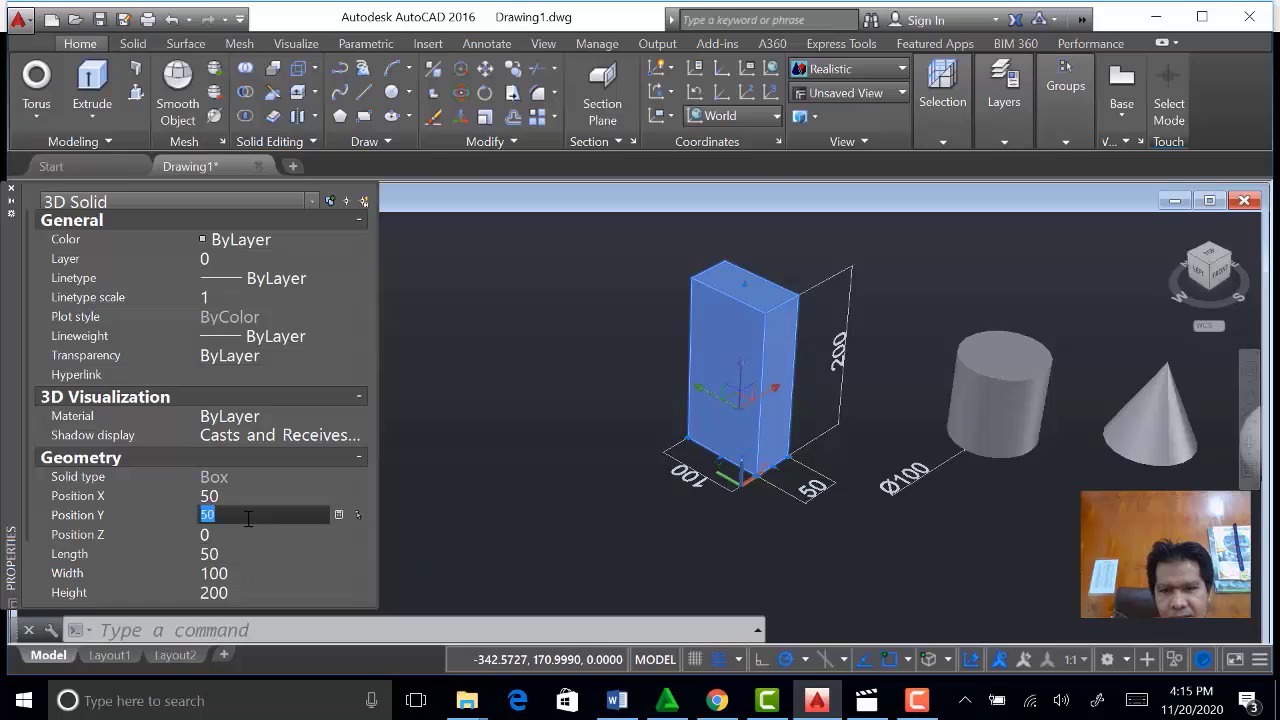
pyautogui.click(229, 572)
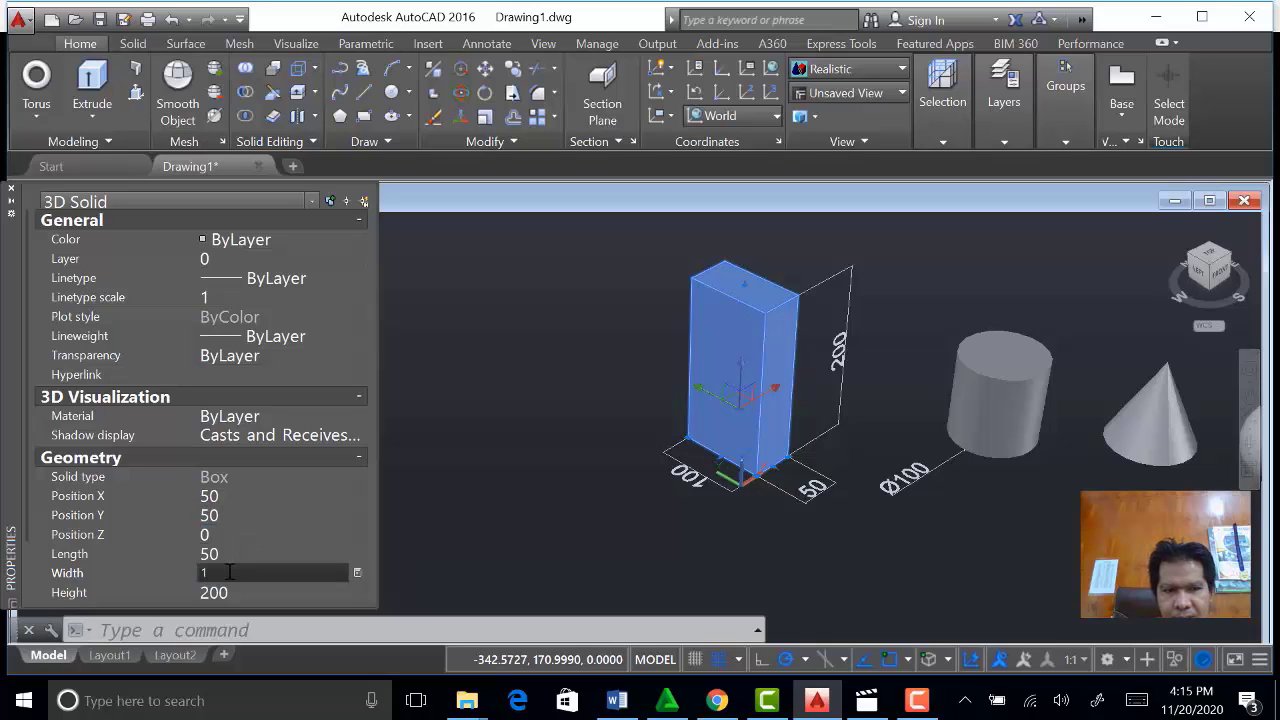
pyautogui.write('150')
pyautogui.press('Tab')
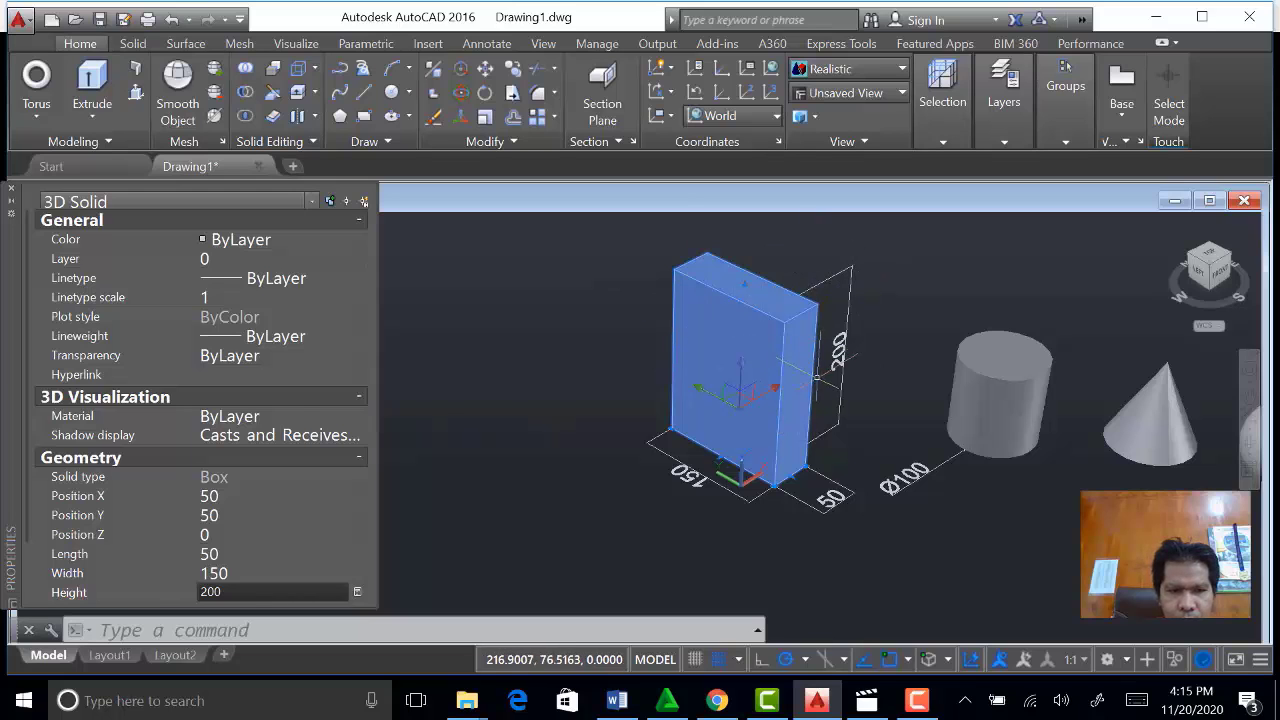
pyautogui.moveTo(880, 390); pyautogui.dragTo(753, 431, button='middle')
pyautogui.scroll(1, 620, 426)
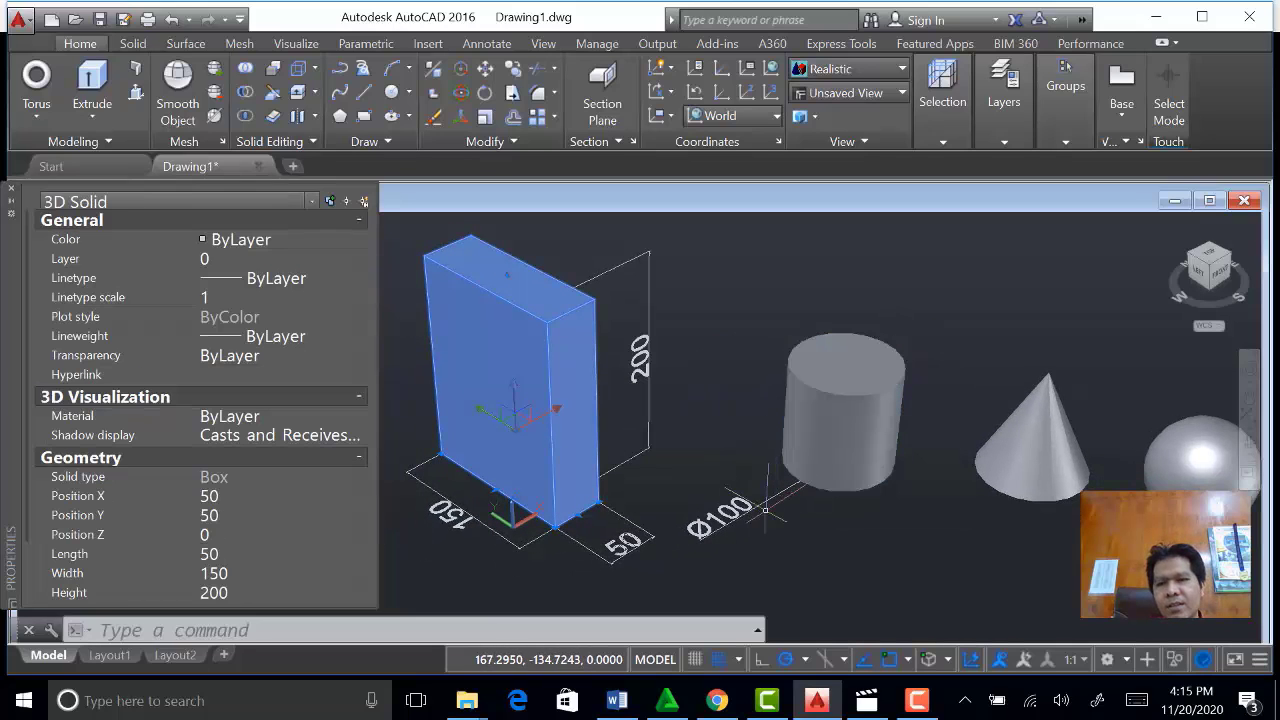
pyautogui.click(843, 388)
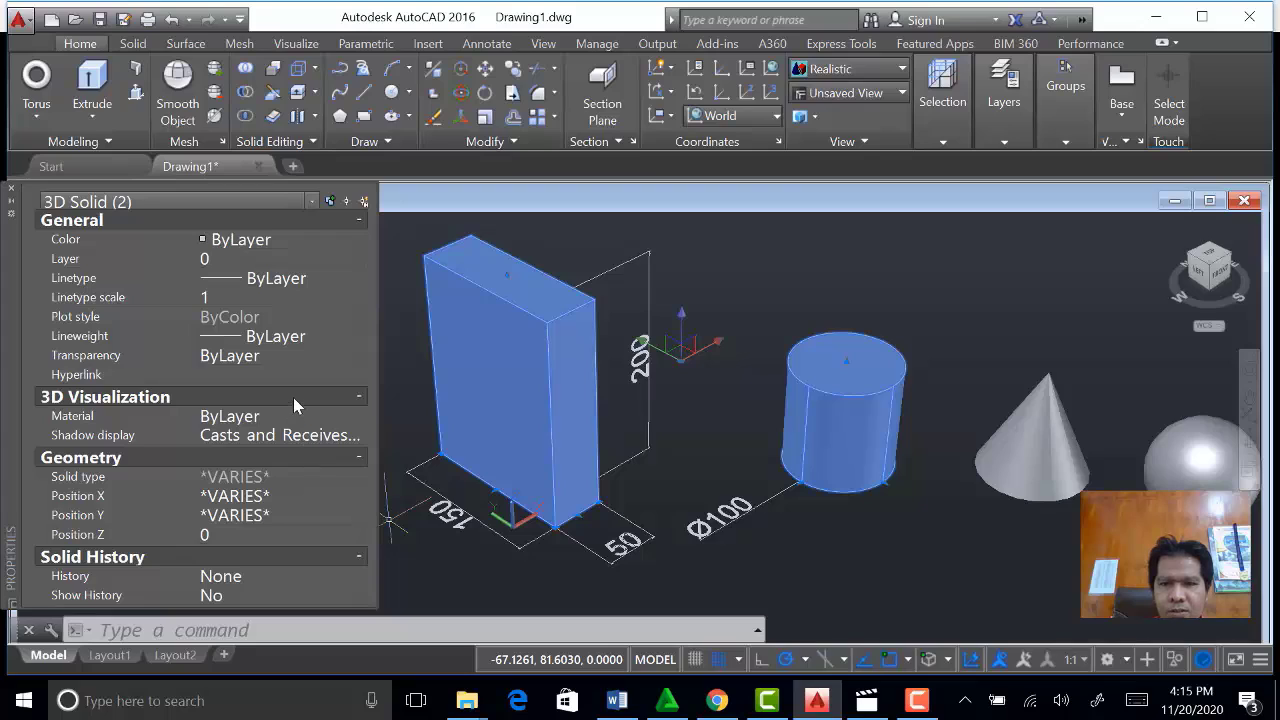
pyautogui.click(336, 350)
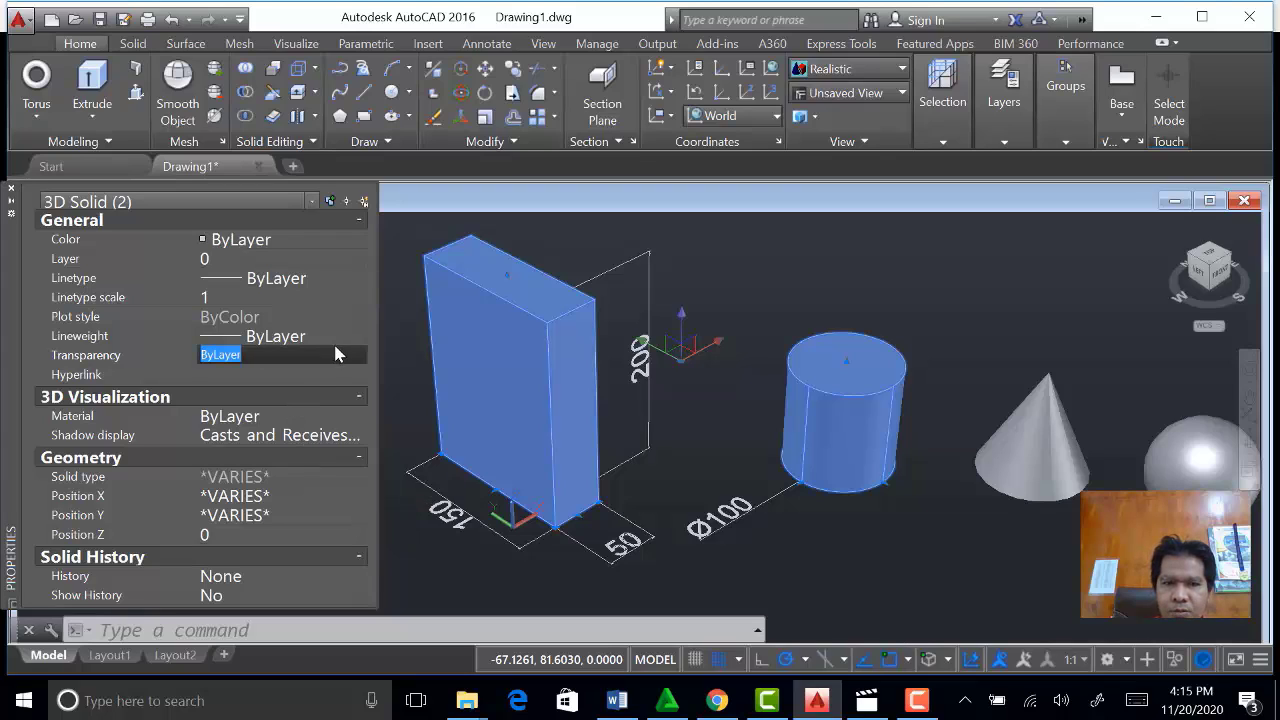
pyautogui.press('Escape')
pyautogui.press('Escape')
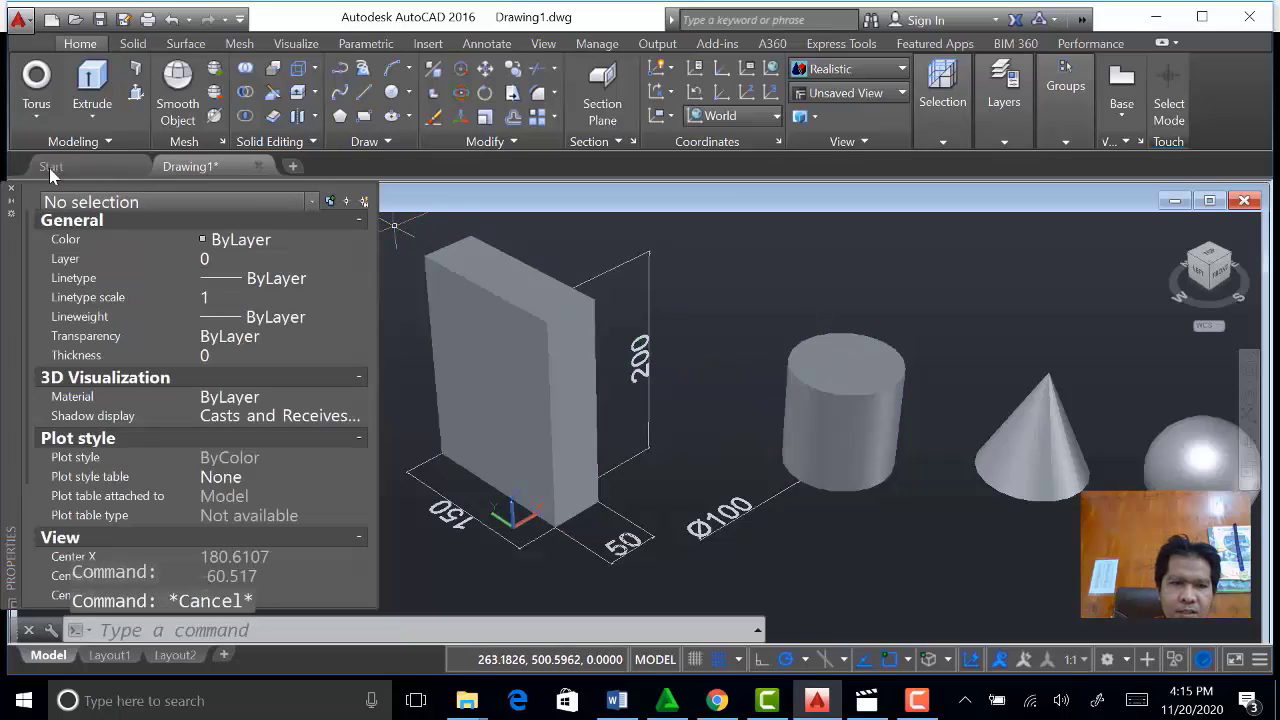
pyautogui.click(11, 188)
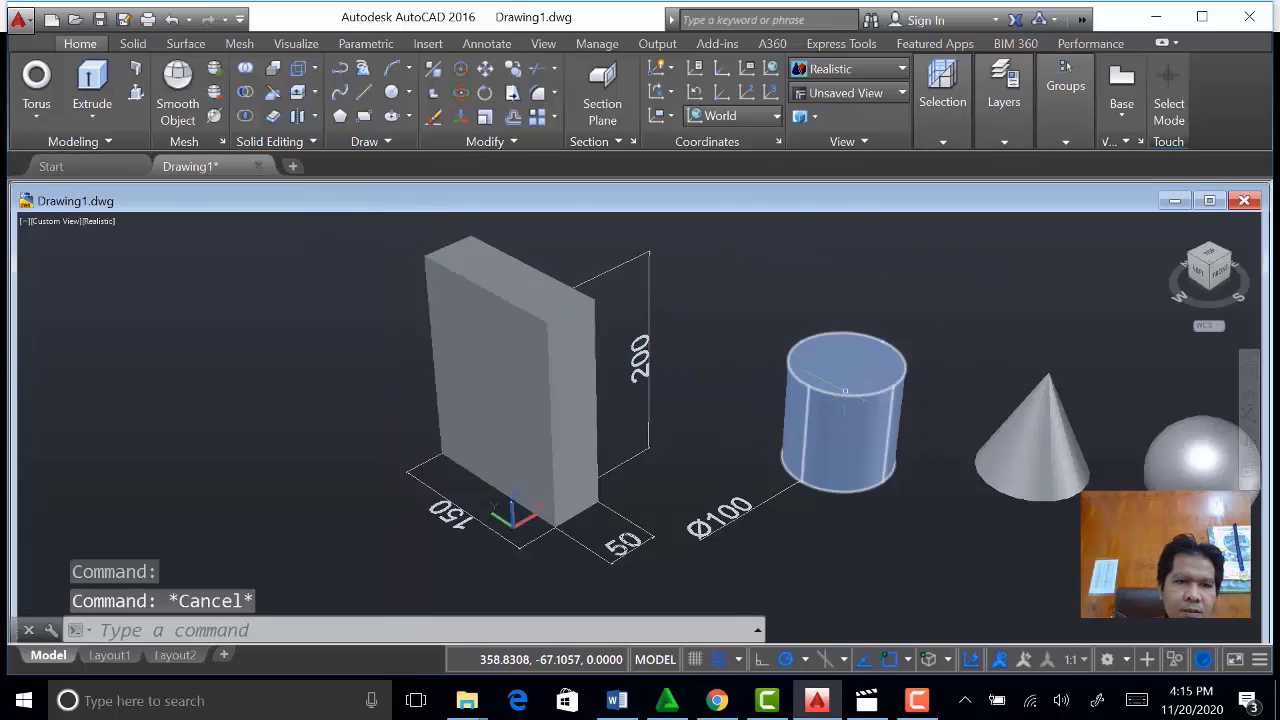
# Set the cylinder's radius to 100 and its height to 200 in its properties, closing the properties when done.
pyautogui.click(845, 395)
pyautogui.write('CH')
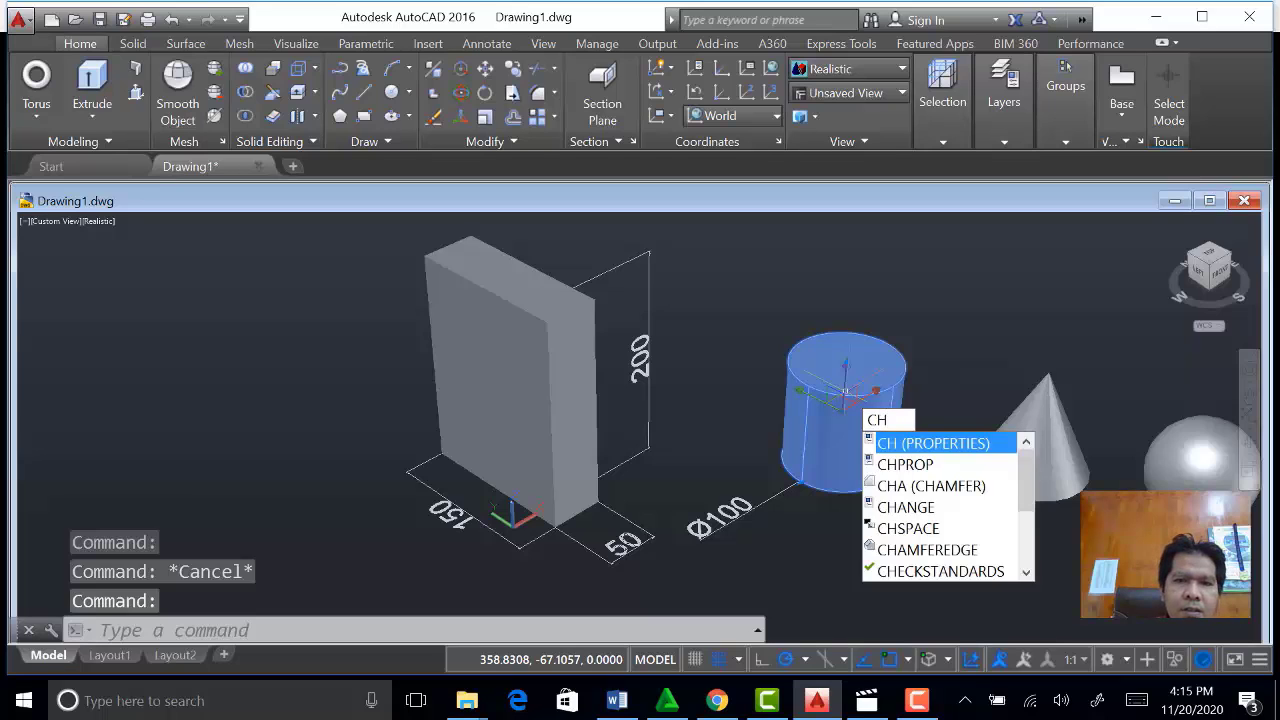
pyautogui.press('Return')
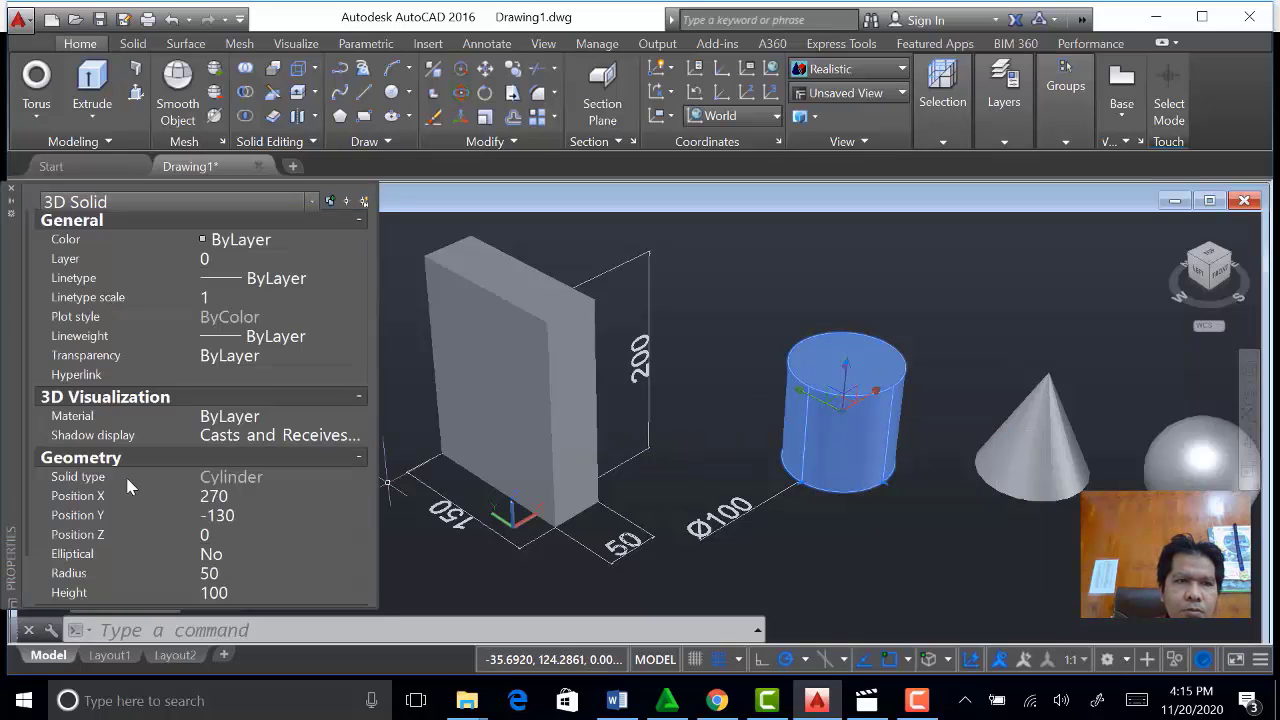
pyautogui.scroll(-2, 114, 515)
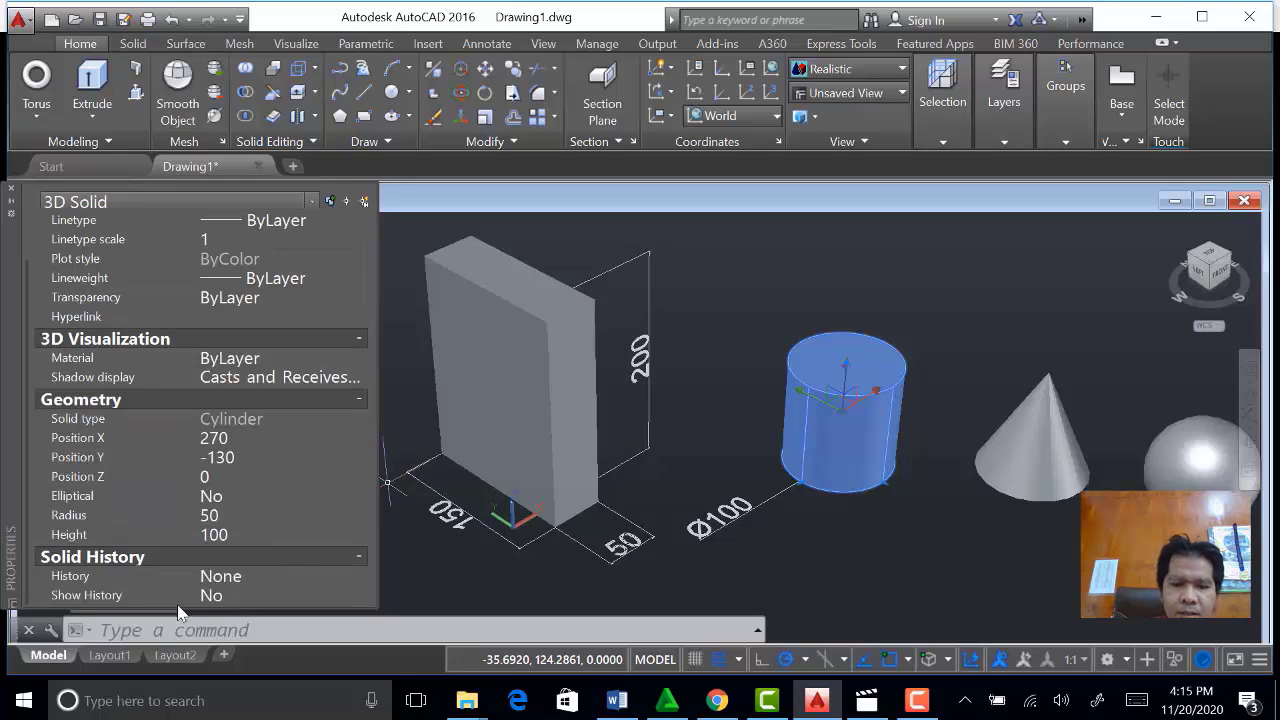
pyautogui.click(221, 515)
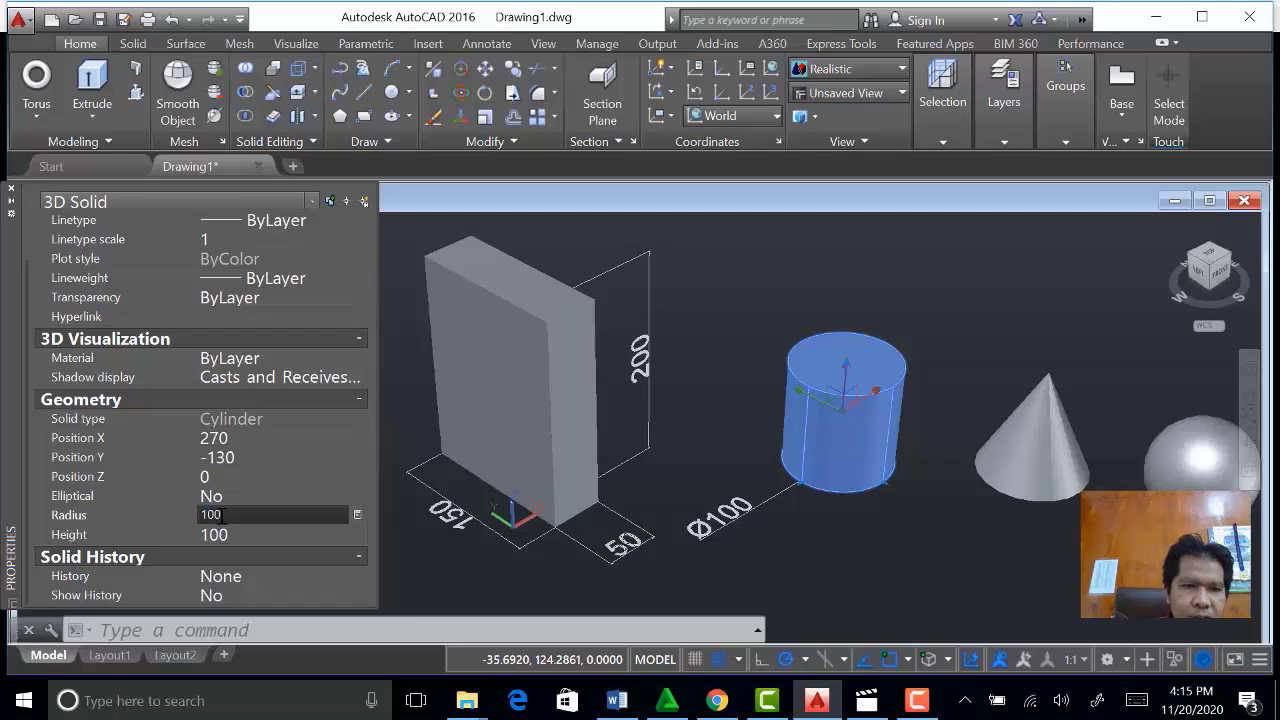
pyautogui.press('Tab')
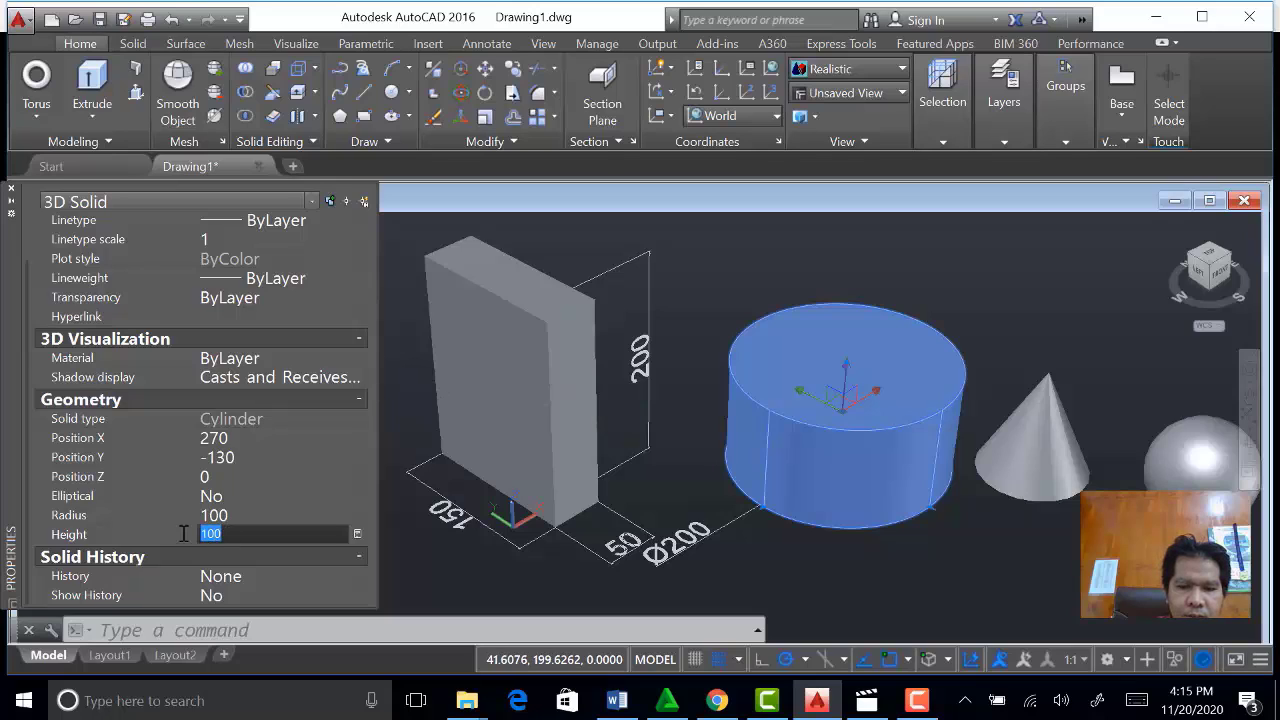
pyautogui.write('200')
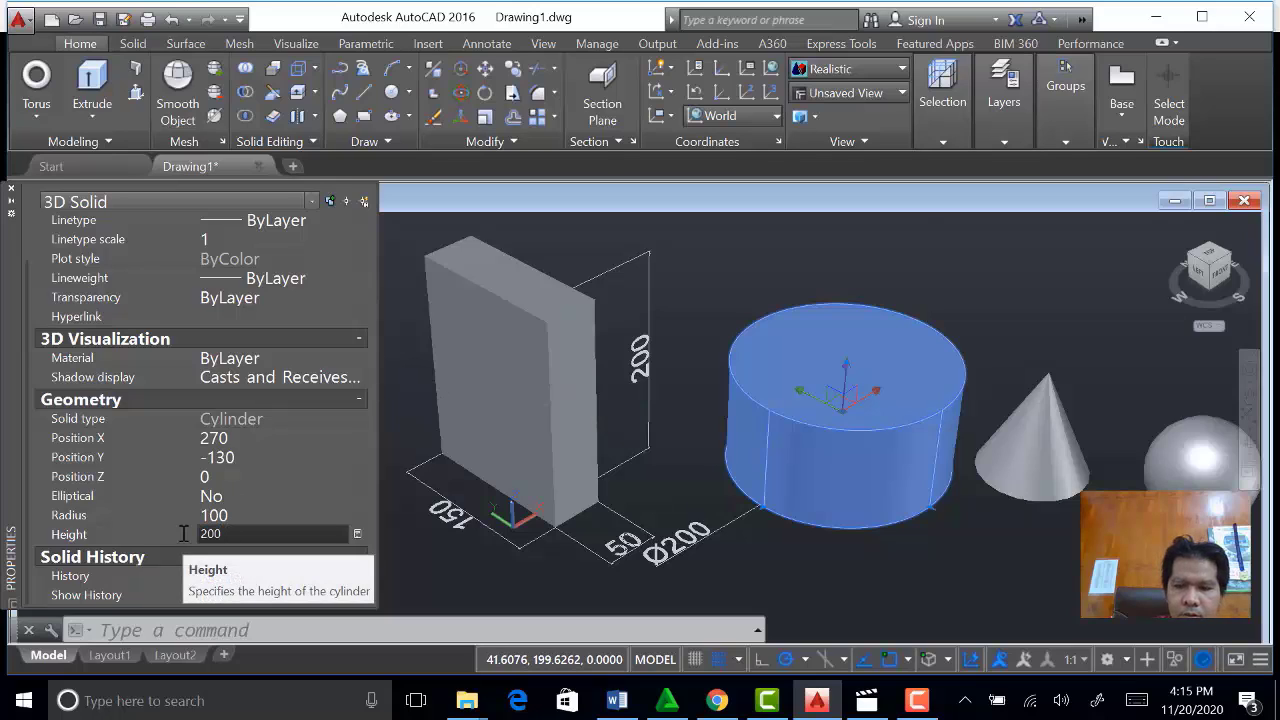
pyautogui.press('Return')
pyautogui.scroll(-2, 642, 425)
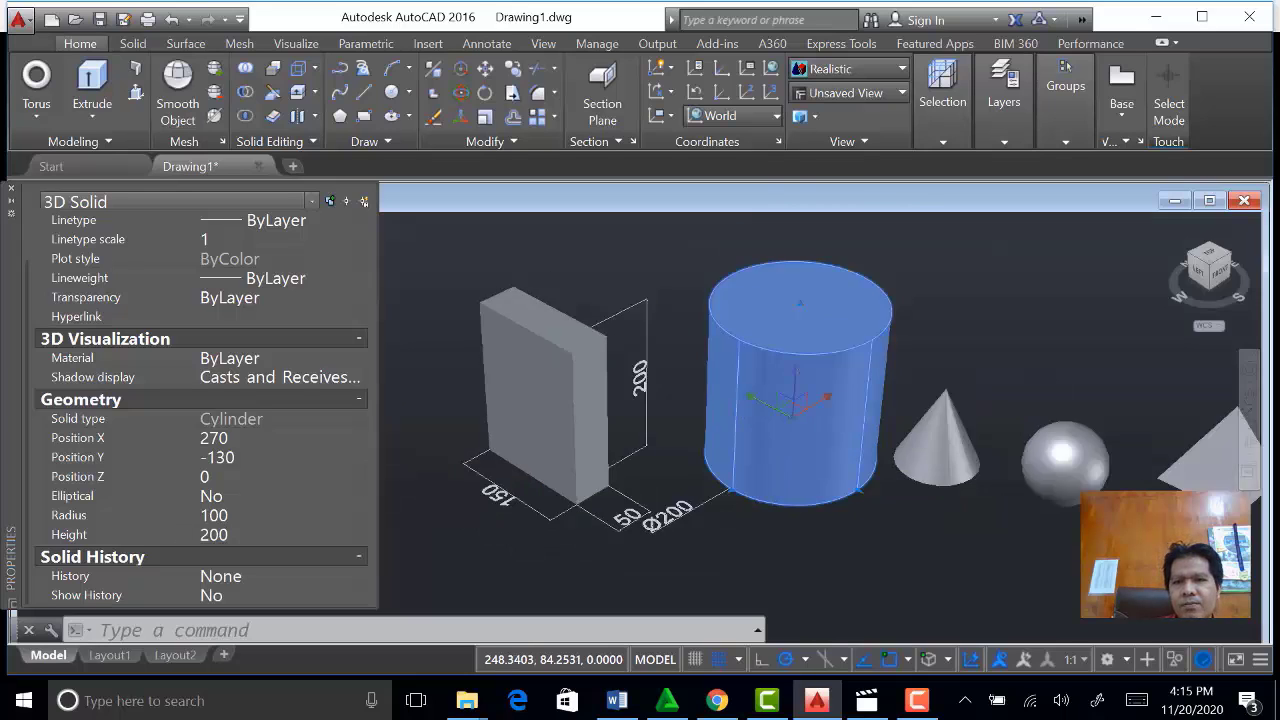
pyautogui.scroll(-2, 631, 434)
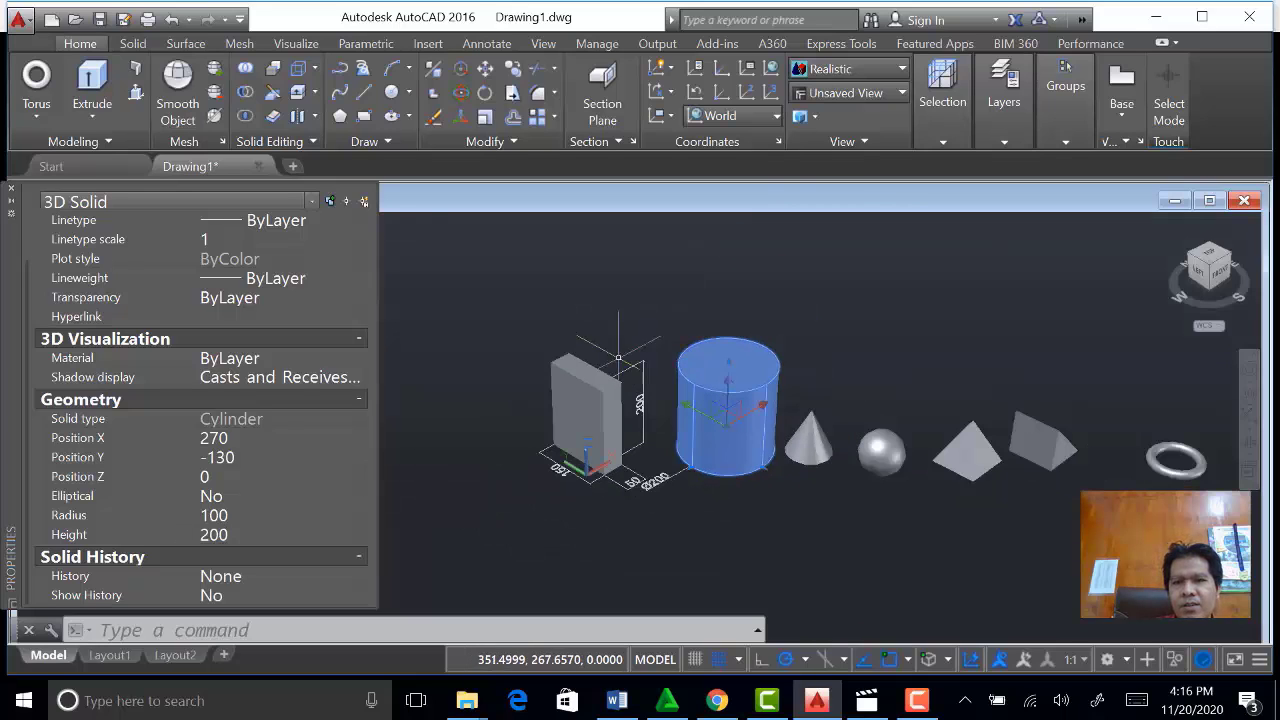
pyautogui.click(12, 188)
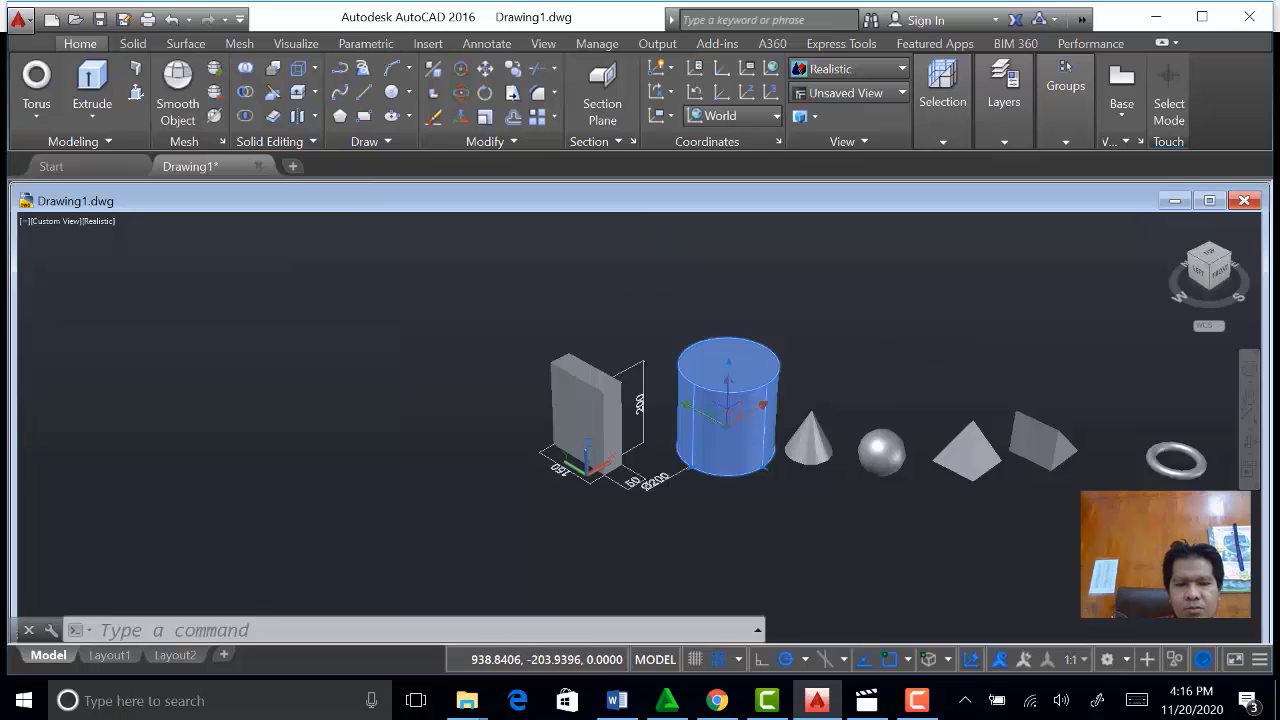
pyautogui.moveTo(955, 365); pyautogui.dragTo(633, 348, button='middle')
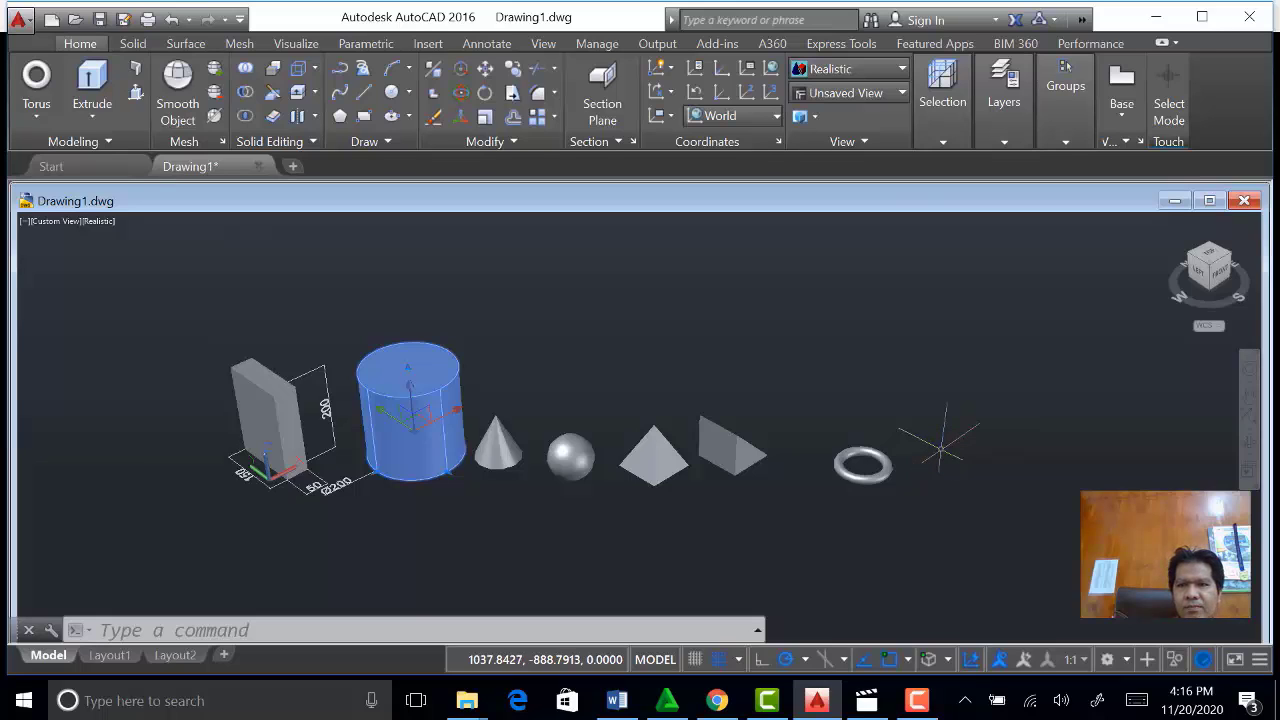
pyautogui.click(912, 703)
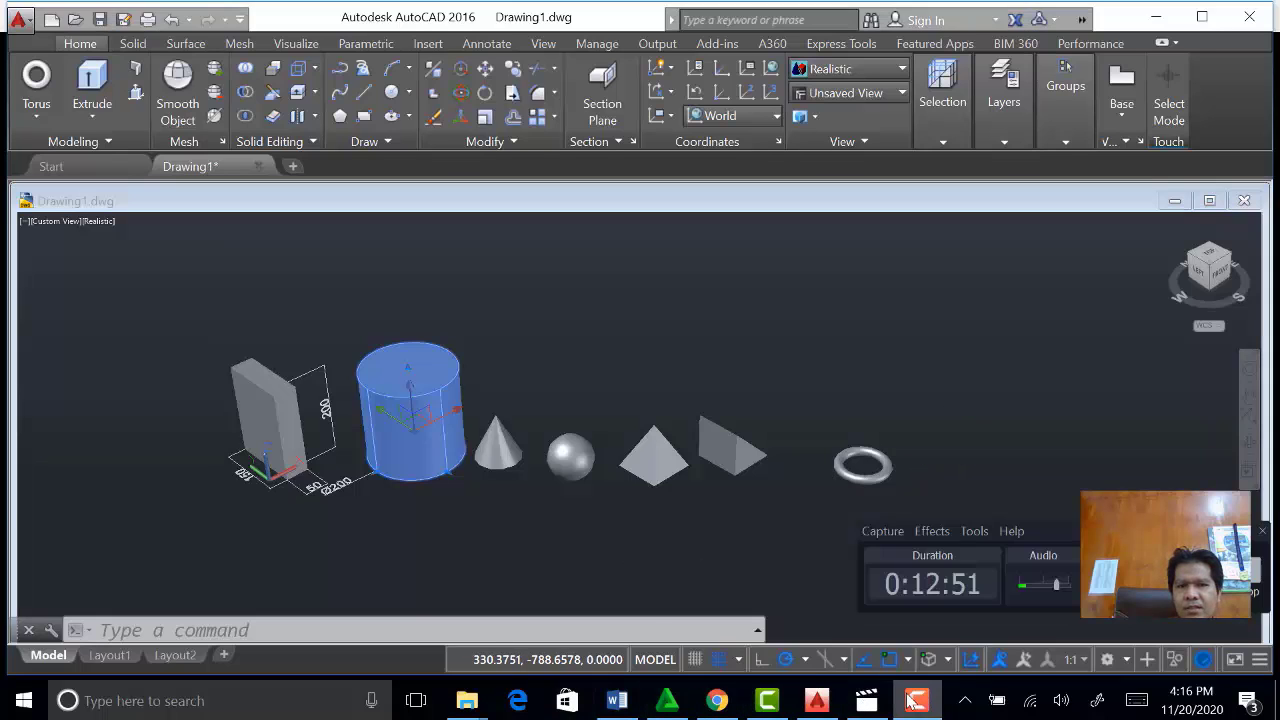